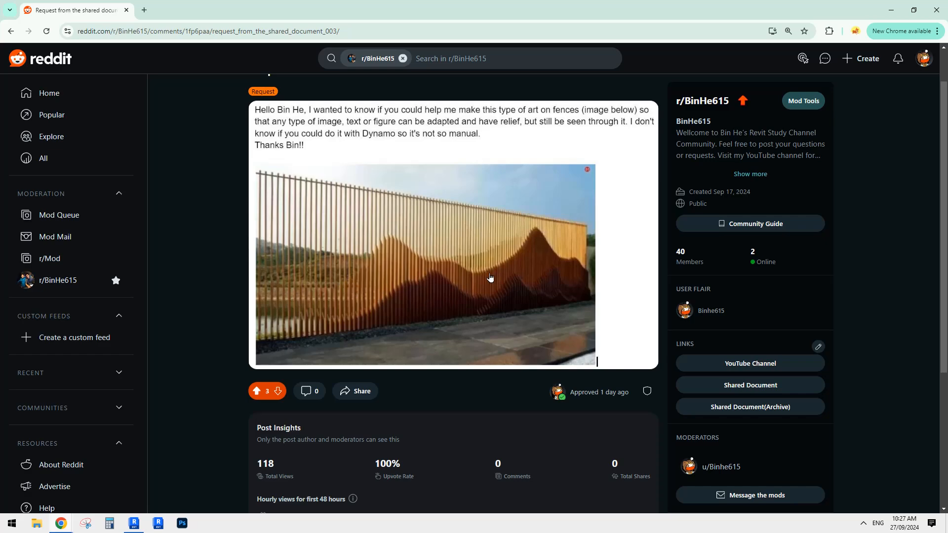
Step: Return to the community feed and open the 24032 facade exercise post on model in place and curtain panels
click(12, 31)
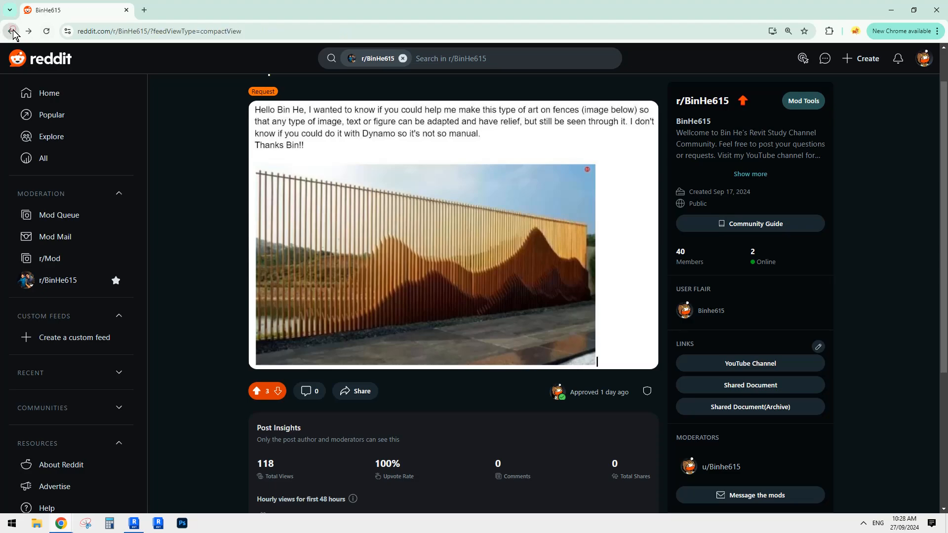
scroll(262, 291, down, 12)
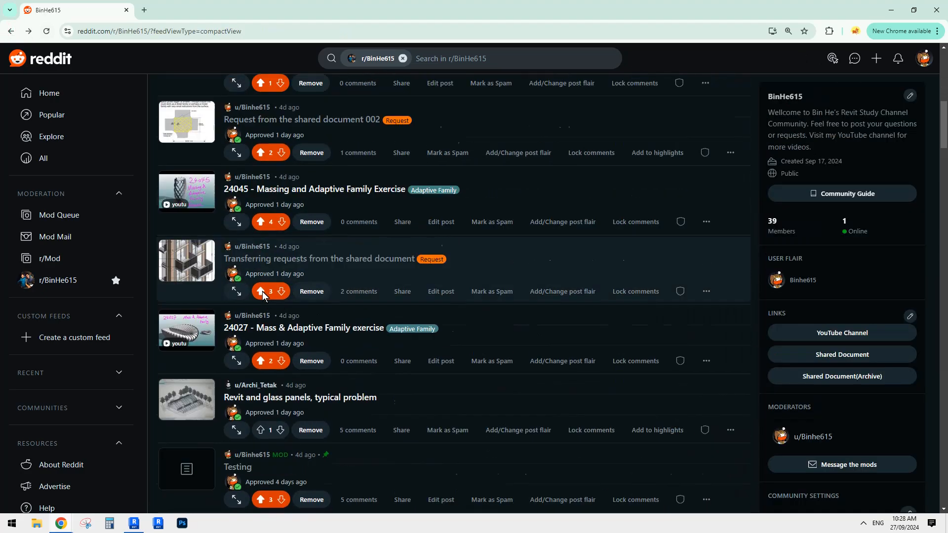
scroll(272, 300, down, 12)
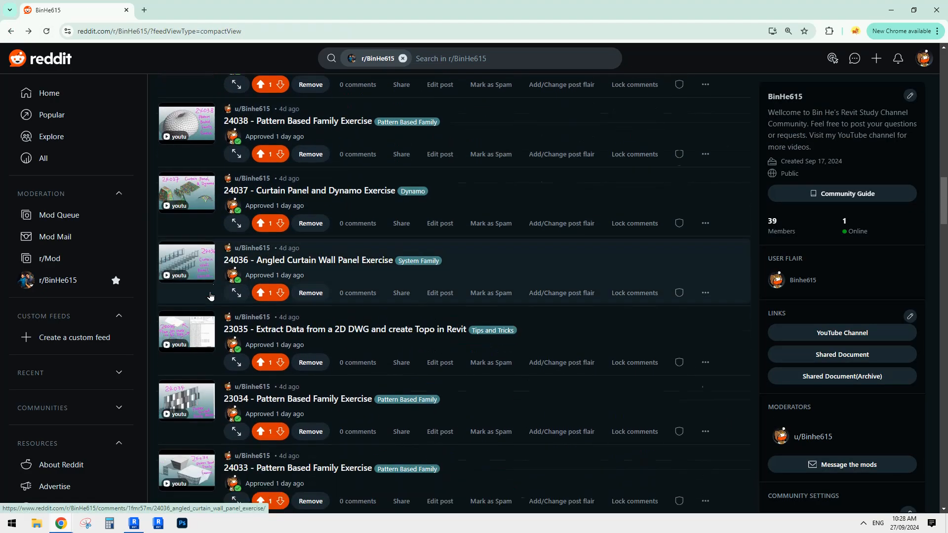
scroll(209, 292, down, 5)
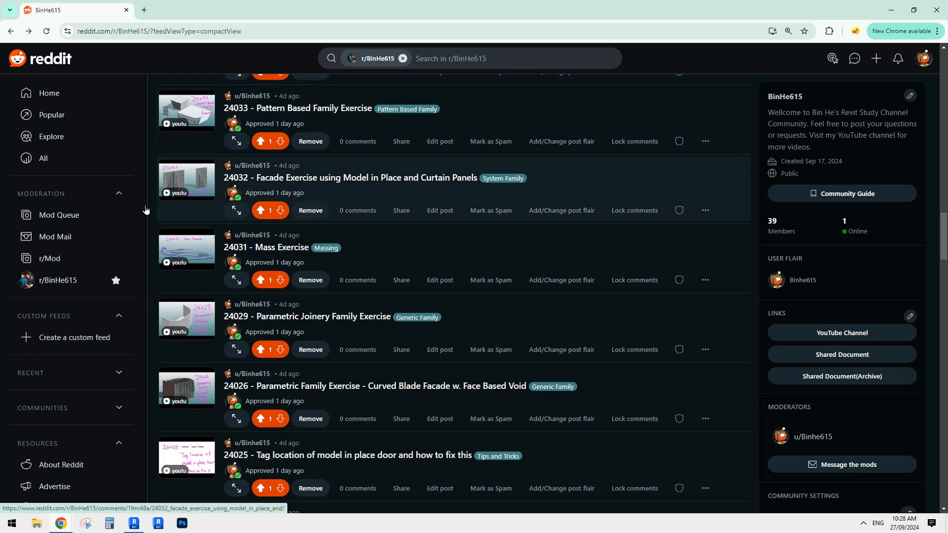
scroll(245, 251, up, 2)
click(291, 281)
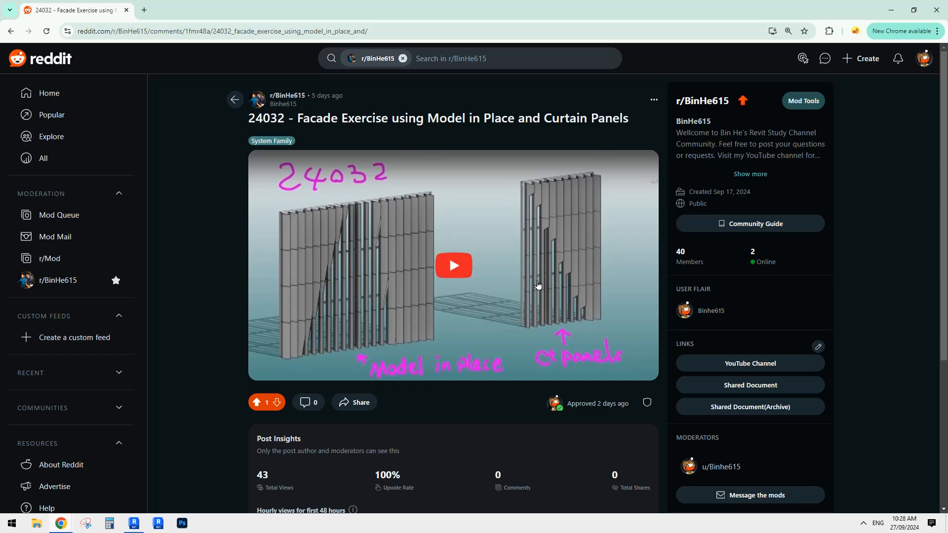
Step: Go back to the feed and open the fence picture of the post "Request from the shared document 003" full size
click(11, 32)
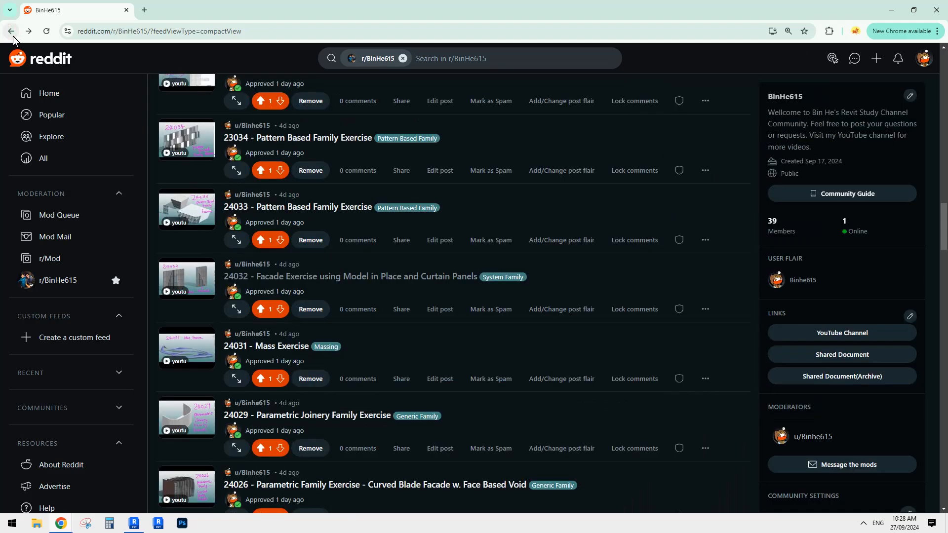
scroll(294, 228, up, 20)
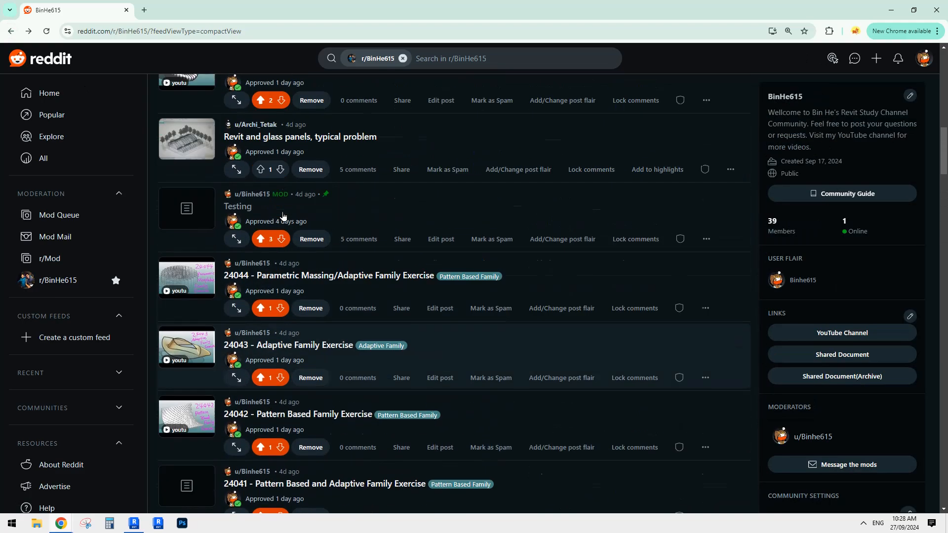
scroll(294, 228, up, 10)
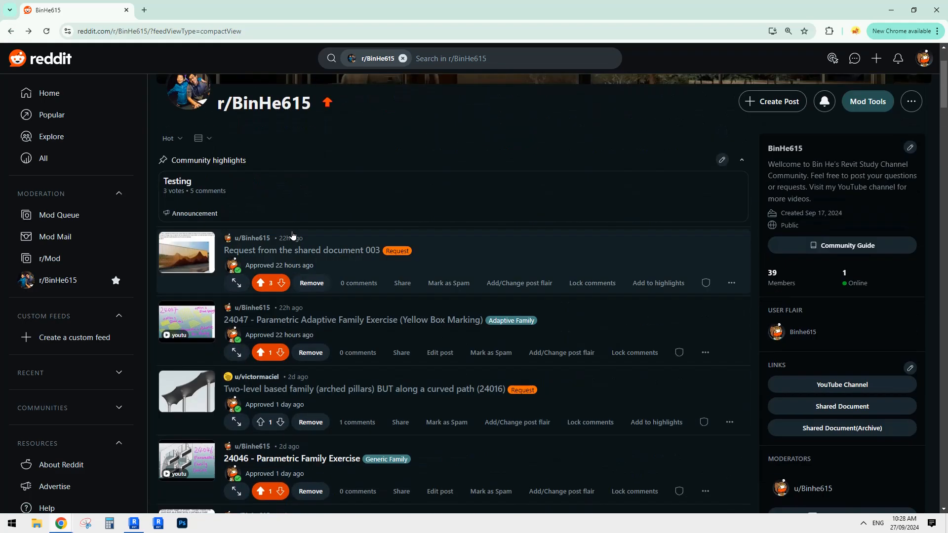
click(195, 256)
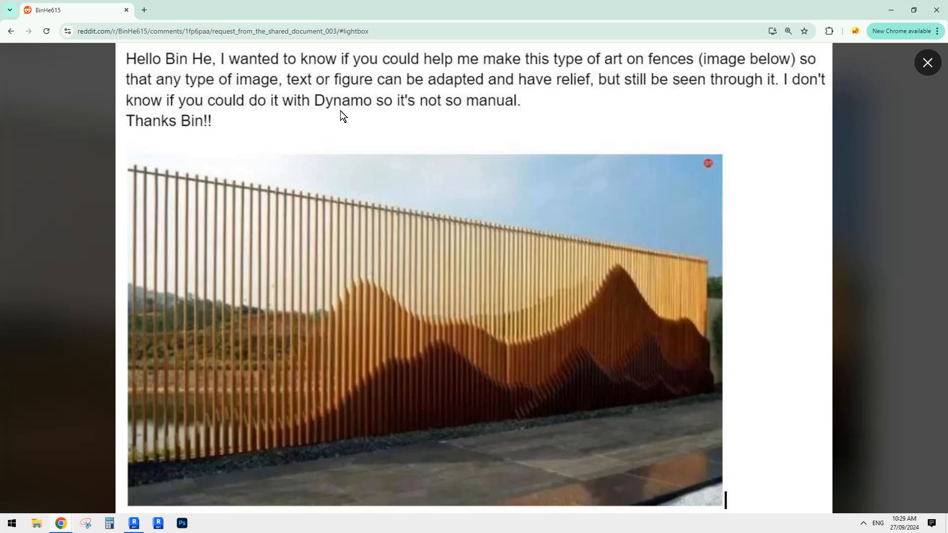
Step: Switch to Revit and create a new project from a template
click(133, 523)
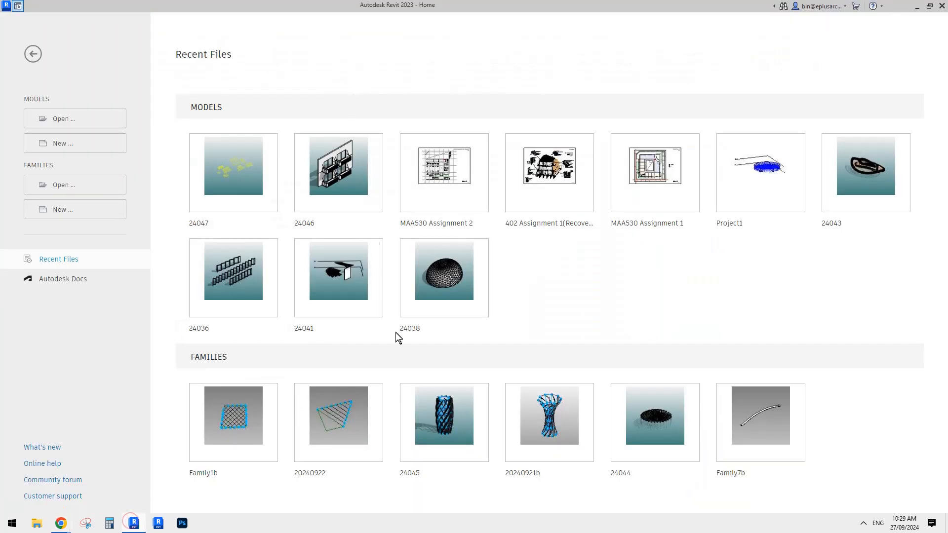
click(74, 143)
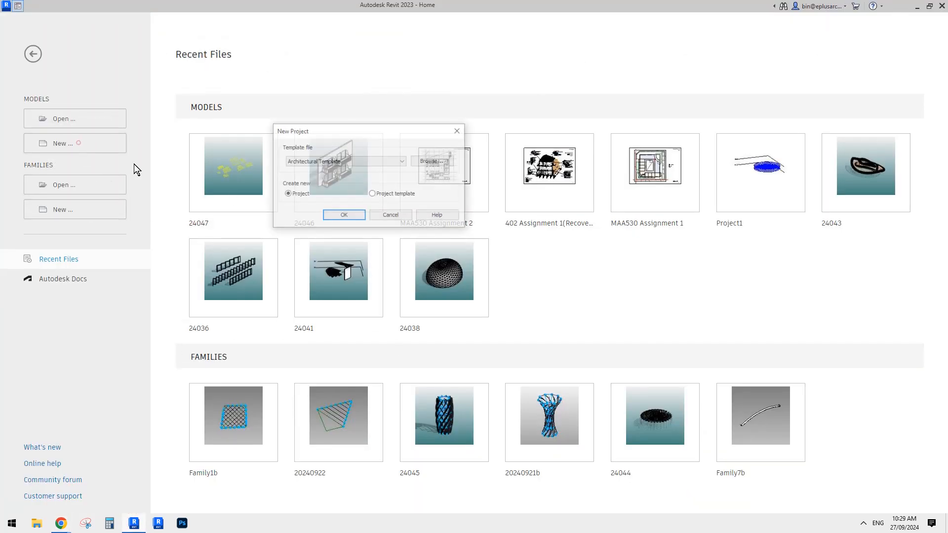
click(372, 159)
click(325, 176)
click(344, 216)
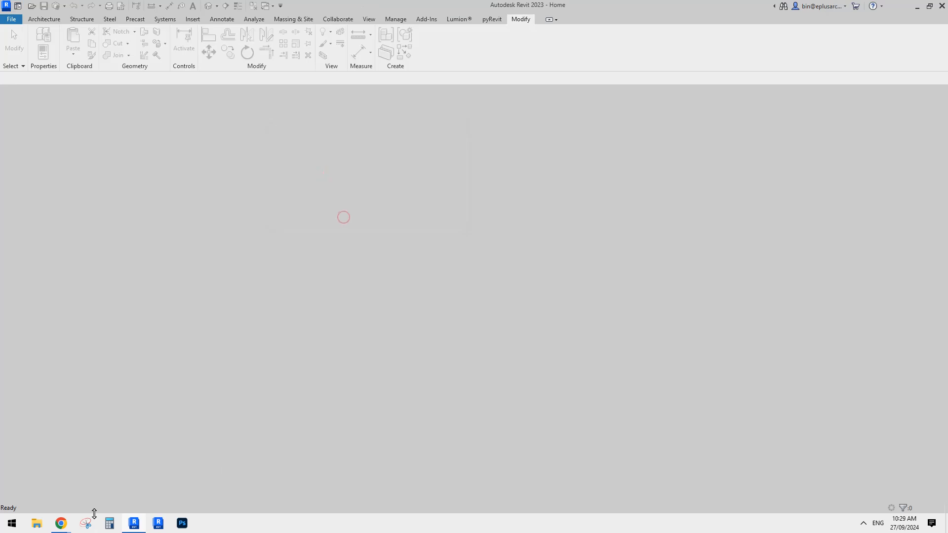
Step: Examine the slatted fence reference picture in Chrome and return to the new Revit project
mouse_move(60, 523)
click(97, 485)
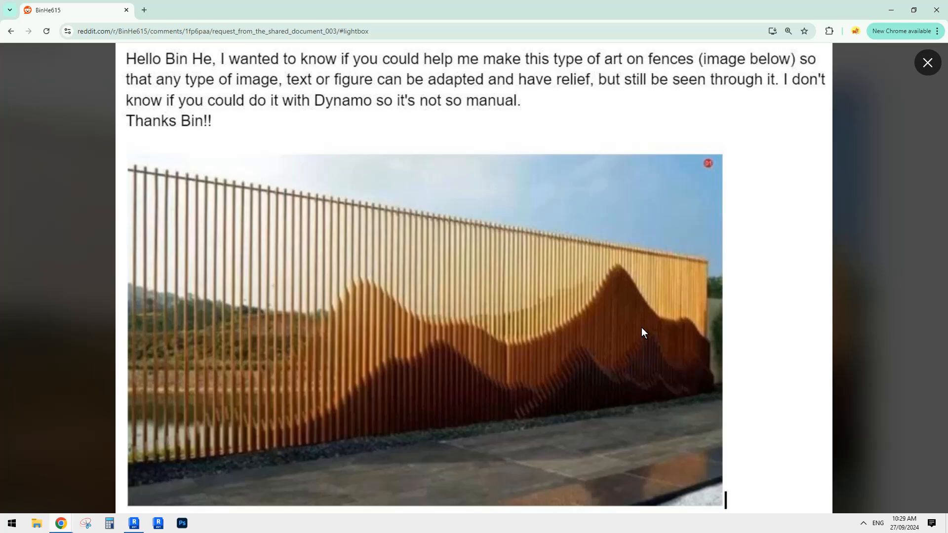
click(134, 523)
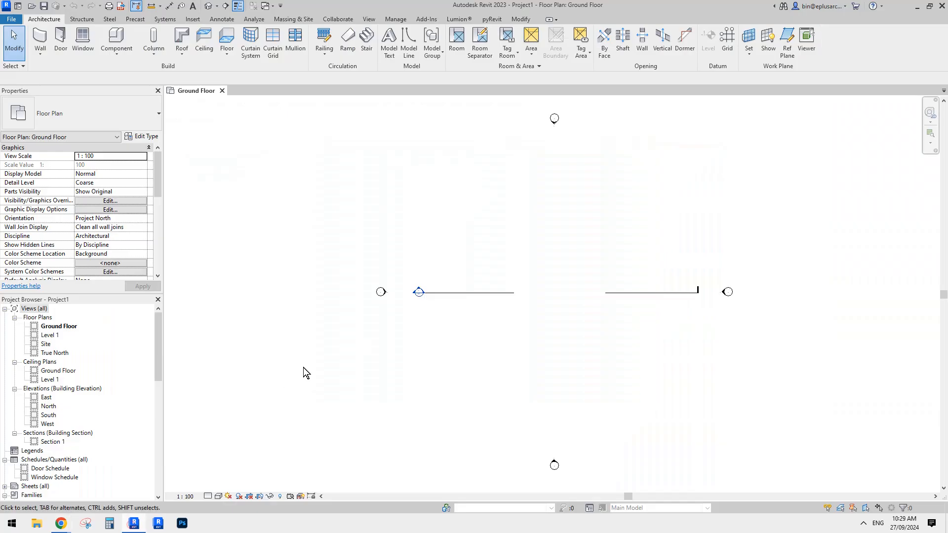
Step: Start an in-place model in the Generic Models category, named Generic Models 1
click(115, 56)
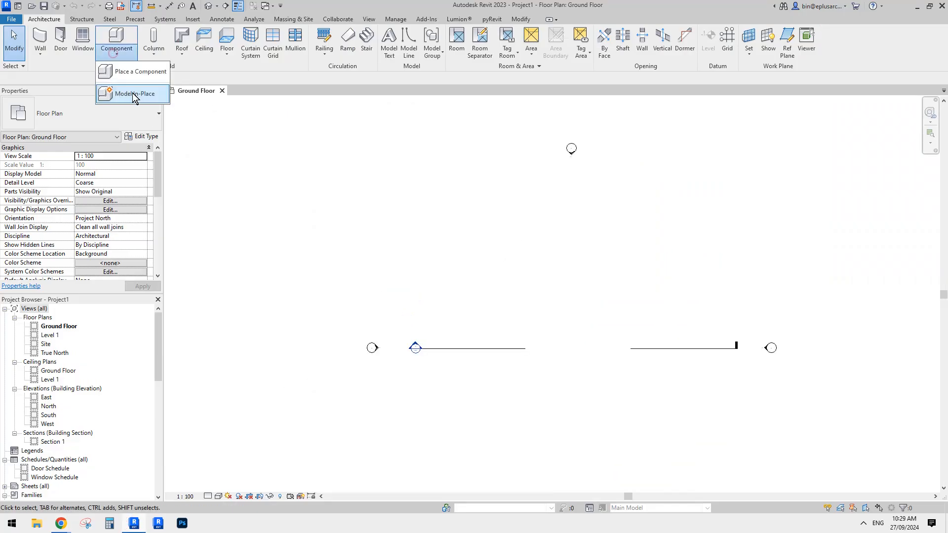
click(134, 93)
key(g)
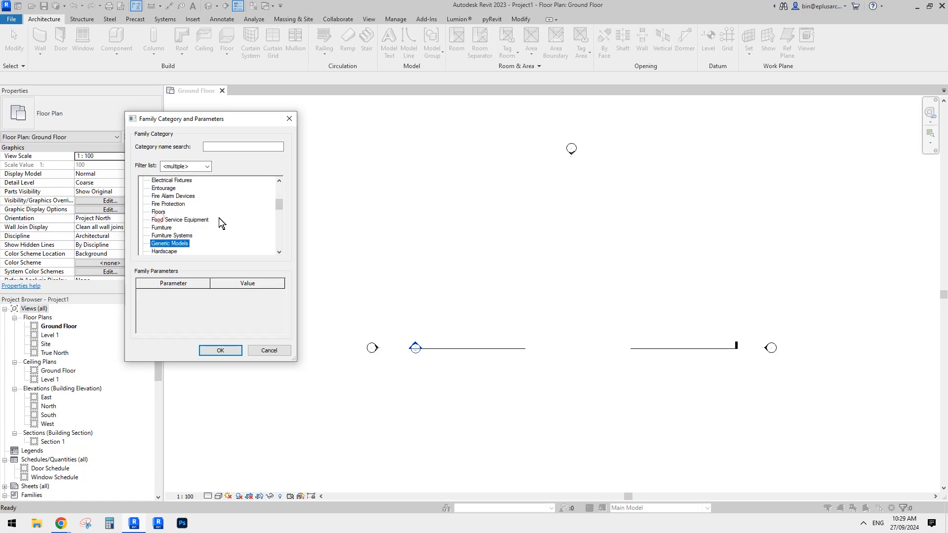
click(220, 350)
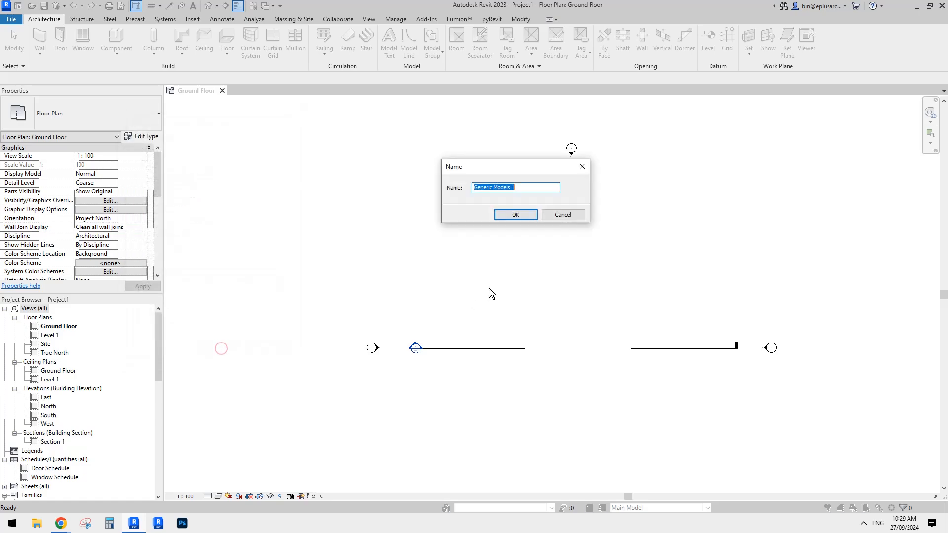
click(518, 216)
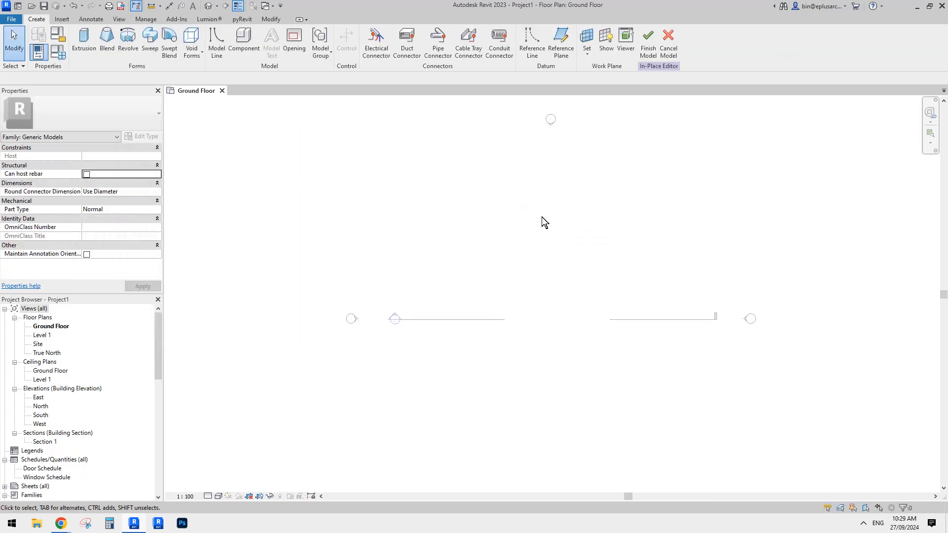
Step: Start an extrusion and sketch a narrow rectangle about 60 mm wide and 260 mm long on the ground floor plan
click(84, 42)
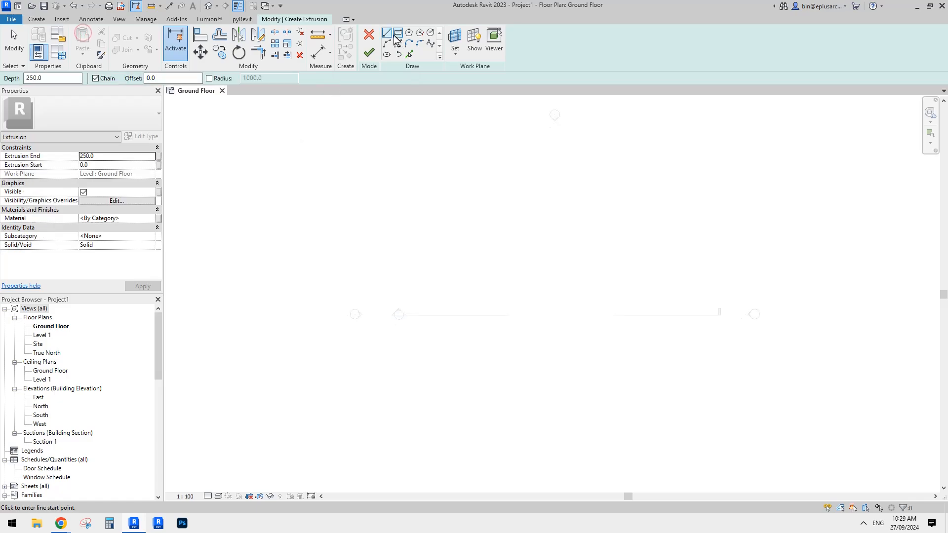
click(398, 33)
scroll(503, 306, up, 2)
scroll(372, 237, up, 3)
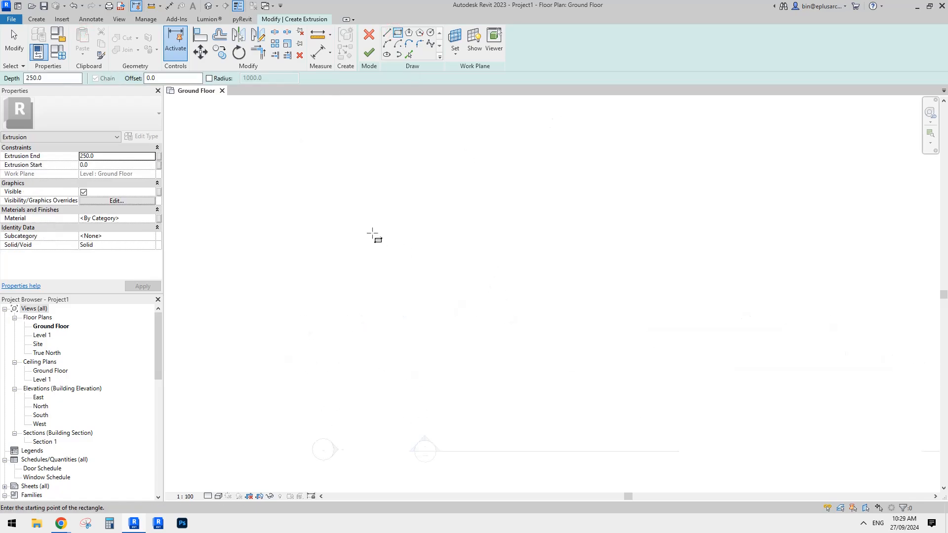
click(372, 232)
click(378, 246)
scroll(379, 249, up, 4)
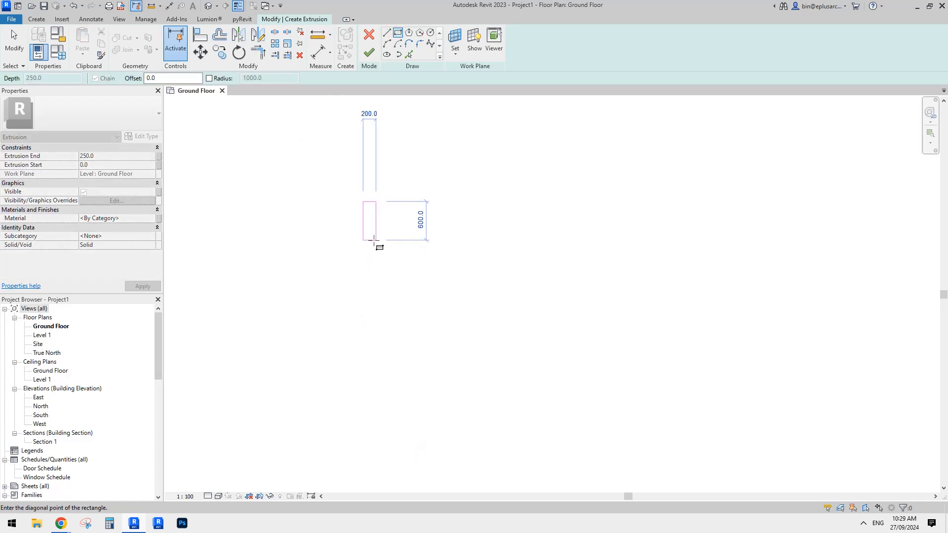
middle_drag(379, 241, 389, 330)
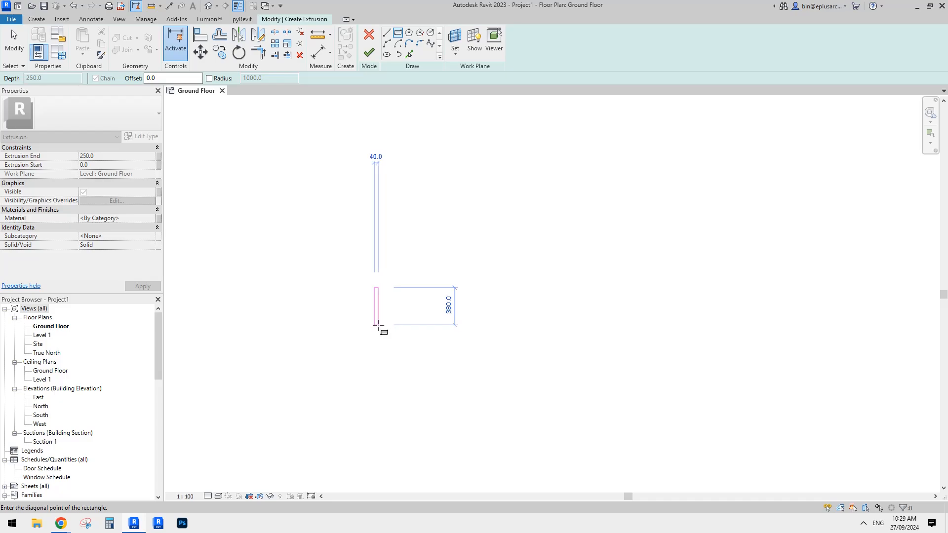
click(380, 315)
scroll(379, 296, up, 5)
key(Escape)
key(Escape)
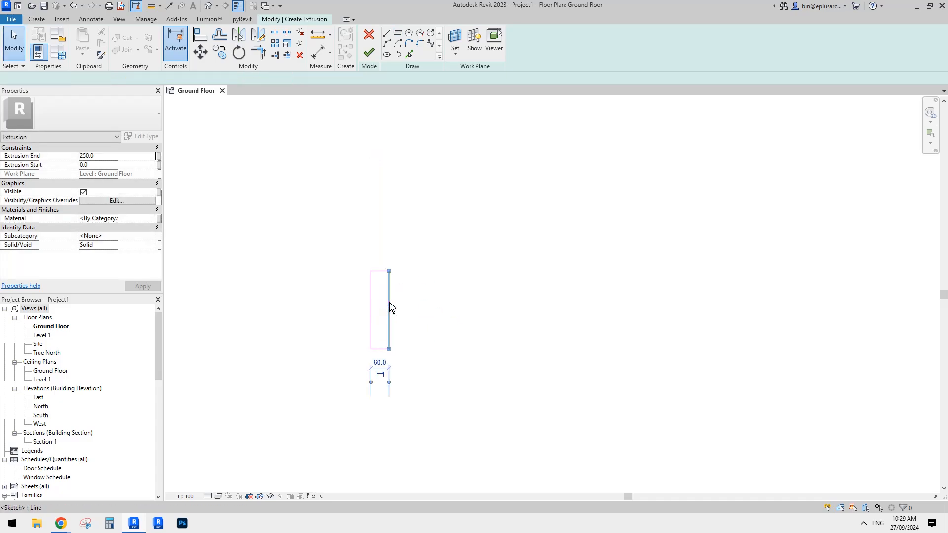
Step: Set the sketched rectangle's width to 10 mm and its length to 200 mm
click(390, 353)
click(379, 417)
text(10)
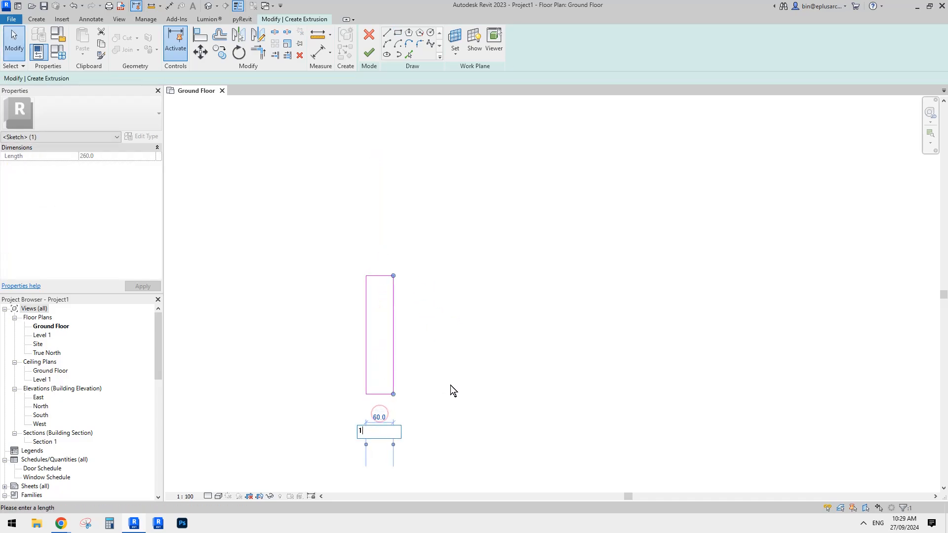
key(Return)
click(369, 395)
click(343, 339)
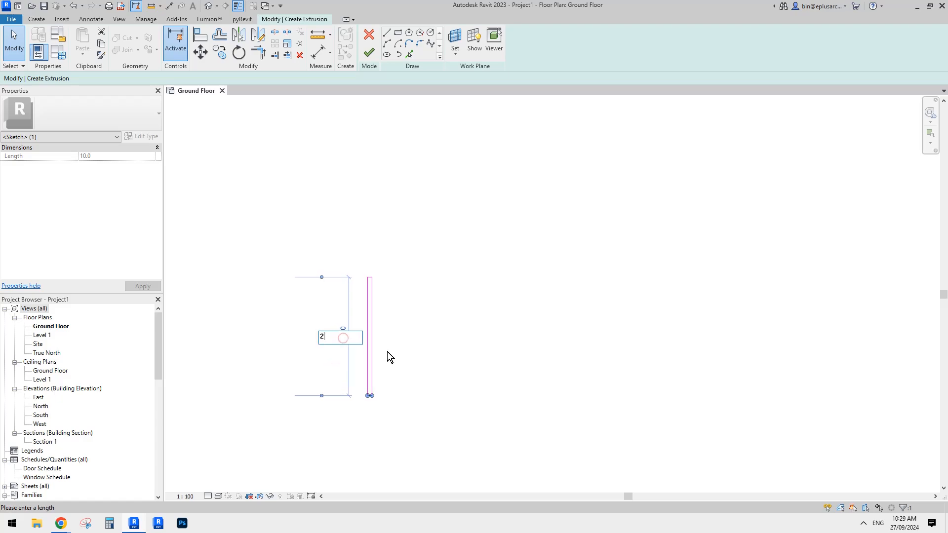
text(200)
key(Return)
click(461, 326)
Step: Copy the slat rectangle horizontally to the right at 100 mm spacing
middle_click(462, 326)
middle_click(461, 326)
scroll(401, 223, up, 4)
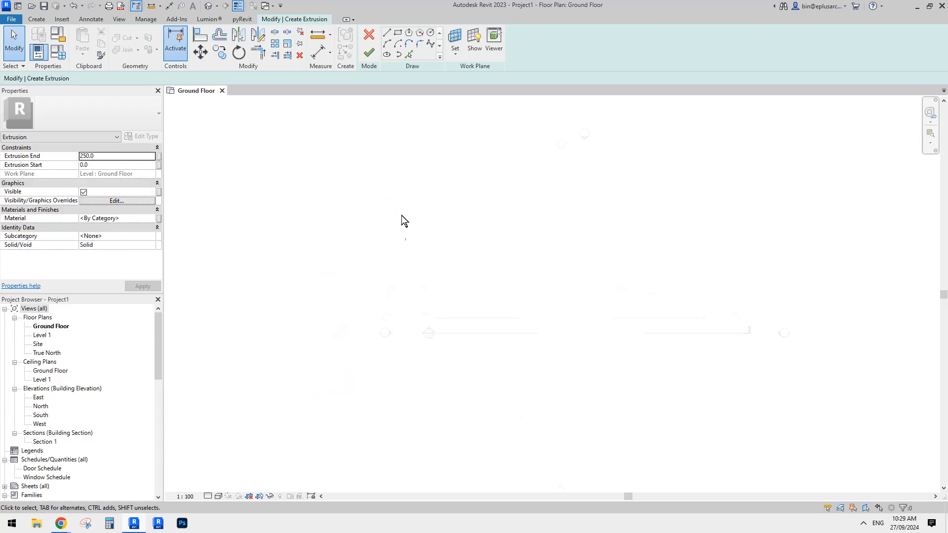
scroll(377, 227, up, 3)
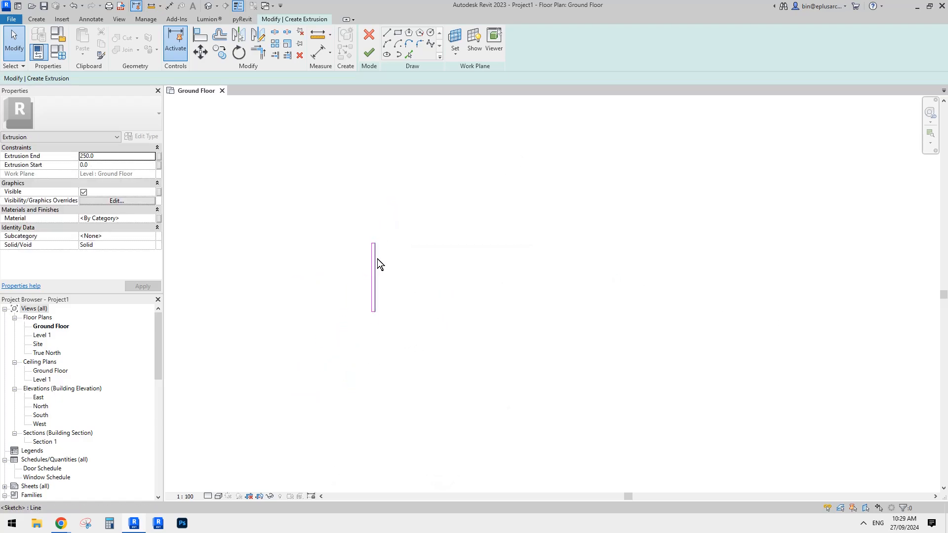
drag(347, 224, 448, 373)
key(c)
key(o)
click(367, 322)
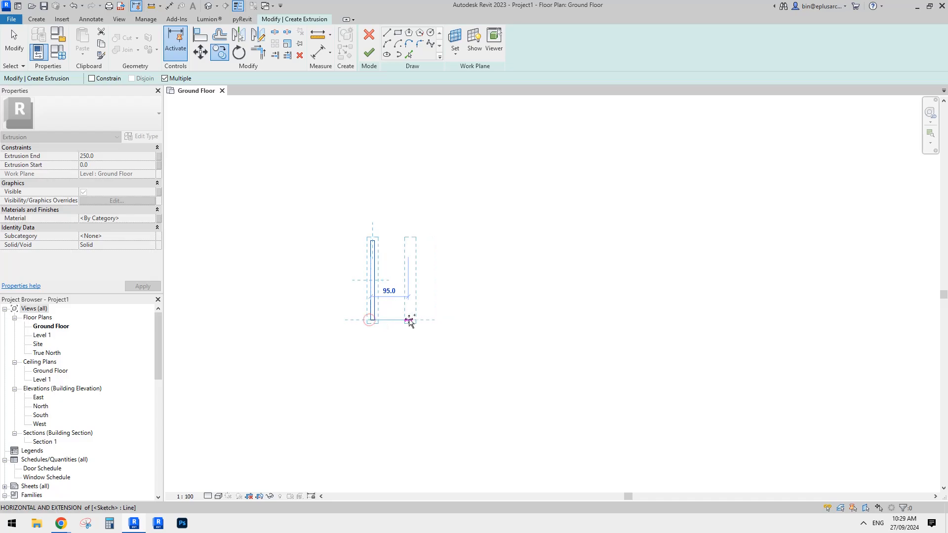
click(410, 321)
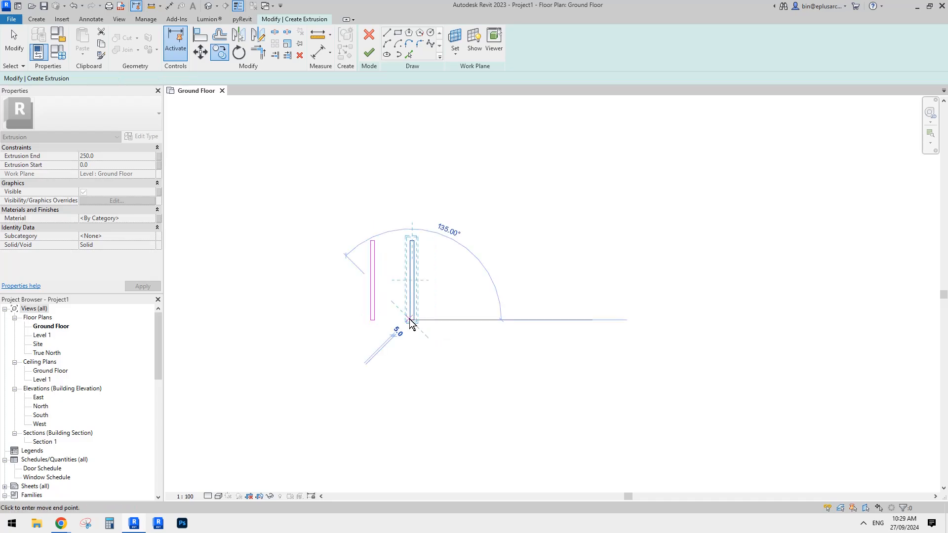
key(Escape)
Step: Extend the row to four slat rectangles by copying the last one at 100 mm spacing
key(c)
key(o)
click(410, 320)
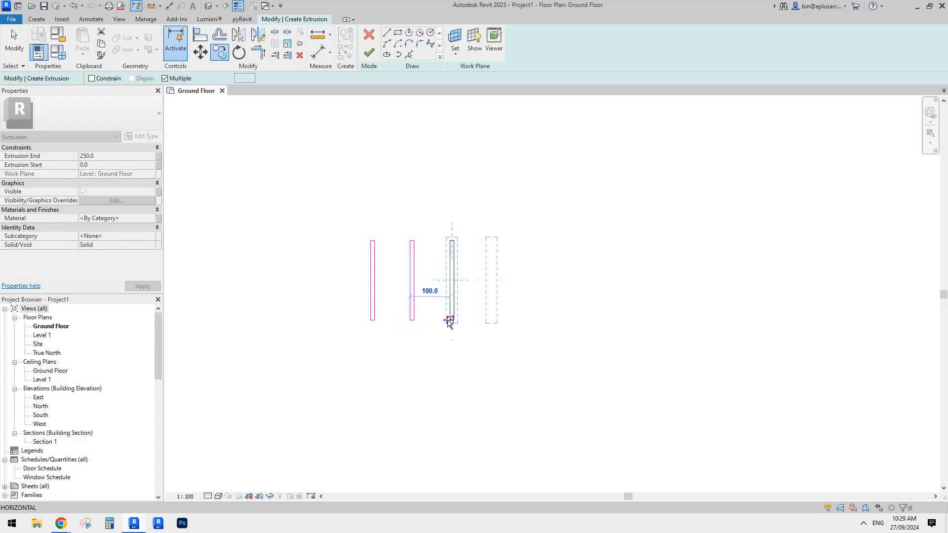
click(449, 320)
key(Escape)
Step: Copy the three slats right of the first one along the row to make seven evenly spaced slats
mouse_move(561, 365)
mouse_down()
mouse_move(512, 329)
mouse_move(410, 295)
mouse_up()
key(c)
key(o)
click(372, 320)
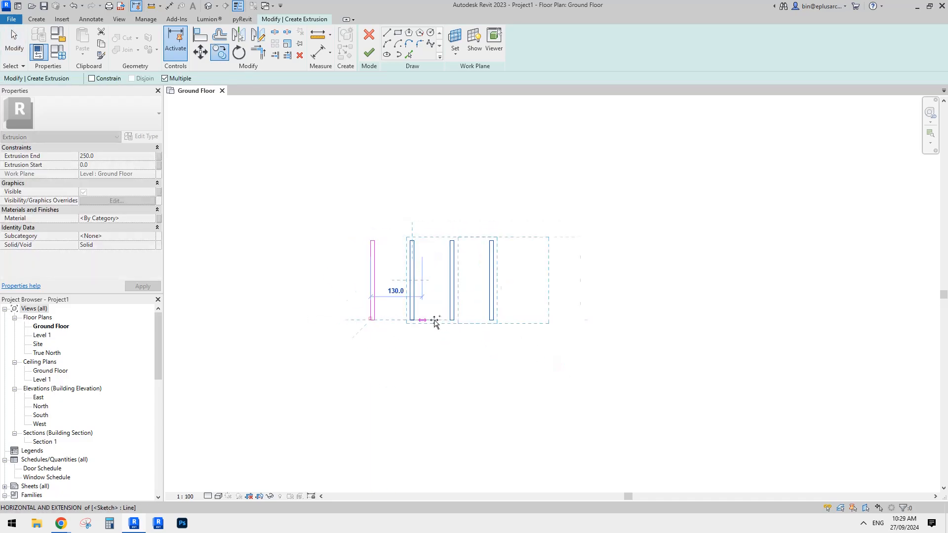
click(490, 320)
key(Escape)
Step: Copy the six slats right of the first one 600 mm to the right, making thirteen in the row
drag(663, 366, 402, 212)
key(c)
key(o)
click(370, 320)
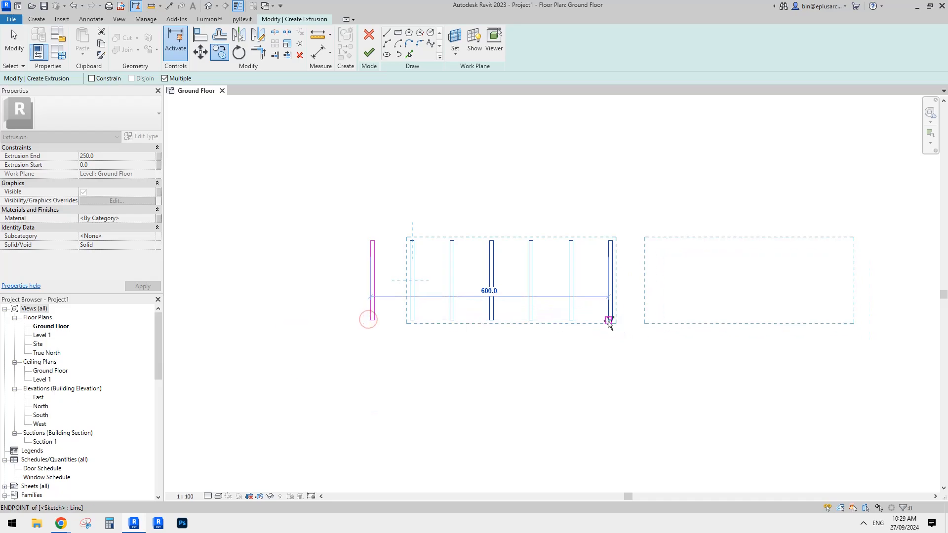
click(608, 322)
key(Escape)
Step: Copy the twelve slats right of the first one 1200 mm to the right, making twenty-five in the row
scroll(568, 286, down, 2)
drag(766, 356, 371, 170)
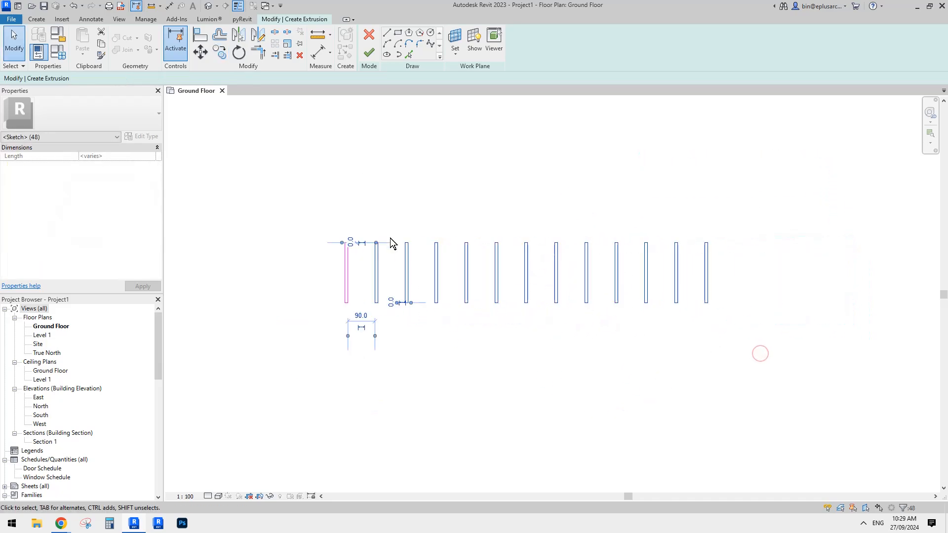
mouse_move(391, 266)
middle_down()
mouse_move(424, 278)
mouse_move(421, 303)
middle_up()
key(c)
key(o)
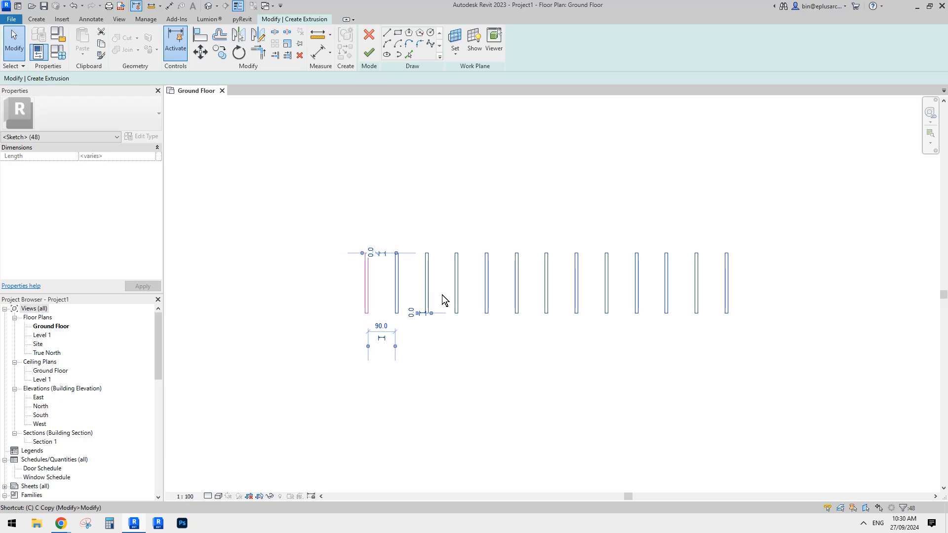
key(s)
click(364, 314)
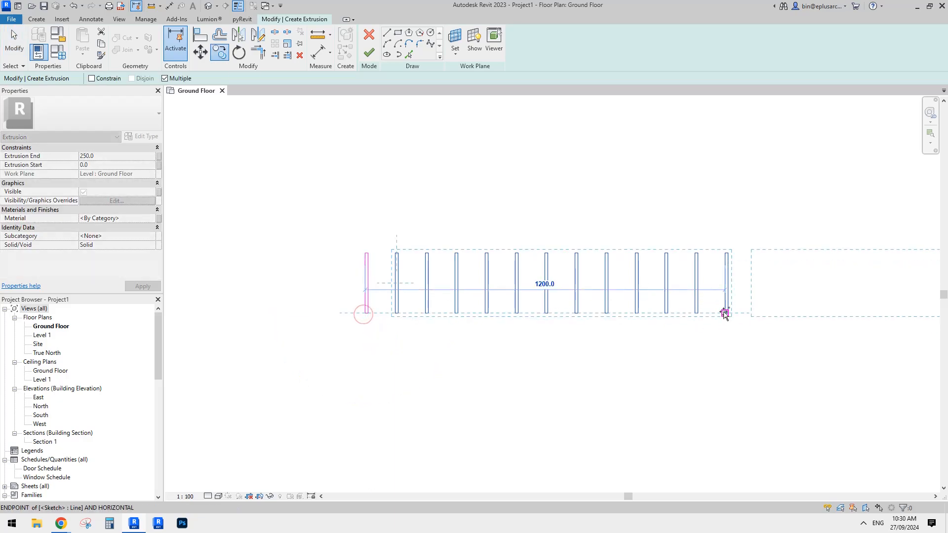
click(723, 311)
middle_drag(677, 250, 639, 254)
key(Escape)
key(Escape)
Step: Copy the twenty-four slats right of the first one past the end of the row, making forty-nine slats
scroll(554, 275, down, 2)
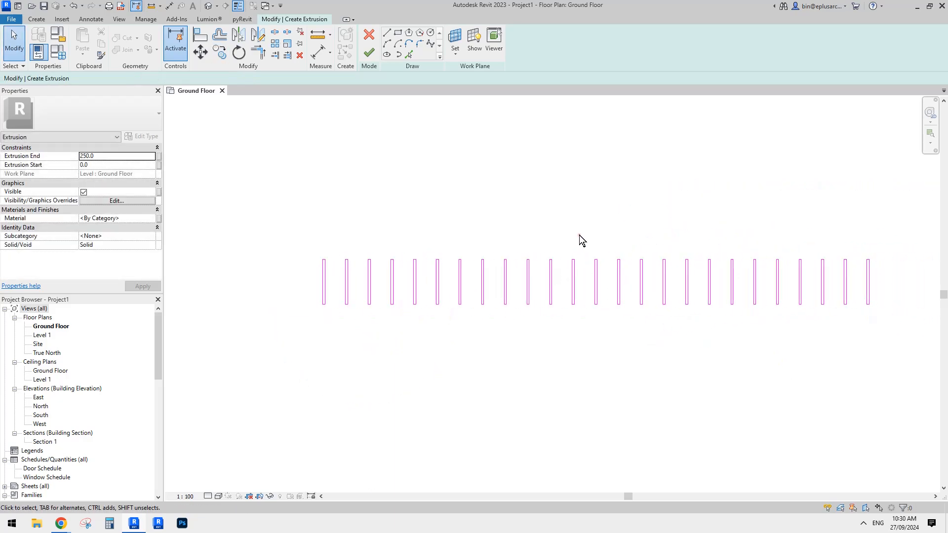
scroll(637, 265, down, 1)
mouse_move(858, 358)
mouse_down()
mouse_move(418, 209)
mouse_move(330, 209)
mouse_up()
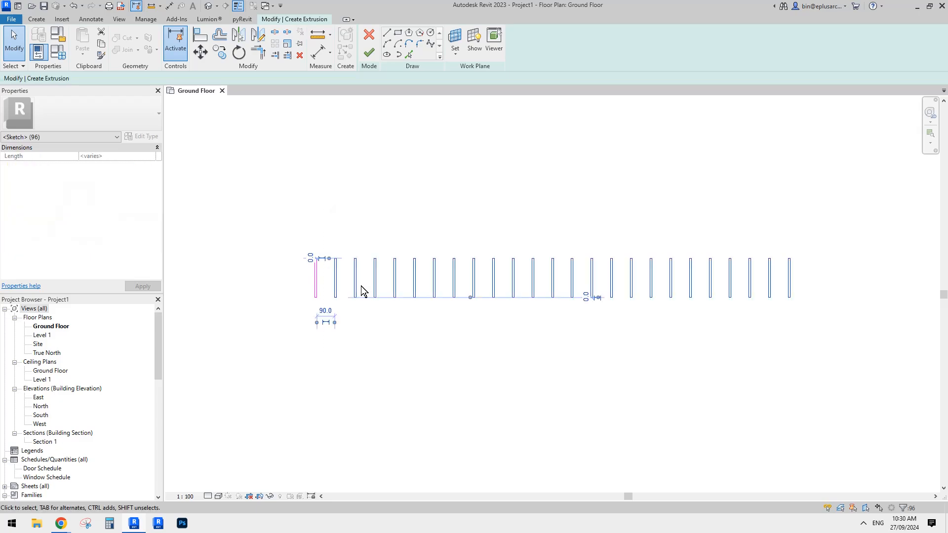
middle_drag(323, 302, 330, 307)
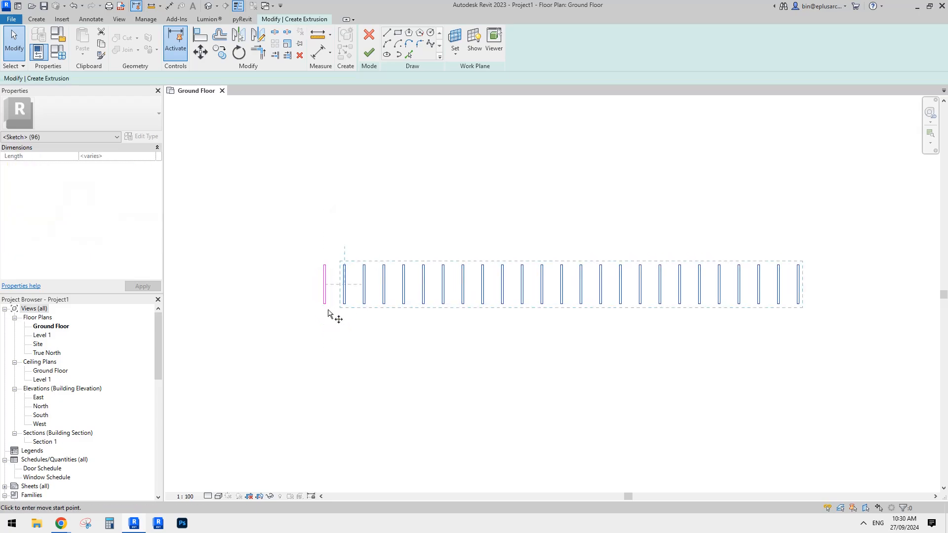
key(c)
key(o)
click(322, 304)
click(797, 306)
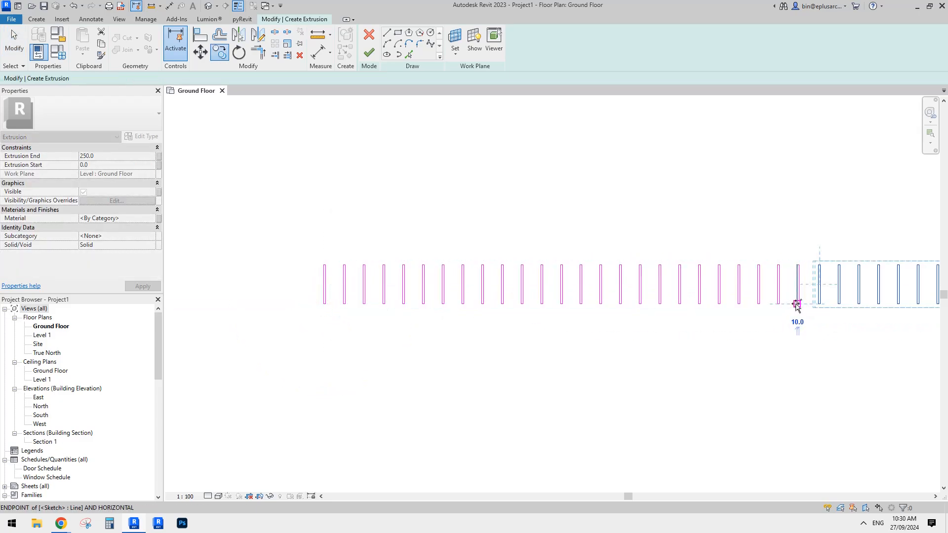
middle_drag(804, 318, 647, 292)
key(Escape)
middle_drag(770, 309, 585, 297)
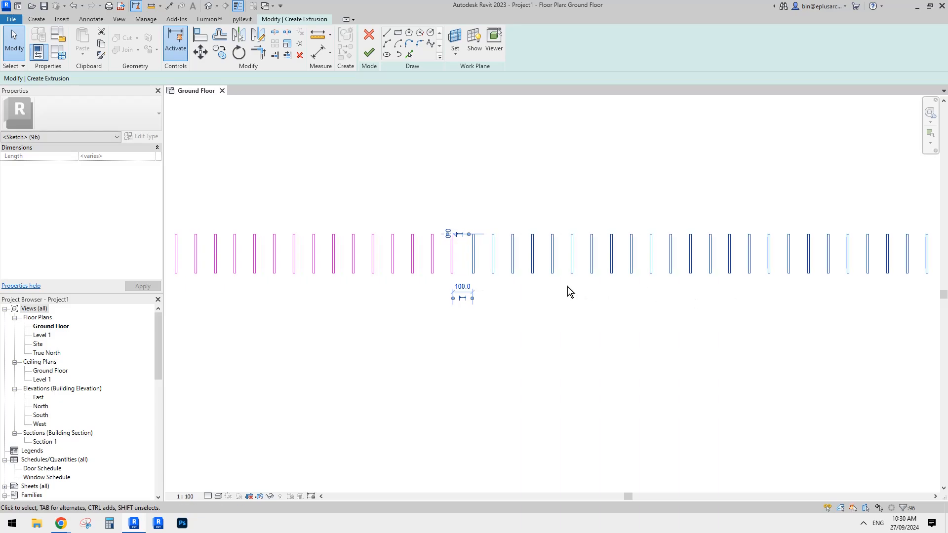
Step: Move the newly copied slats 10 mm to the left so their spacing matches the rest of the row
middle_drag(496, 280, 527, 286)
key(m)
scroll(496, 281, up, 4)
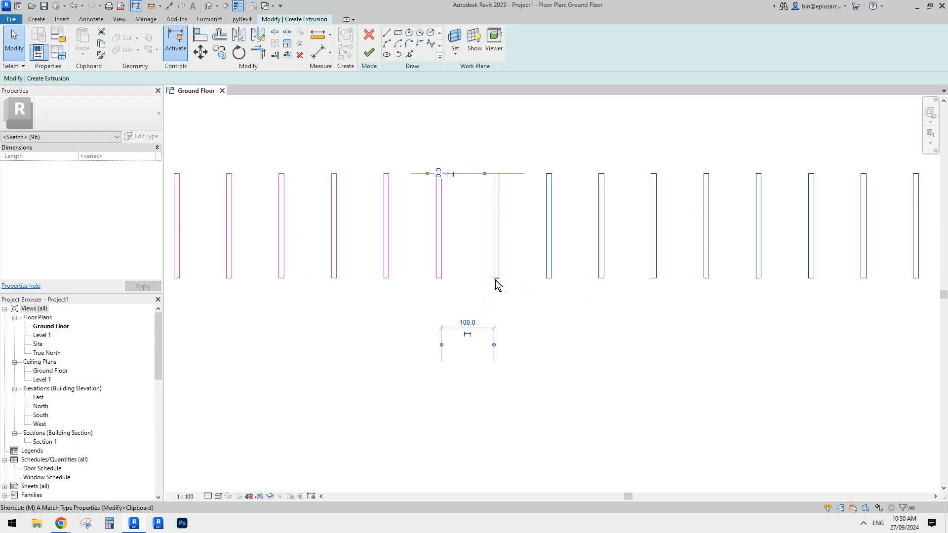
key(v)
click(497, 279)
scroll(499, 282, down, 6)
key(Escape)
key(Escape)
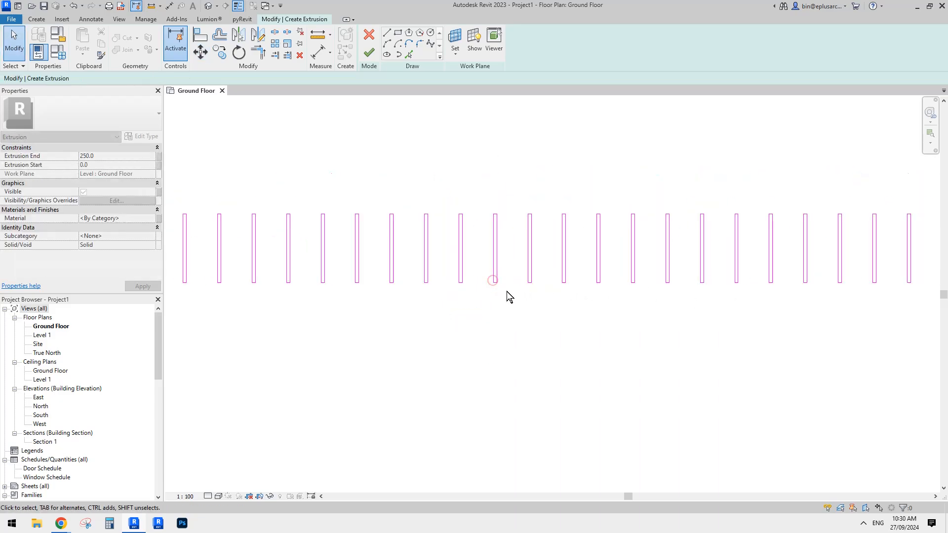
Step: Finish the slat sketch and set the extrusion end to 3000
click(370, 54)
click(112, 157)
text(3)
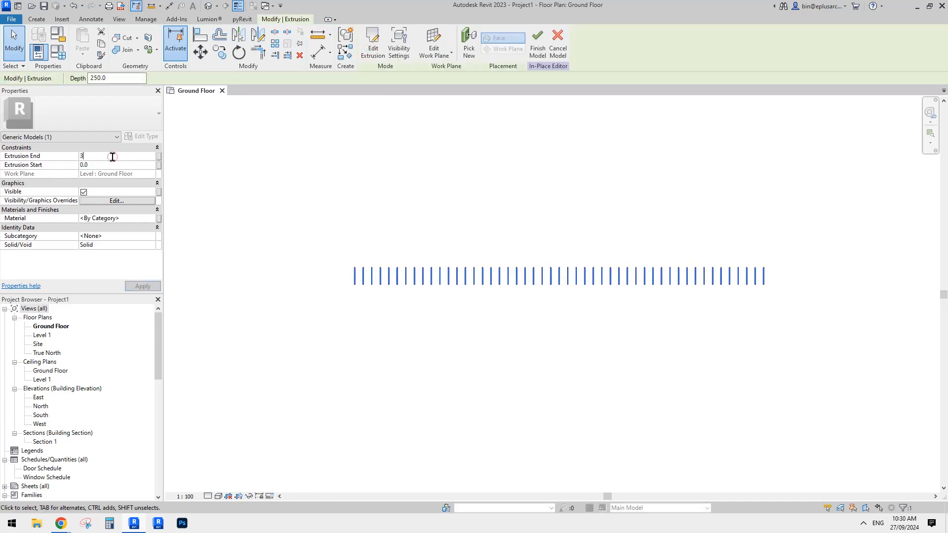
text(000)
click(324, 156)
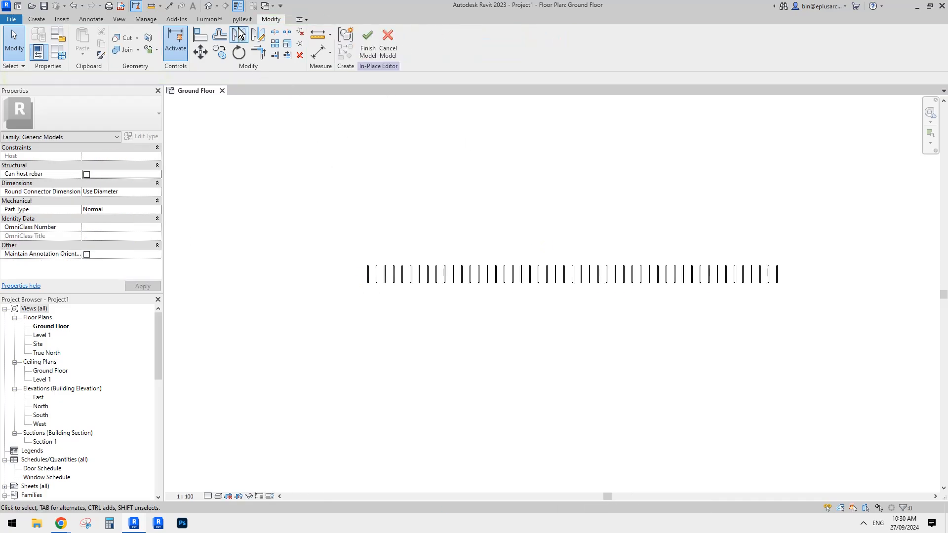
Step: Open the default 3D view and finish the in-place slat model
click(208, 5)
shift+middle_drag(485, 197, 613, 242)
click(372, 50)
middle_drag(493, 269, 469, 217)
Step: Check the reference fence photo in Chrome, return to Revit and view the slats from the front
mouse_move(62, 524)
click(54, 475)
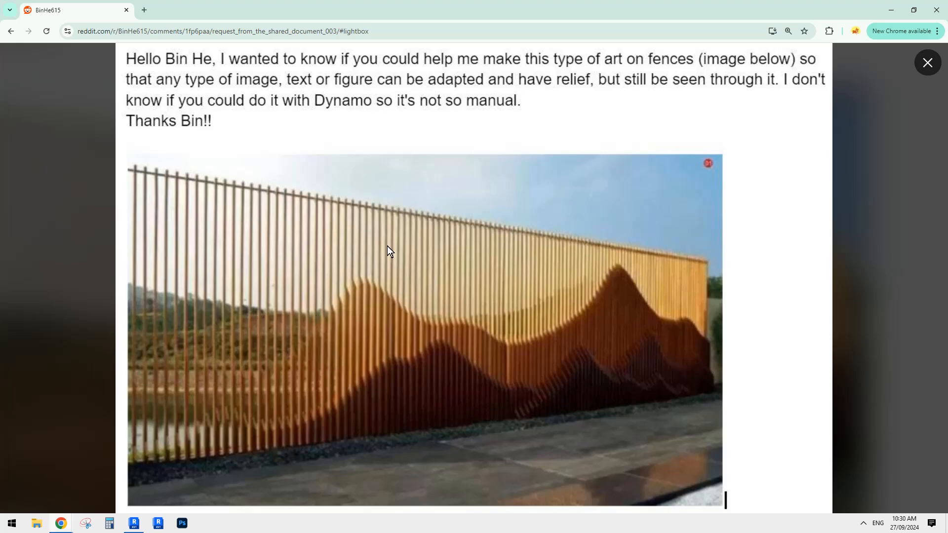
click(134, 524)
shift+middle_drag(281, 430, 441, 315)
click(44, 19)
click(116, 52)
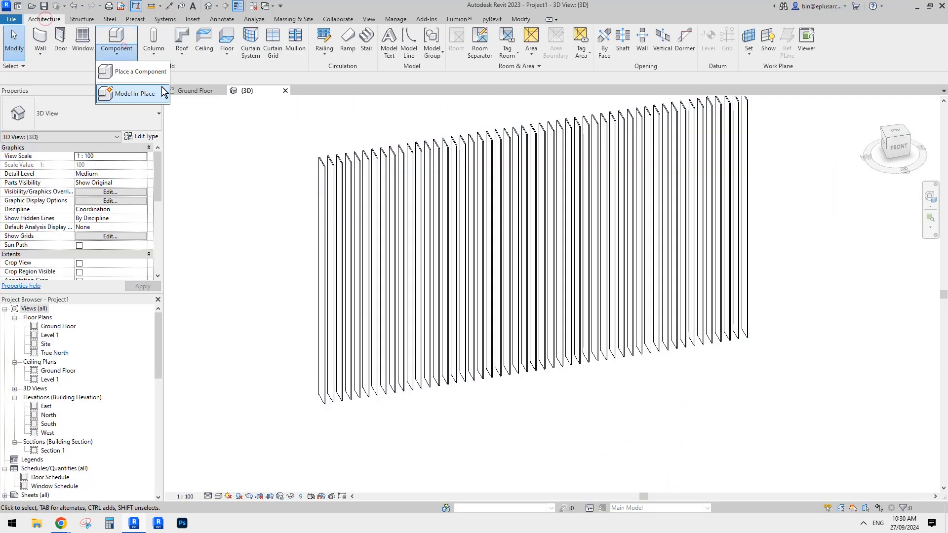
click(142, 99)
Step: Open the slat fence for in-place editing
click(473, 149)
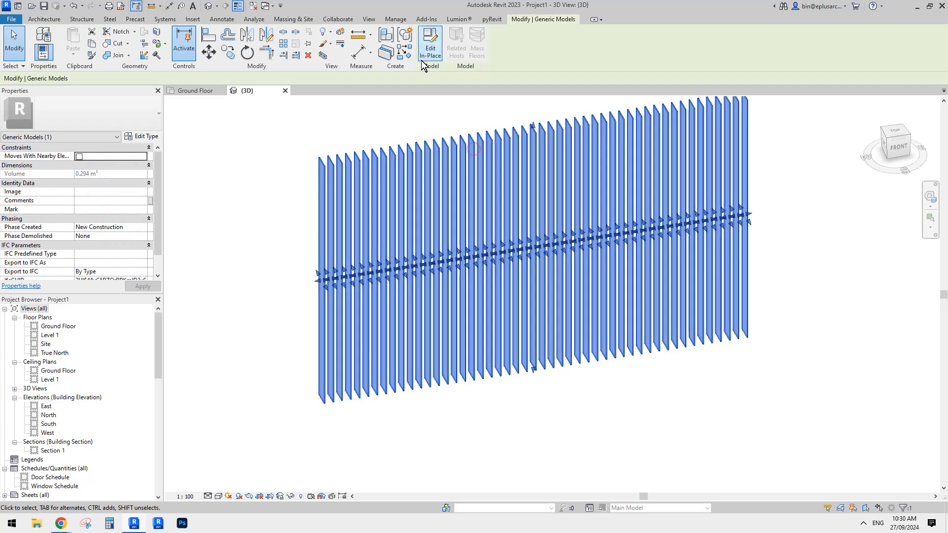
click(431, 46)
scroll(502, 204, up, 3)
middle_drag(503, 203, 506, 219)
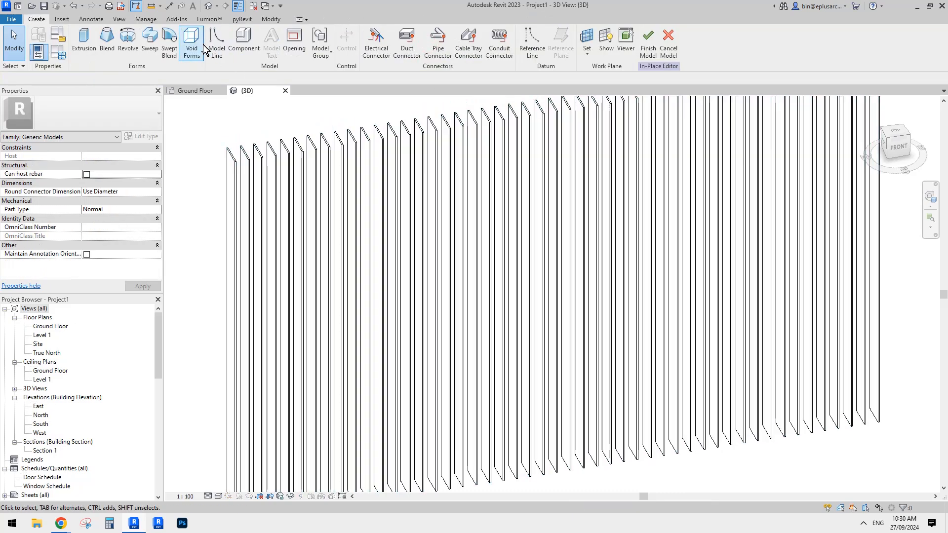
Step: Start a void extrusion and pick the narrow front face of the leftmost slat as its work plane
click(192, 49)
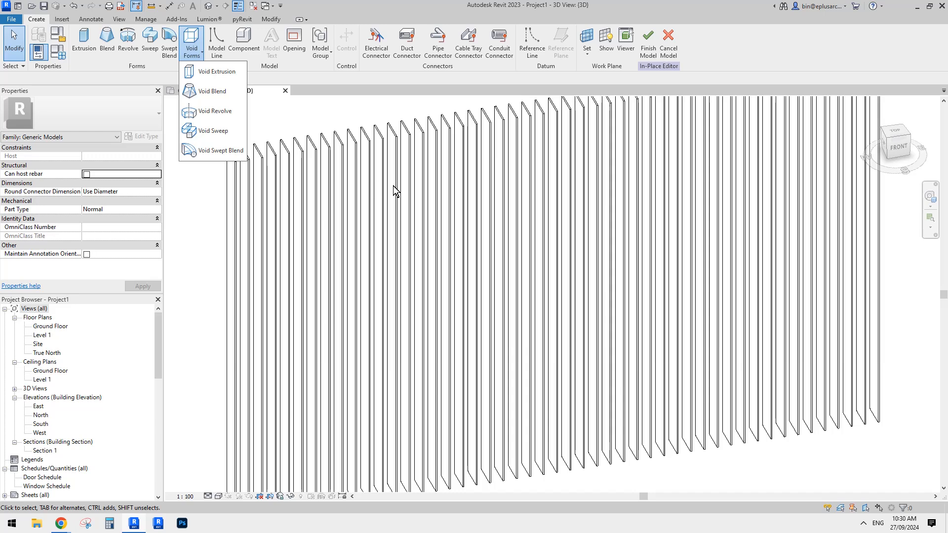
scroll(393, 185, down, 2)
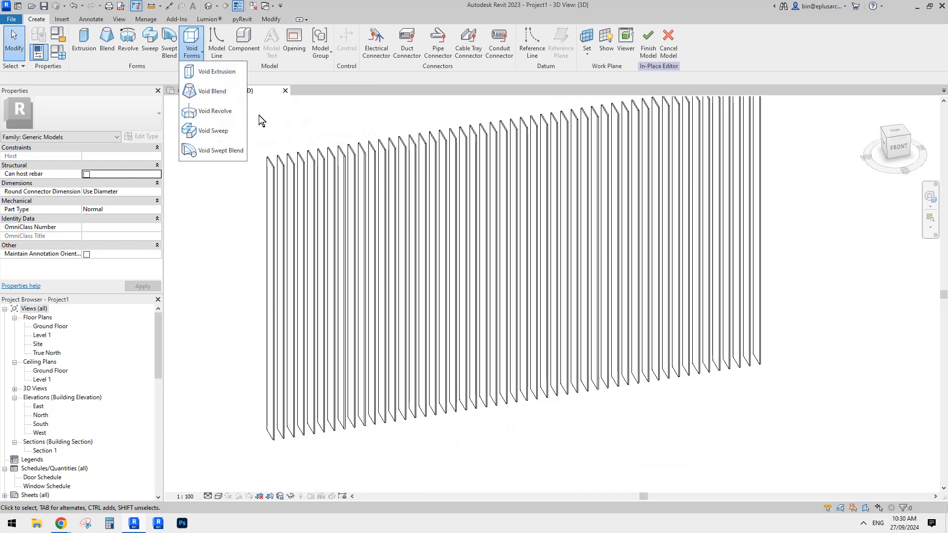
click(213, 71)
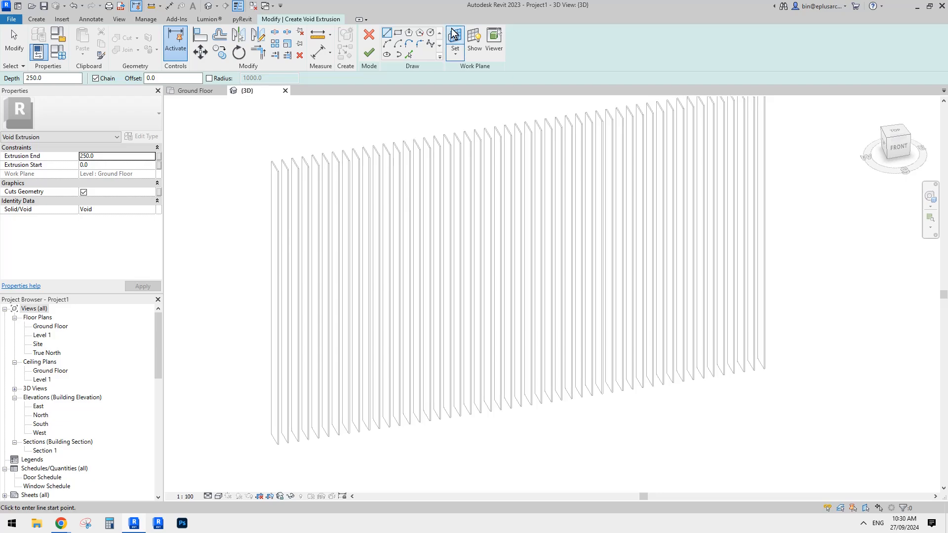
click(455, 38)
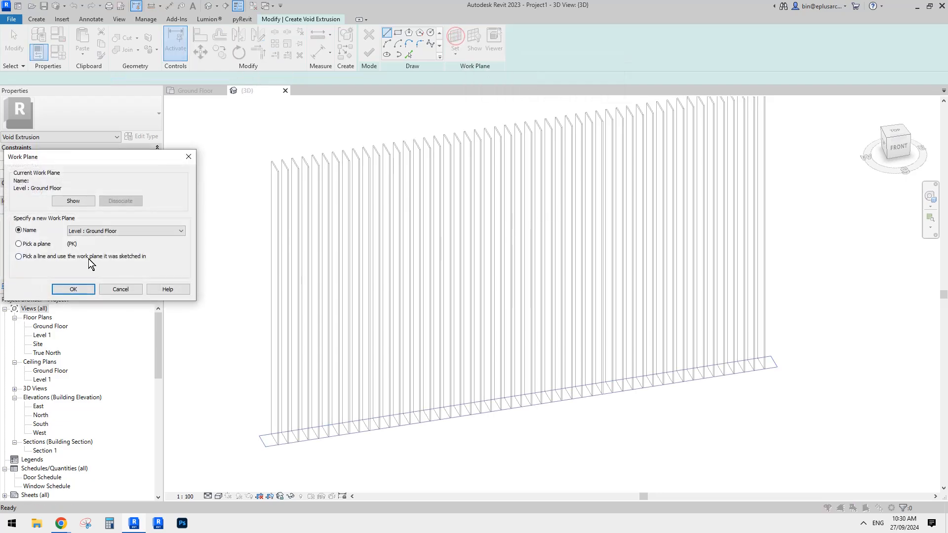
click(73, 289)
scroll(344, 237, up, 3)
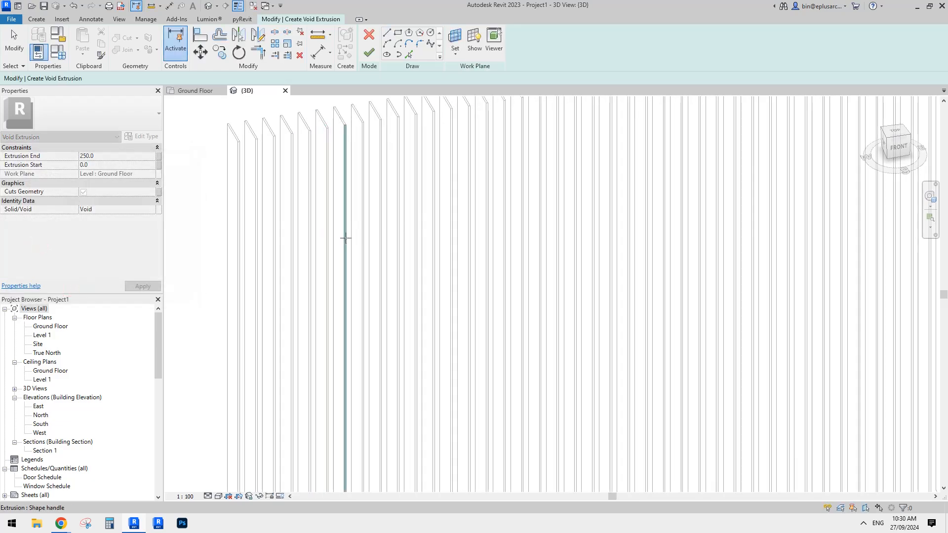
scroll(343, 239, down, 3)
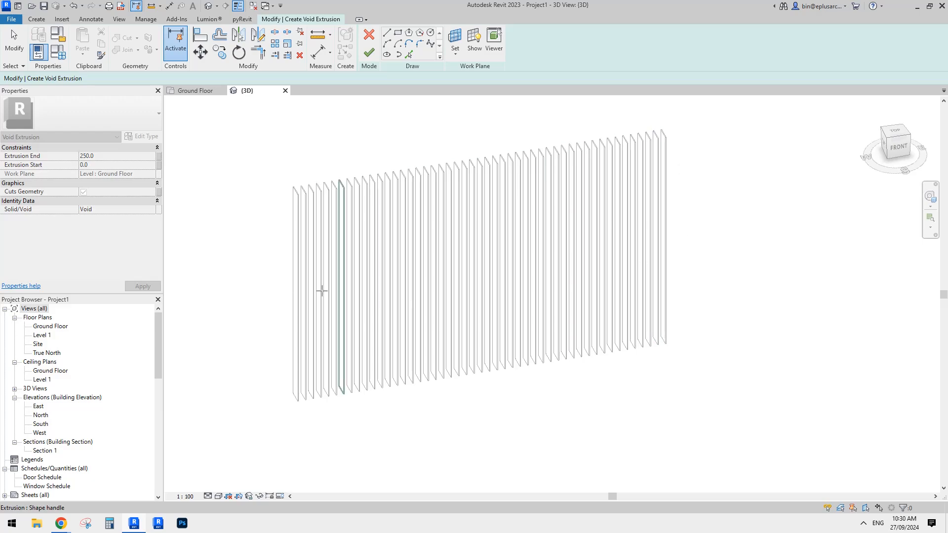
scroll(301, 324, up, 5)
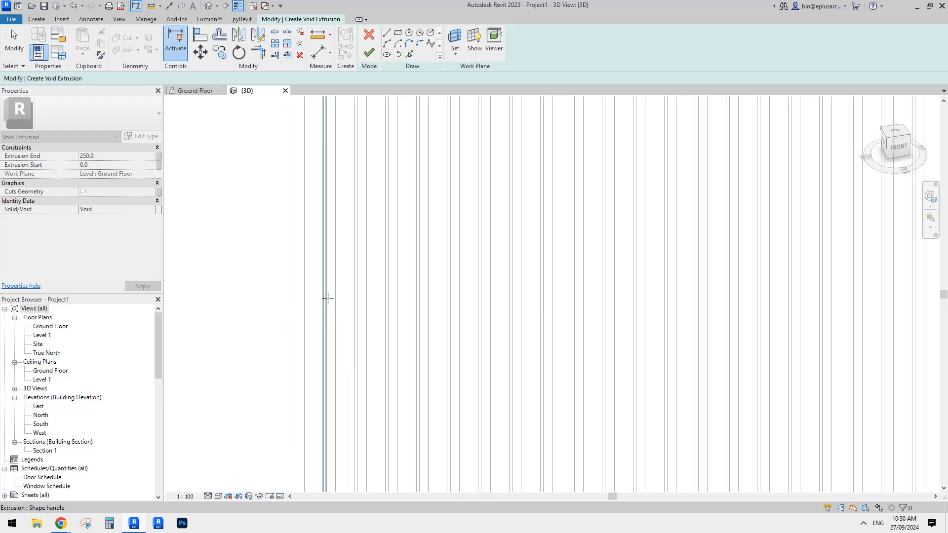
scroll(325, 242, down, 1)
scroll(328, 232, up, 4)
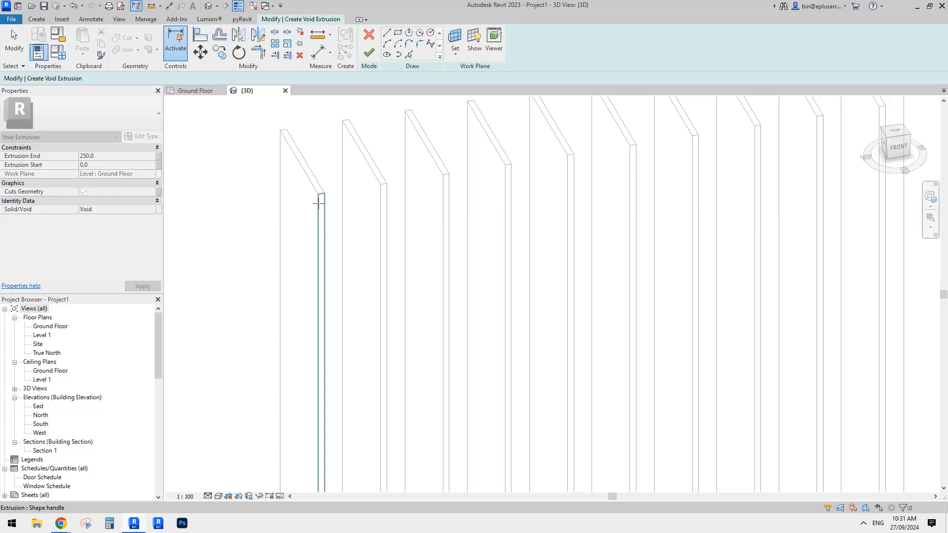
click(318, 203)
scroll(331, 210, down, 3)
Step: Draw a wavy mountain-like spline with three peaks across the slats, extending beyond both ends of the fence
click(429, 43)
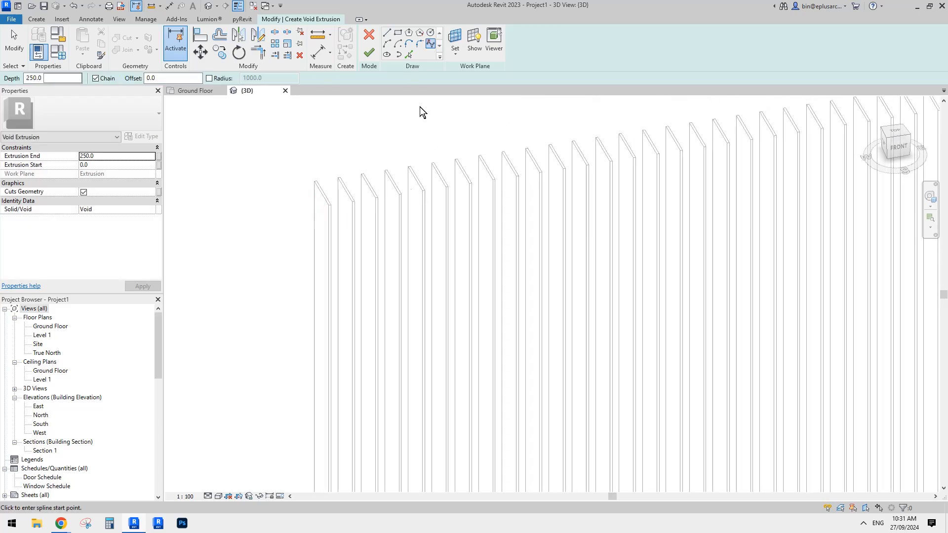
scroll(430, 257, down, 4)
click(406, 176)
click(440, 229)
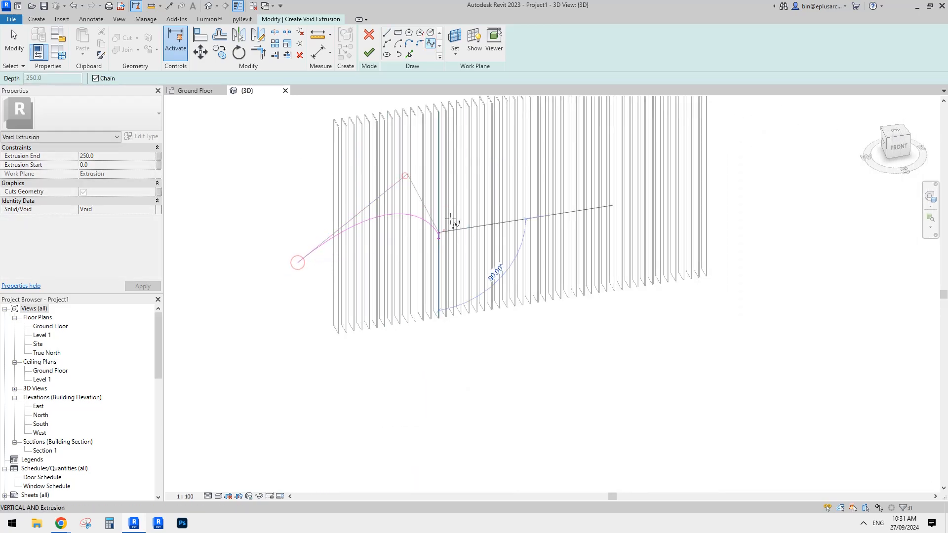
click(478, 160)
click(542, 213)
click(567, 128)
click(643, 217)
click(741, 238)
scroll(751, 210, down, 1)
middle_drag(753, 207, 728, 294)
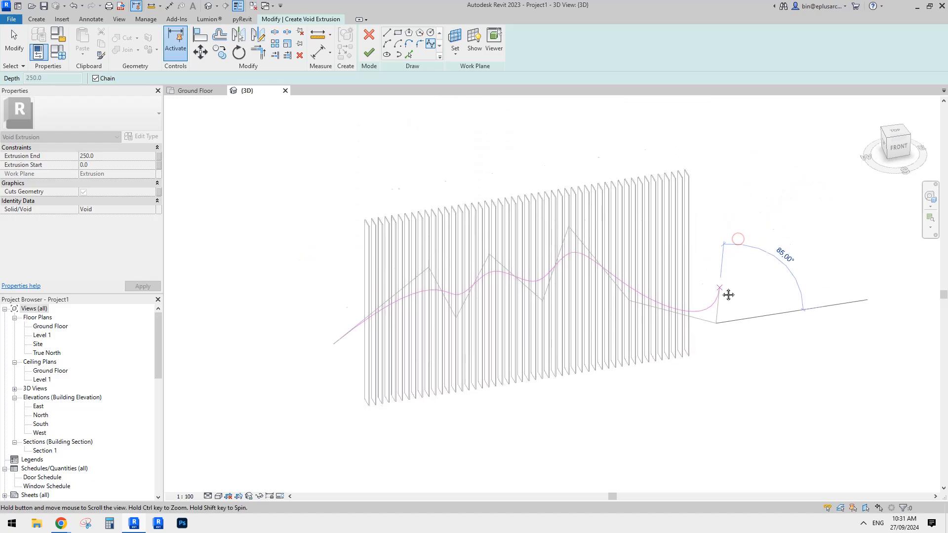
Step: Close the void profile with three straight lines running around the slat tops and back to the spline's start
click(385, 31)
click(724, 115)
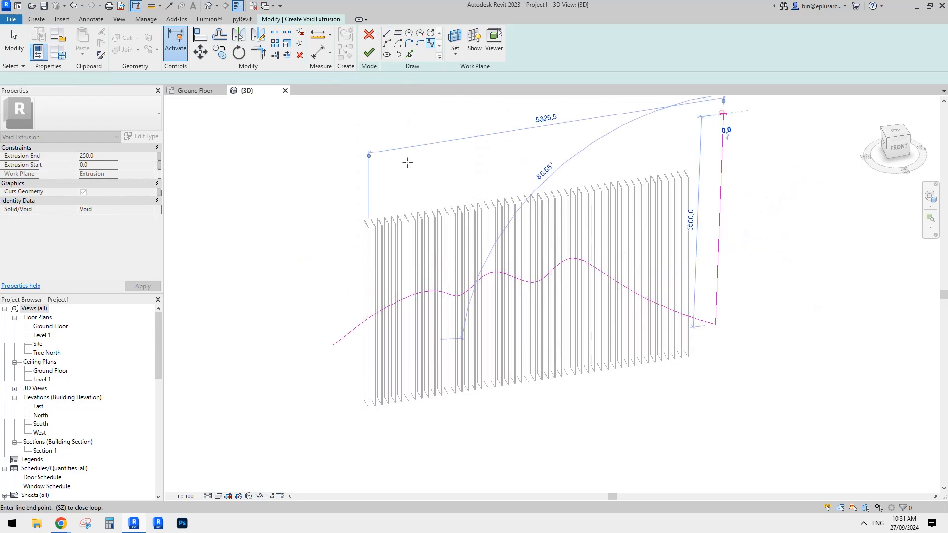
click(326, 144)
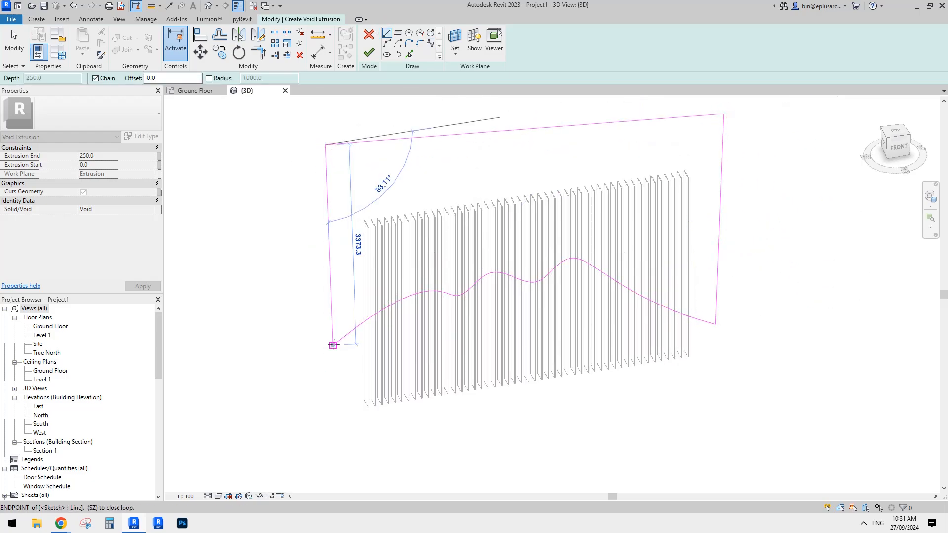
click(333, 345)
Step: Set the void extrusion depth to 50 and finish its sketch
double_click(25, 79)
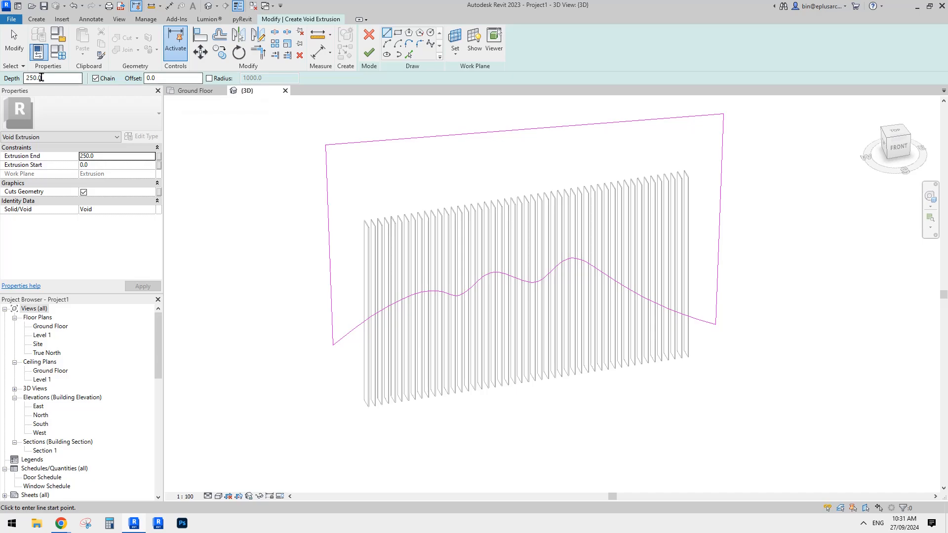
key(Return)
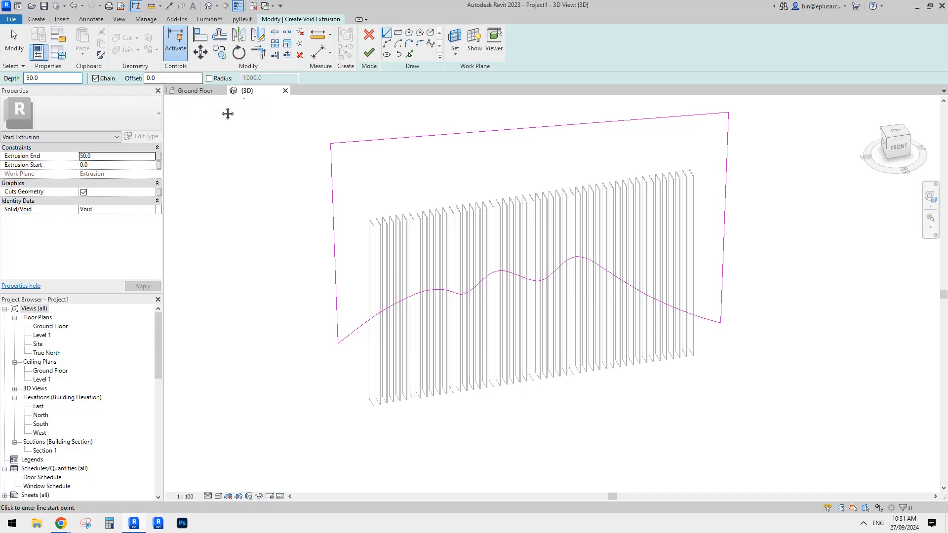
click(368, 53)
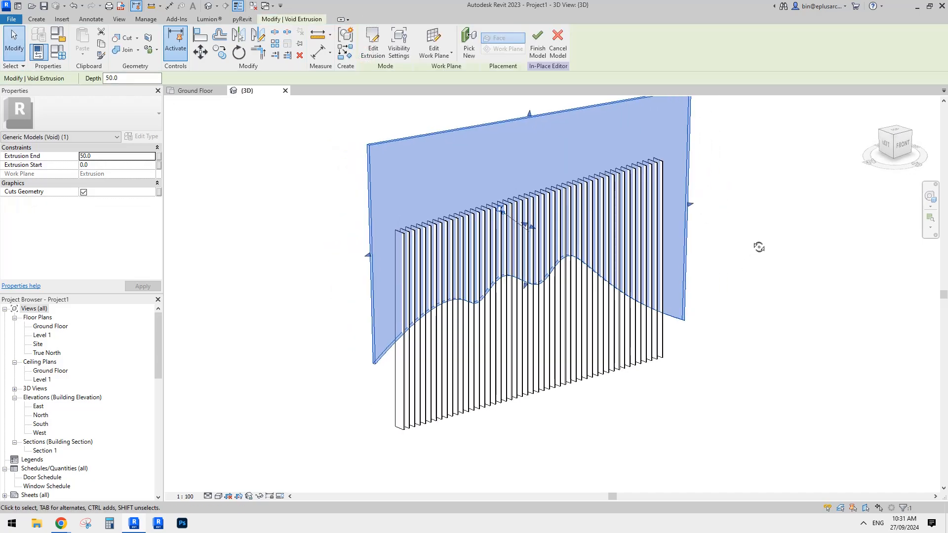
click(837, 277)
Step: Inspect the mountain relief cut into the slats and compare it with the reference fence photo in Chrome
shift+middle_drag(840, 280, 586, 275)
scroll(469, 250, up, 3)
middle_drag(468, 254, 632, 260)
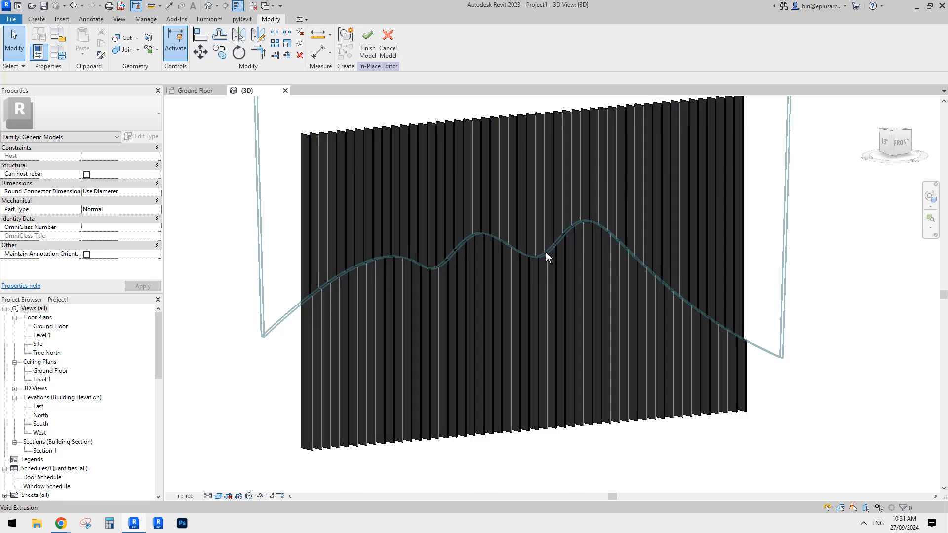
scroll(316, 290, up, 3)
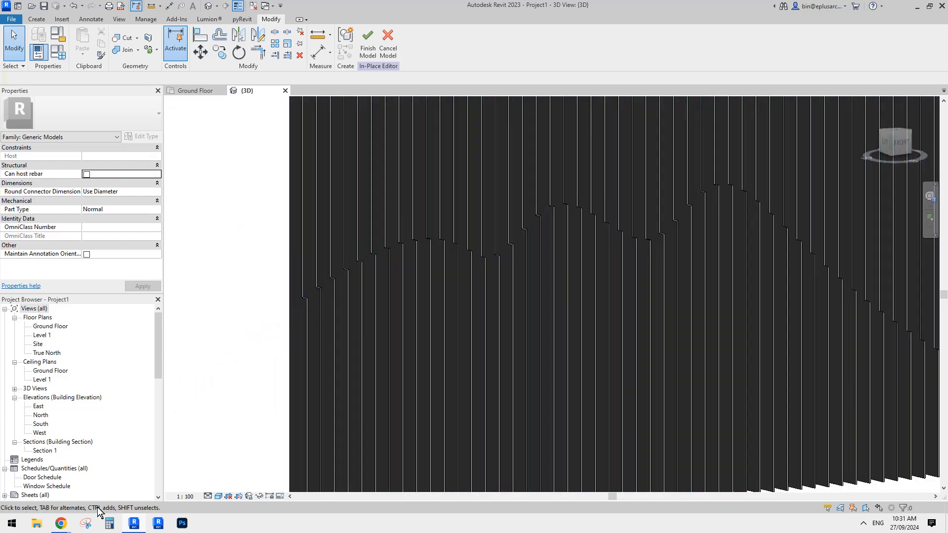
mouse_move(62, 527)
click(91, 481)
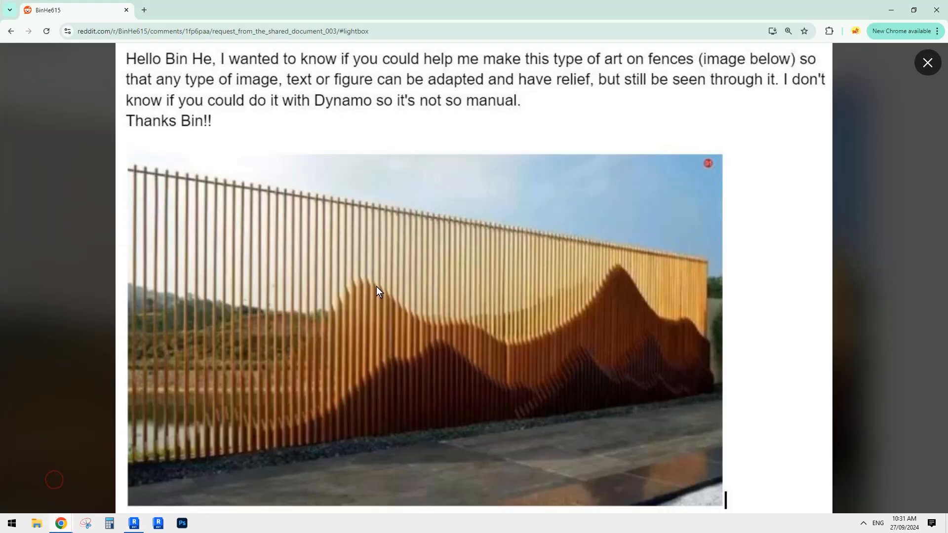
Step: Return to Revit and delete the void extrusion that cuts the mountain shape into the slats
click(133, 524)
scroll(412, 325, down, 3)
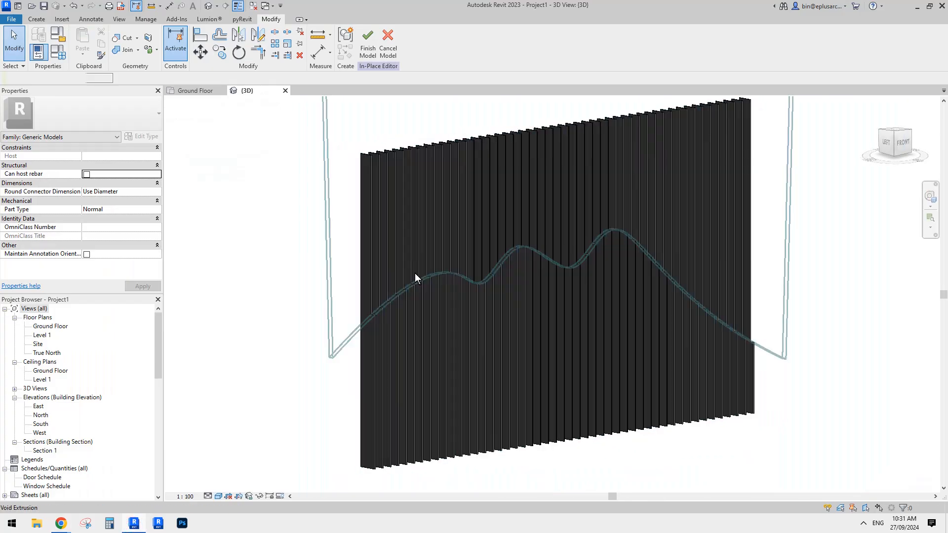
click(414, 274)
middle_drag(429, 222, 463, 273)
scroll(426, 255, down, 1)
middle_drag(499, 239, 493, 244)
key(d)
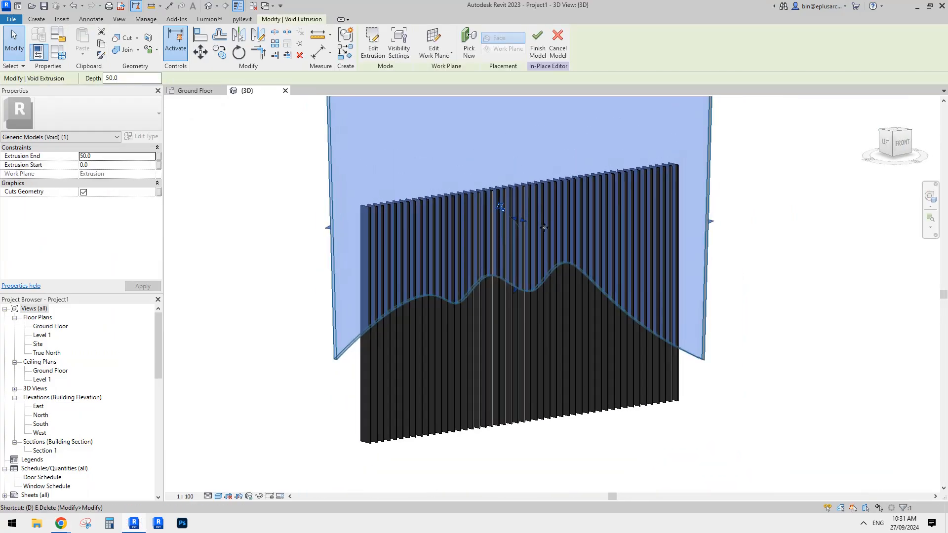
key(e)
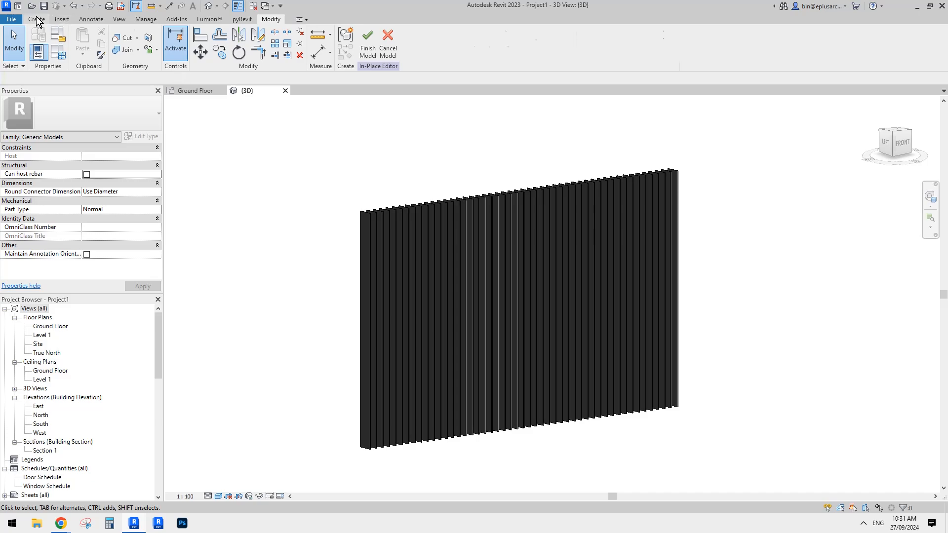
Step: Start a sweep in the in-place model and pick the front plane of the first slat as its work plane
click(37, 19)
click(149, 40)
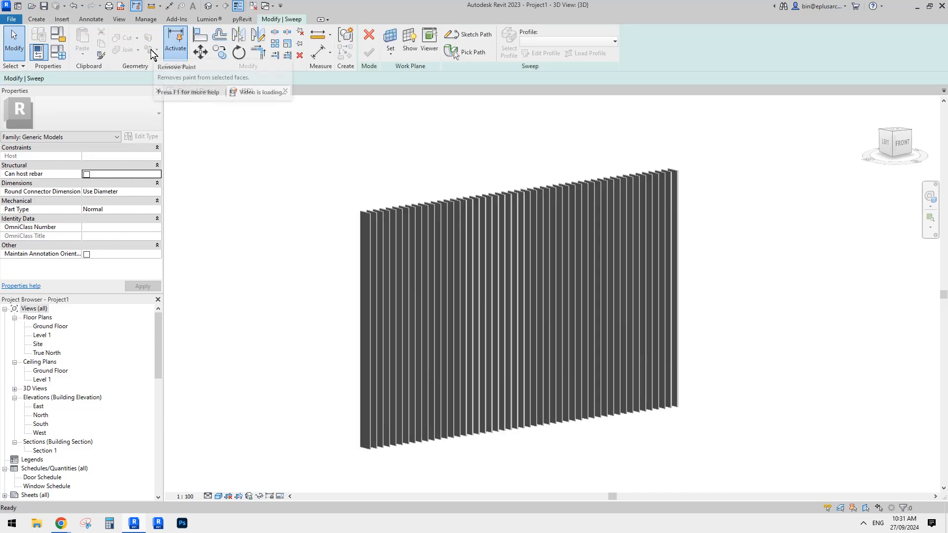
scroll(367, 117, down, 1)
shift+middle_drag(395, 174, 388, 181)
scroll(393, 230, up, 2)
shift+middle_drag(393, 230, 415, 186)
click(392, 38)
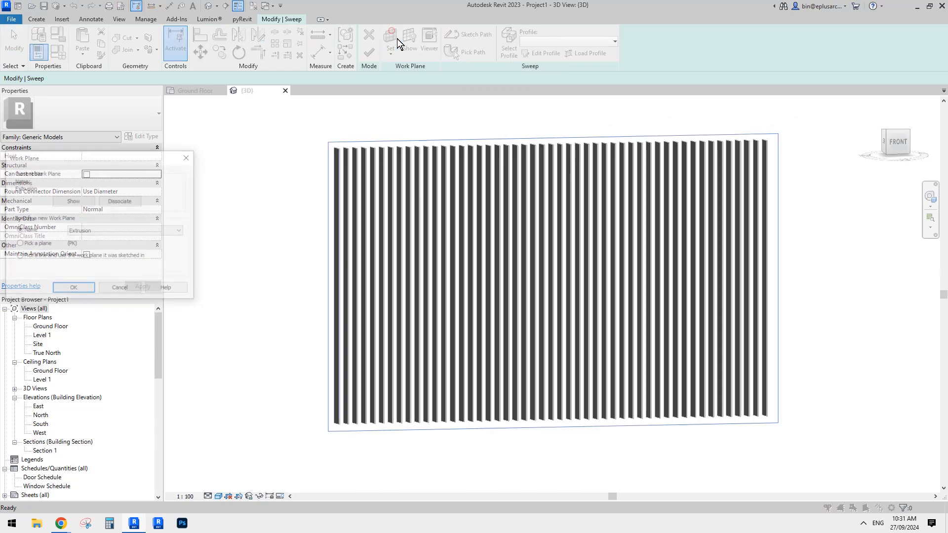
click(73, 290)
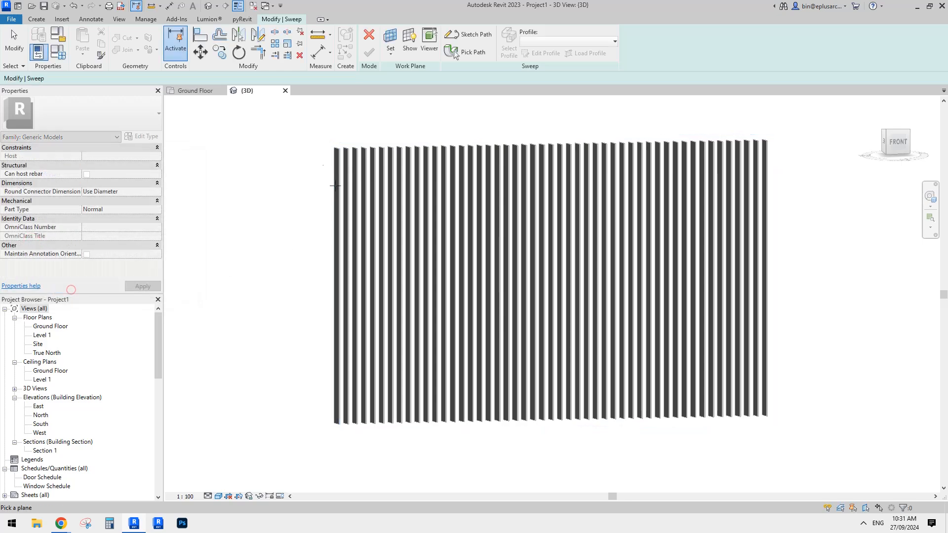
scroll(326, 141, up, 8)
scroll(327, 141, up, 3)
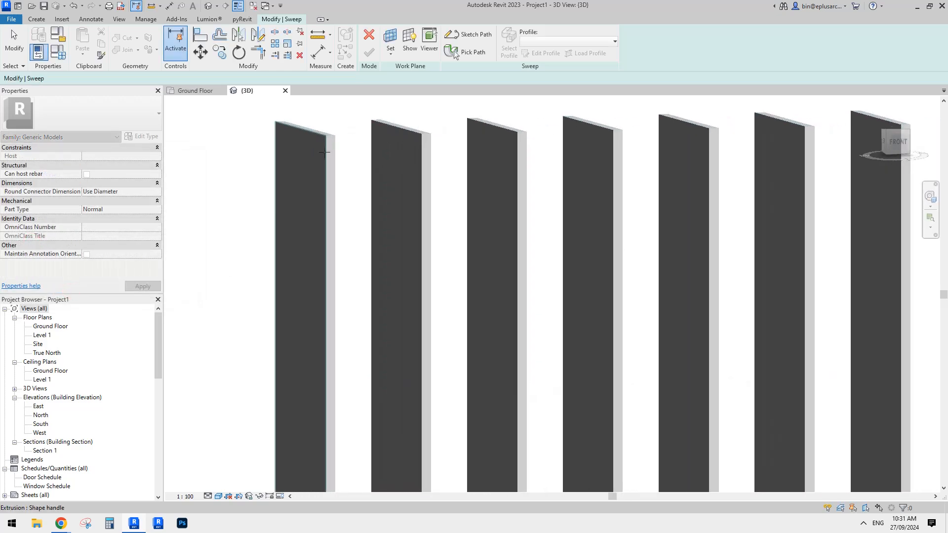
click(324, 165)
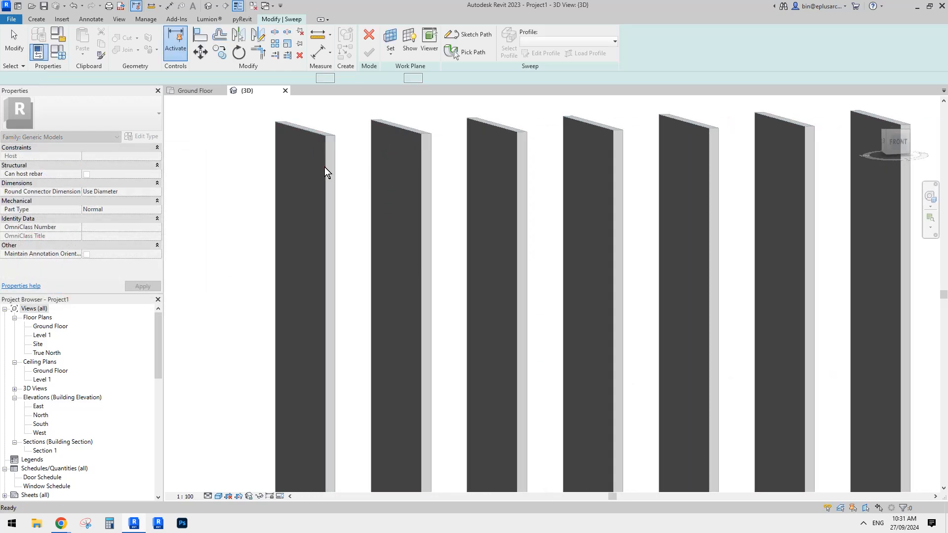
key(l)
key(i)
scroll(350, 212, down, 7)
shift+middle_drag(363, 216, 407, 264)
scroll(393, 261, down, 2)
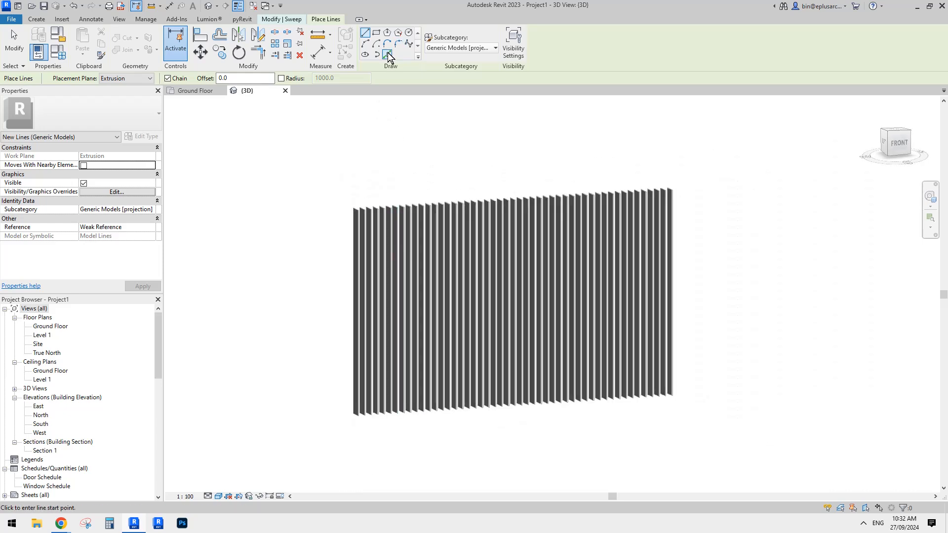
middle_drag(381, 138, 379, 142)
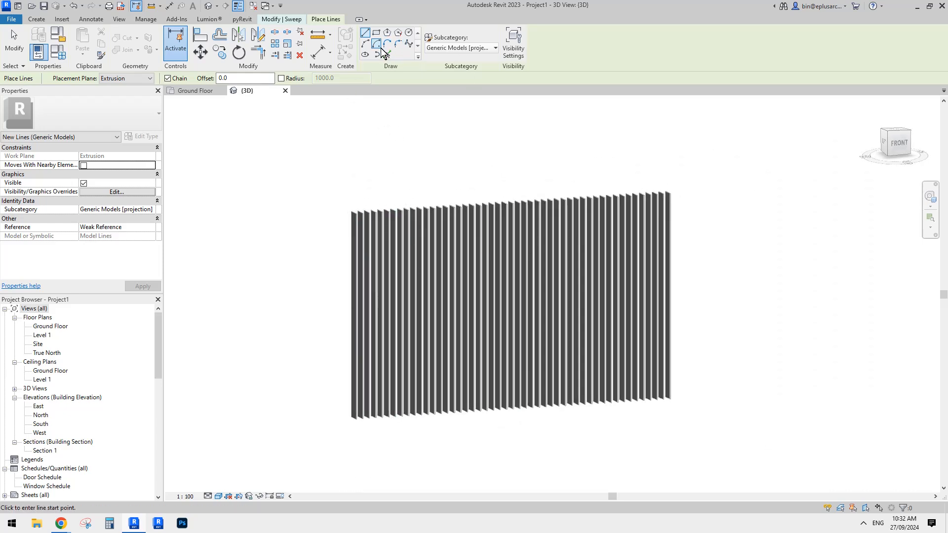
click(279, 20)
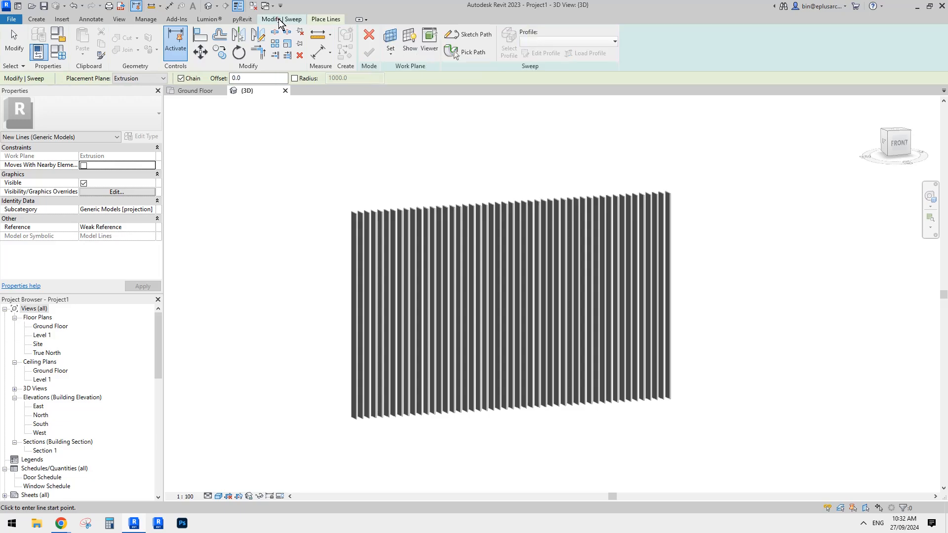
Step: Sketch the sweep path as a wavy mountain-like spline across the slats, extending past both ends of the fence, and finish the path
click(474, 35)
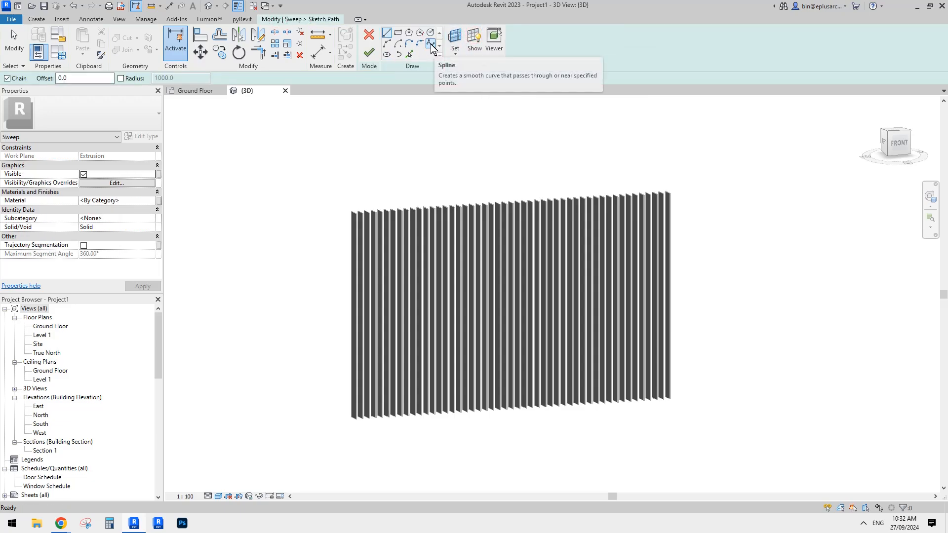
click(431, 45)
click(315, 353)
click(413, 280)
click(537, 342)
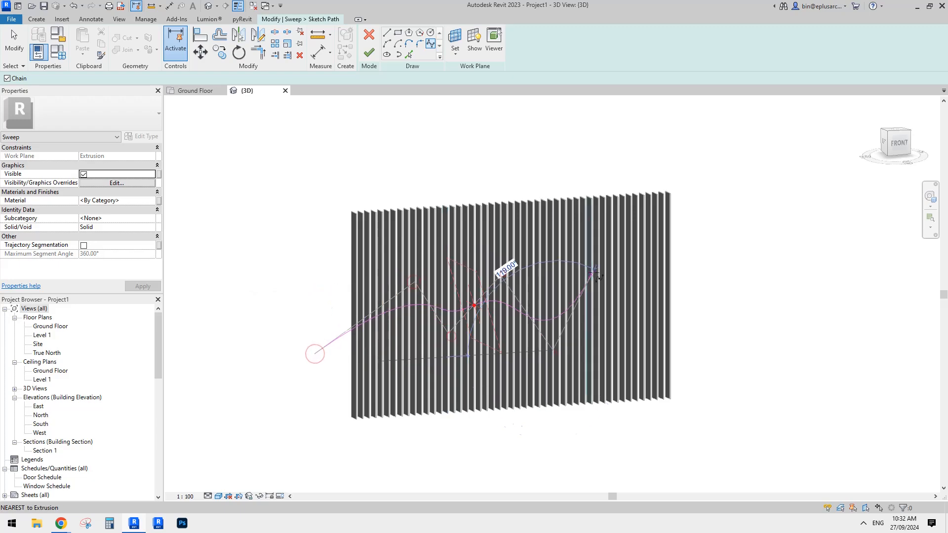
click(601, 267)
click(763, 372)
key(Escape)
shift+middle_drag(616, 266, 529, 285)
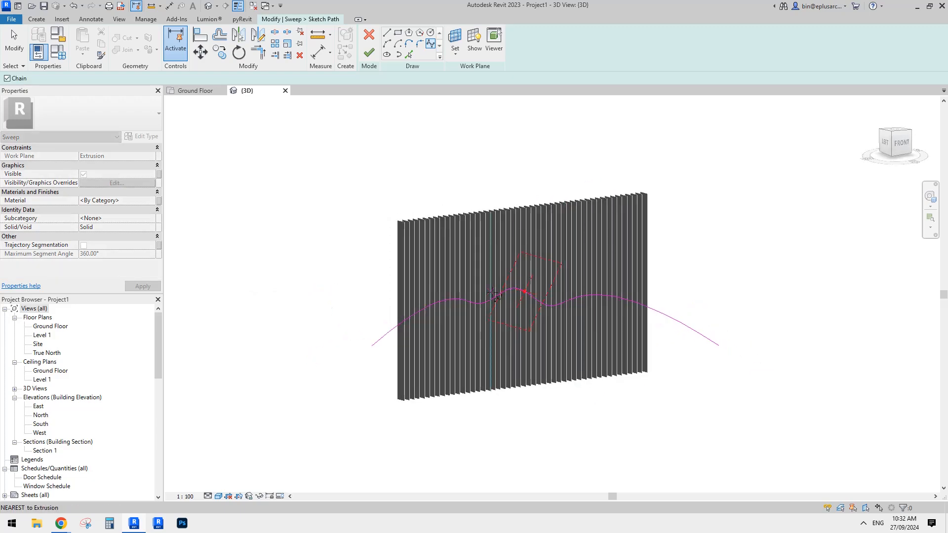
click(369, 53)
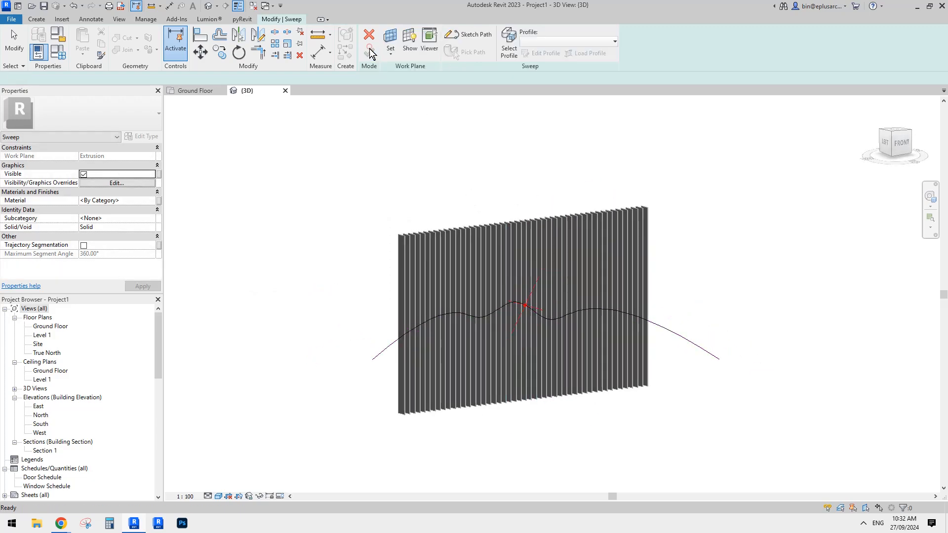
Step: Draw a rectangular sweep profile about 1000 by 3900 from the path's profile point, rising above the slat tops
scroll(503, 105, up, 1)
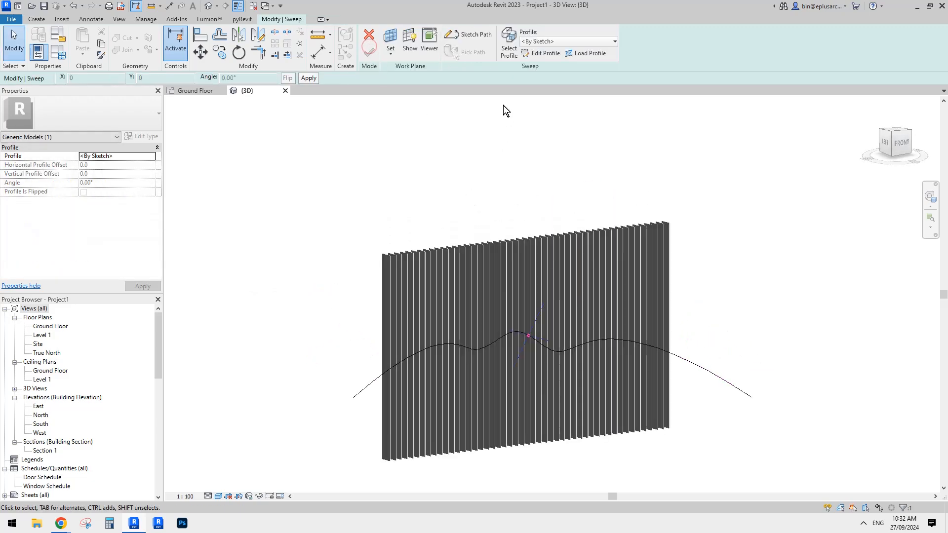
click(544, 56)
click(399, 34)
shift+middle_drag(593, 277, 667, 316)
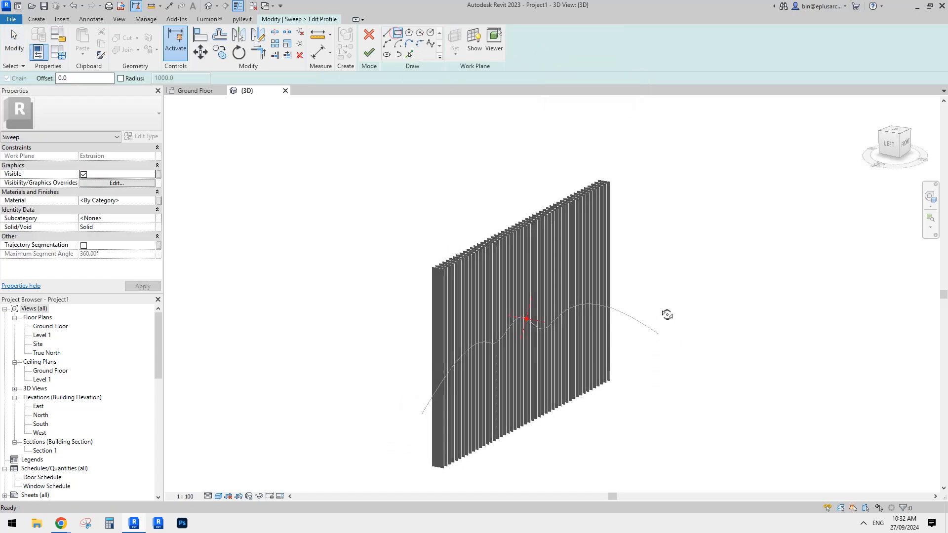
scroll(552, 248, up, 1)
scroll(561, 344, up, 5)
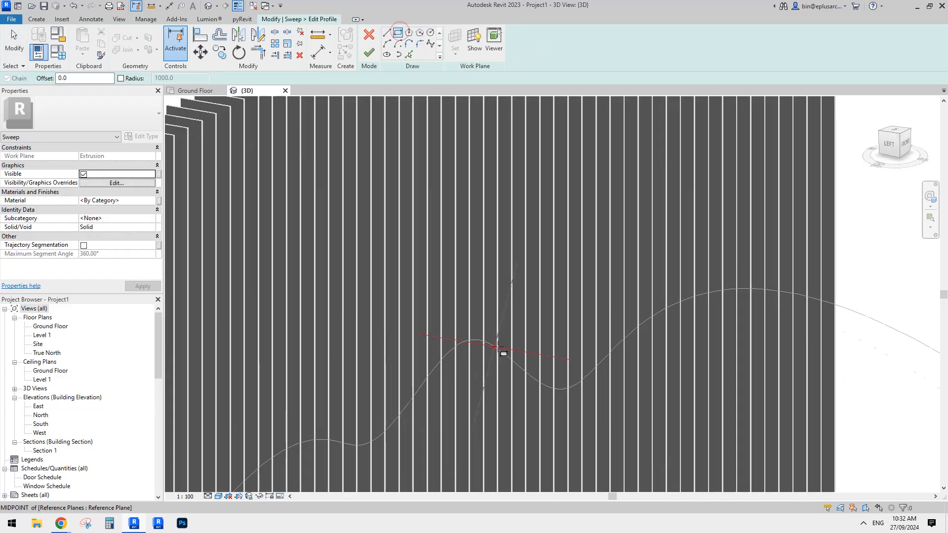
click(494, 347)
scroll(496, 350, down, 6)
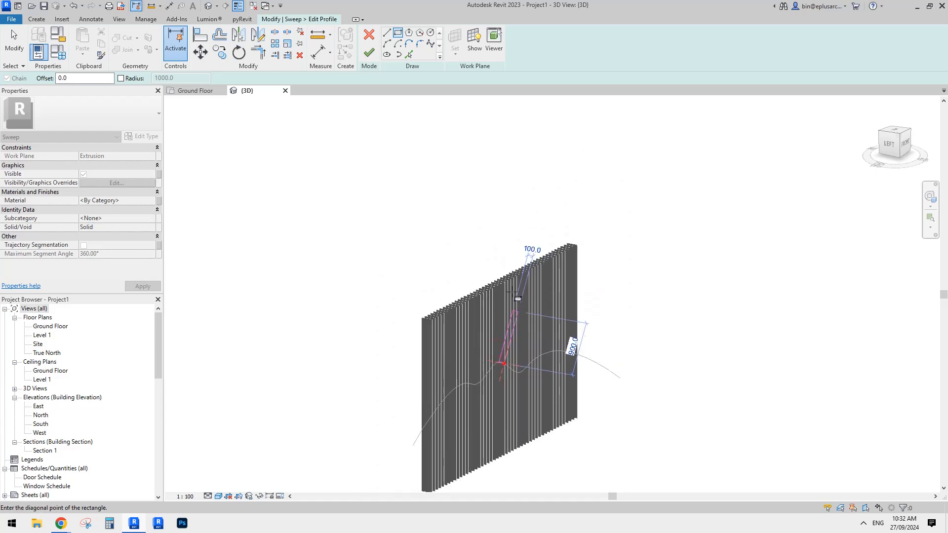
click(511, 131)
key(Escape)
key(Escape)
Step: Set the width of the rectangular sweep profile to 50
scroll(463, 351, up, 3)
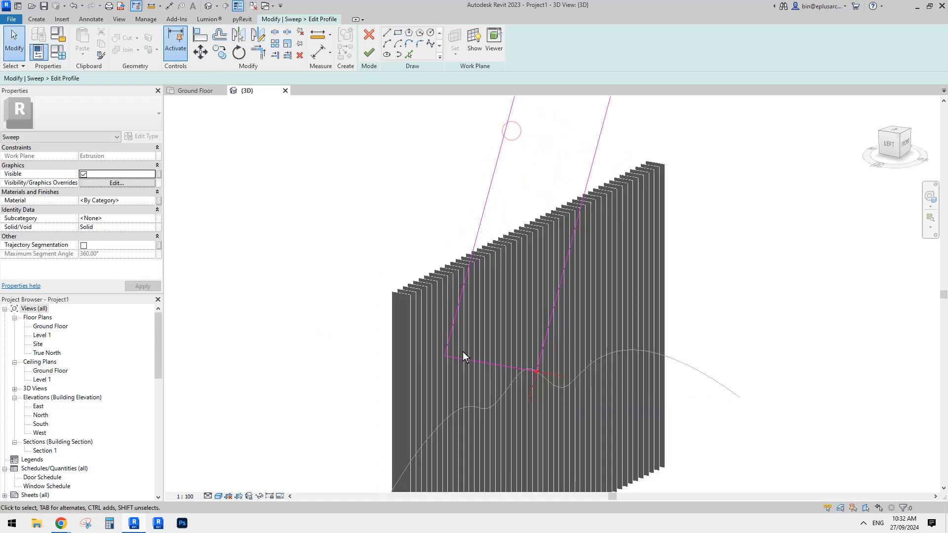
click(476, 241)
middle_drag(501, 340, 494, 371)
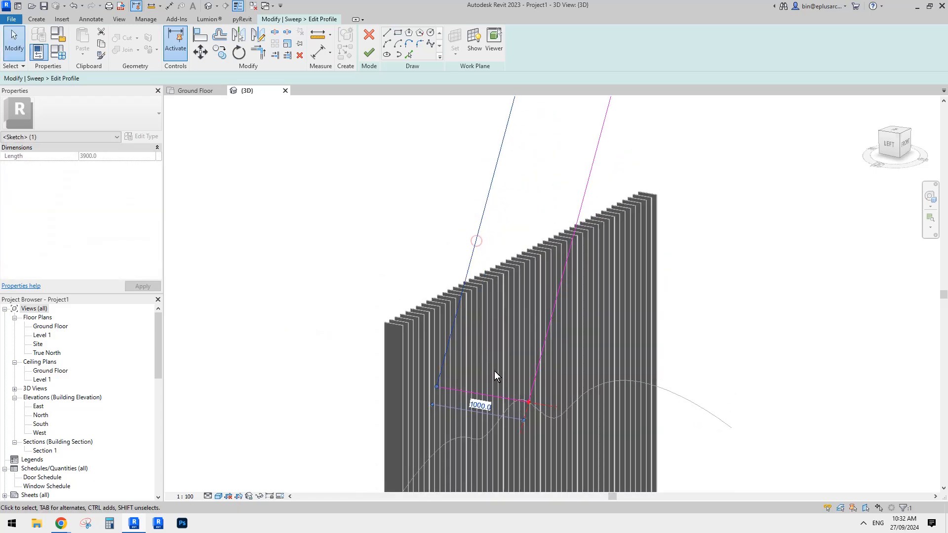
text(50)
key(Return)
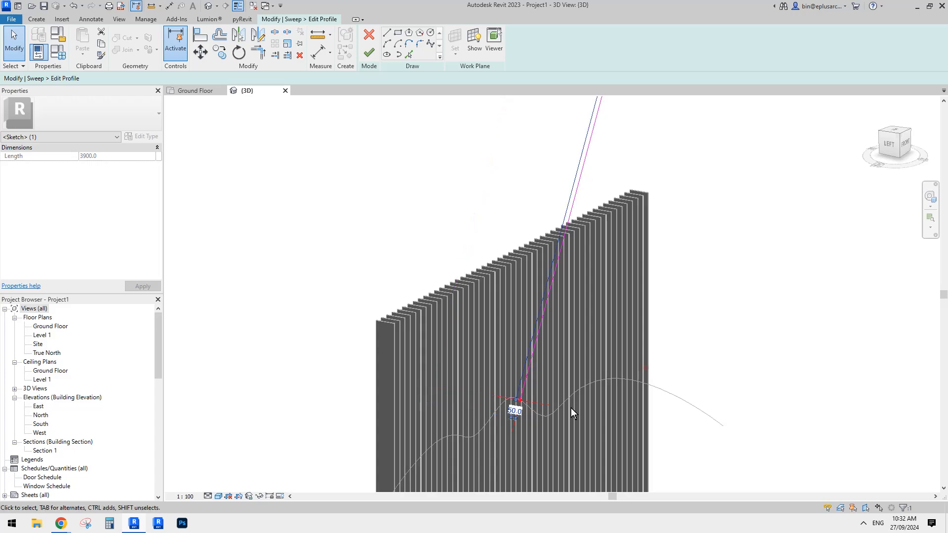
Step: Raise the profile's lower corner away from the path so that its short bottom edge slopes
scroll(515, 407, up, 3)
scroll(507, 403, up, 2)
mouse_move(500, 397)
mouse_down()
mouse_move(475, 362)
mouse_move(489, 371)
mouse_up()
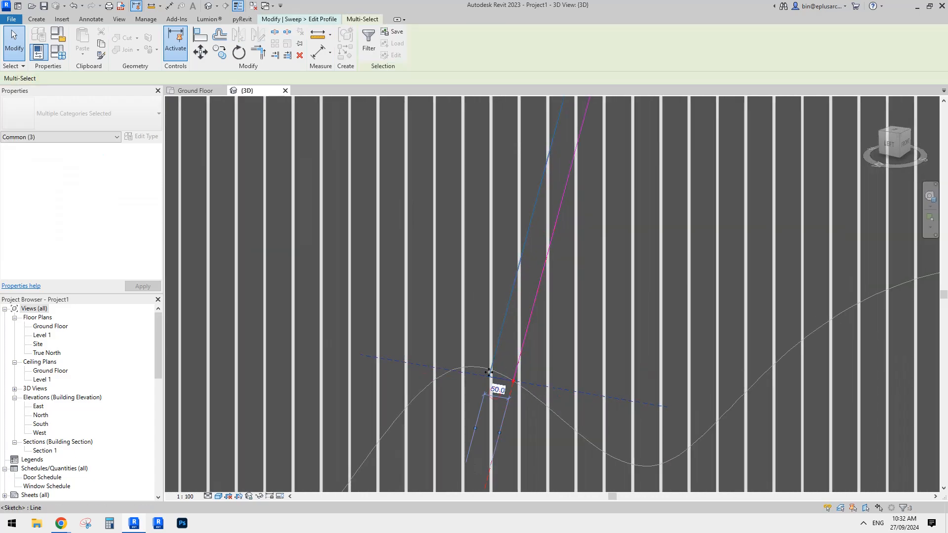
click(496, 360)
ctrl+click(500, 379)
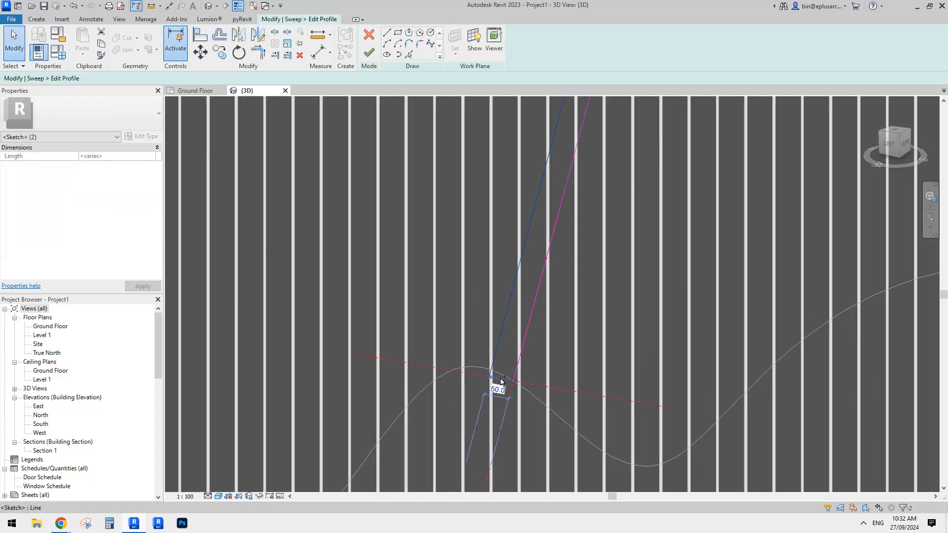
drag(492, 382, 522, 348)
scroll(511, 346, down, 3)
click(478, 306)
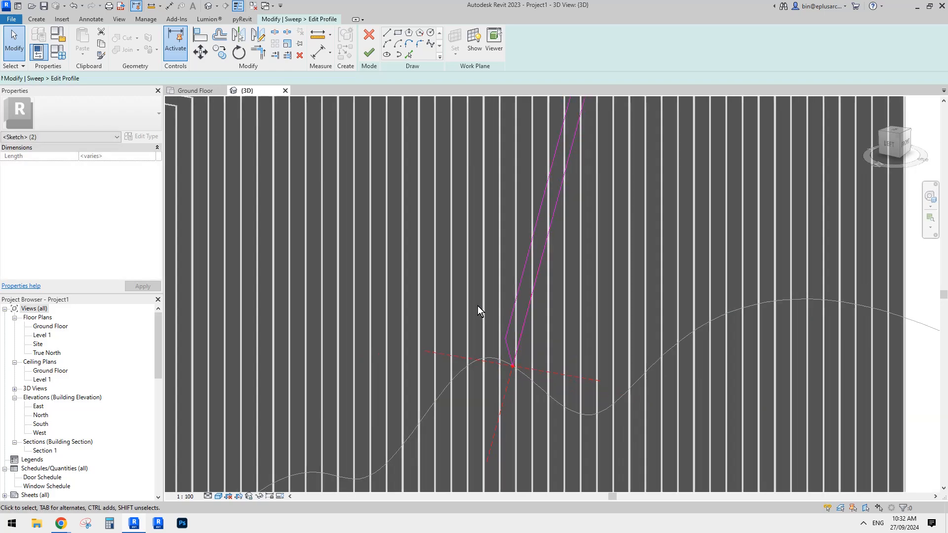
Step: Finish the profile and try to create the sweep along the spline path
scroll(478, 306, down, 3)
middle_drag(478, 306, 484, 299)
scroll(483, 296, down, 1)
click(372, 51)
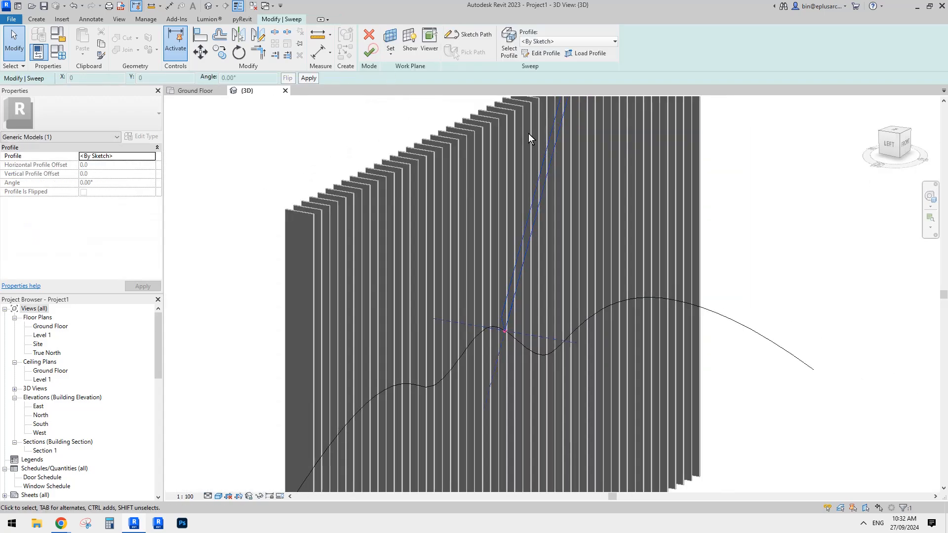
scroll(530, 157, down, 2)
click(371, 52)
scroll(581, 173, down, 1)
middle_drag(584, 193, 606, 191)
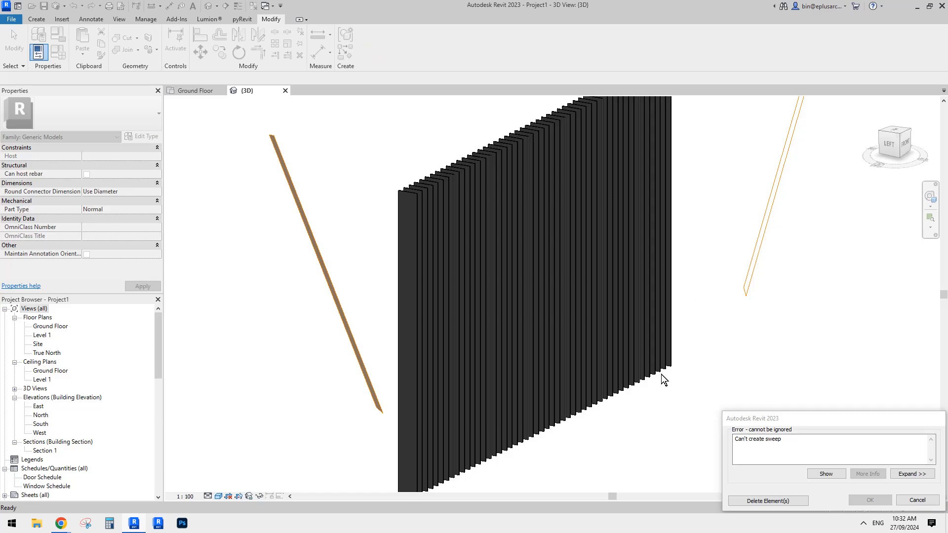
scroll(611, 349, down, 3)
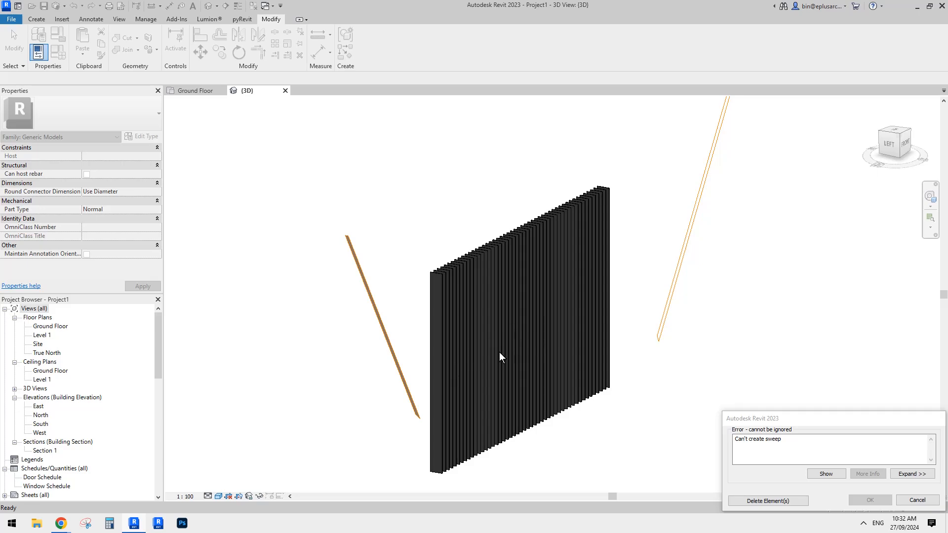
click(917, 500)
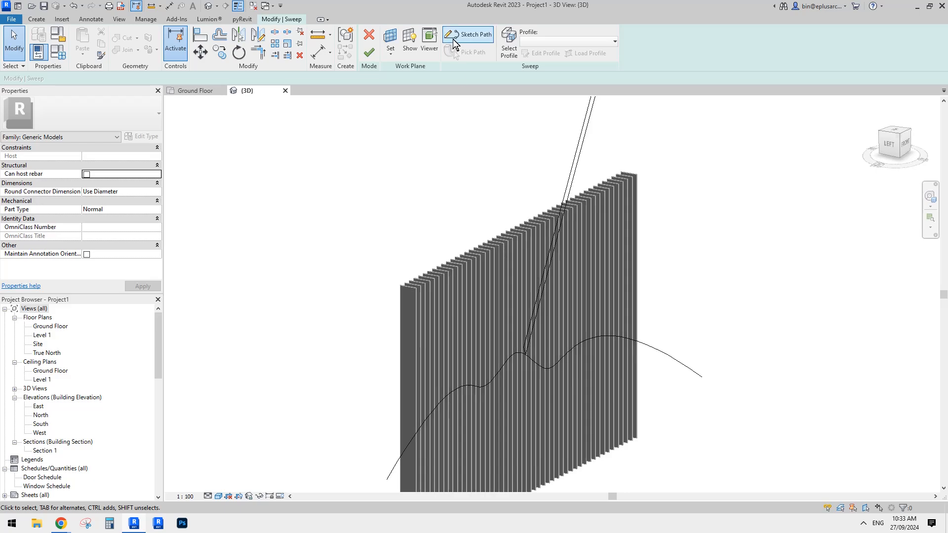
Step: Shorten the sweep profile by moving its top edge down to just above the slat tops, and finish the profile
click(573, 177)
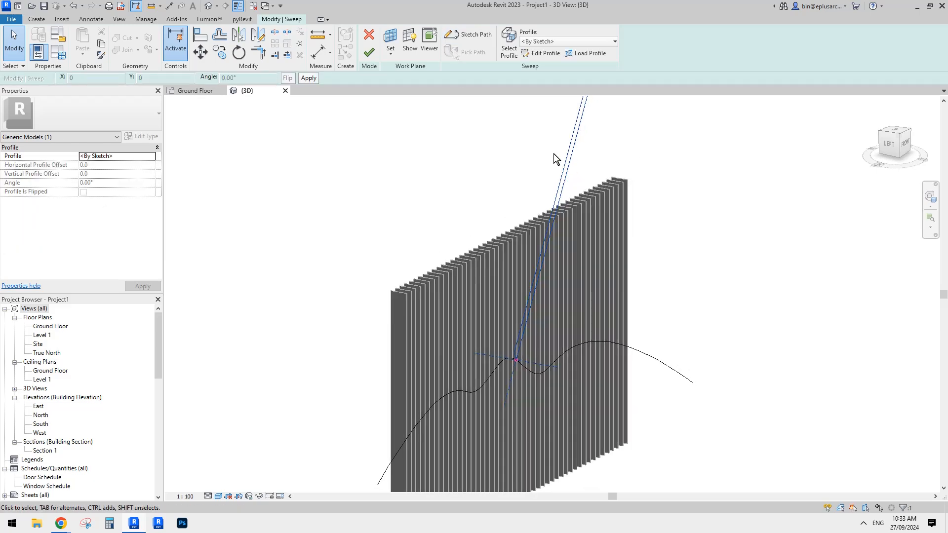
middle_drag(553, 153, 564, 166)
click(531, 52)
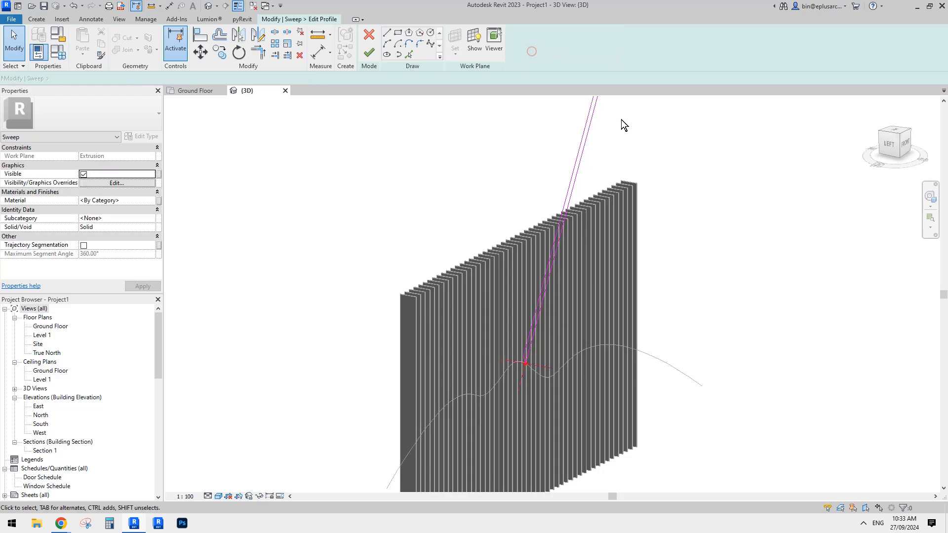
scroll(591, 131, up, 8)
middle_drag(602, 142, 561, 139)
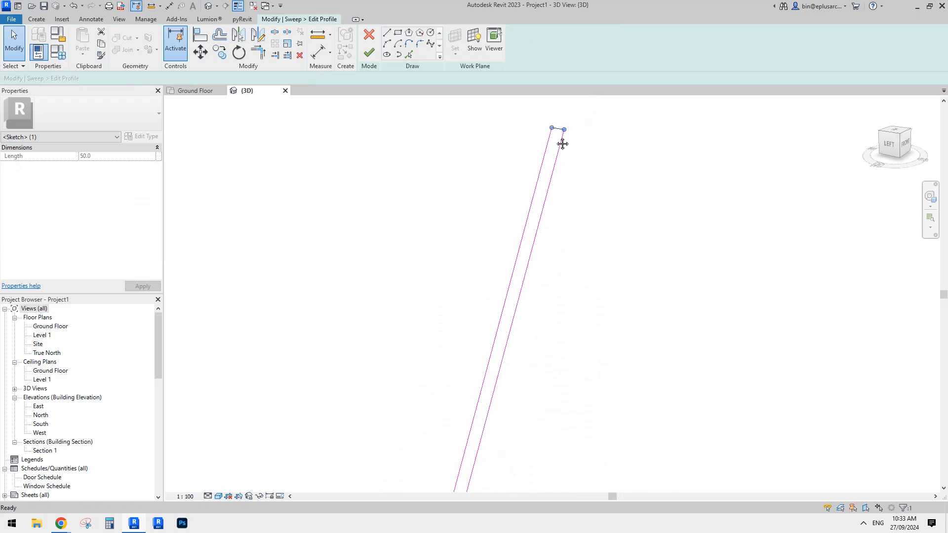
key(m)
key(v)
click(564, 130)
scroll(528, 242, down, 2)
middle_drag(529, 243, 524, 169)
click(525, 144)
scroll(533, 149, down, 2)
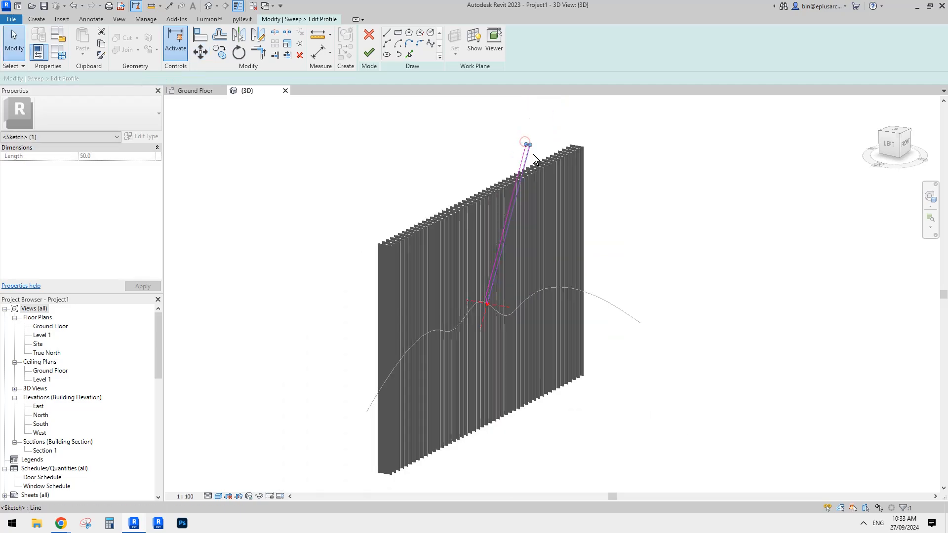
click(532, 154)
click(369, 53)
mouse_move(538, 138)
shift+middle_down()
mouse_move(472, 94)
mouse_move(536, 148)
shift+middle_up()
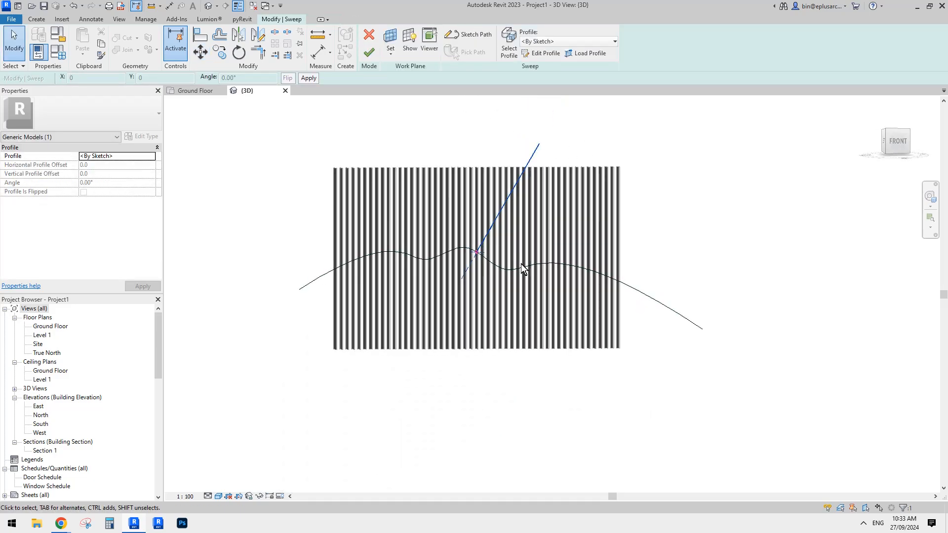
middle_drag(486, 250, 489, 255)
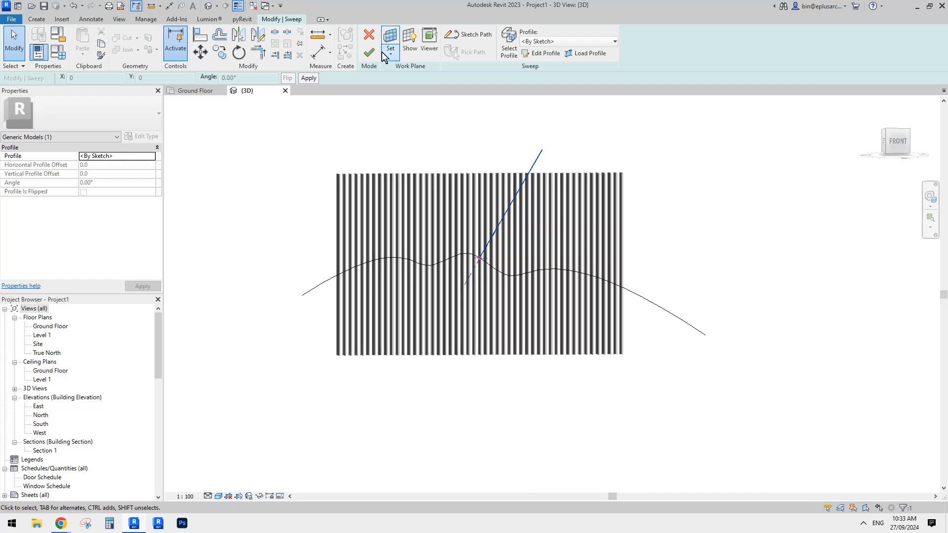
Step: Try to create the sweep from the shortened profile, and check its spline path without changing it
click(375, 51)
click(916, 500)
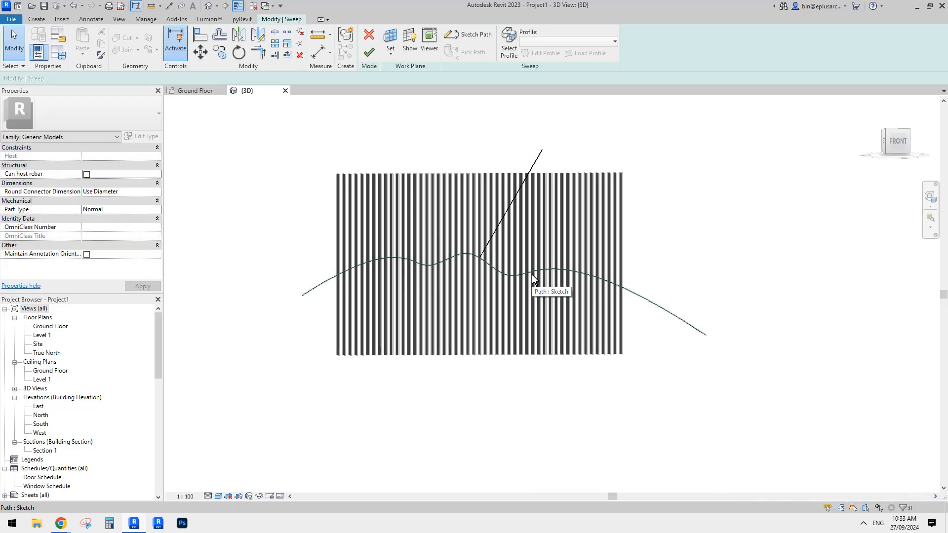
shift+middle_drag(538, 283, 543, 302)
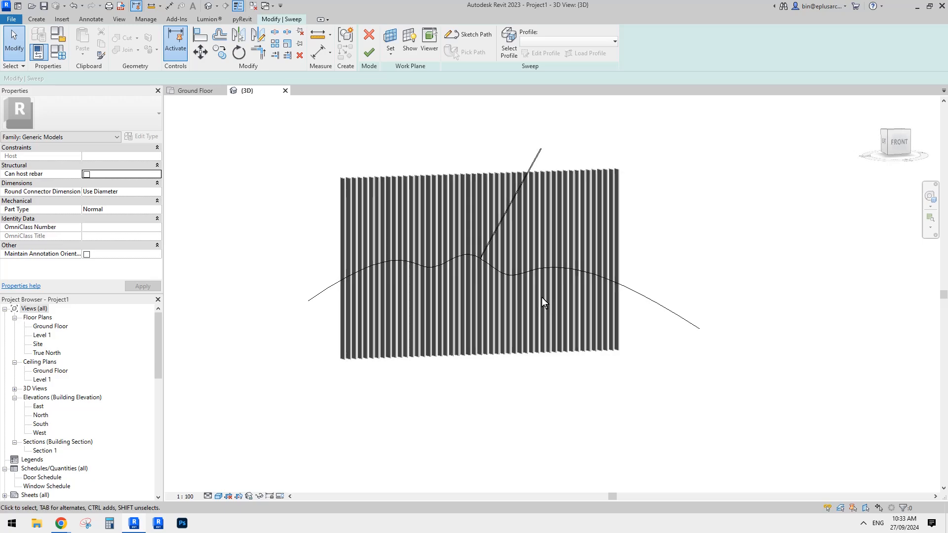
shift+middle_drag(502, 261, 552, 264)
scroll(550, 206, up, 1)
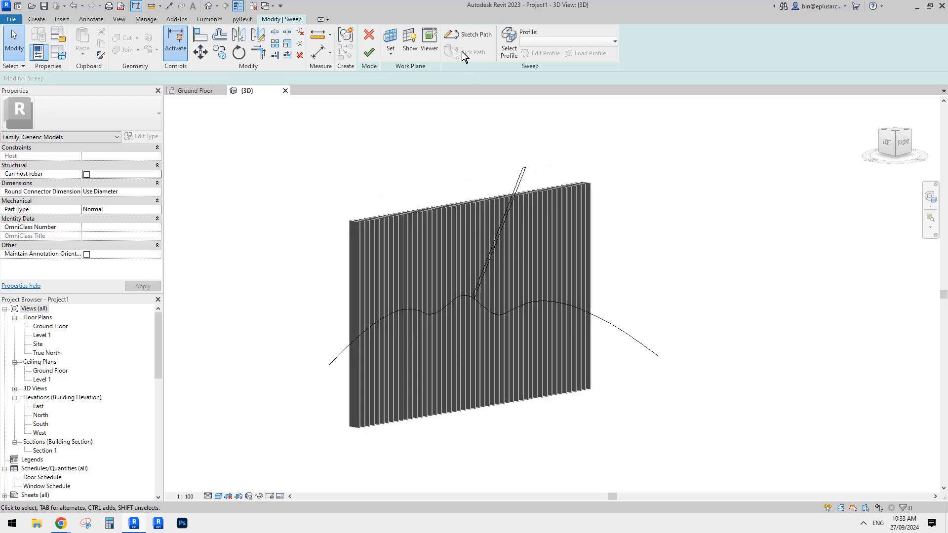
click(472, 34)
scroll(485, 277, up, 3)
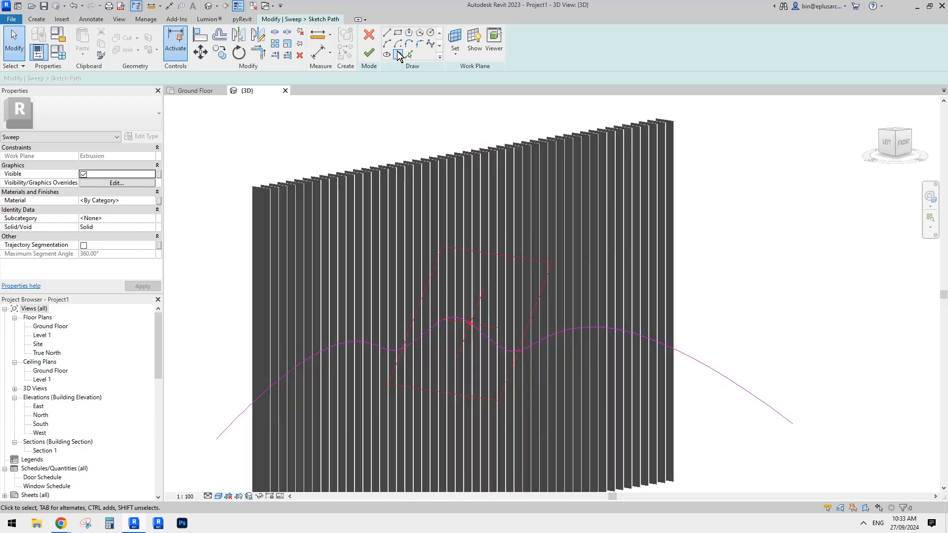
click(369, 53)
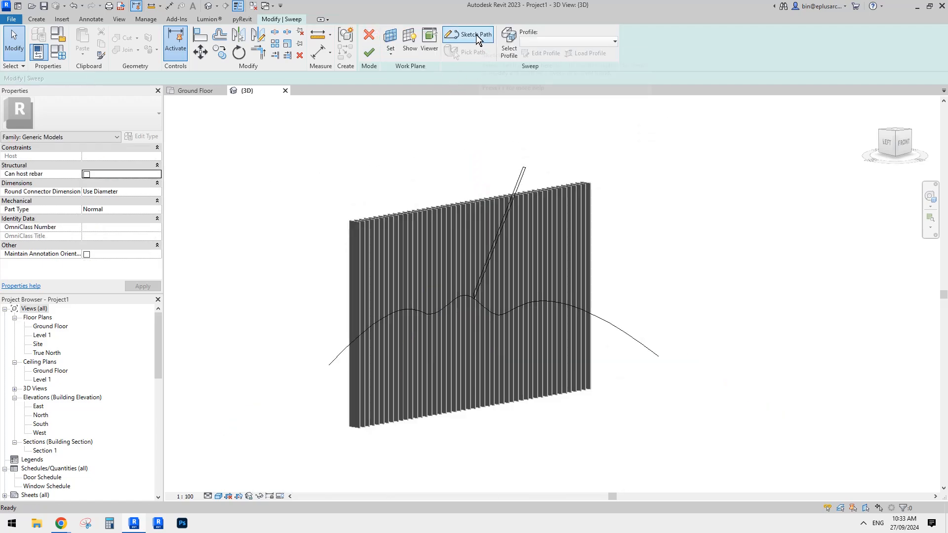
Step: Edit the sweep profile and move its 50 mm top edge down to just above the spline path
click(509, 44)
click(541, 53)
drag(499, 137, 545, 180)
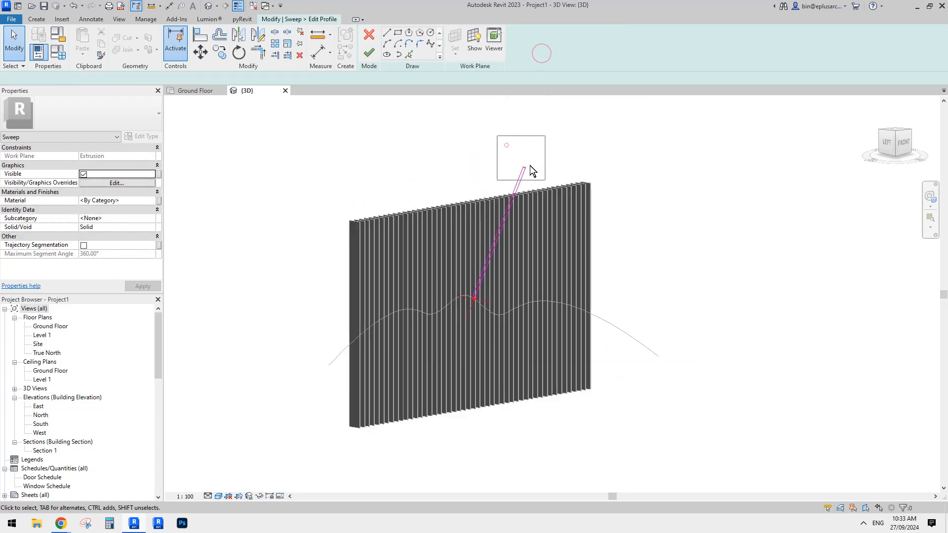
scroll(528, 167, up, 8)
scroll(516, 179, down, 1)
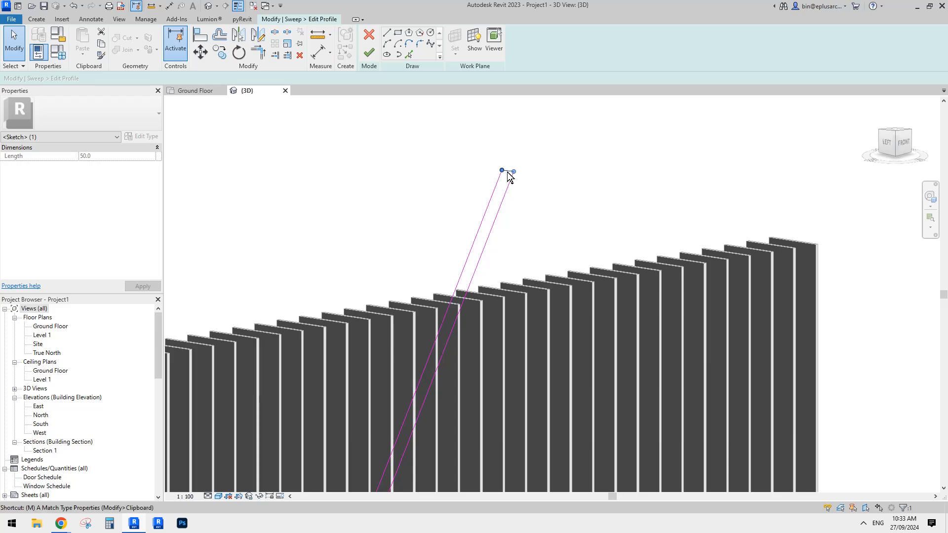
key(v)
click(509, 172)
scroll(498, 215, down, 5)
middle_drag(497, 217, 527, 94)
scroll(468, 225, up, 4)
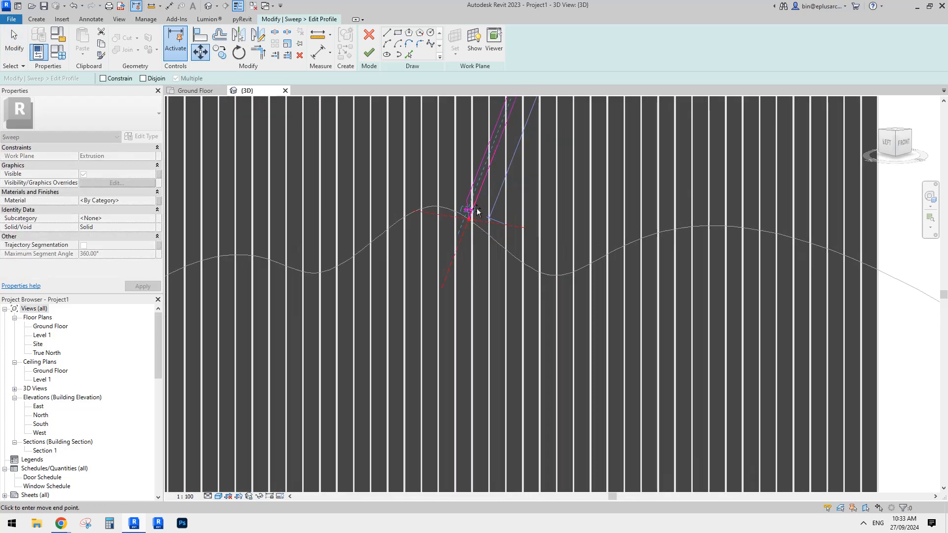
scroll(476, 209, up, 2)
click(490, 141)
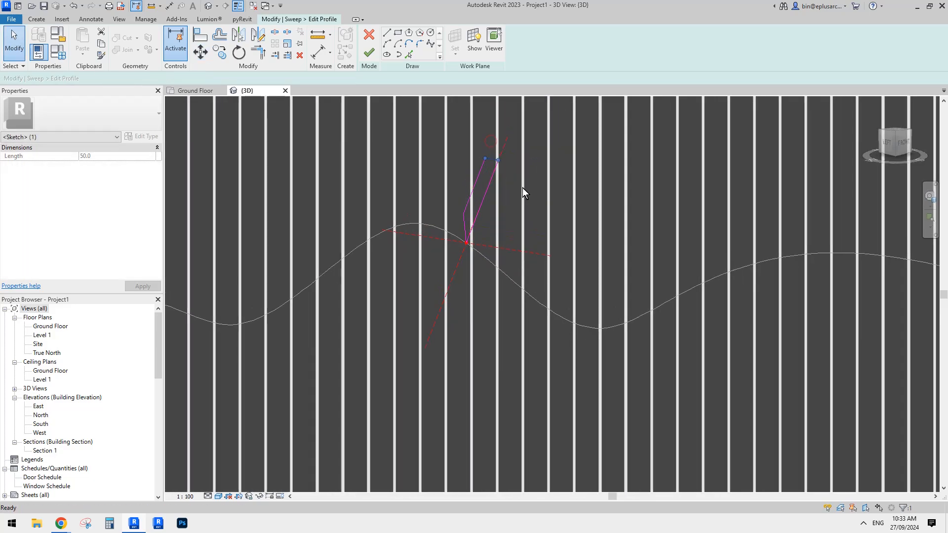
Step: Finish the shortened profile and create the solid sweep along the spline path across the slats
click(372, 53)
click(376, 54)
shift+middle_drag(571, 178, 533, 234)
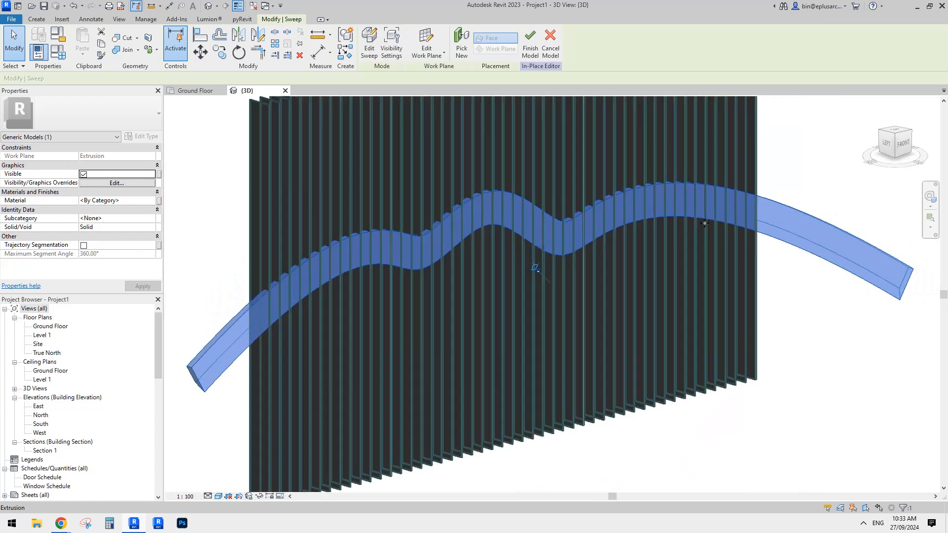
Step: Change the wavy sweep from solid to void
click(823, 275)
click(825, 234)
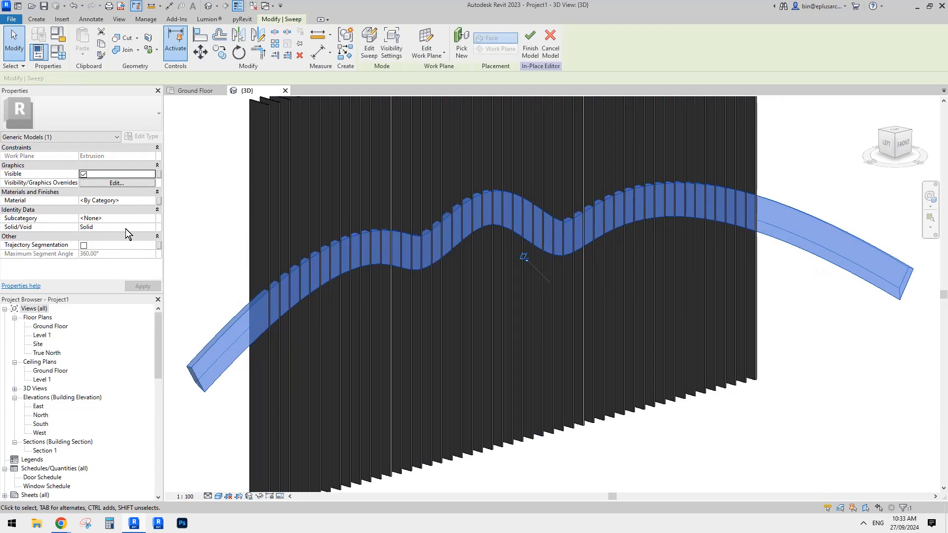
click(127, 233)
click(128, 228)
click(92, 243)
click(200, 197)
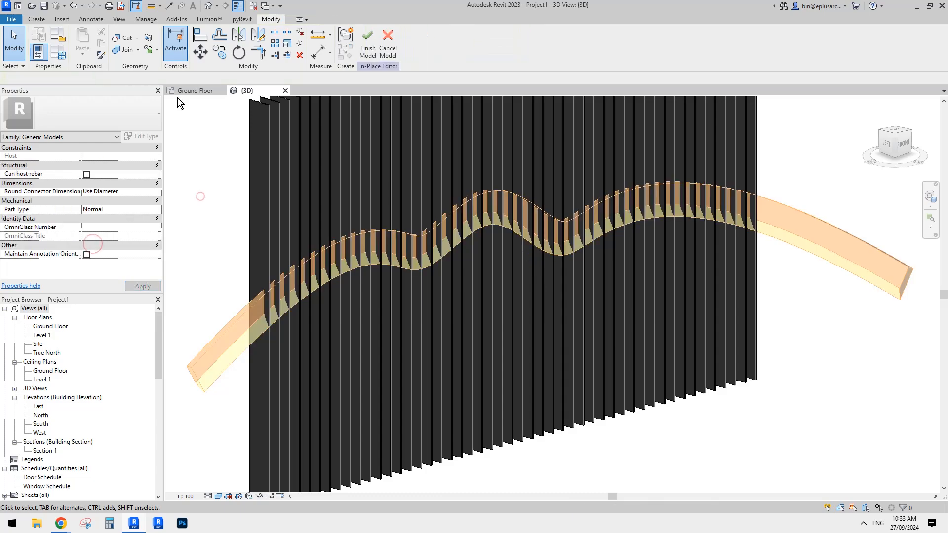
Step: Cut the slats with the void sweep and inspect the resulting relief from several angles
click(130, 39)
click(258, 143)
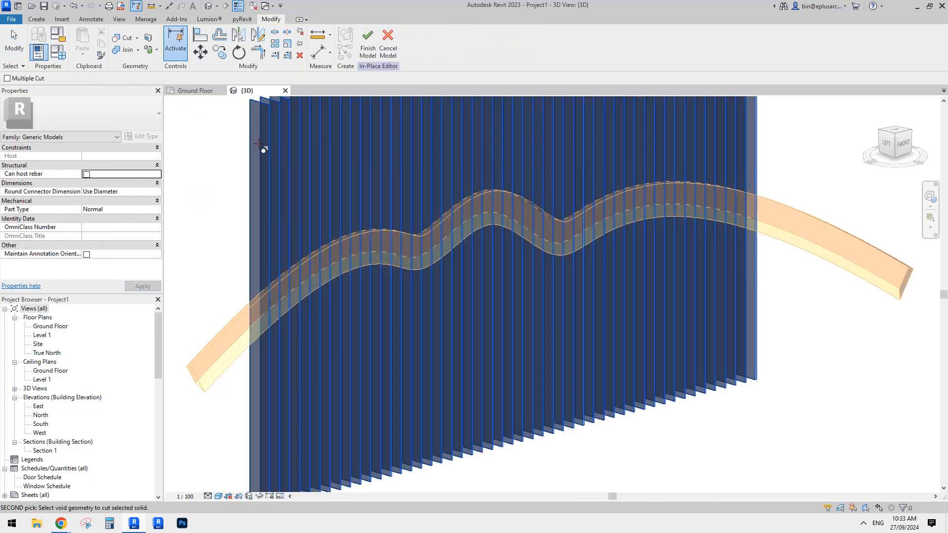
click(213, 252)
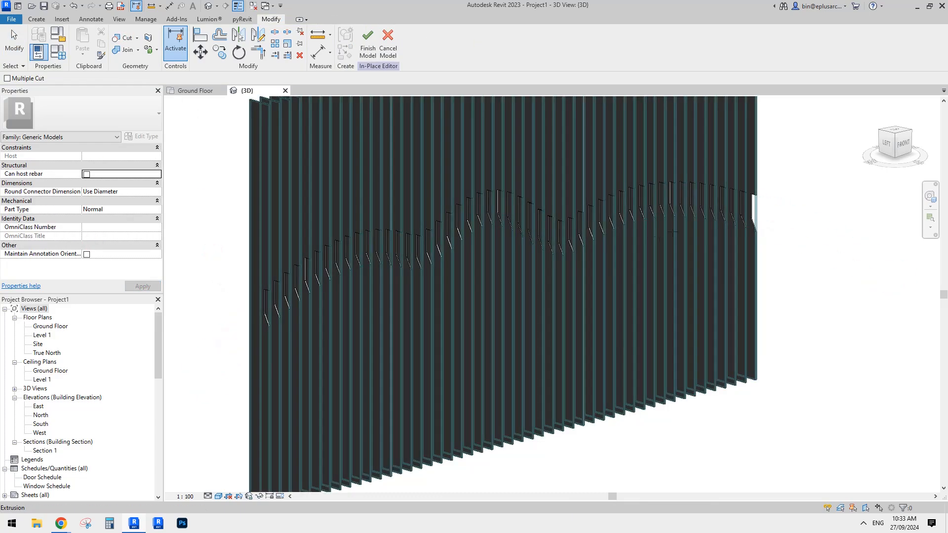
shift+middle_drag(214, 252, 611, 177)
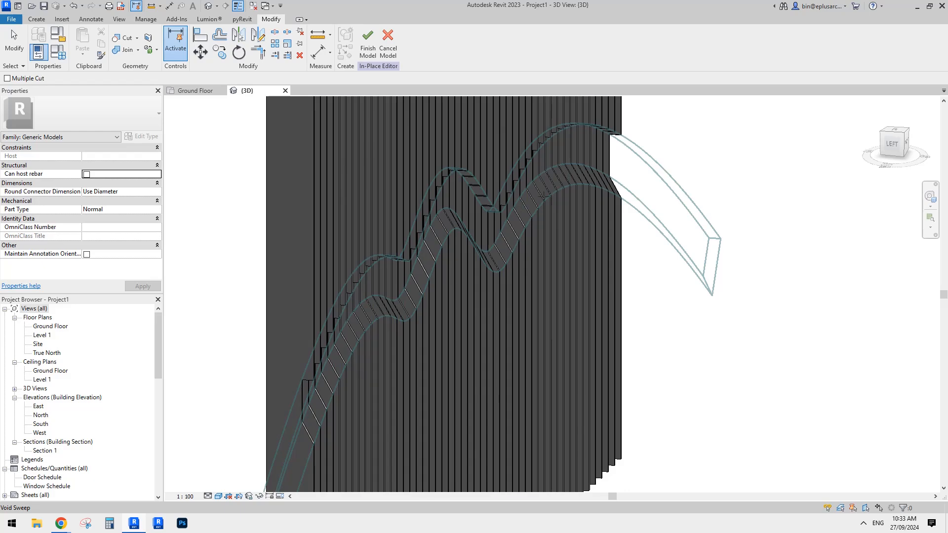
scroll(490, 247, down, 3)
key(Escape)
shift+middle_drag(490, 247, 484, 291)
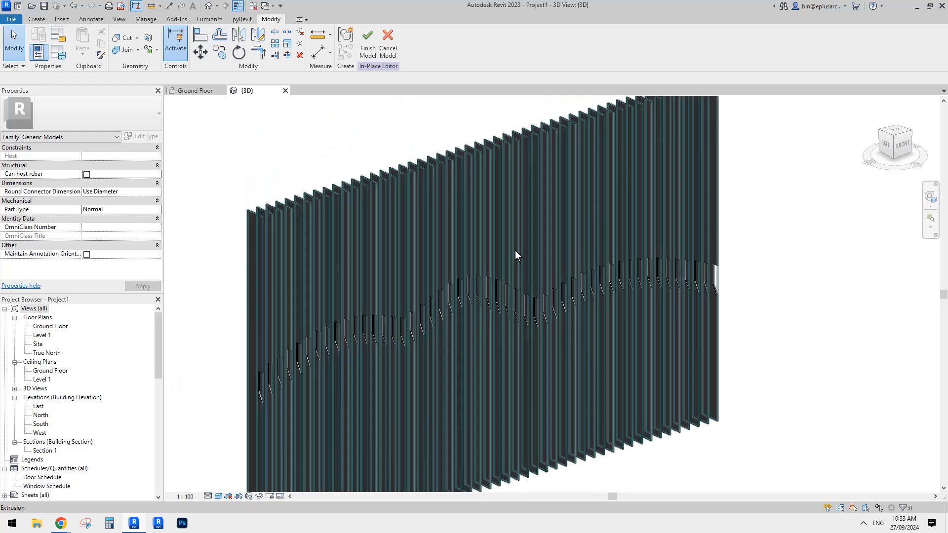
scroll(500, 200, down, 1)
shift+middle_drag(497, 230, 446, 177)
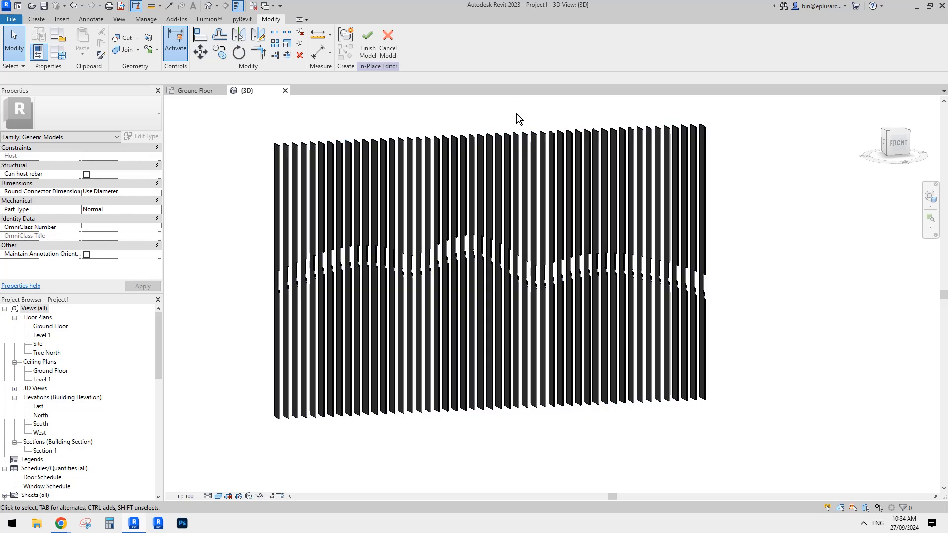
Step: Copy the void sweep straight up from the front view, placing the duplicate above the original on the slats
shift+middle_drag(517, 113, 234, 376)
shift+middle_drag(289, 363, 349, 351)
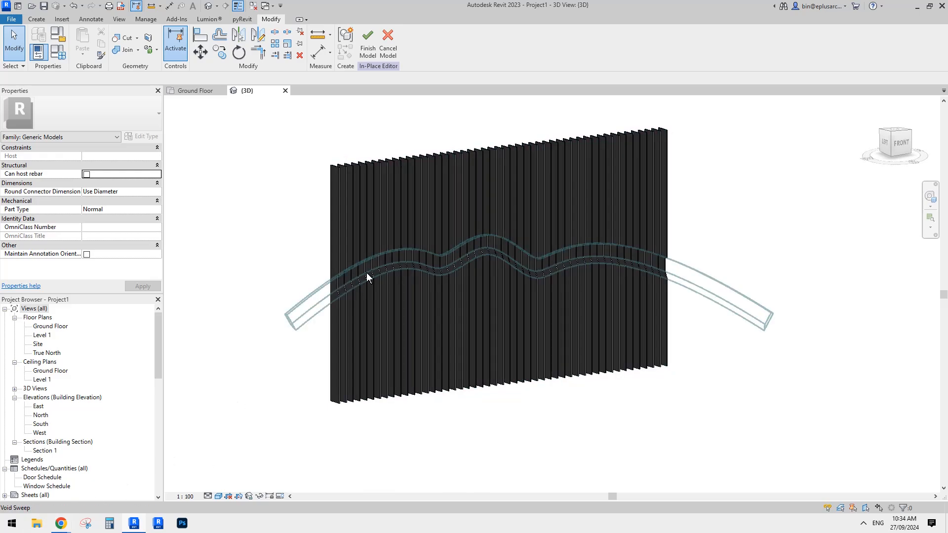
click(367, 273)
click(902, 144)
key(c)
key(o)
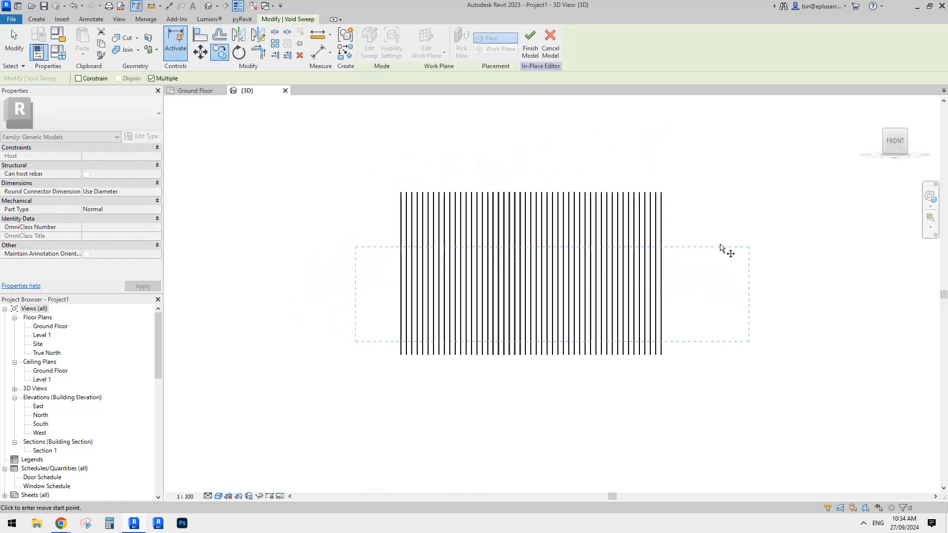
click(721, 243)
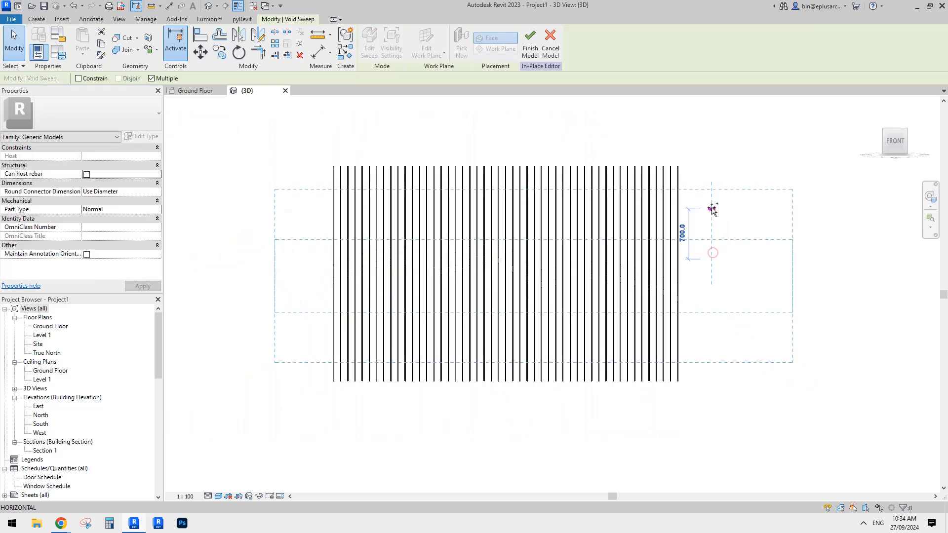
key(c)
key(o)
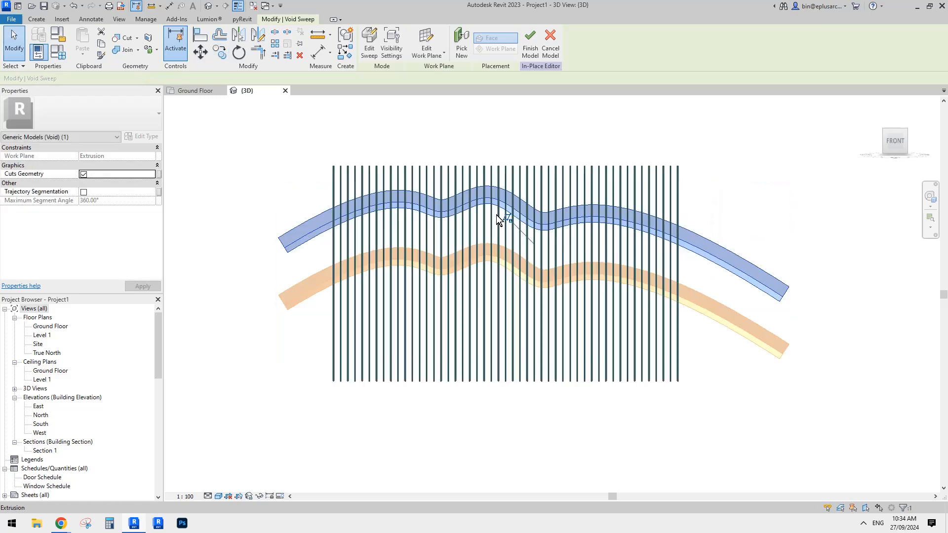
Step: Reshape the upper void sweep's spline path by moving its control points to form a shallow dip and one taller peak
shift+middle_drag(497, 215, 439, 193)
click(736, 165)
click(639, 215)
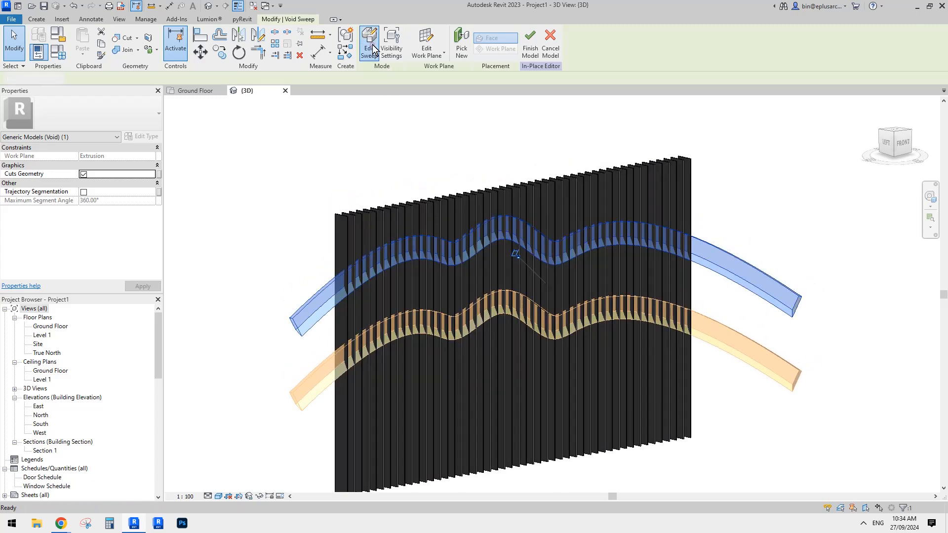
click(369, 44)
scroll(540, 255, up, 2)
click(540, 256)
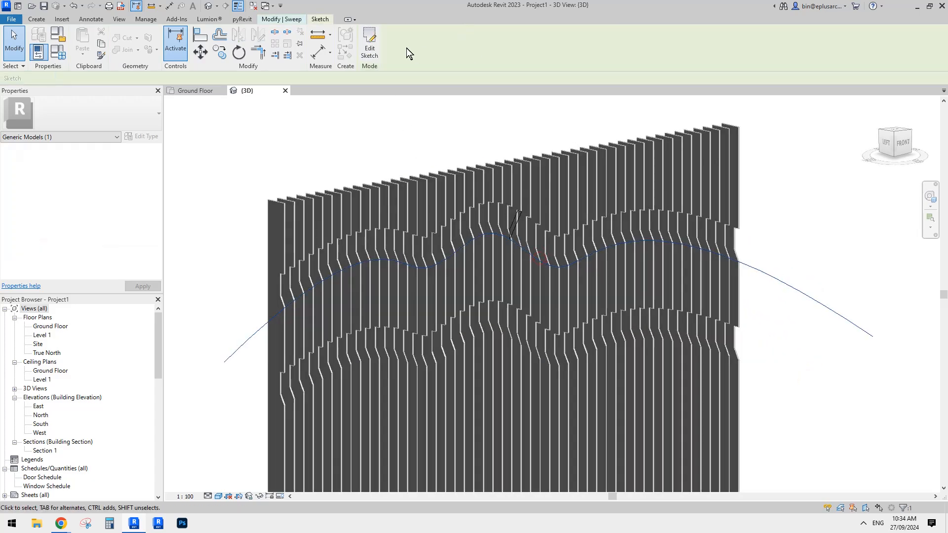
key(Escape)
click(628, 241)
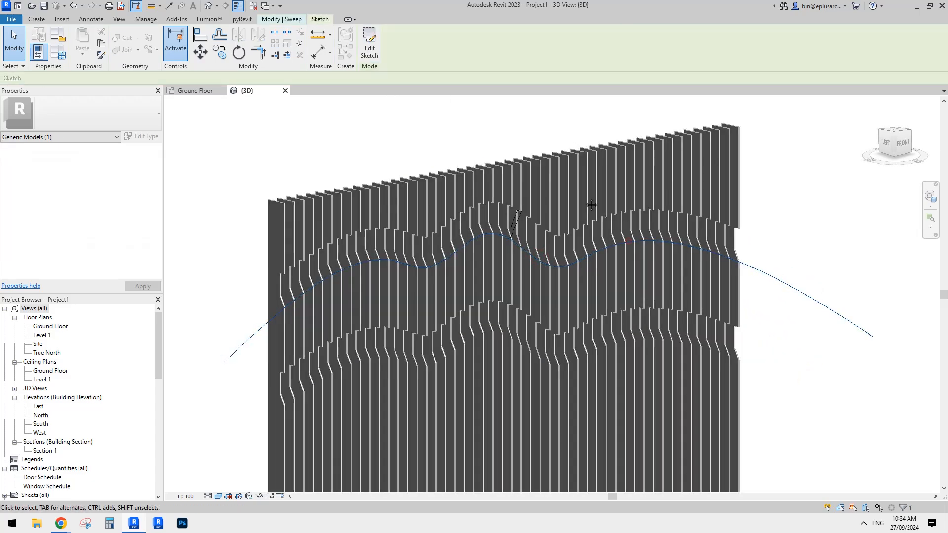
click(371, 51)
click(656, 245)
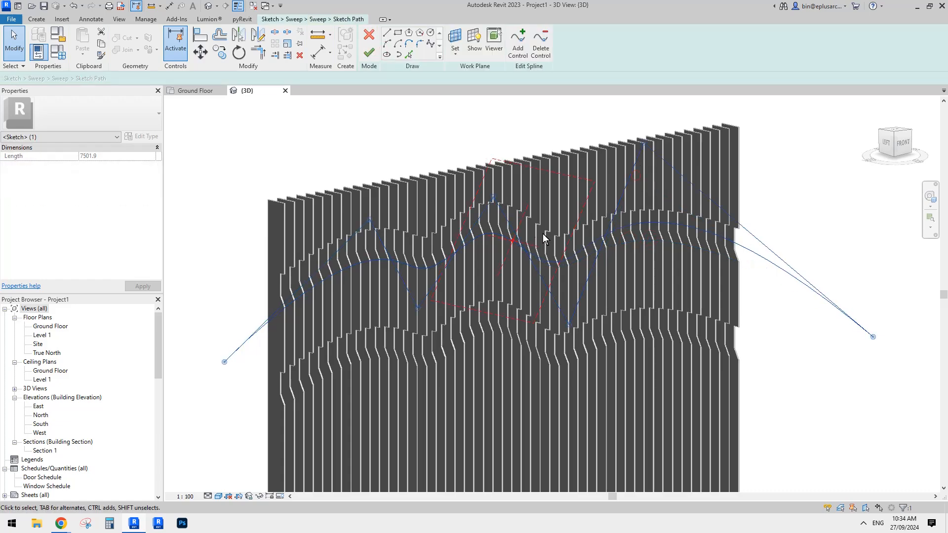
drag(570, 324, 577, 240)
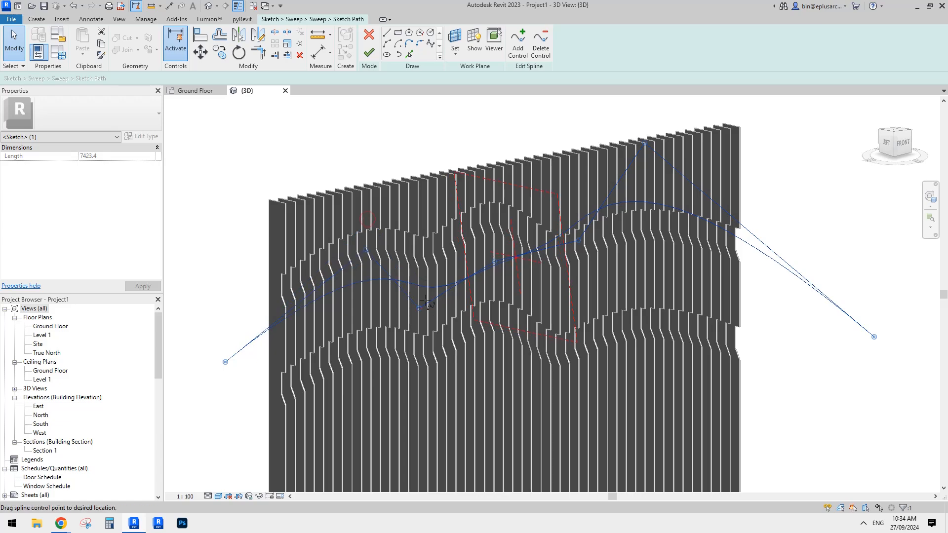
drag(427, 302, 438, 277)
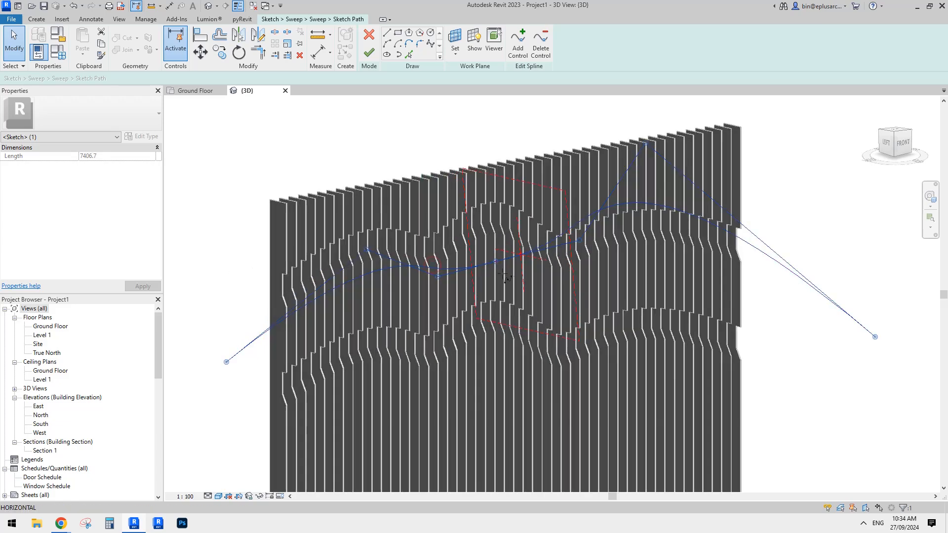
click(369, 52)
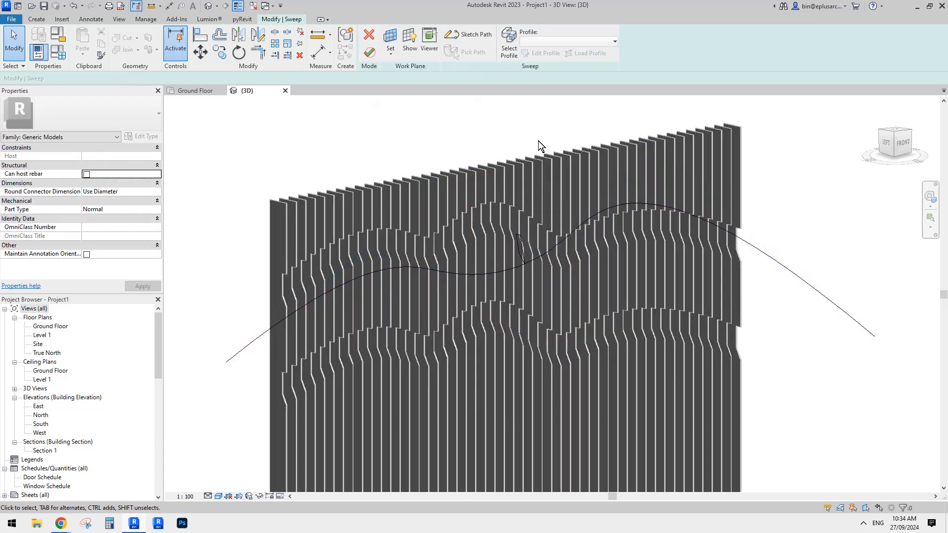
Step: Edit the upper void sweep's profile and set its width to 75 mm so that it cuts deeper
click(508, 44)
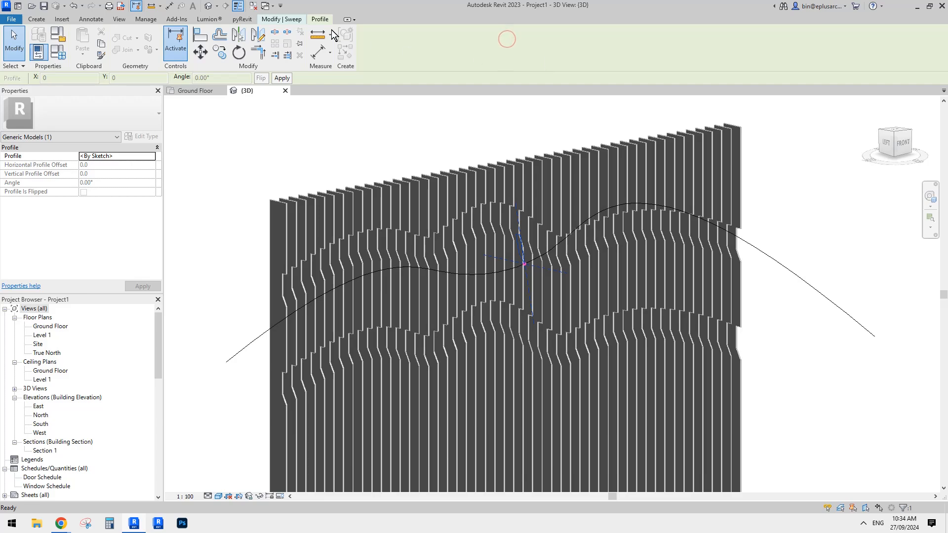
click(540, 53)
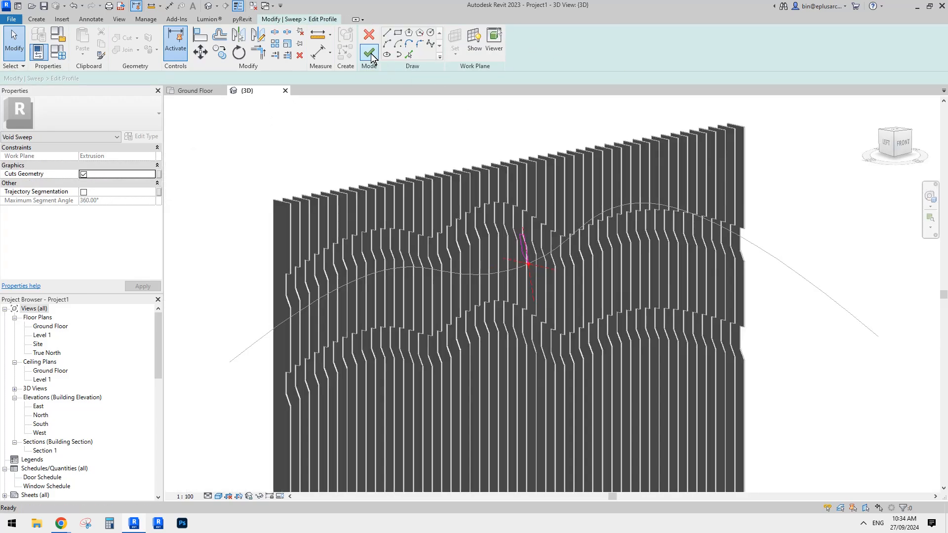
click(371, 53)
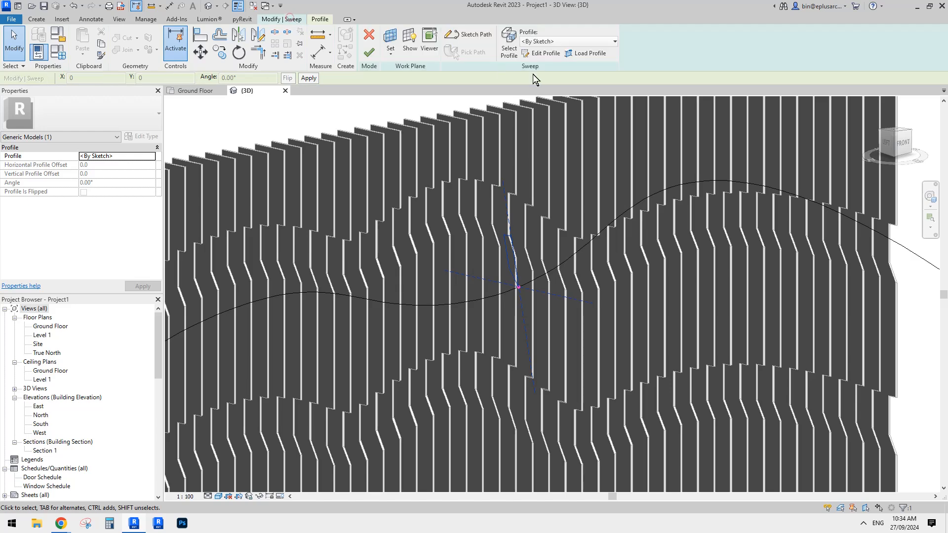
click(539, 52)
shift+middle_drag(528, 252, 603, 265)
click(514, 283)
text(7)
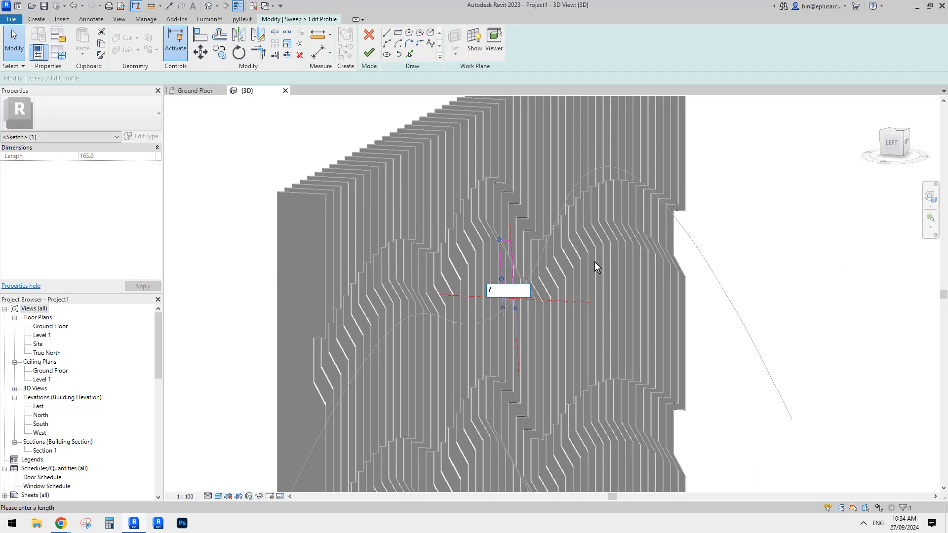
text(5)
key(Return)
click(715, 267)
Step: Finish the widened profile and the sweep edit, and view the recut slats from the front
click(367, 58)
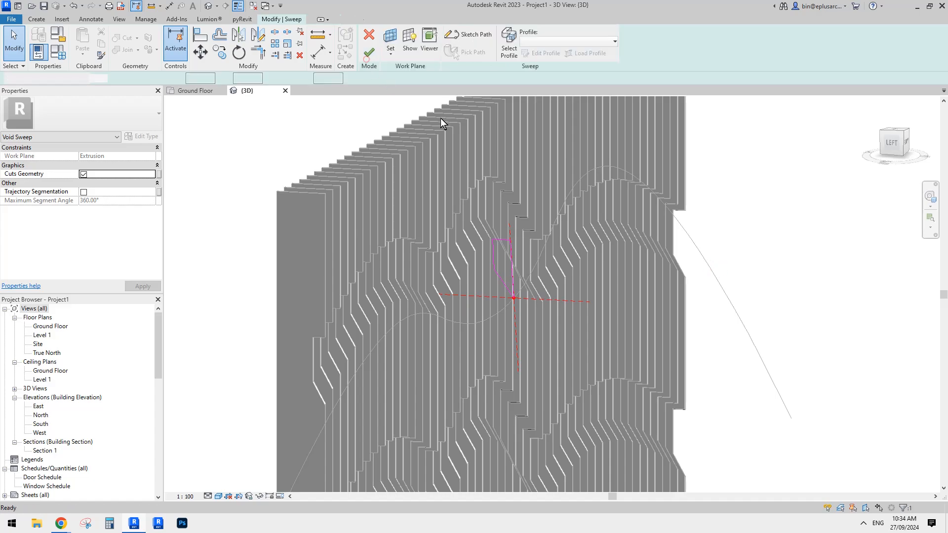
scroll(523, 161, down, 4)
shift+middle_drag(522, 161, 474, 163)
click(296, 20)
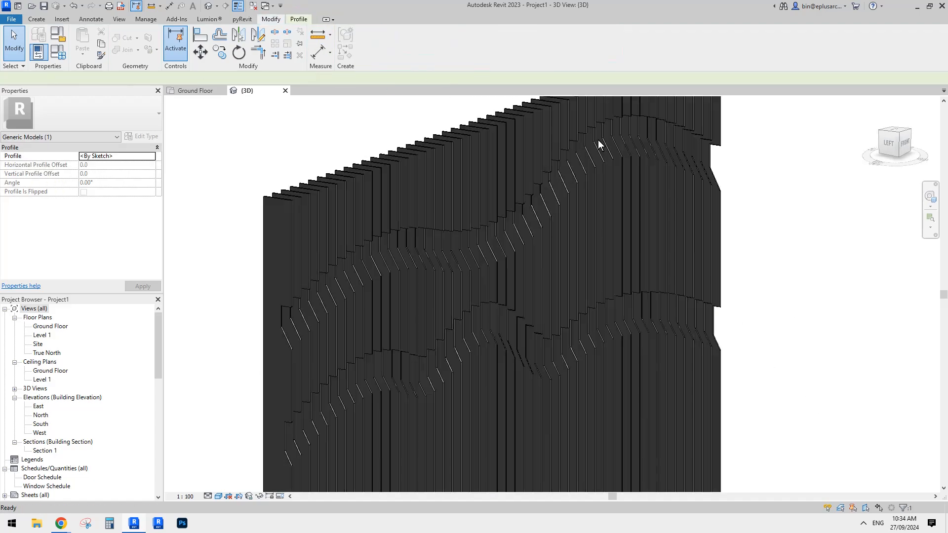
scroll(598, 140, down, 2)
shift+middle_drag(598, 140, 533, 180)
click(835, 168)
shift+middle_drag(824, 165, 512, 190)
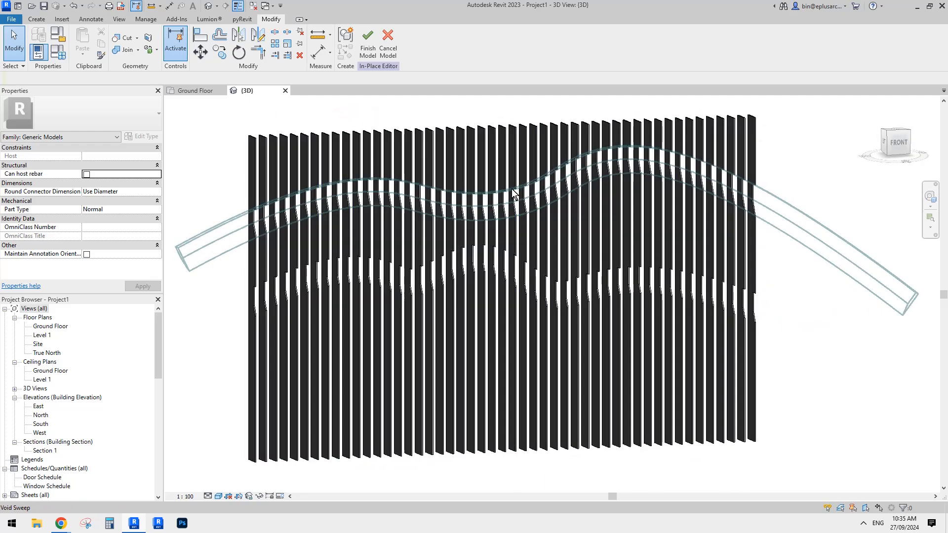
Step: Start a void extrusion and pick the upper edge of the lower wavy cut as its first sketch line
shift+middle_drag(587, 171, 671, 258)
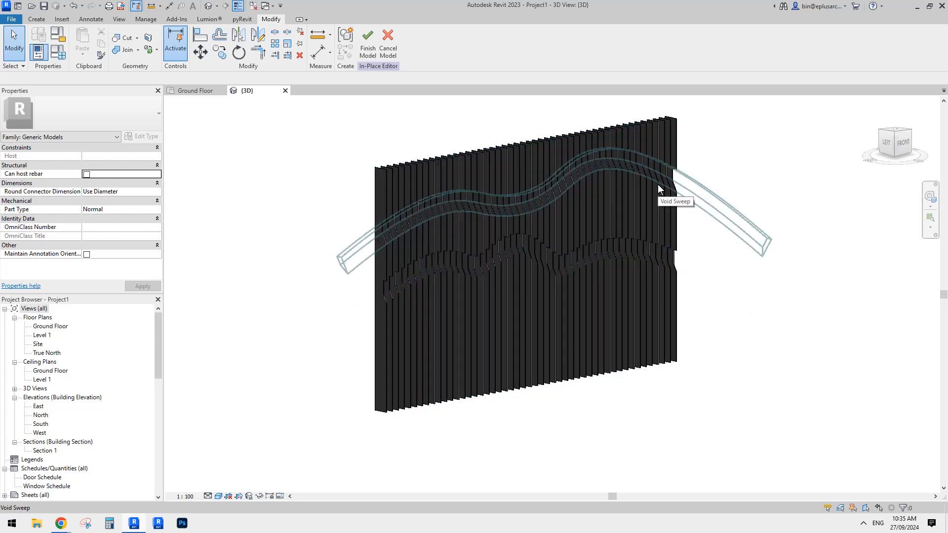
drag(658, 185, 446, 256)
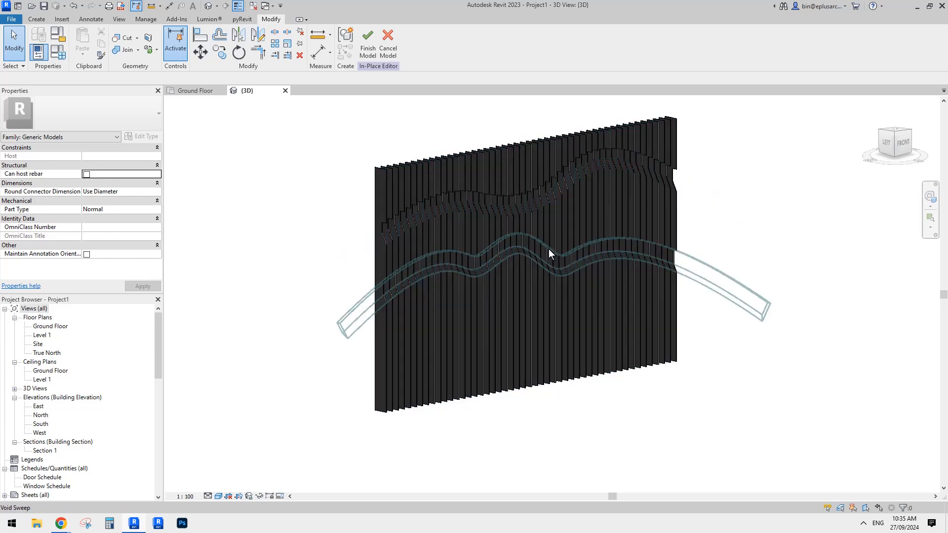
shift+middle_drag(590, 253, 648, 273)
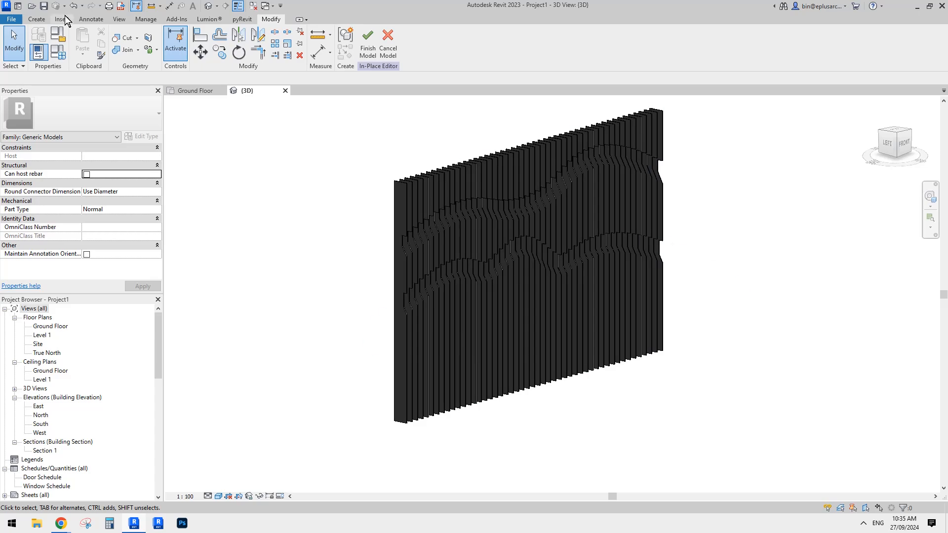
click(36, 18)
click(194, 35)
click(218, 70)
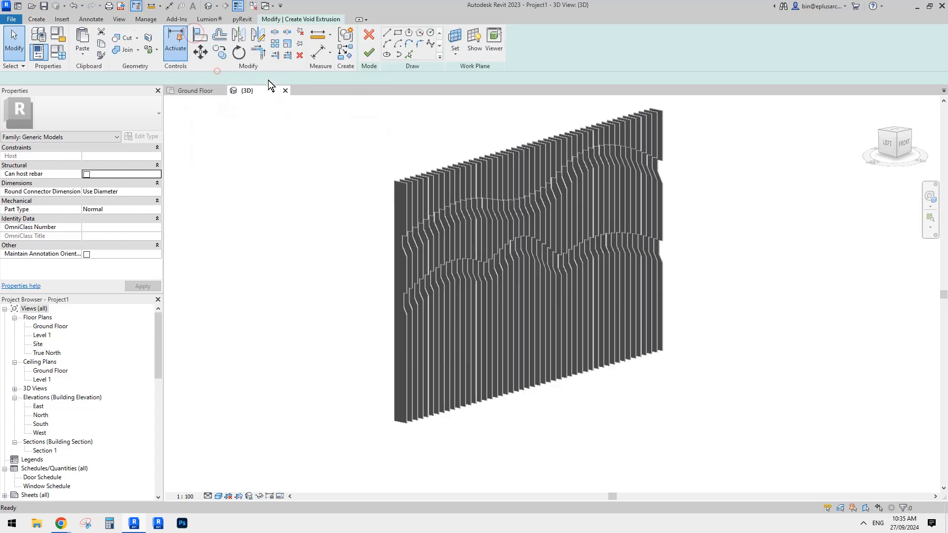
click(408, 55)
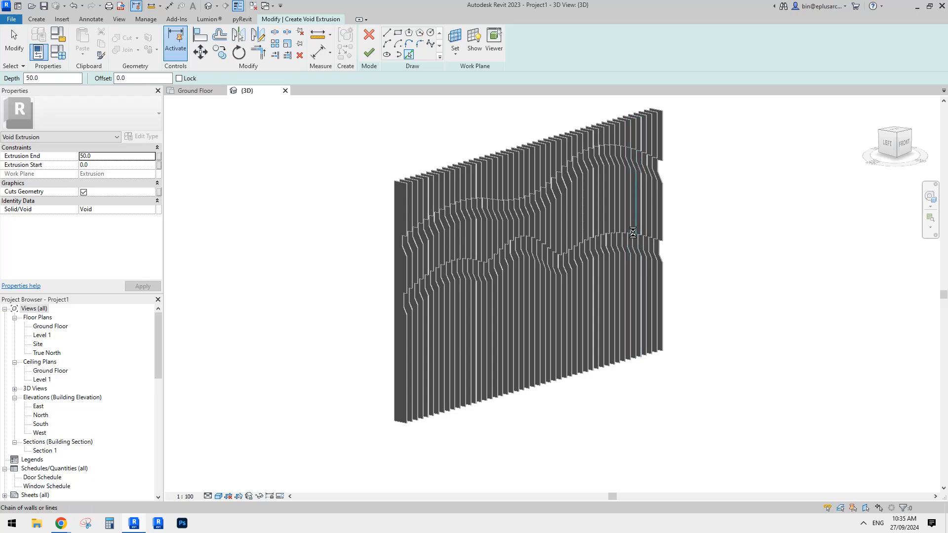
scroll(633, 233, up, 3)
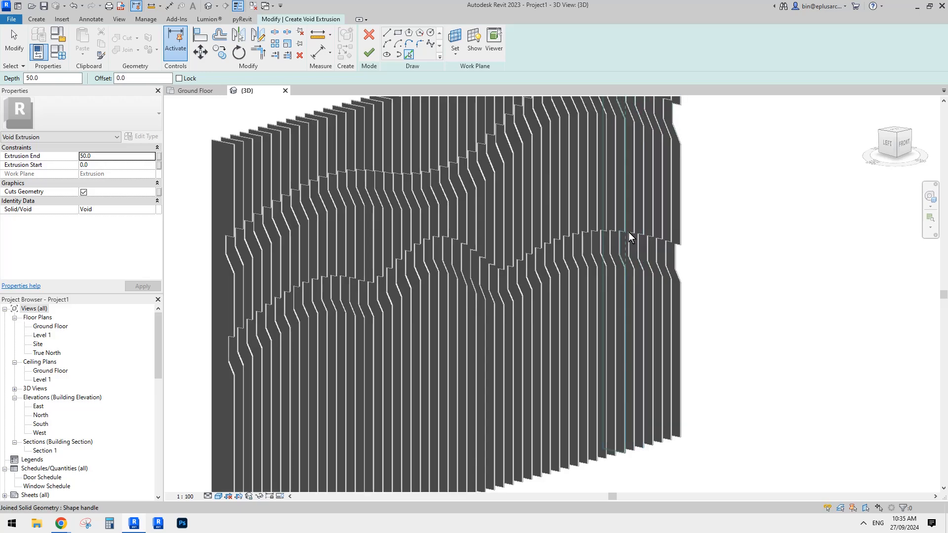
click(629, 232)
scroll(629, 232, down, 3)
shift+middle_drag(629, 232, 538, 212)
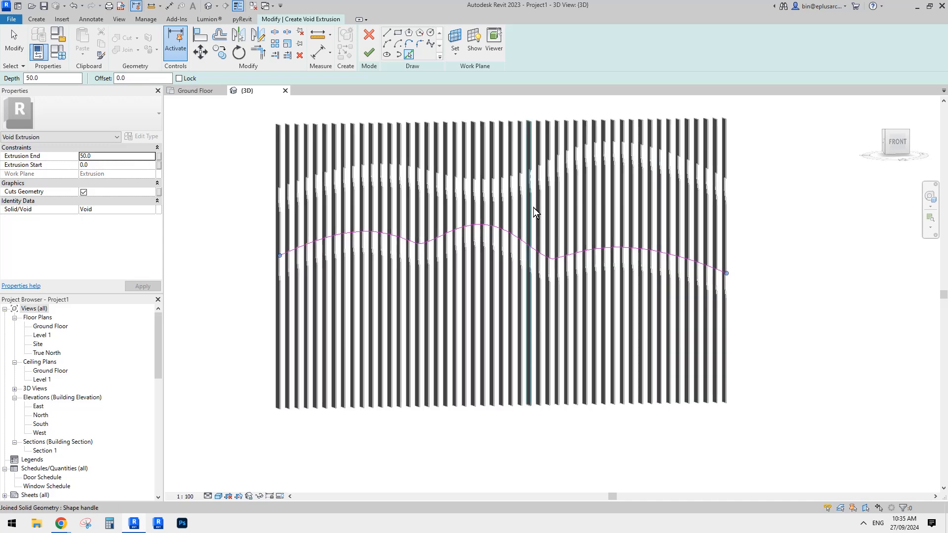
Step: Sketch straight boundary lines above the slats and around their right side, ending at the picked curve's right end
click(386, 30)
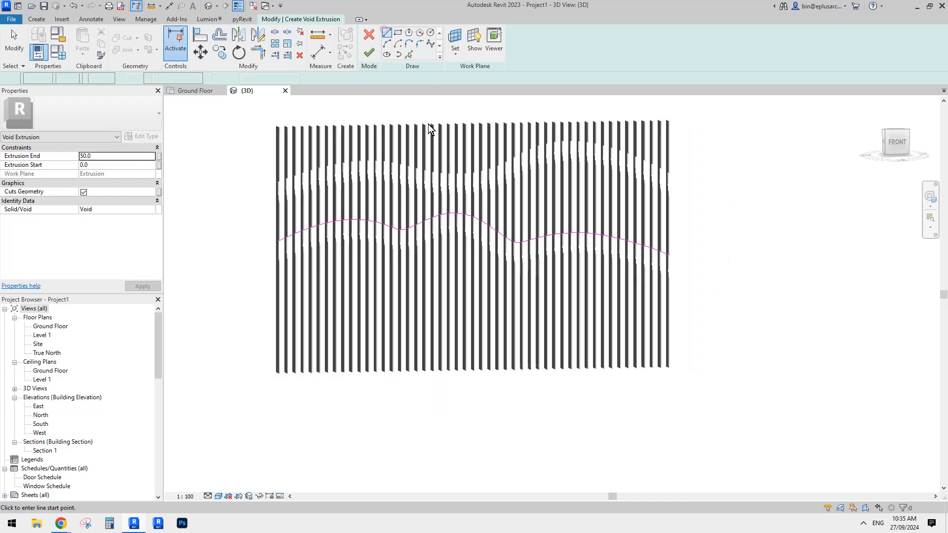
click(266, 149)
click(720, 143)
click(746, 272)
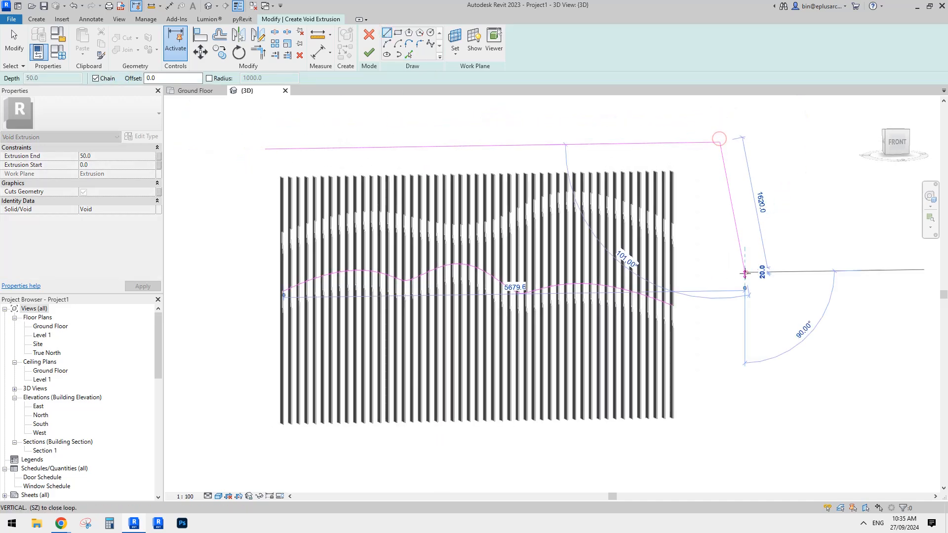
click(673, 305)
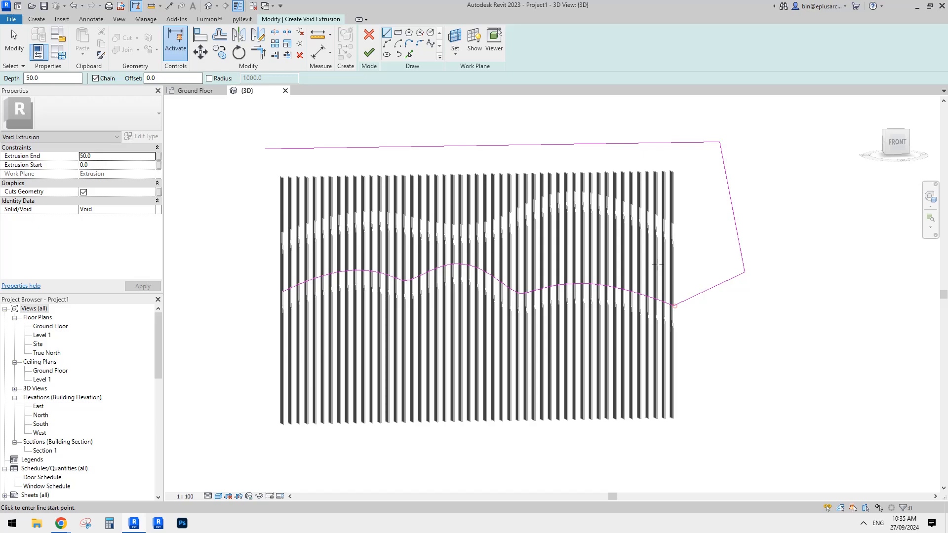
Step: Close the sketch around the slats' left side to the curve's left end and finish the 50 mm deep void extrusion
click(265, 149)
click(239, 195)
click(282, 291)
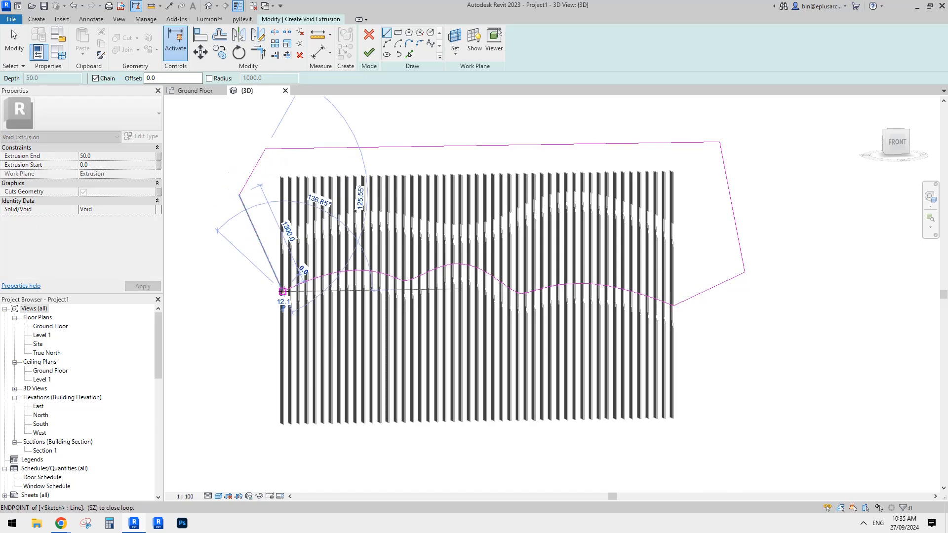
key(Escape)
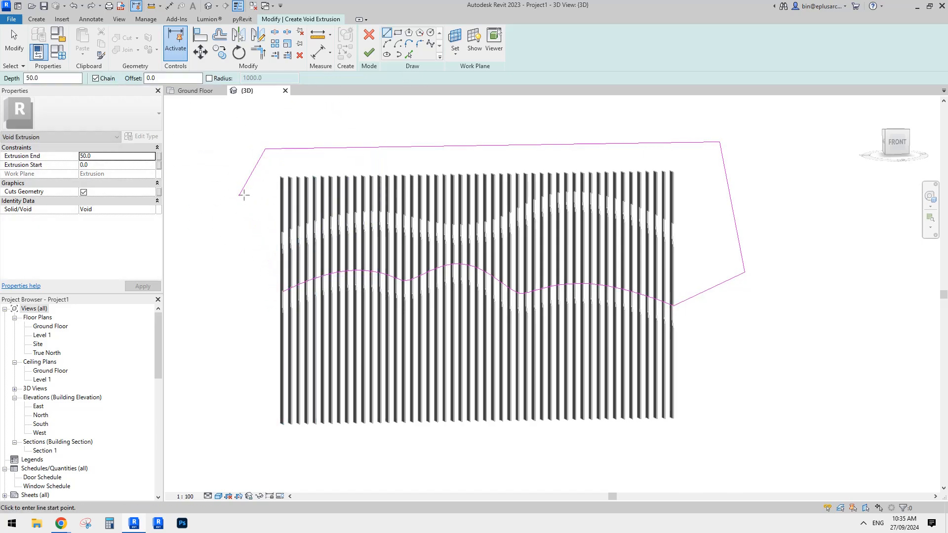
click(238, 195)
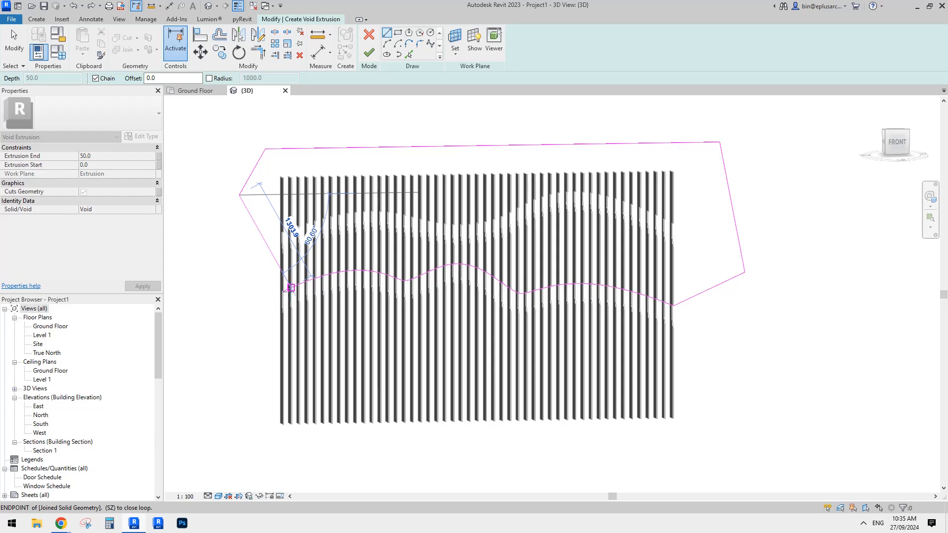
click(283, 290)
scroll(282, 290, up, 5)
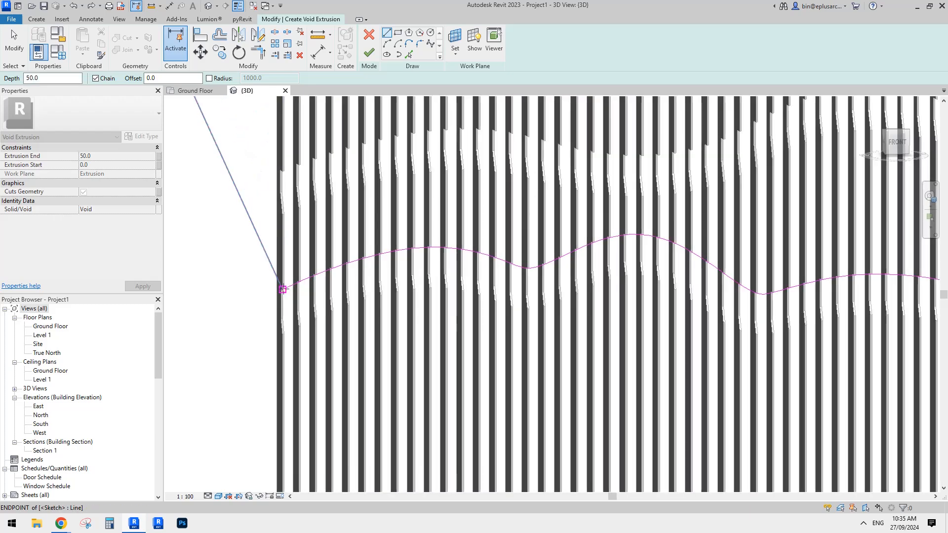
scroll(282, 290, down, 5)
key(Escape)
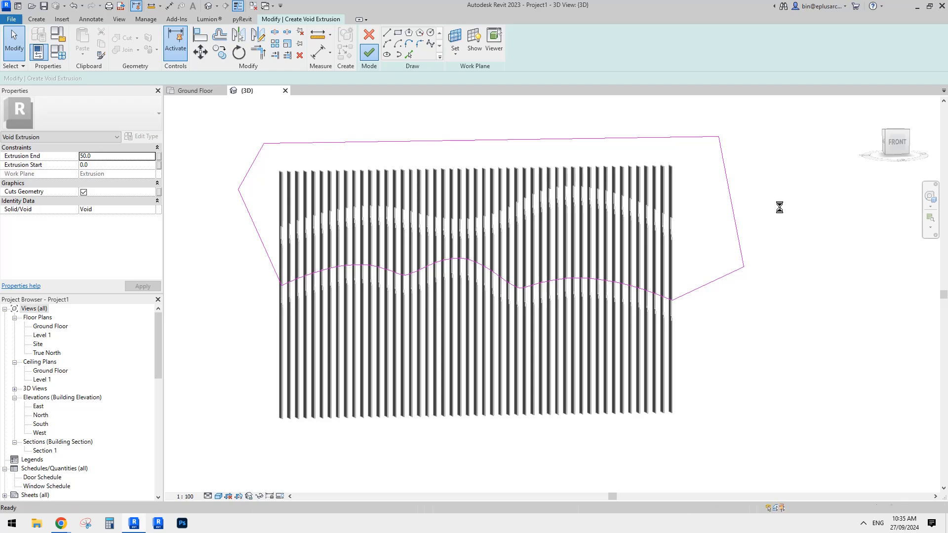
Step: Duplicate the void extrusion by pasting it aligned to the same place
shift+middle_drag(787, 183, 633, 227)
click(633, 227)
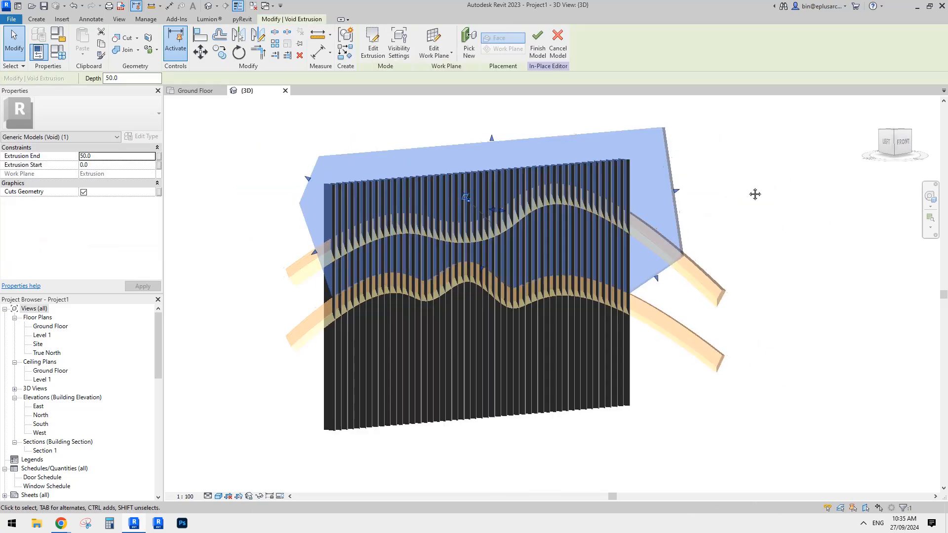
key(ctrl+x)
click(82, 54)
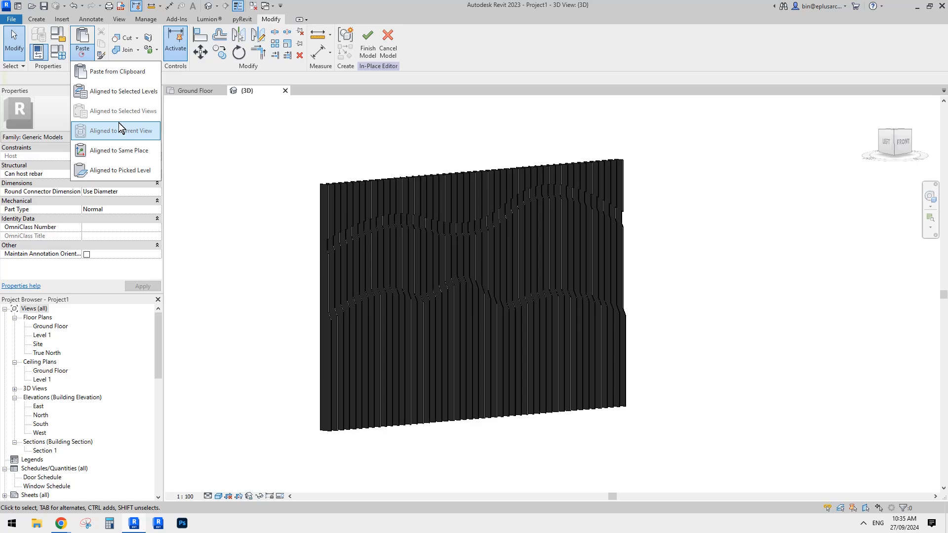
click(131, 150)
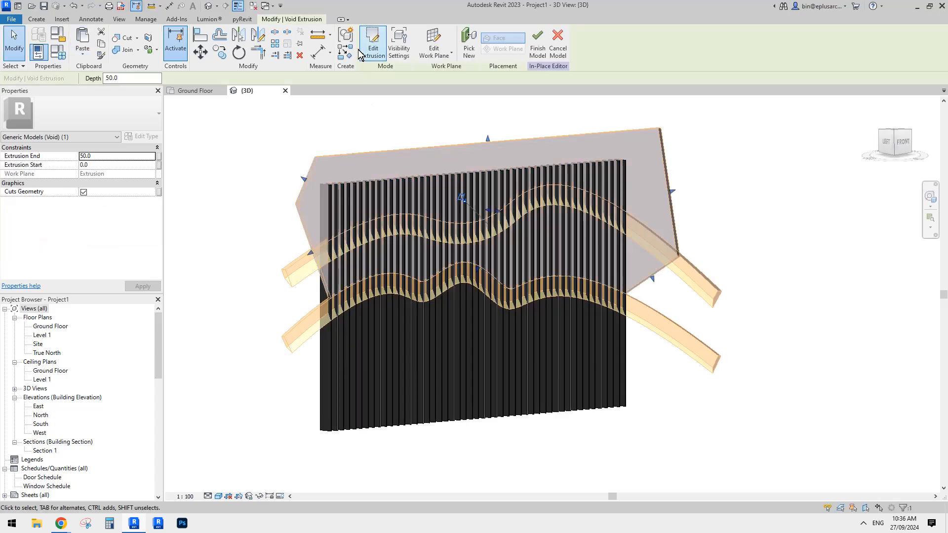
Step: Edit the duplicate extrusion's sketch, replacing its lower curve with the picked upper edge of the higher wavy cut
click(371, 49)
click(498, 276)
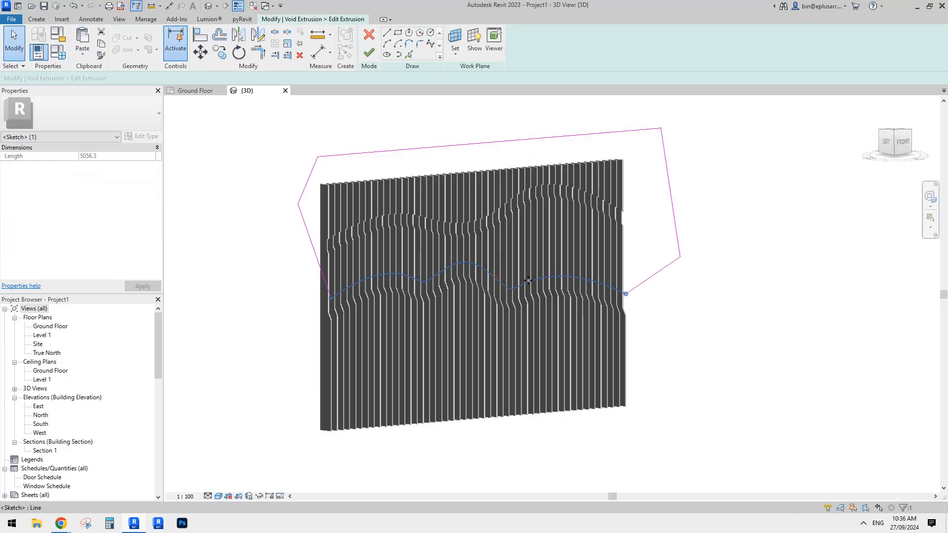
key(Delete)
click(409, 55)
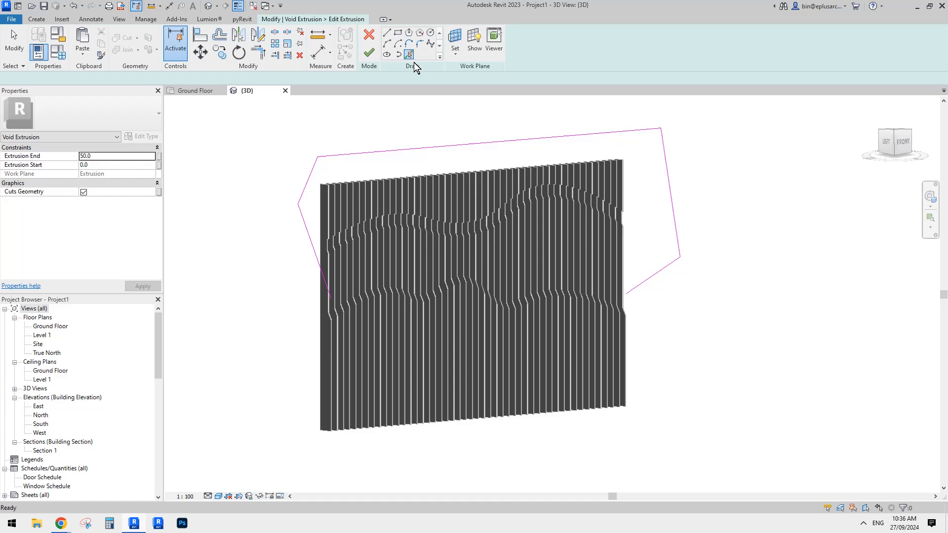
click(482, 218)
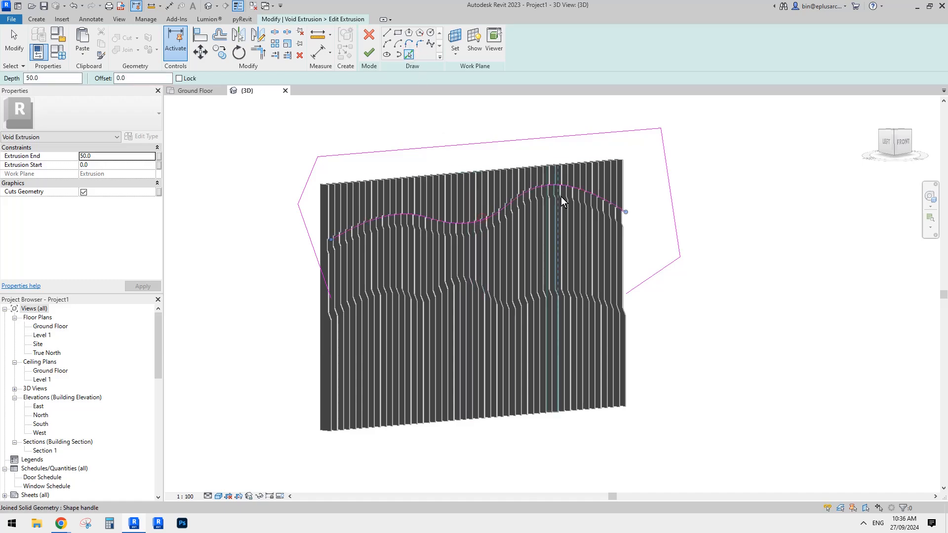
key(Escape)
Step: Reconnect the sketch's two lower side lines to the ends of the new curve and finish the sketch
click(656, 277)
drag(628, 214, 624, 211)
click(312, 236)
drag(334, 297, 328, 239)
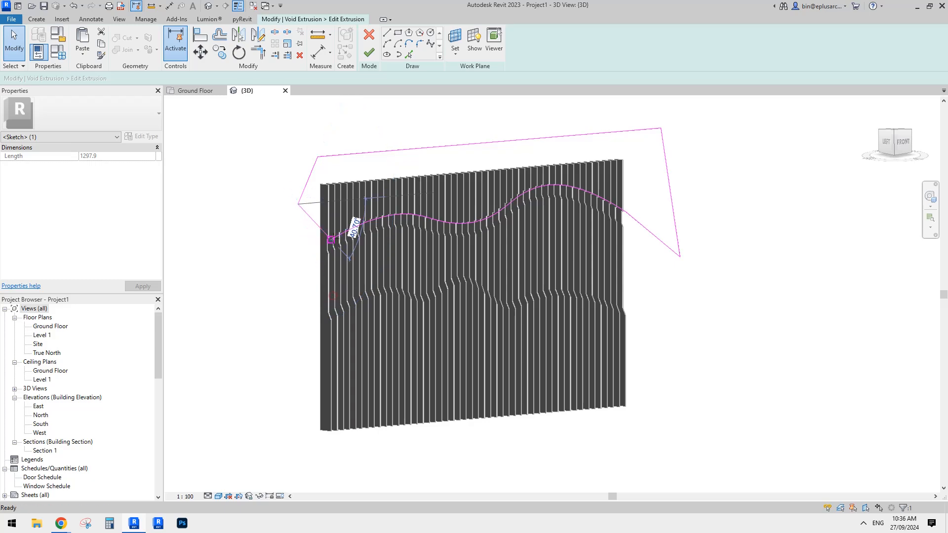
key(Escape)
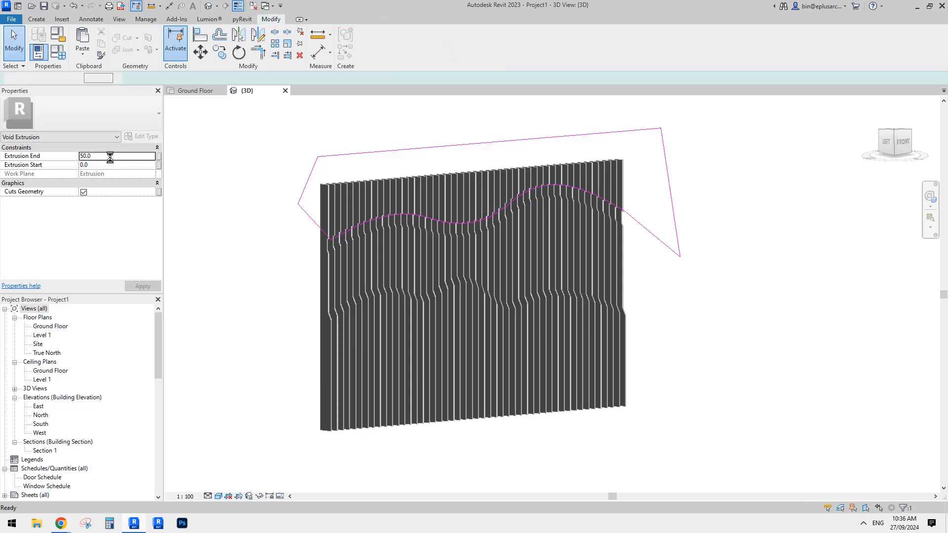
Step: Set the duplicate void extrusion's end to 75 mm and deselect it to show the cut slats
double_click(89, 156)
text(75)
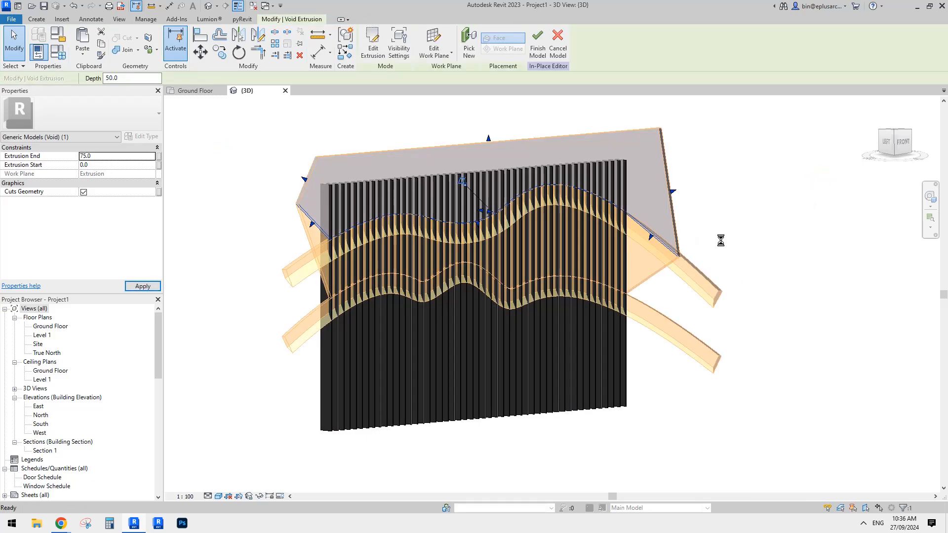
click(711, 239)
shift+middle_drag(688, 221, 577, 327)
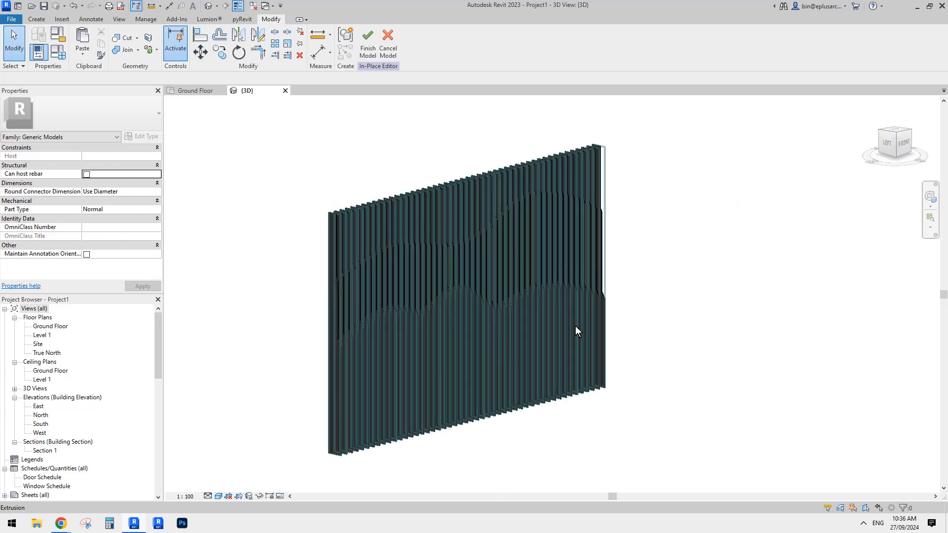
Step: Switch to Chrome to examine the reference photo of the mountain relief fence, and return to Revit
click(60, 524)
click(74, 491)
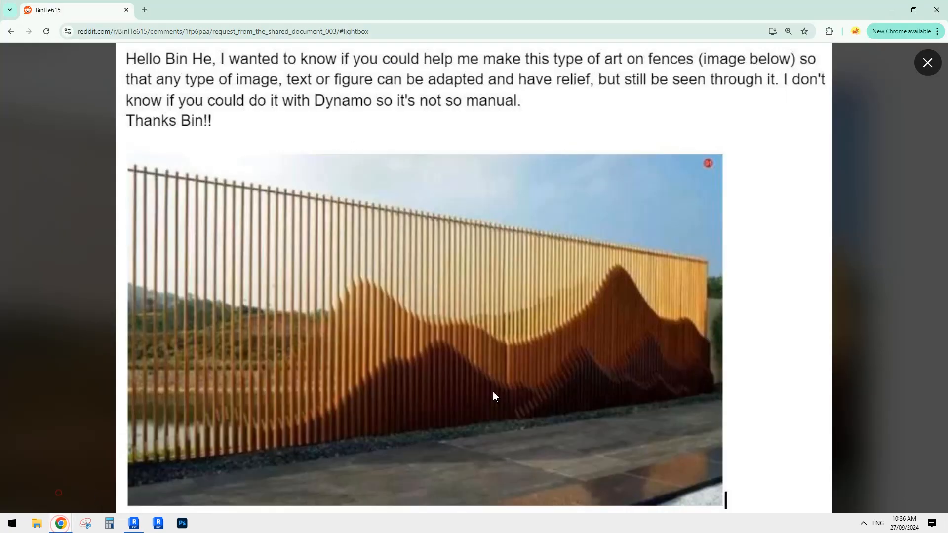
mouse_move(132, 526)
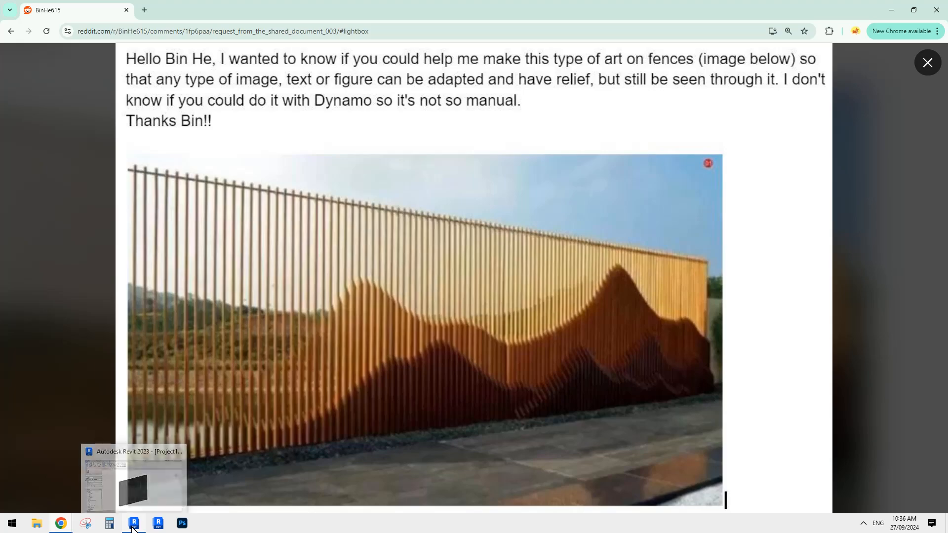
click(134, 476)
Step: Finish the in-place fence model and turn it towards the front
shift+middle_drag(648, 284, 676, 293)
shift+middle_drag(688, 253, 657, 281)
click(368, 49)
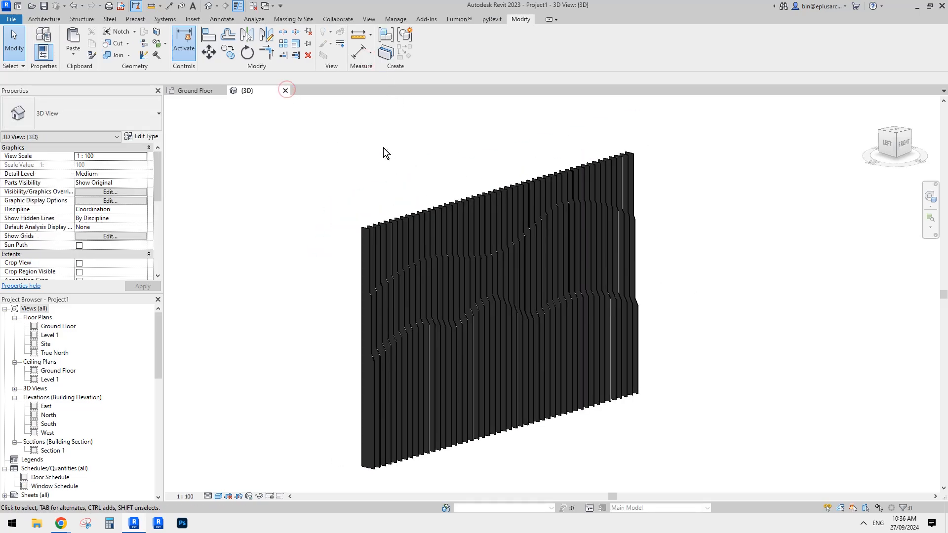
shift+middle_drag(385, 154, 306, 210)
Step: Compare the finished slatted fence in Revit with the reference photo in Chrome
mouse_move(61, 523)
click(67, 495)
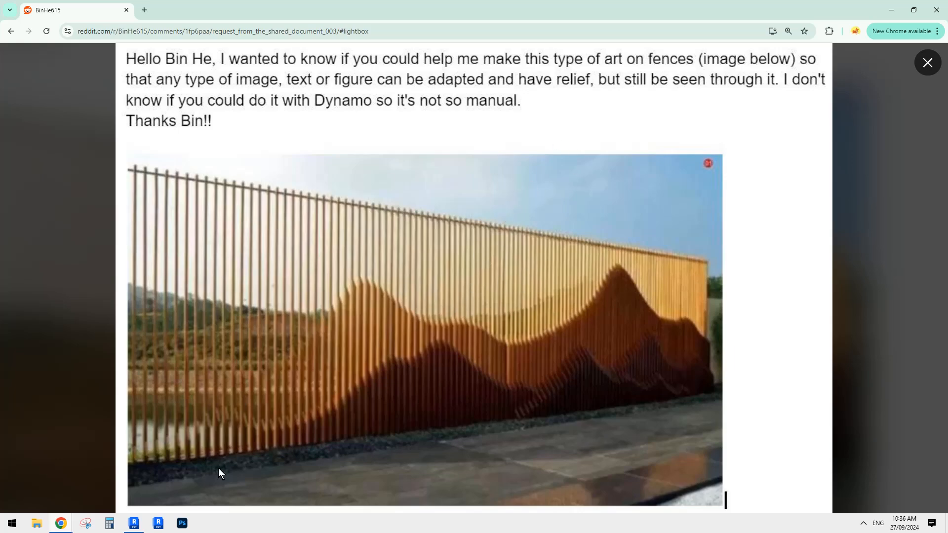
click(135, 521)
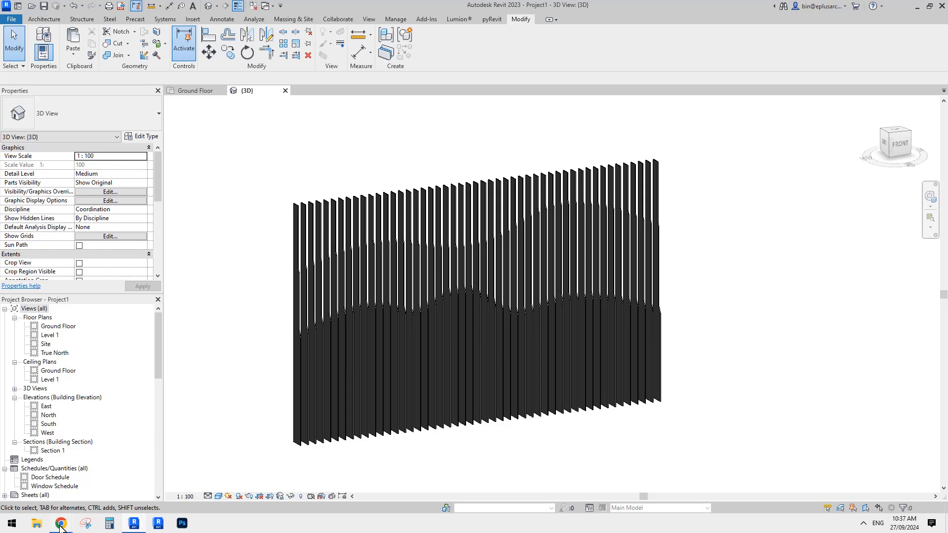
mouse_move(60, 527)
click(51, 491)
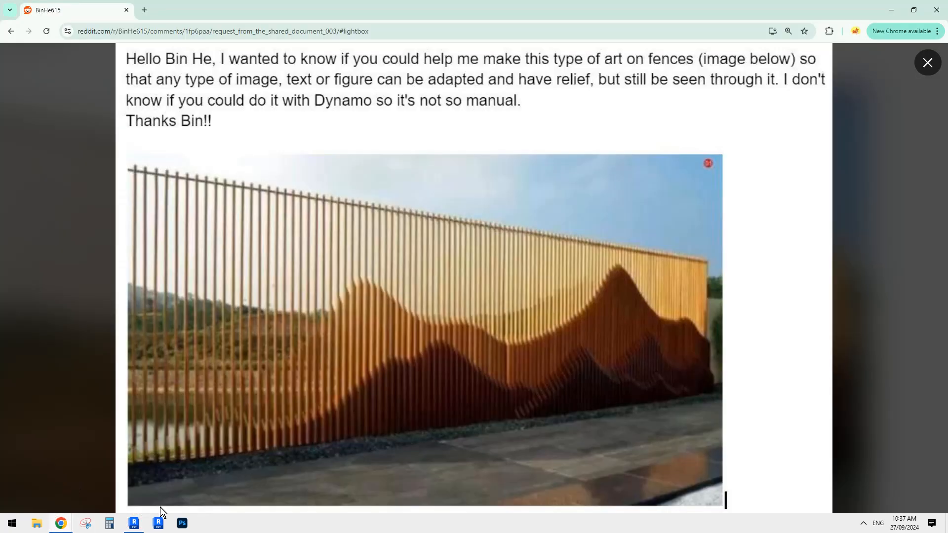
click(132, 523)
Step: Close all inactive views, keeping only the 3D view of the fence open
scroll(414, 347, down, 1)
shift+middle_drag(457, 336, 663, 310)
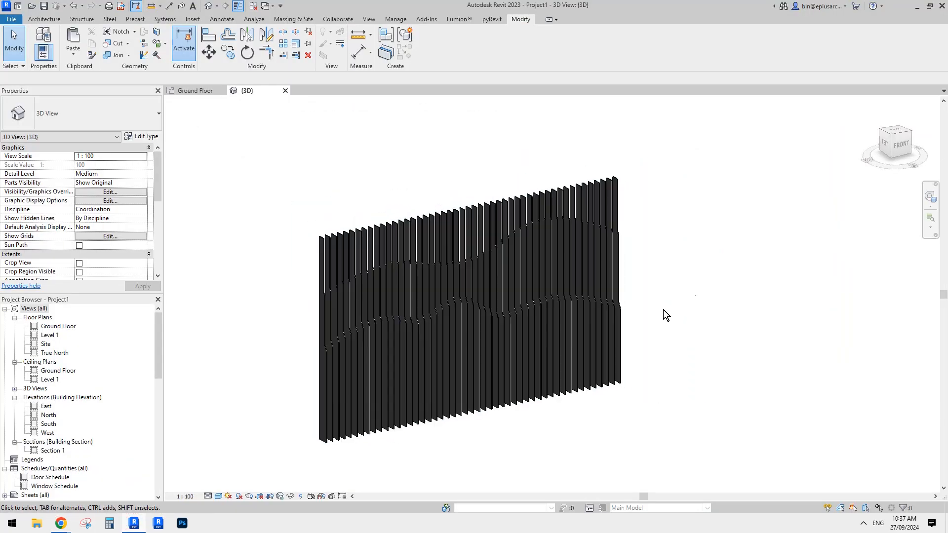
shift+middle_drag(703, 272, 700, 223)
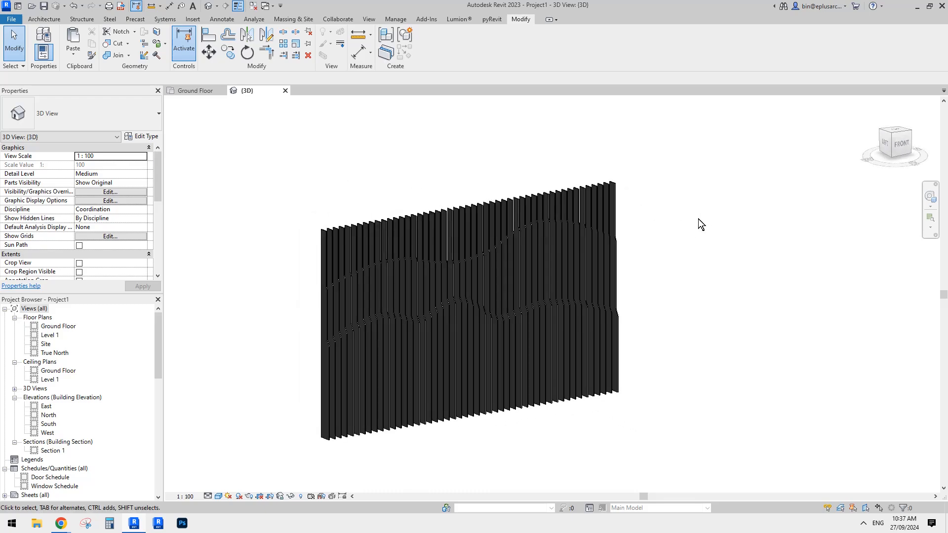
click(252, 6)
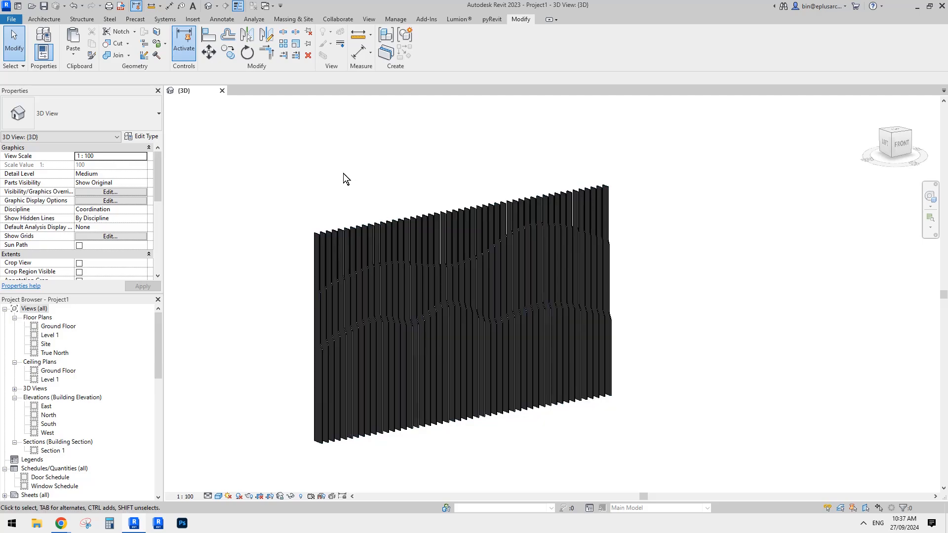
middle_drag(351, 174, 355, 167)
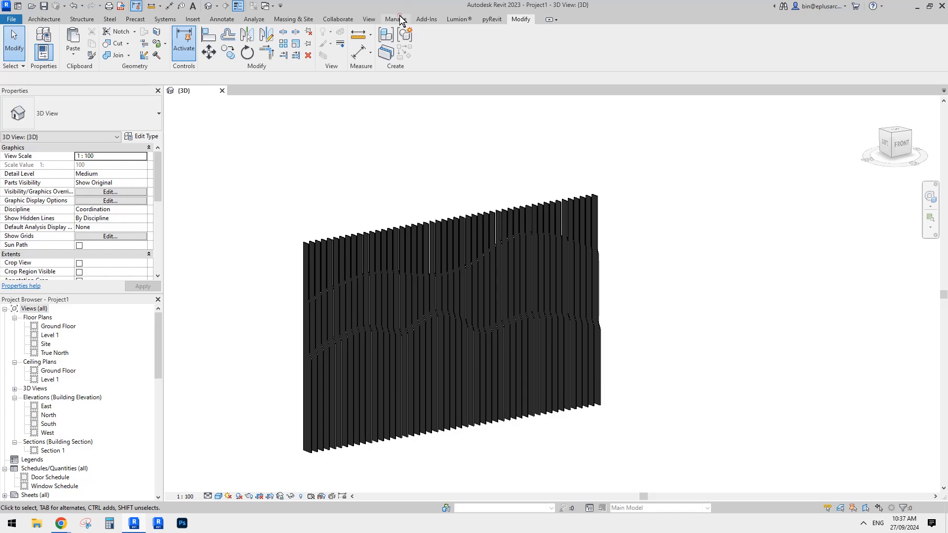
Step: Launch Dynamo from the Revit project, glance at the reference photo in Chrome, and start a new graph
click(397, 19)
click(905, 42)
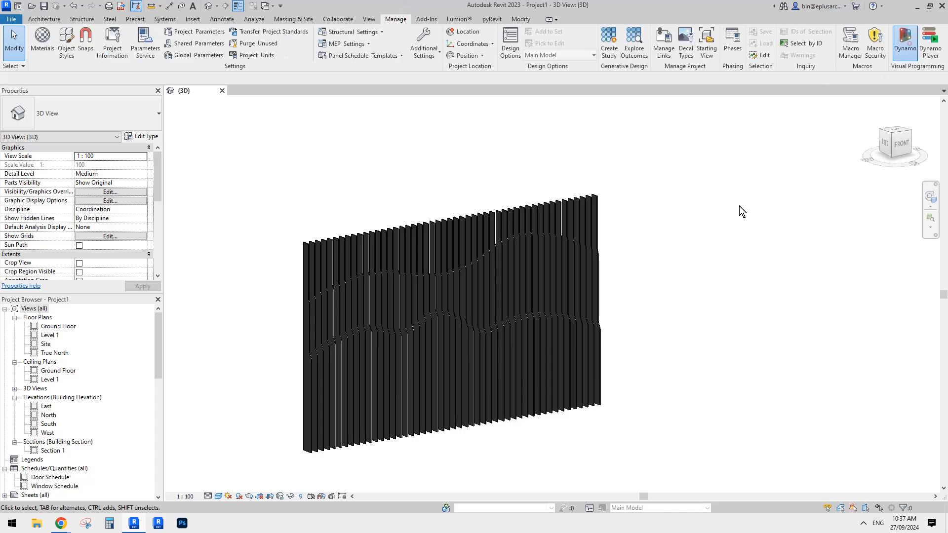
mouse_move(62, 516)
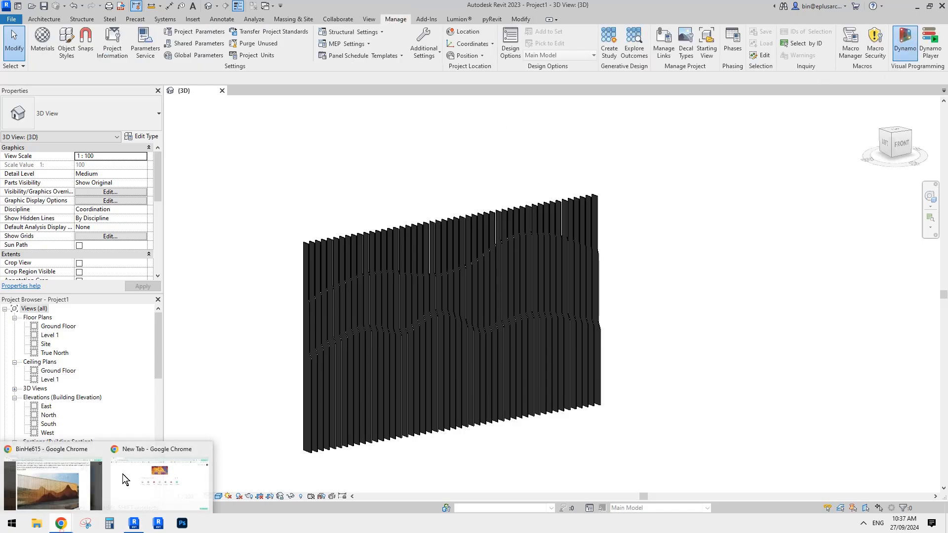
click(71, 485)
click(134, 527)
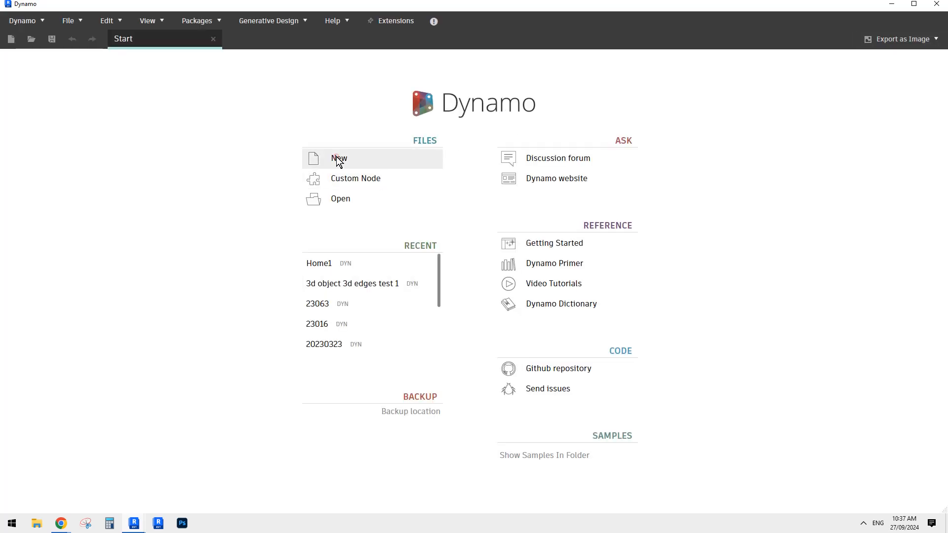
click(336, 156)
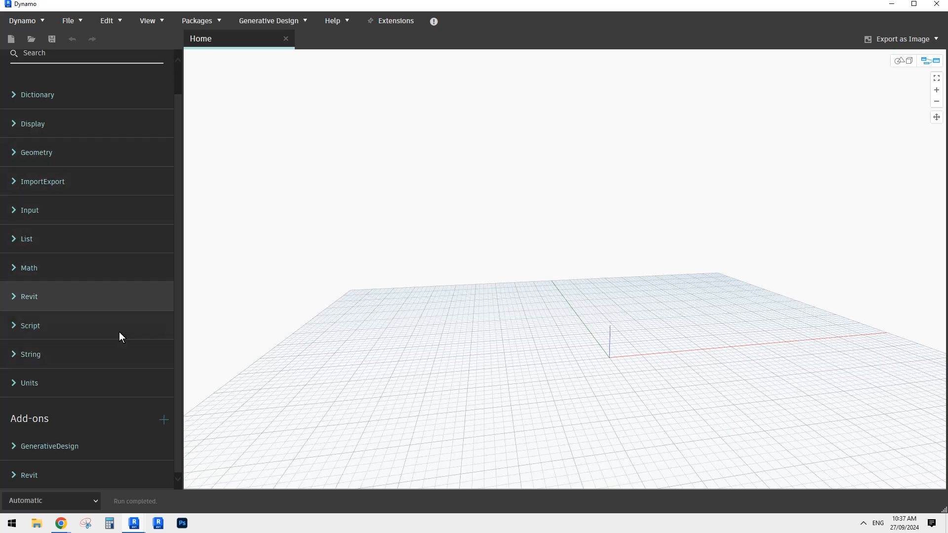
Step: Browse the Dynamo node library, examining the Display category and its Color nodes
drag(179, 287, 179, 253)
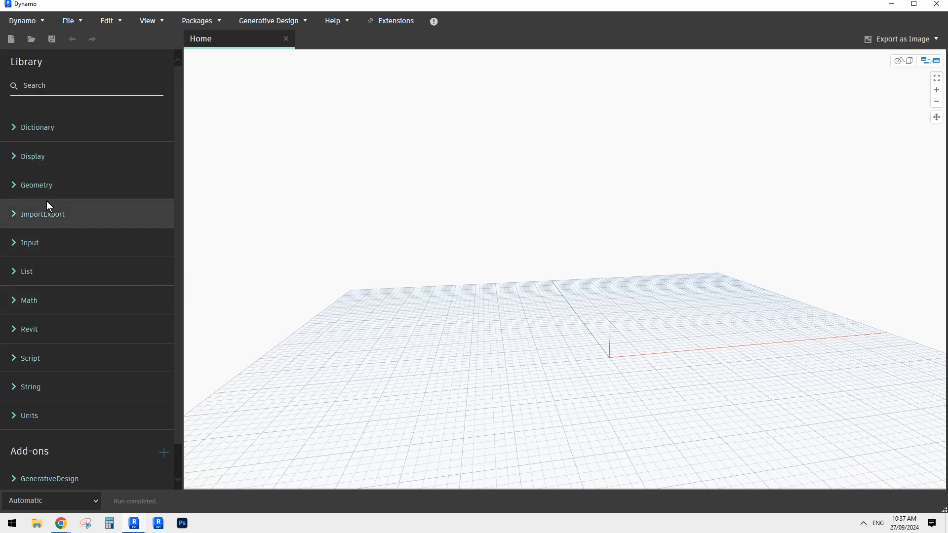
click(13, 159)
click(14, 158)
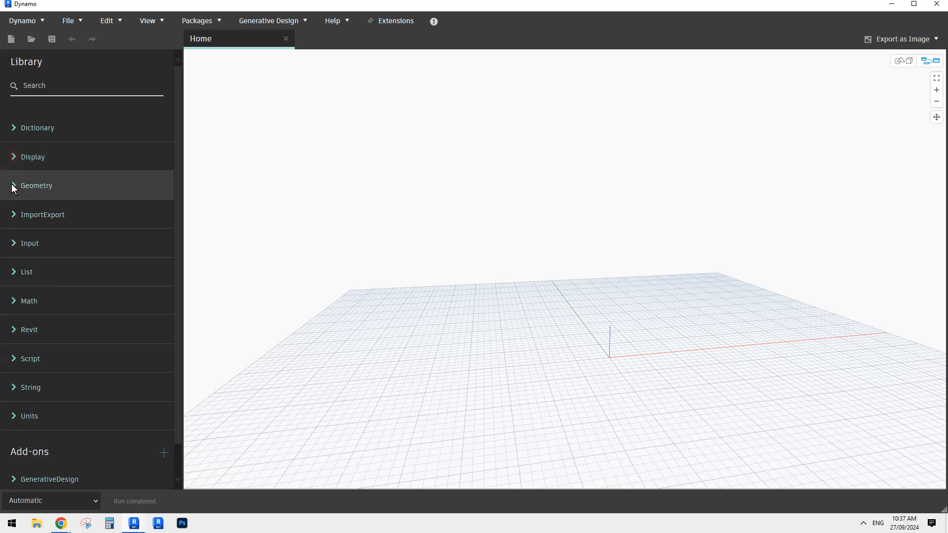
click(14, 161)
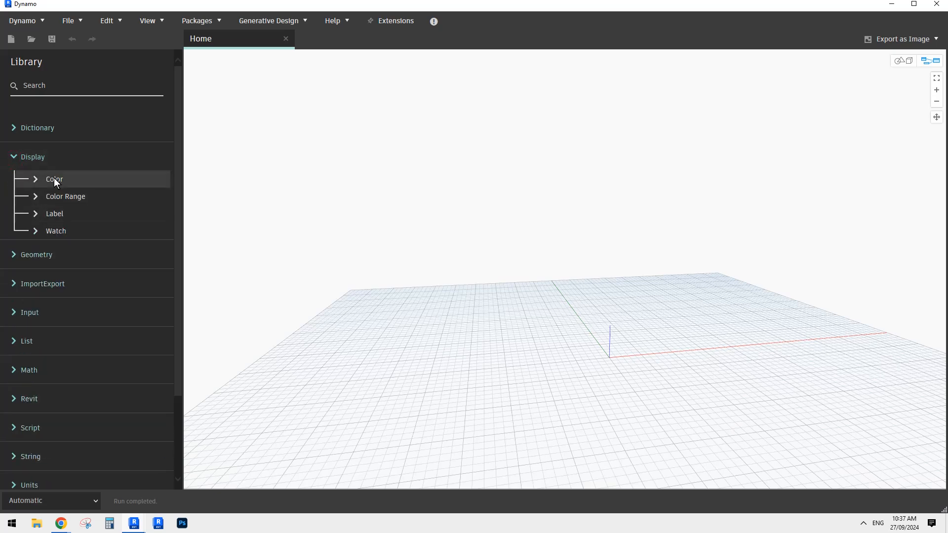
click(38, 179)
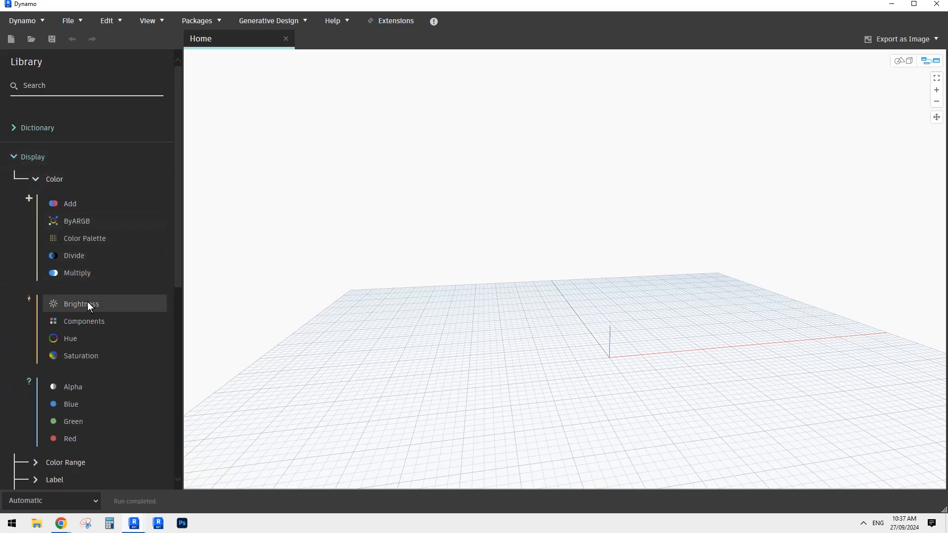
click(16, 157)
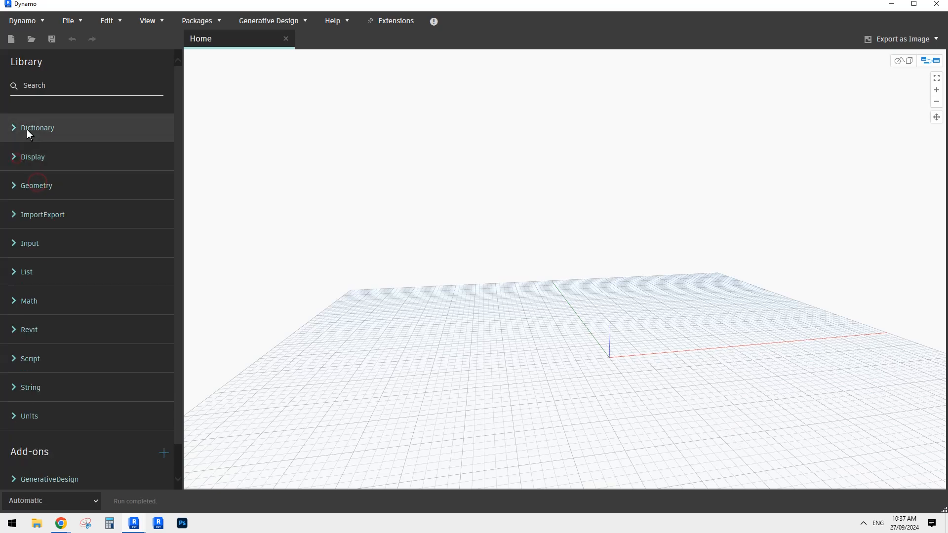
right_click(418, 222)
click(283, 159)
Step: Add a Watch Image node to the graph and set the run mode to Manual
click(77, 88)
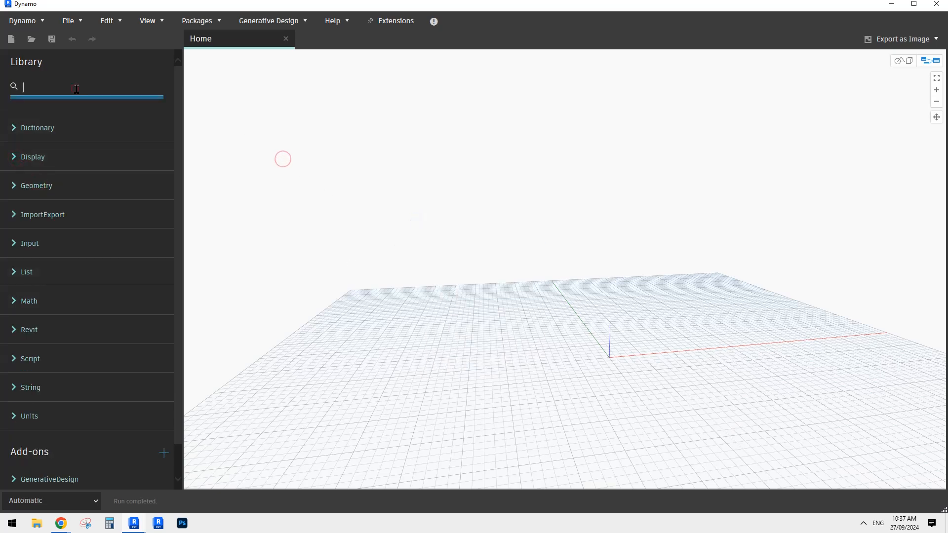
text(IMAGE)
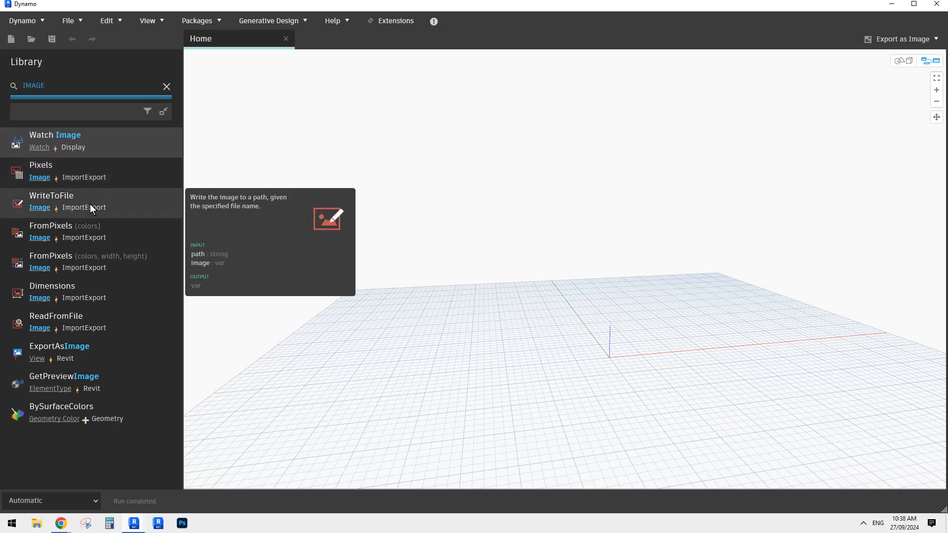
mouse_move(70, 173)
click(69, 138)
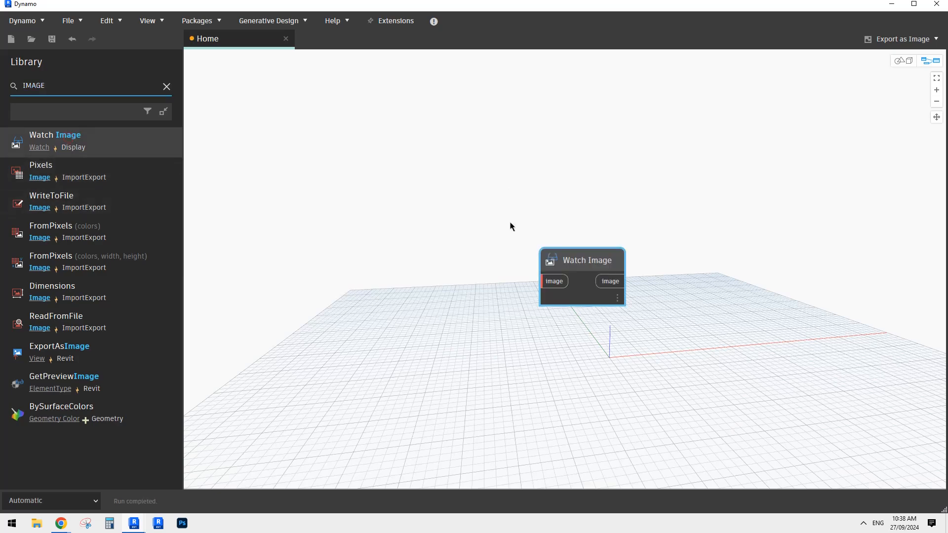
click(43, 496)
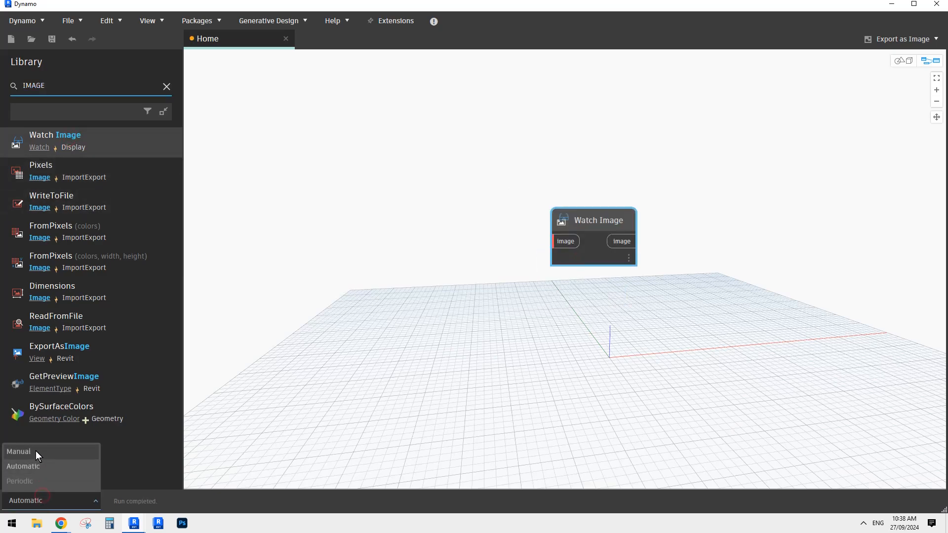
click(35, 451)
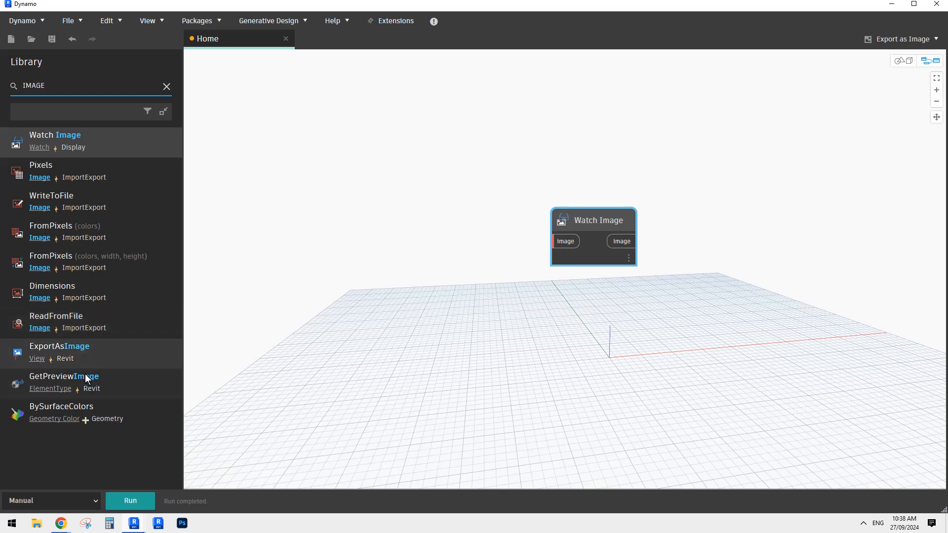
Step: Add File Path and File From Path nodes and arrange them side by side ahead of the Watch Image node
mouse_move(78, 321)
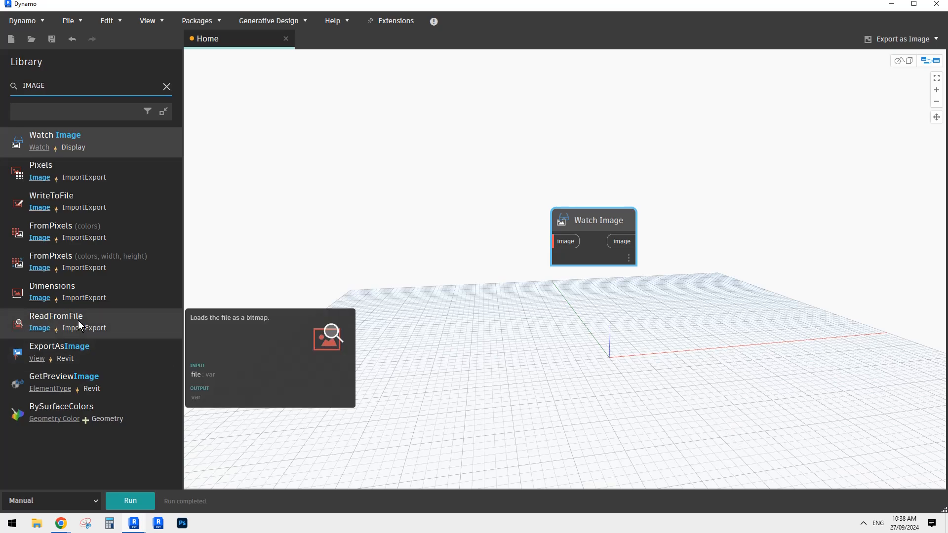
click(356, 203)
drag(82, 86, 25, 87)
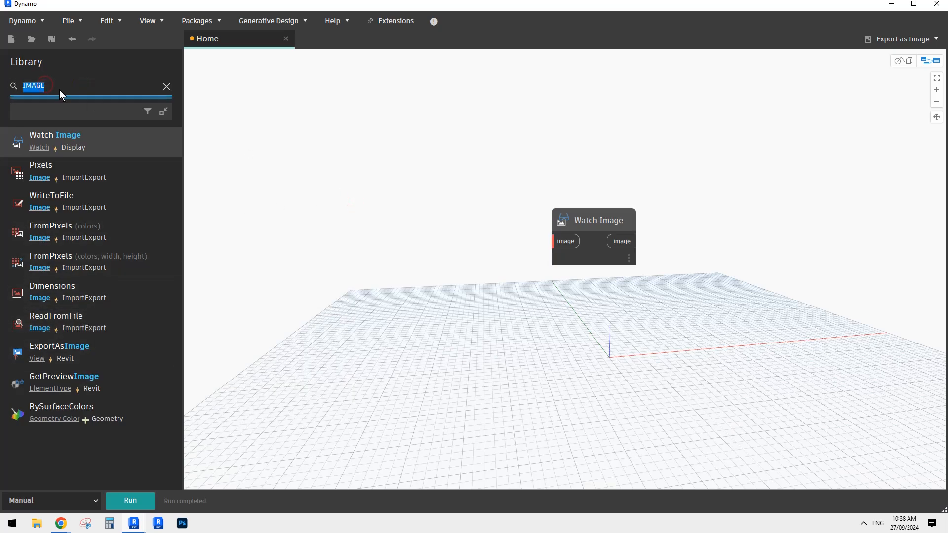
text(FILE)
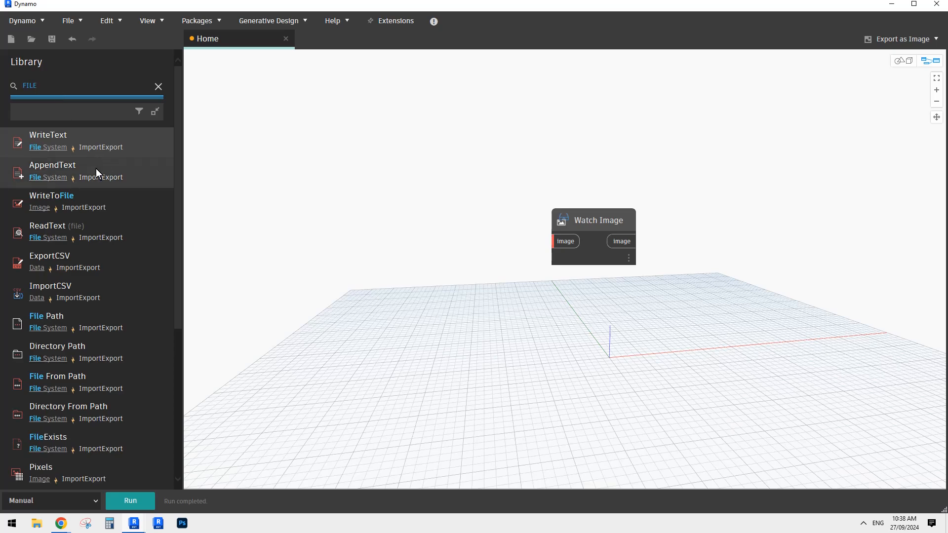
click(82, 321)
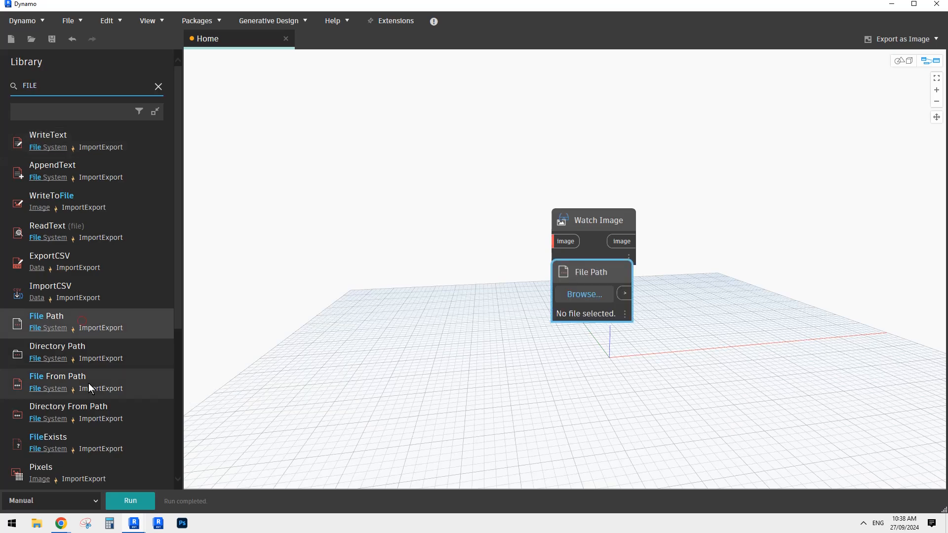
click(84, 380)
drag(595, 292, 378, 186)
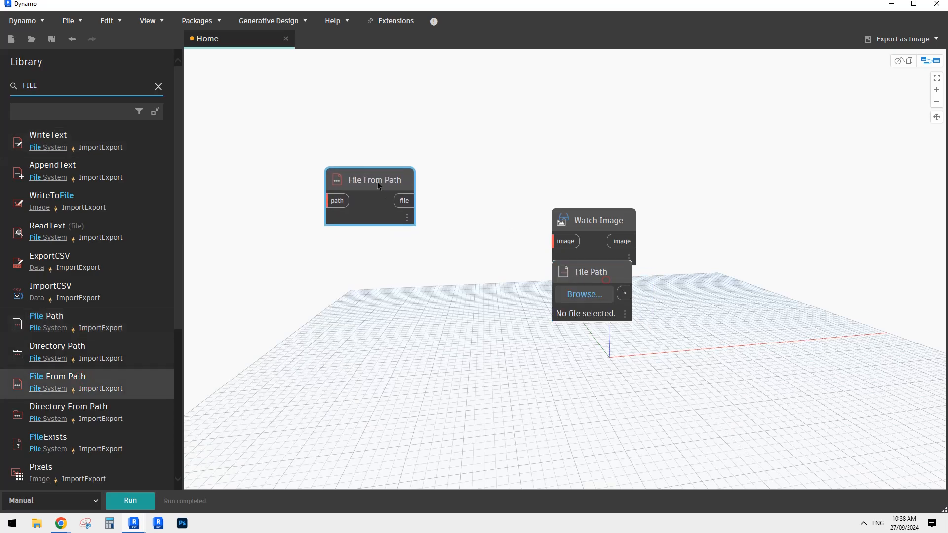
drag(590, 272, 301, 172)
drag(375, 179, 444, 177)
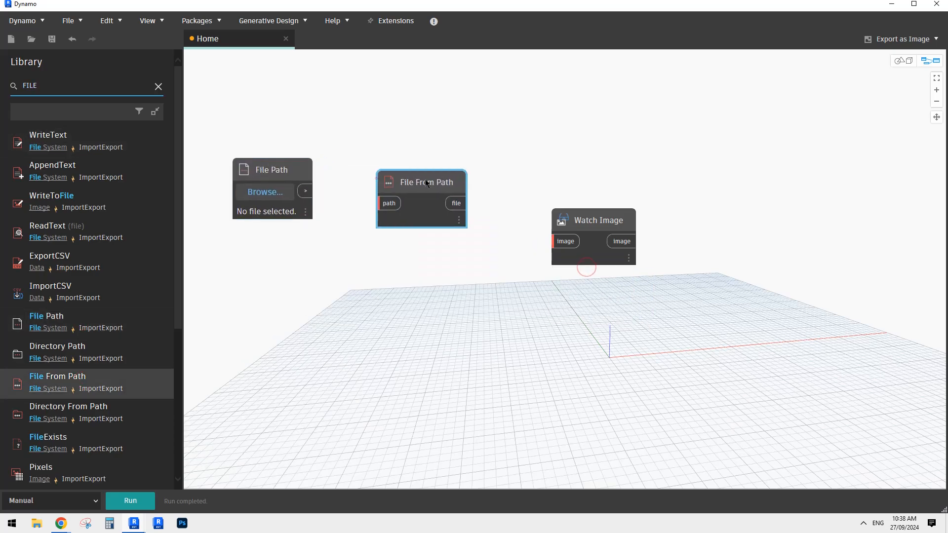
Step: Load the image Untitled2.png from the Desktop into the File Path node
click(302, 179)
click(296, 195)
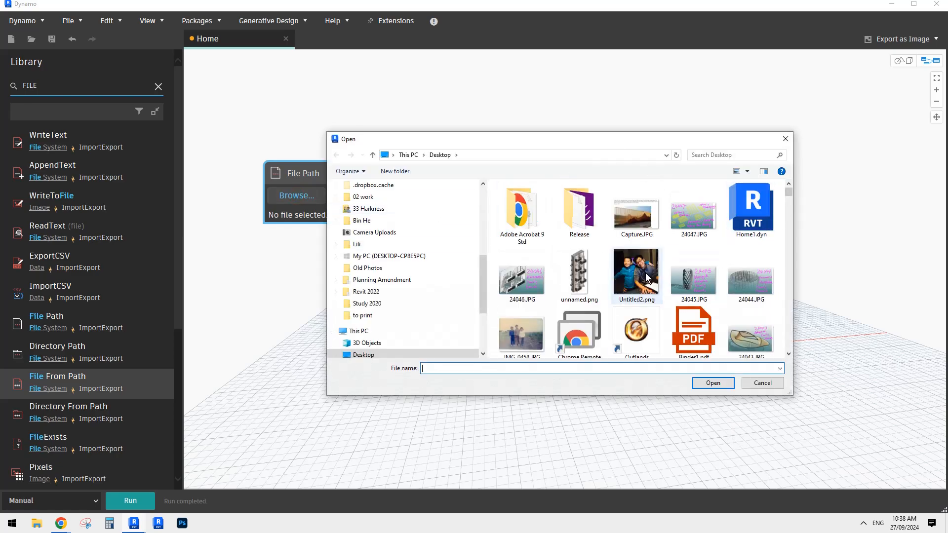
double_click(638, 271)
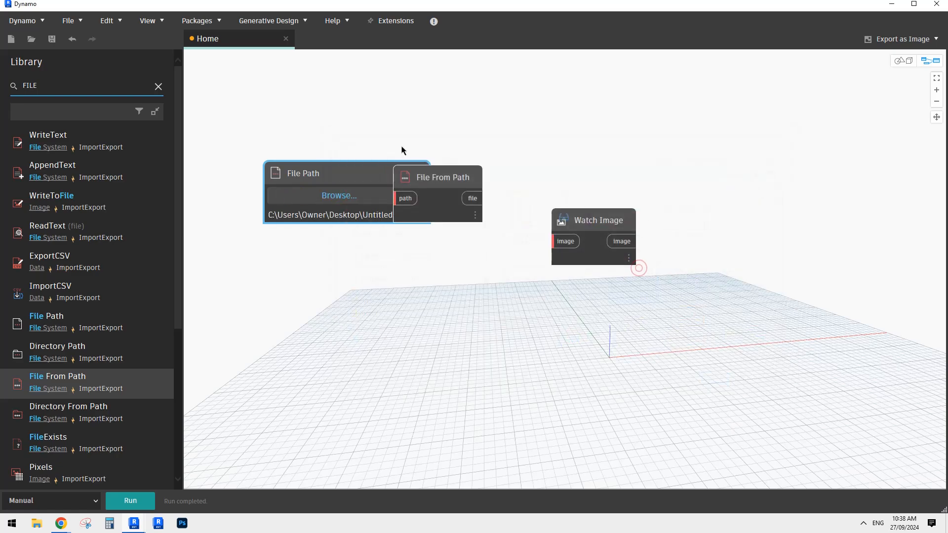
Step: Space the nodes out, connect File Path to the path input of File From Path, and run the graph
drag(350, 177, 343, 176)
drag(446, 178, 534, 181)
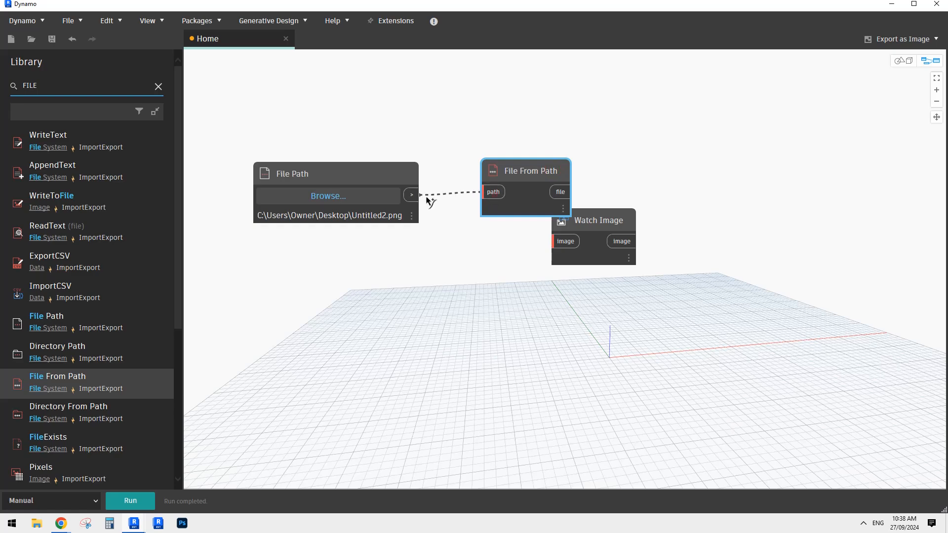
drag(600, 218, 703, 220)
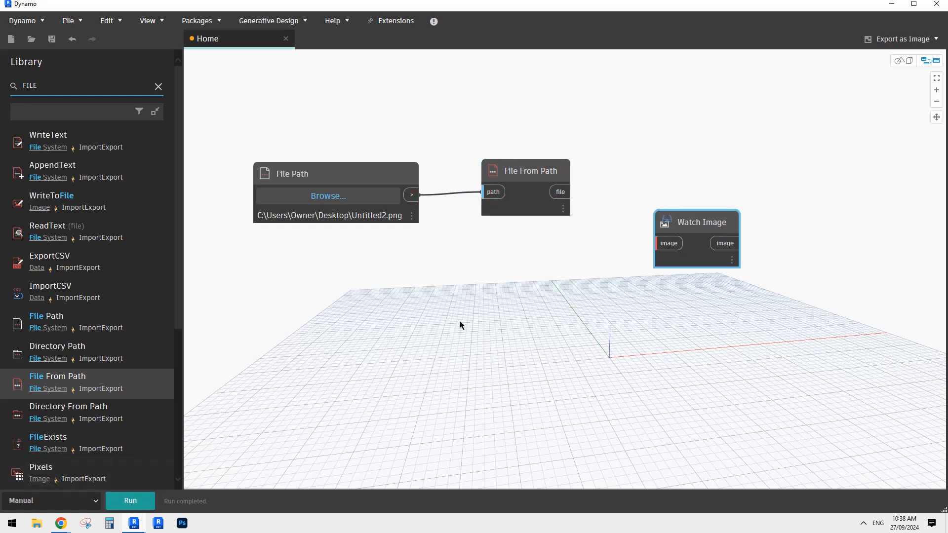
click(137, 499)
mouse_move(568, 212)
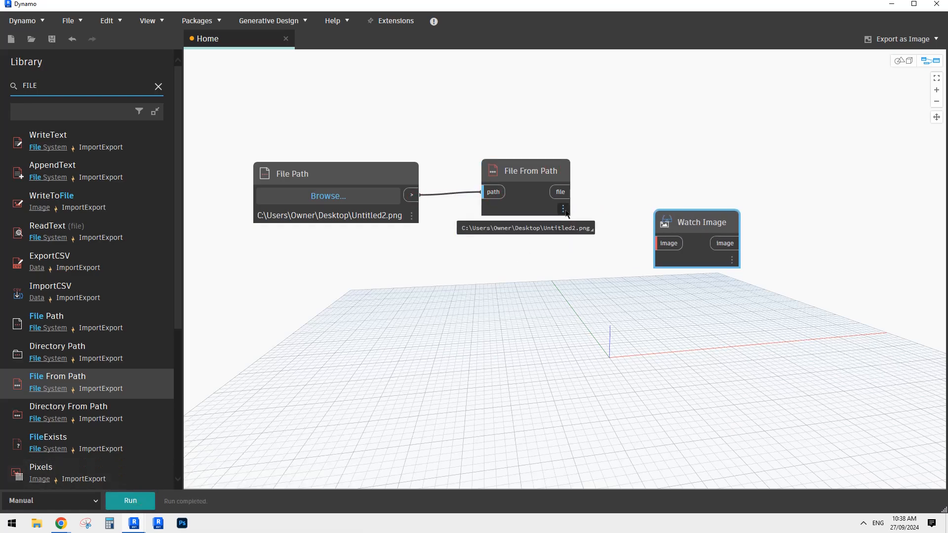
Step: Widen the gap between File From Path and Watch Image, and preview the File From Path output
drag(543, 172, 534, 174)
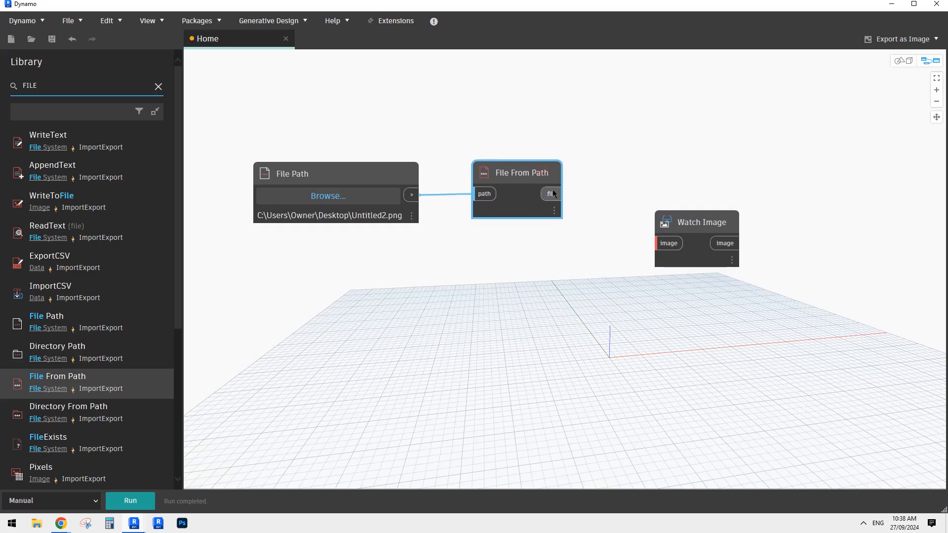
click(655, 155)
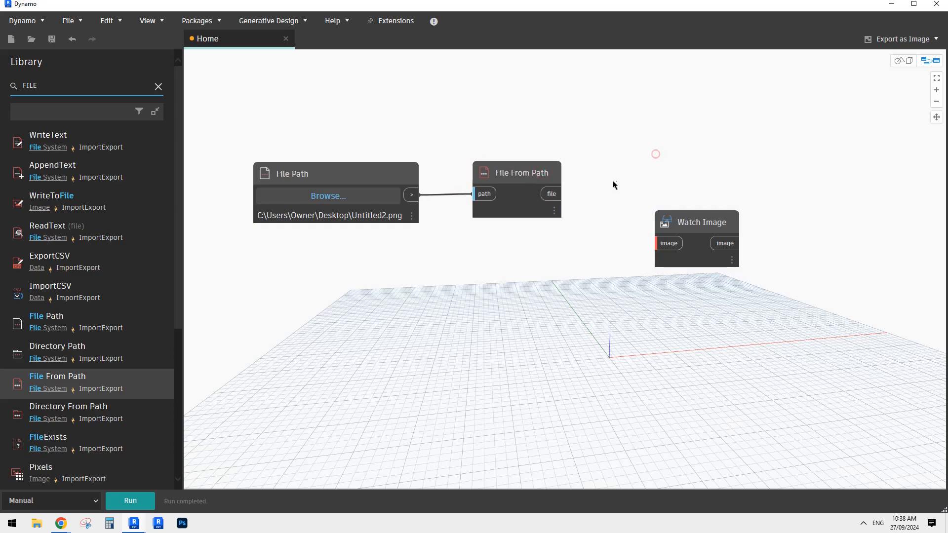
drag(662, 218, 697, 218)
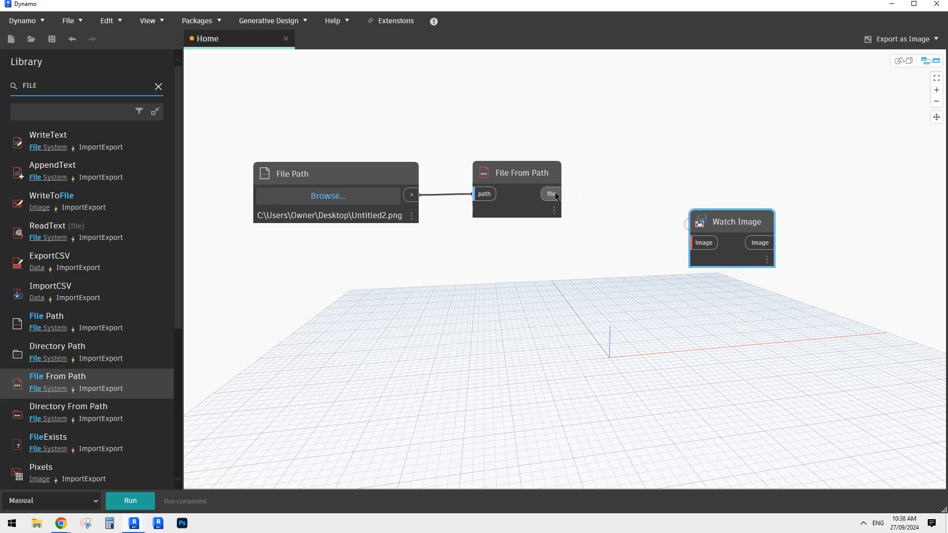
mouse_move(556, 196)
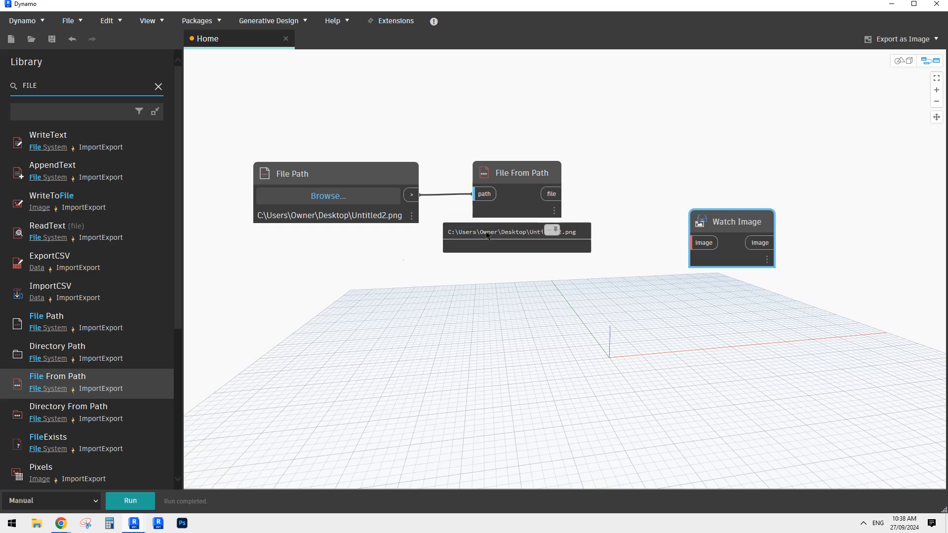
Step: Add an Image.ReadFromFile node and place it after the File From Path node
mouse_move(99, 414)
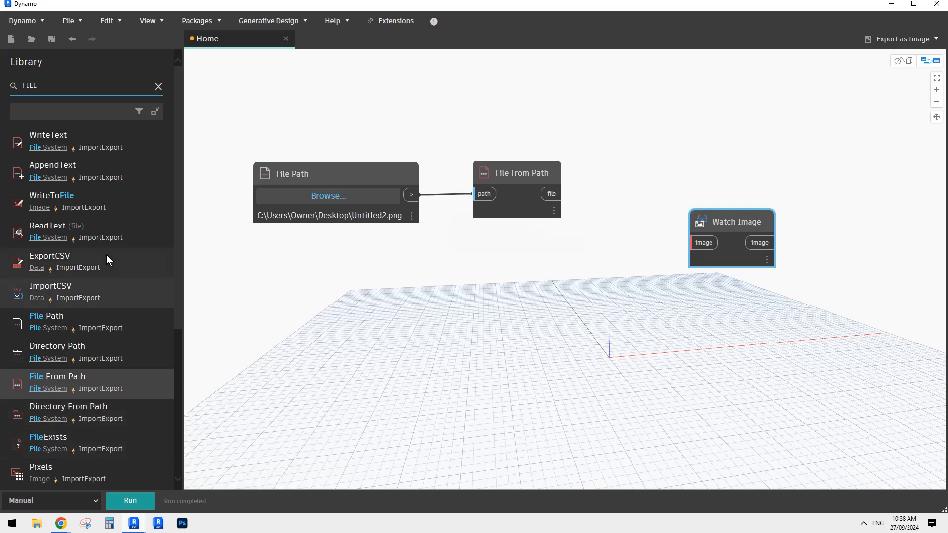
double_click(54, 86)
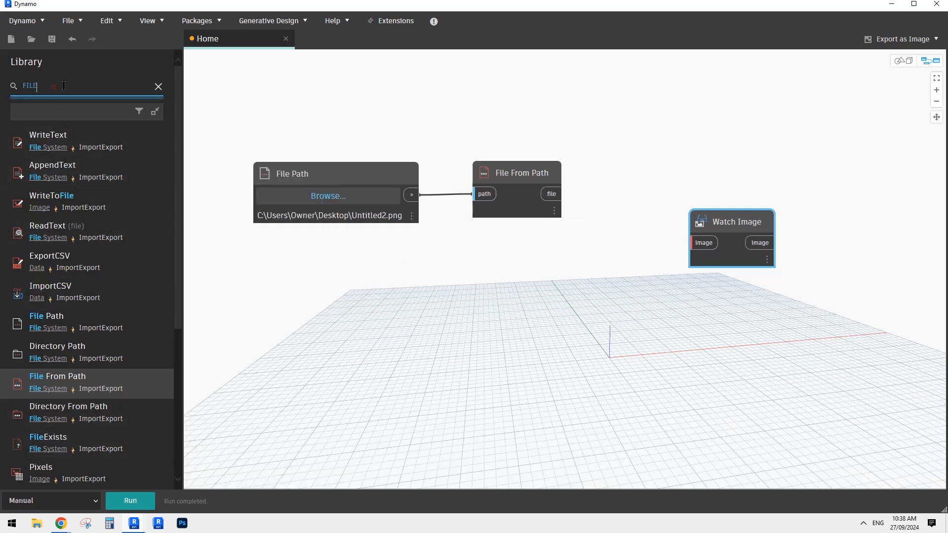
text(IMAGE)
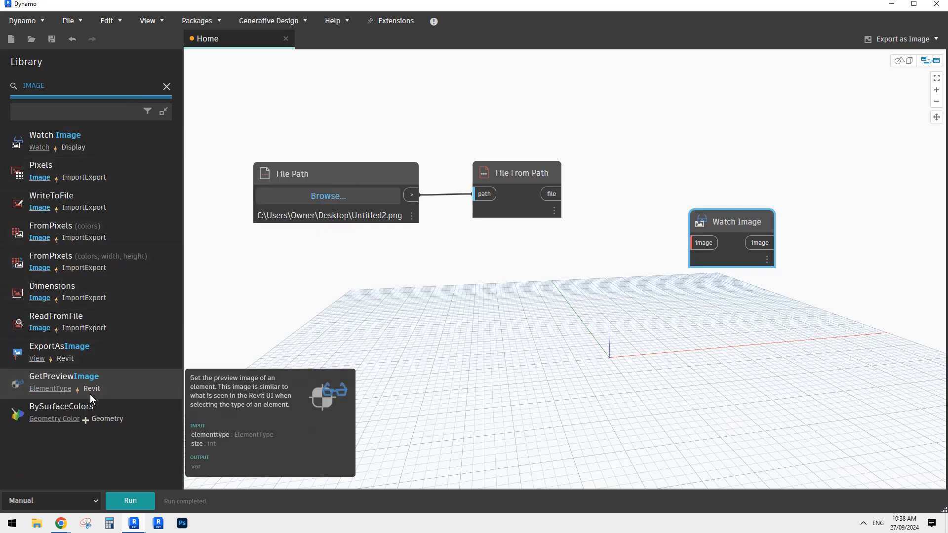
click(81, 322)
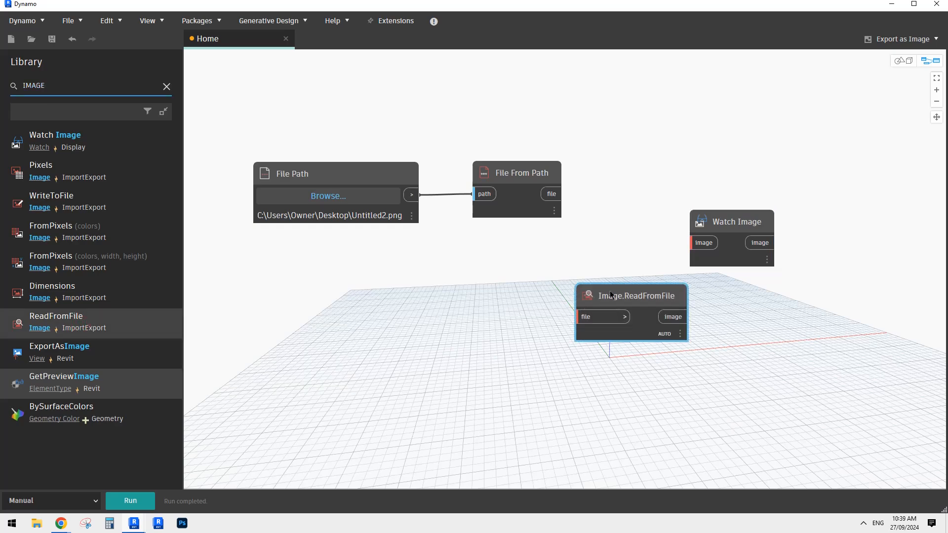
drag(611, 294, 686, 168)
Step: Connect File From Path to Image.ReadFromFile, run the graph, and move Watch Image clear to preview the bitmap output
click(601, 206)
click(126, 501)
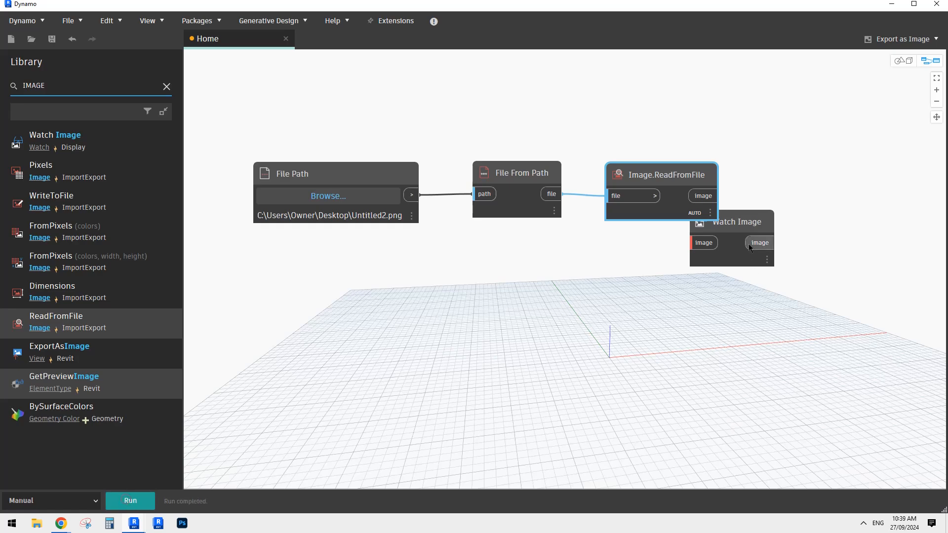
drag(750, 225, 834, 276)
mouse_move(662, 239)
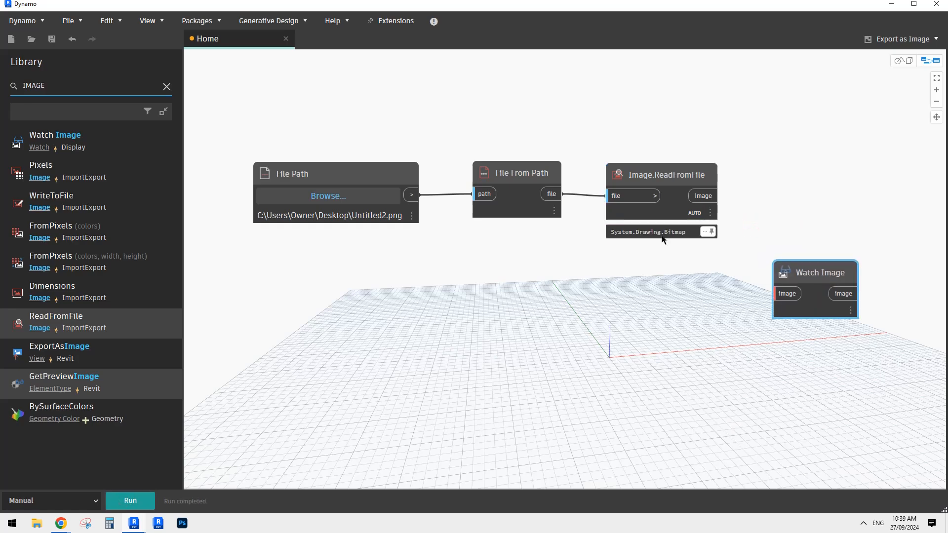
Step: Move Watch Image closer, connect the Image.ReadFromFile output to its image input, and run the graph to display the picture
middle_drag(802, 195, 615, 207)
drag(643, 275, 664, 229)
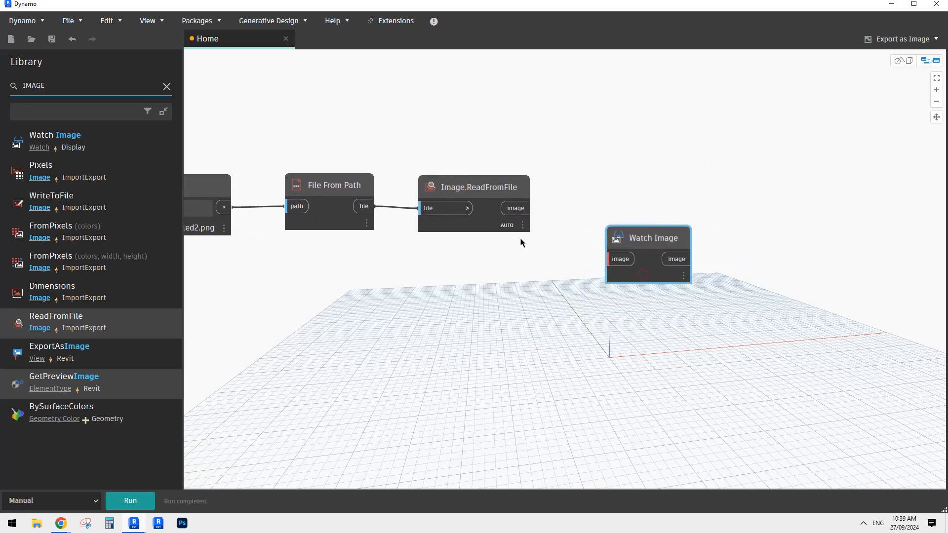
drag(599, 257, 617, 258)
click(148, 500)
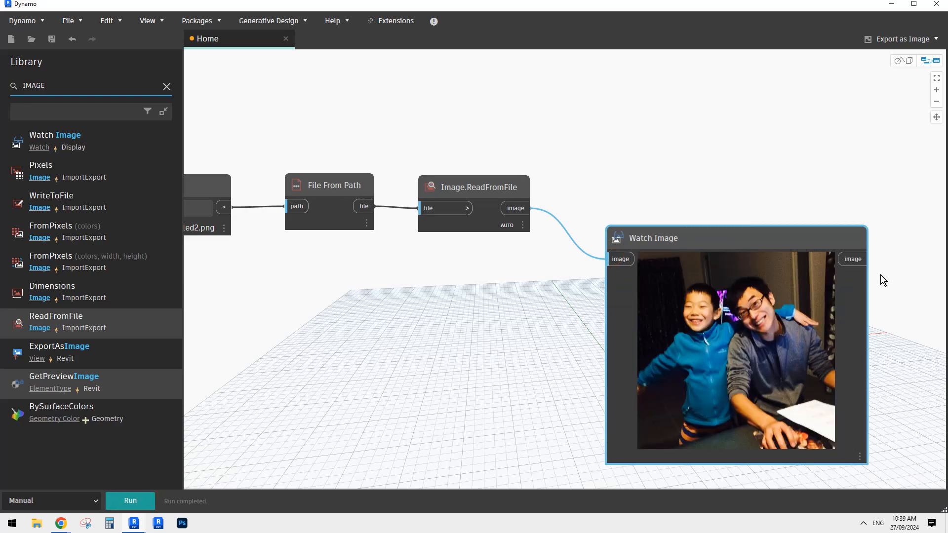
Step: Disconnect the Watch Image node from Image.ReadFromFile and delete it from the graph
click(860, 458)
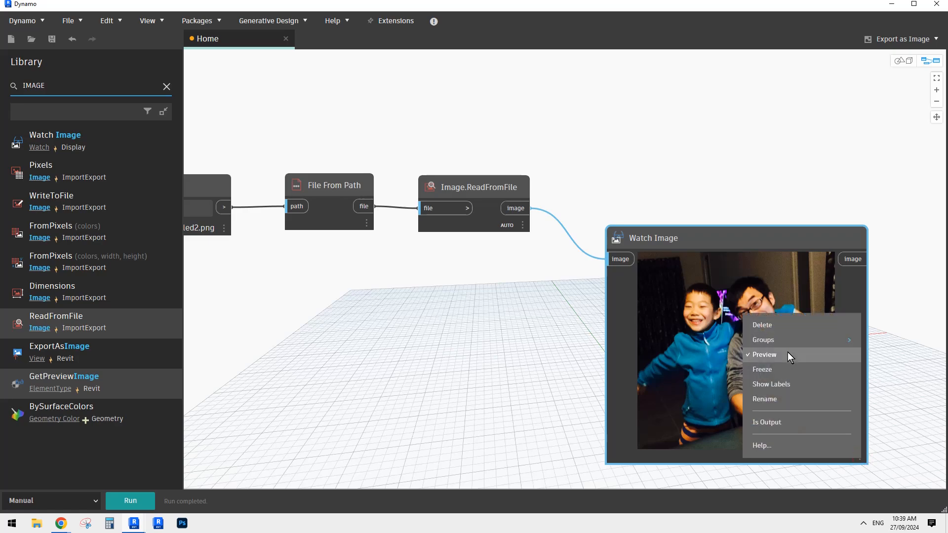
click(552, 355)
click(628, 260)
click(572, 275)
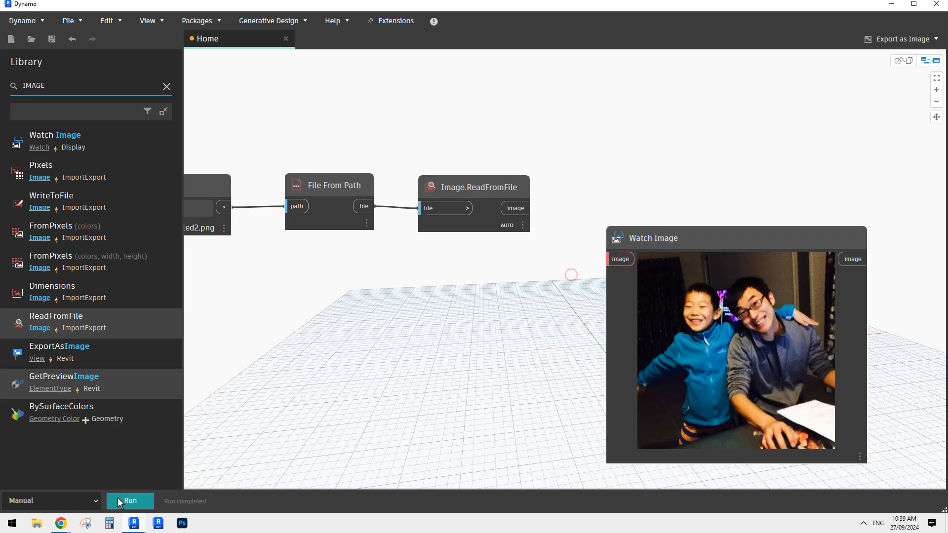
middle_drag(418, 360, 422, 360)
drag(663, 237, 648, 234)
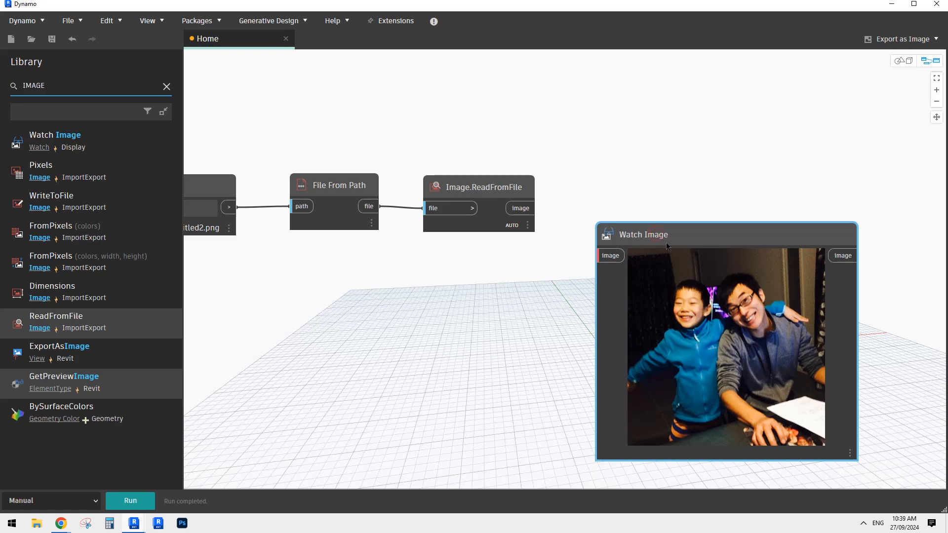
key(Delete)
Step: Tidy the row of File Path, File From Path and Image.ReadFromFile nodes, leaving free space after the last one
middle_drag(628, 231, 606, 252)
click(550, 291)
drag(477, 204, 484, 205)
middle_drag(360, 327, 483, 334)
drag(423, 205, 420, 209)
drag(546, 214, 536, 215)
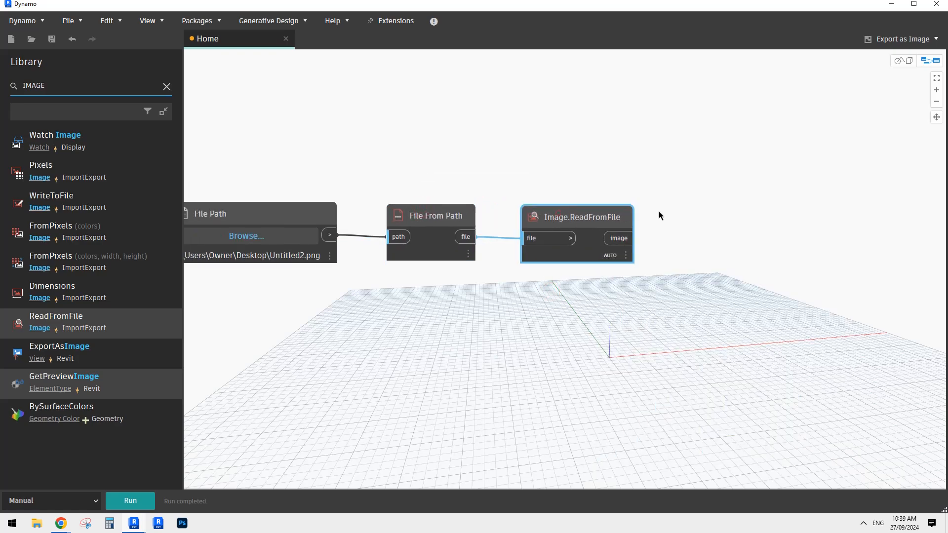
middle_drag(658, 214, 594, 290)
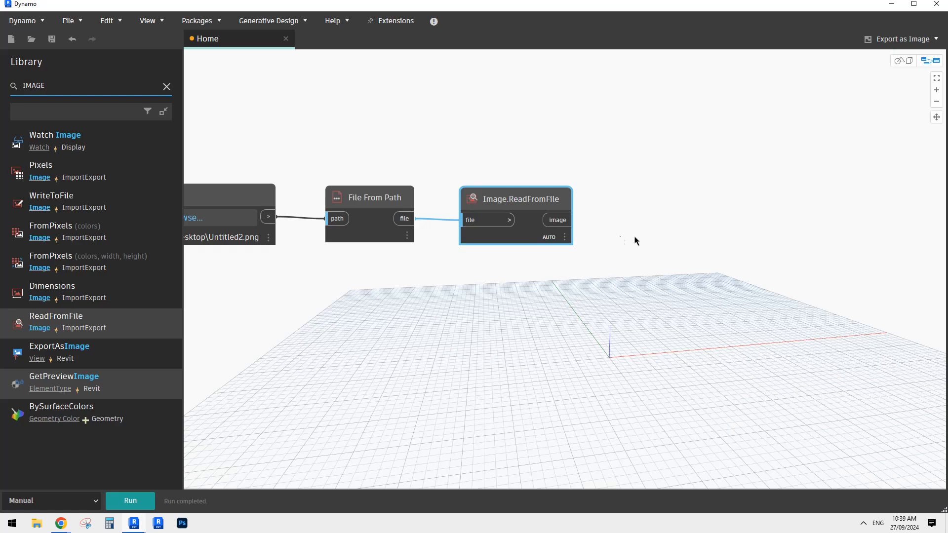
middle_drag(635, 241, 613, 241)
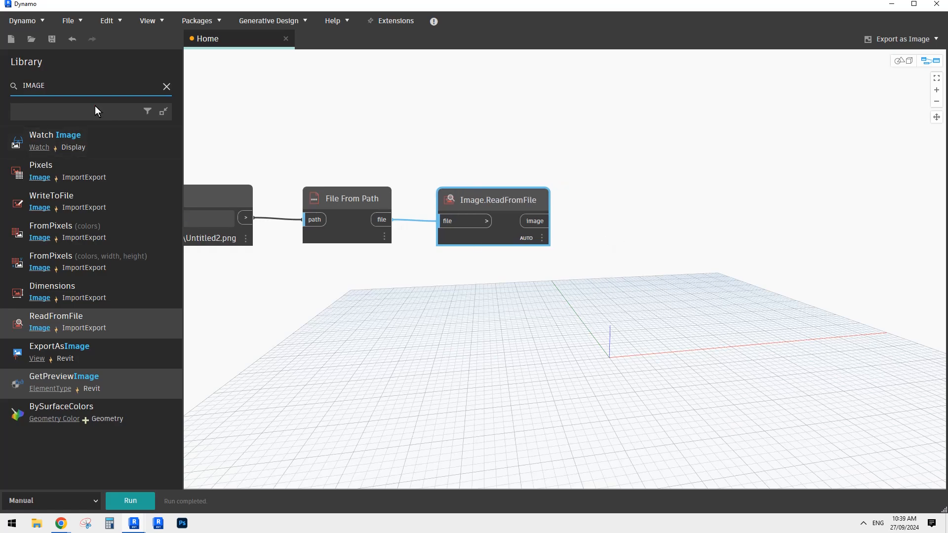
Step: Clear the IMAGE search and search the node library for COLOR
click(85, 83)
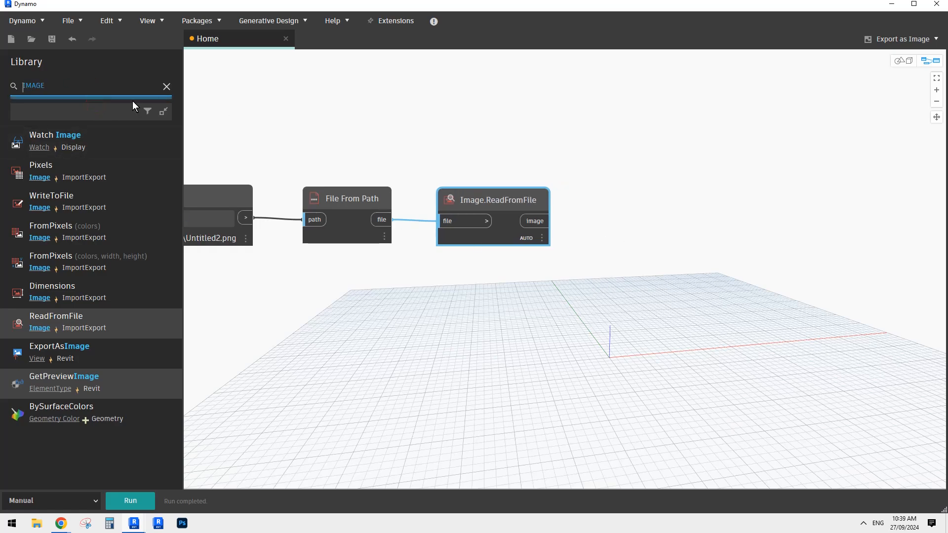
click(166, 87)
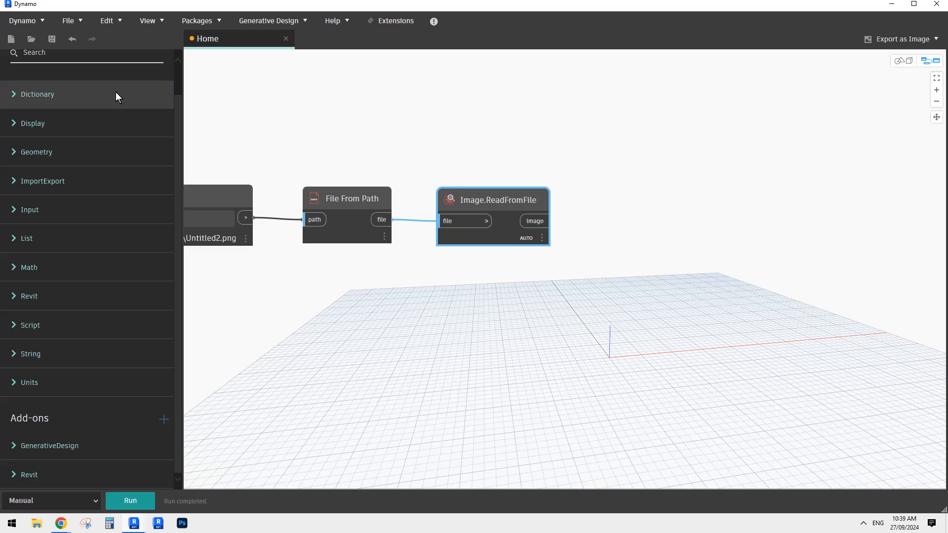
scroll(120, 153, up, 2)
click(70, 86)
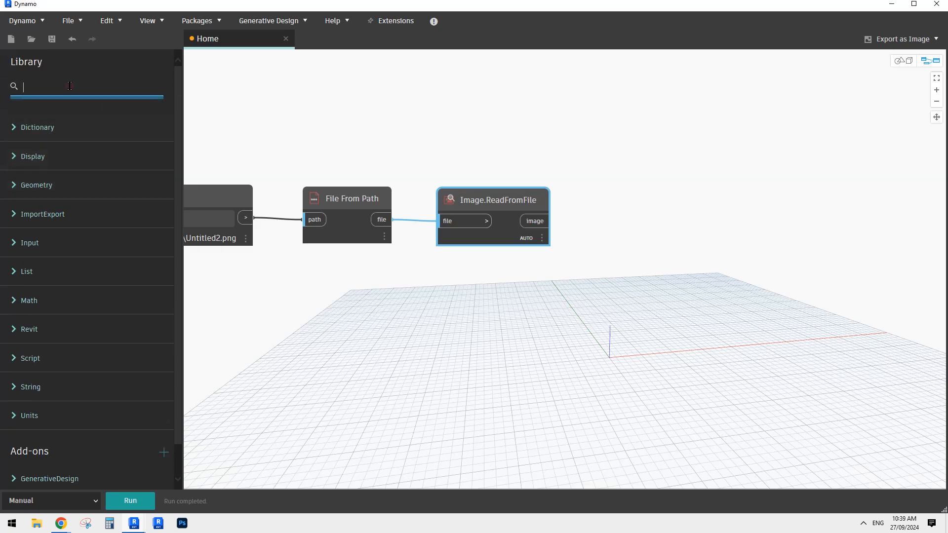
text(COLOR)
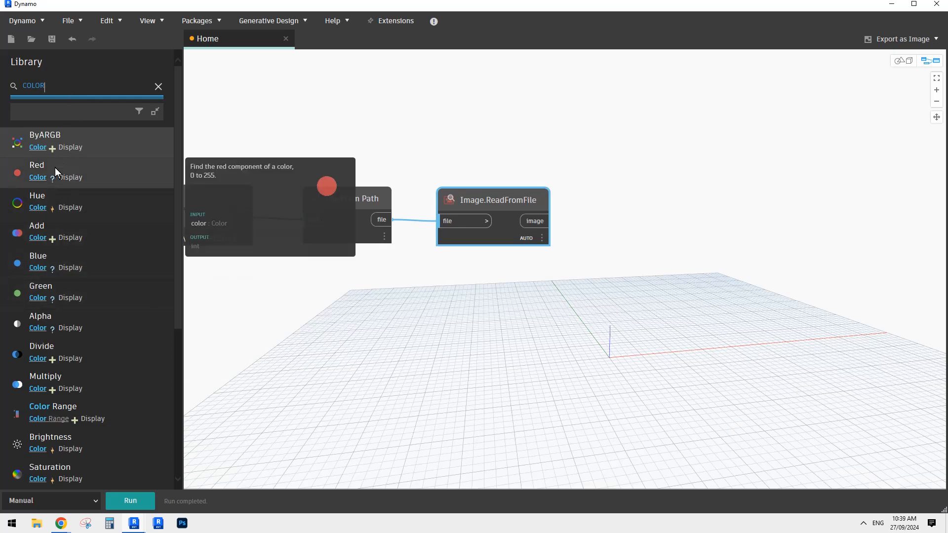
Step: Try a Color.ByARGB node after Image.ReadFromFile and delete it again
mouse_move(92, 175)
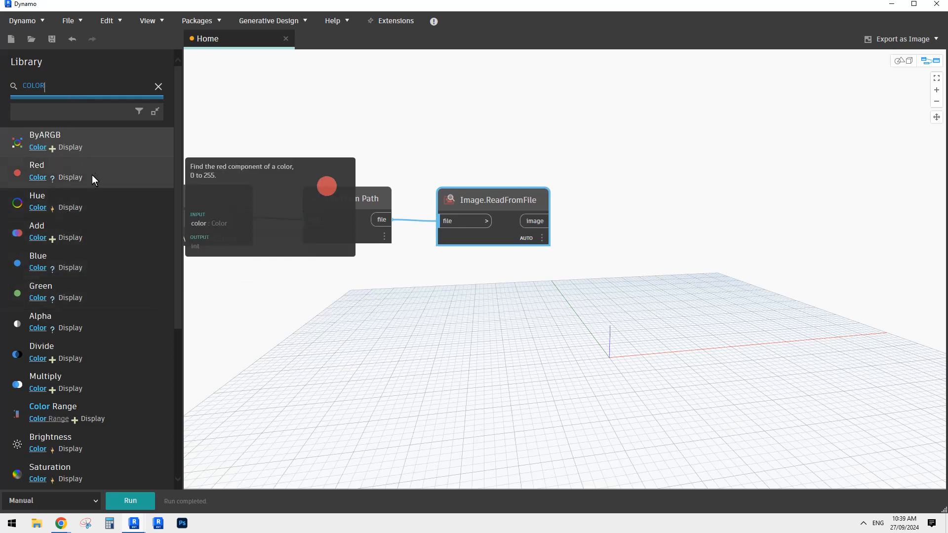
click(85, 144)
drag(619, 309, 640, 214)
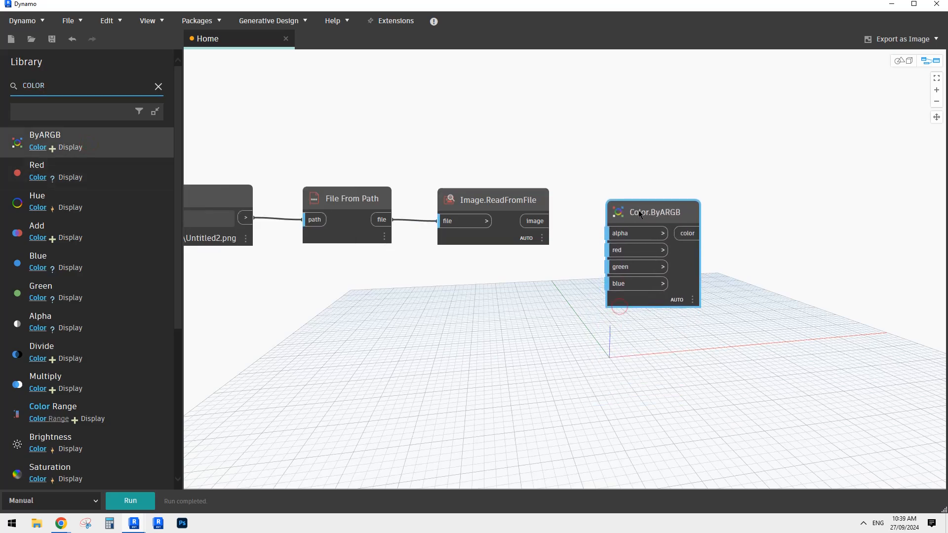
click(657, 216)
key(Delete)
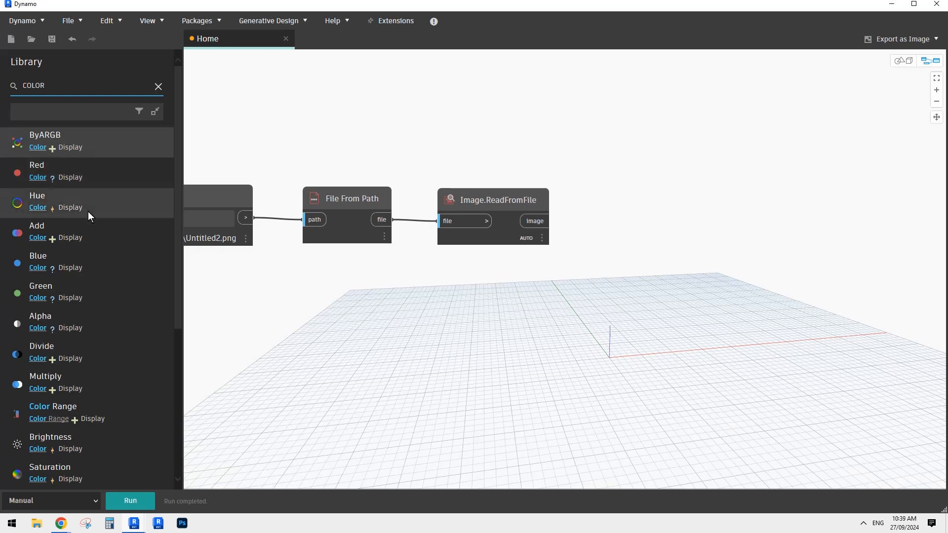
Step: Try a Color.Hue node after Image.ReadFromFile and delete it again
mouse_move(81, 148)
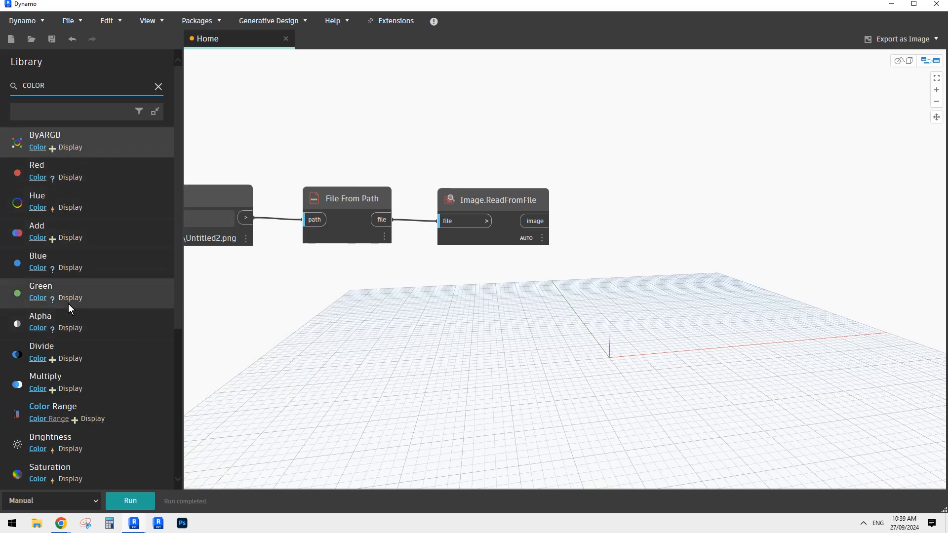
mouse_move(75, 340)
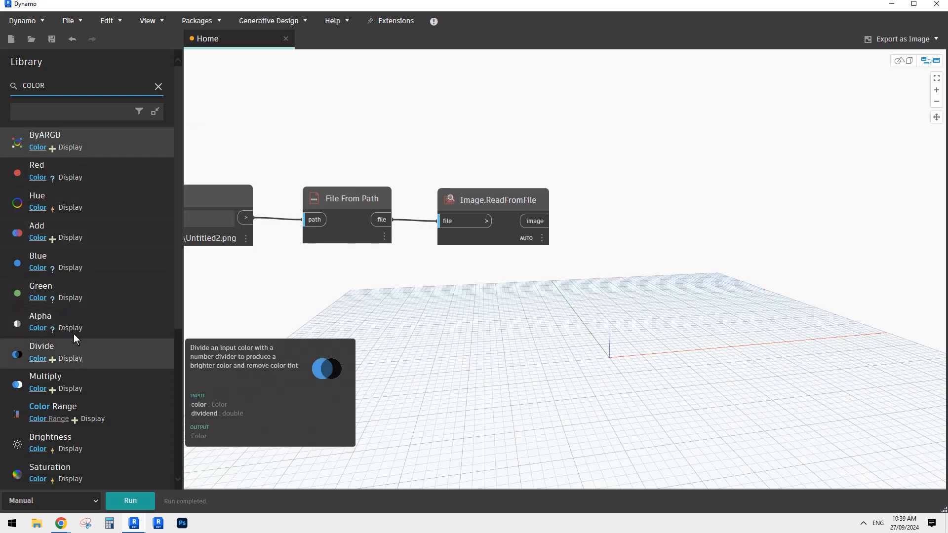
click(95, 205)
drag(580, 262, 644, 230)
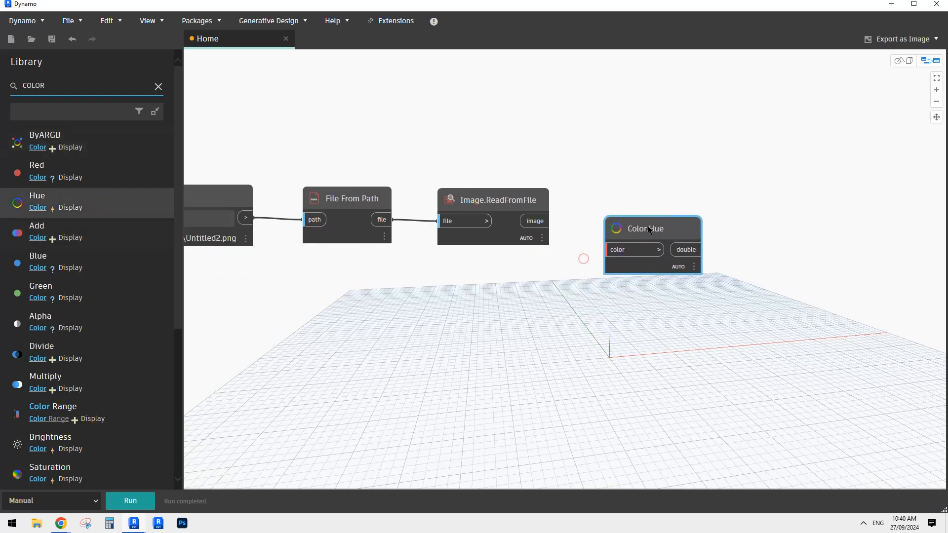
key(Delete)
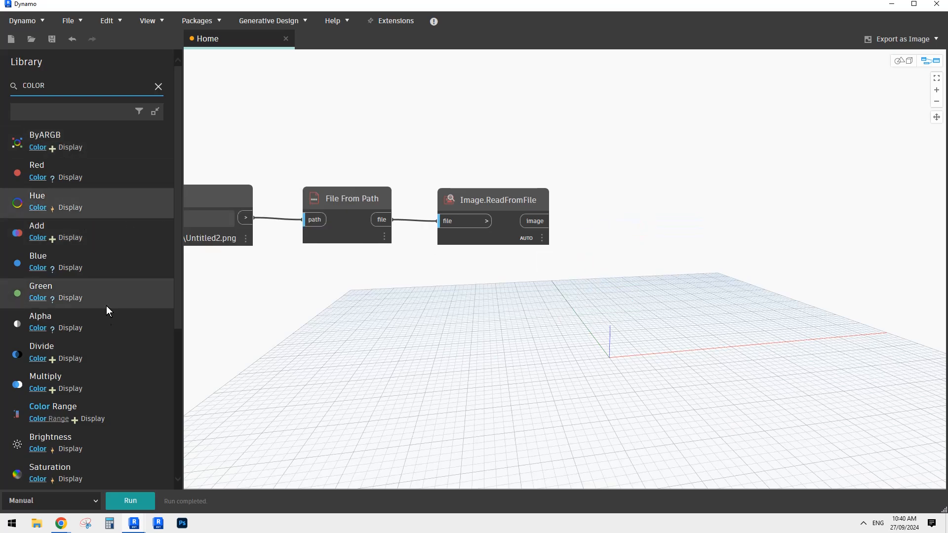
Step: Look through the remaining COLOR search results and their node descriptions
mouse_move(102, 388)
scroll(123, 363, down, 4)
mouse_move(122, 363)
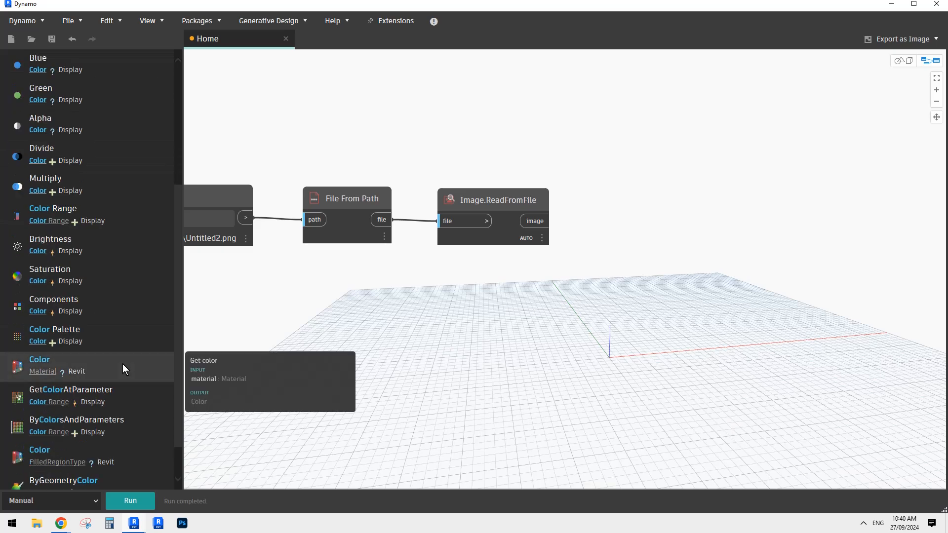
scroll(85, 368, down, 1)
mouse_move(118, 420)
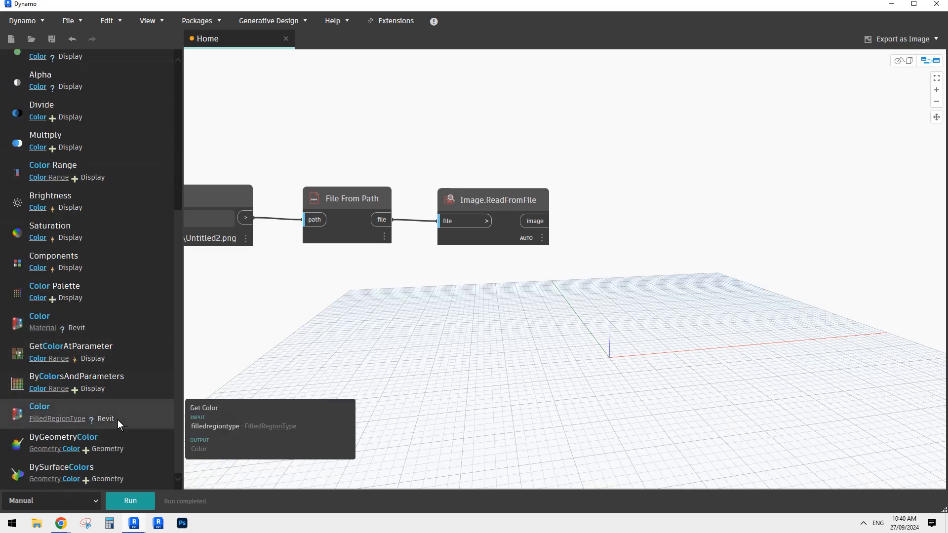
scroll(120, 419, up, 5)
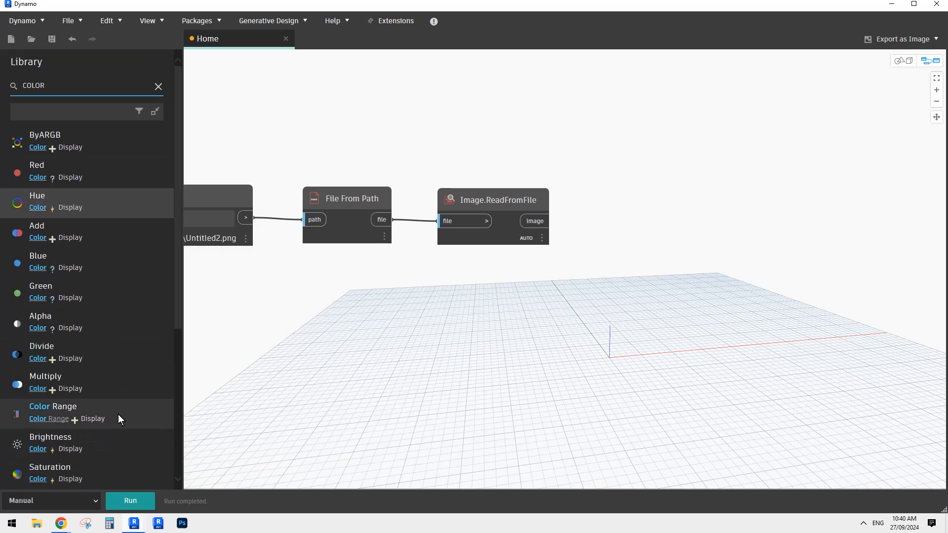
Step: Clear the search and examine the Color and Color Range nodes in the library's Display category
click(158, 88)
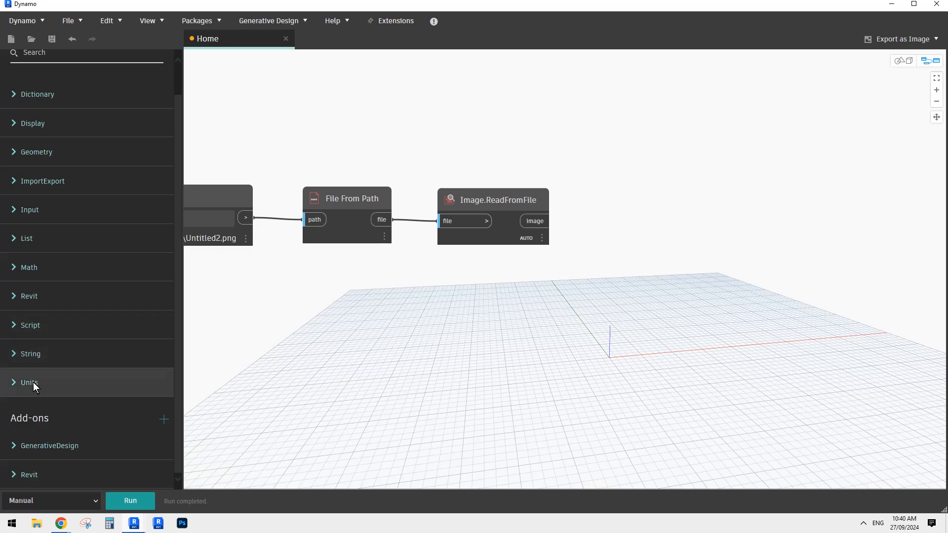
scroll(87, 380, up, 1)
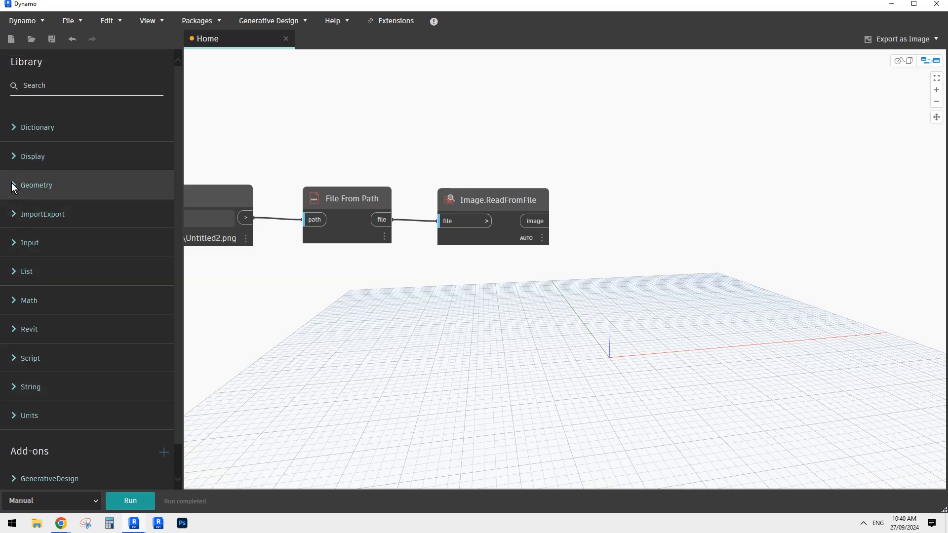
click(14, 157)
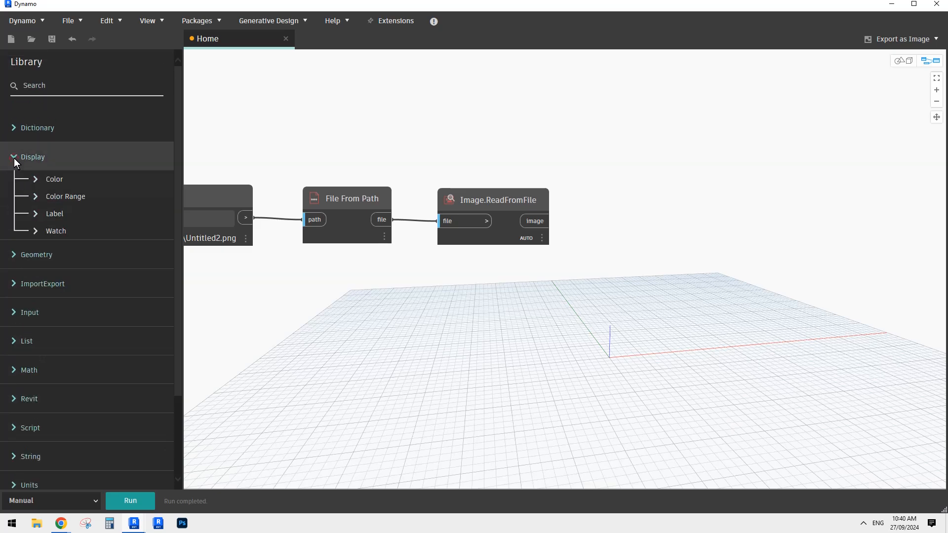
click(52, 179)
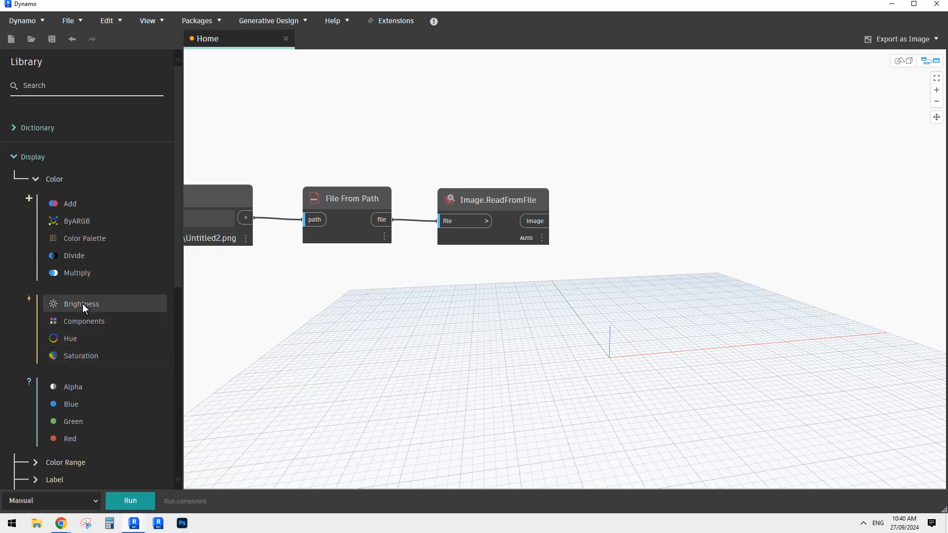
scroll(83, 390, down, 1)
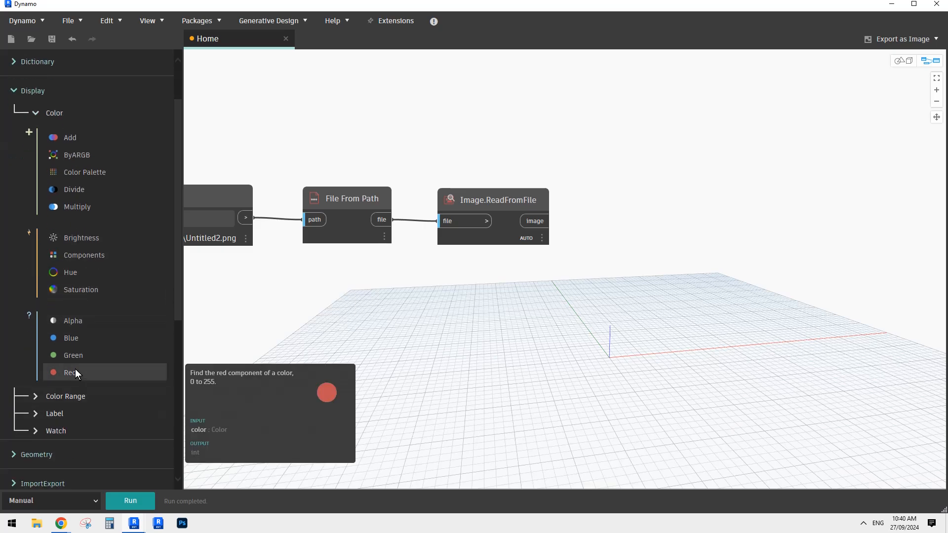
click(38, 395)
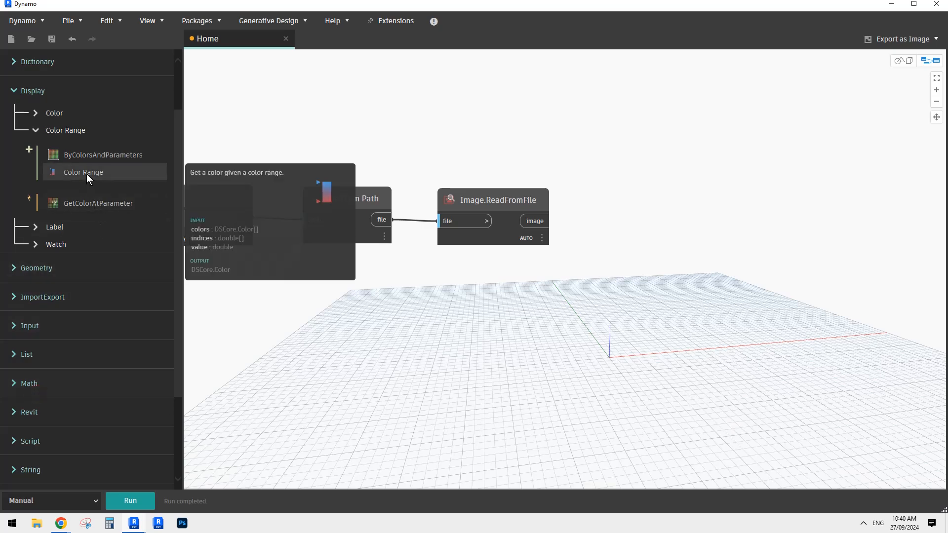
click(40, 113)
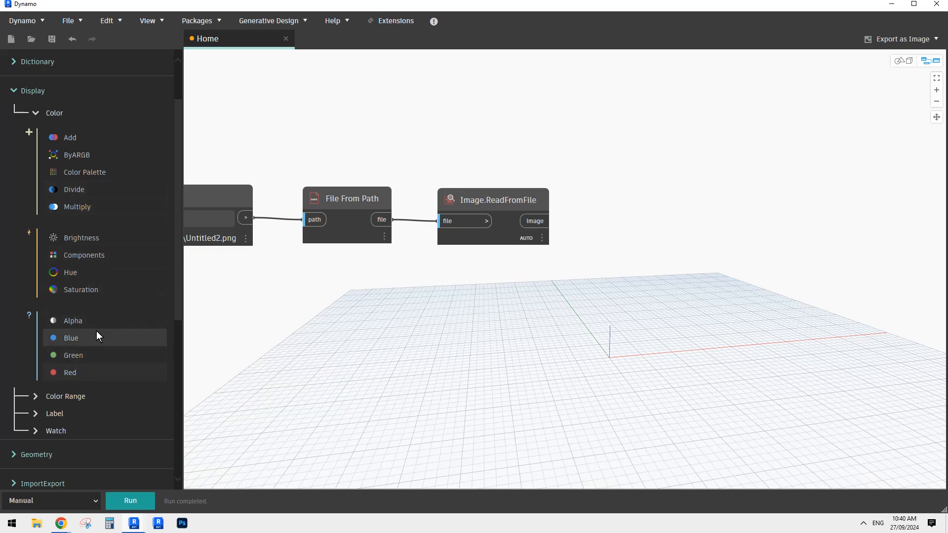
mouse_move(92, 320)
mouse_move(91, 292)
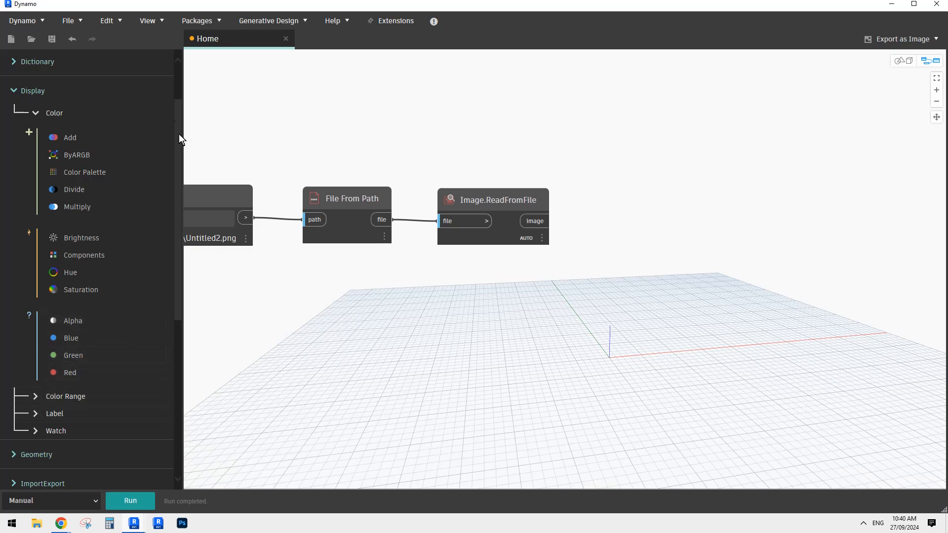
scroll(56, 79, up, 3)
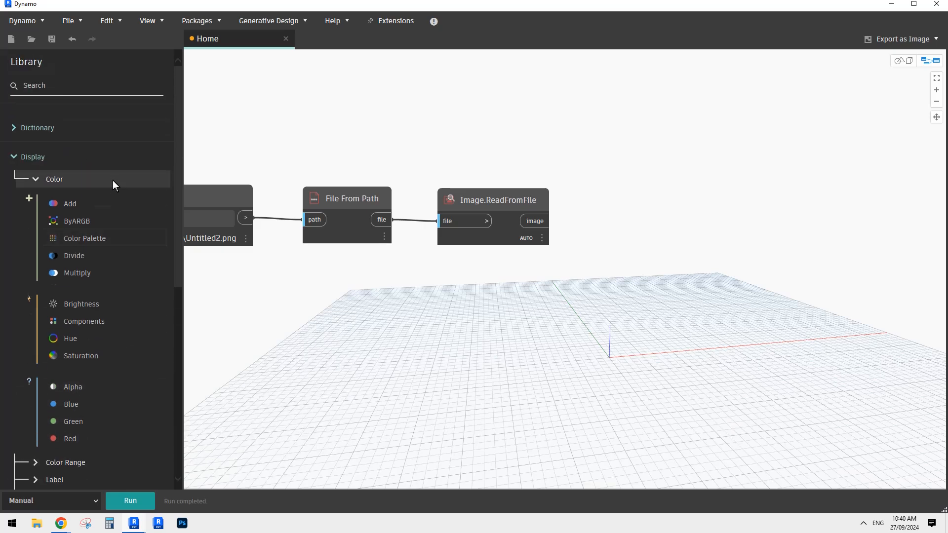
Step: Search the library for RGB, place a Color.ByARGB node after Image.ReadFromFile, and delete it again
click(51, 86)
text(RGB)
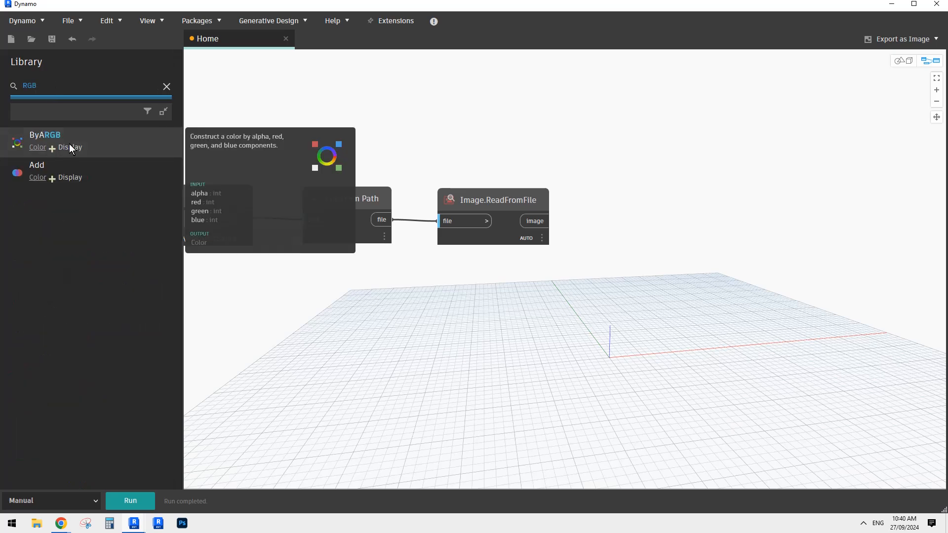
click(71, 148)
drag(631, 276, 659, 229)
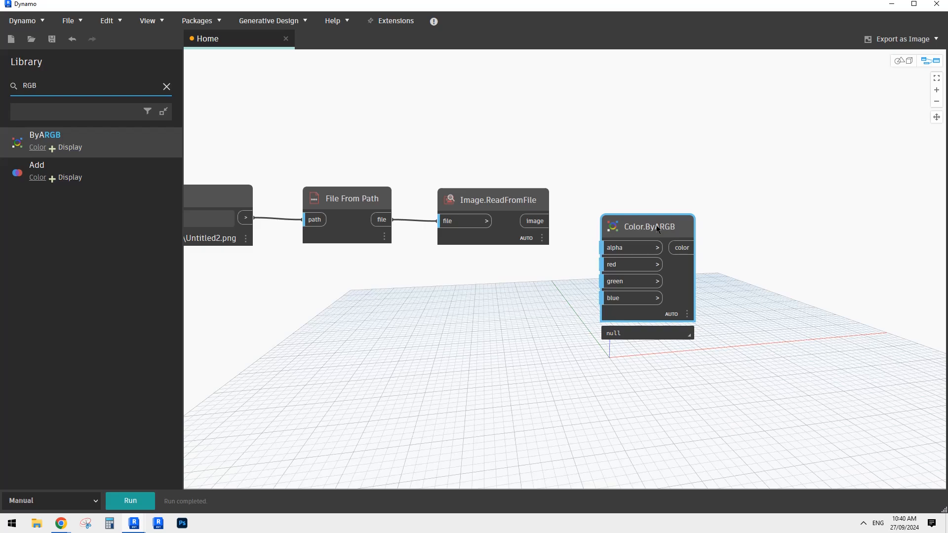
click(657, 228)
key(Delete)
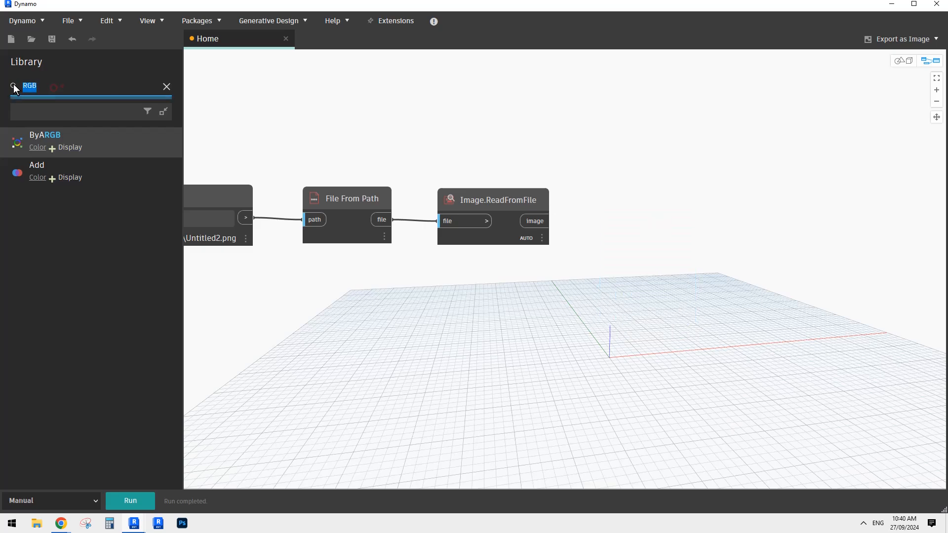
Step: Search the library for COLOR and look through the resulting nodes and their descriptions
text(COLOR)
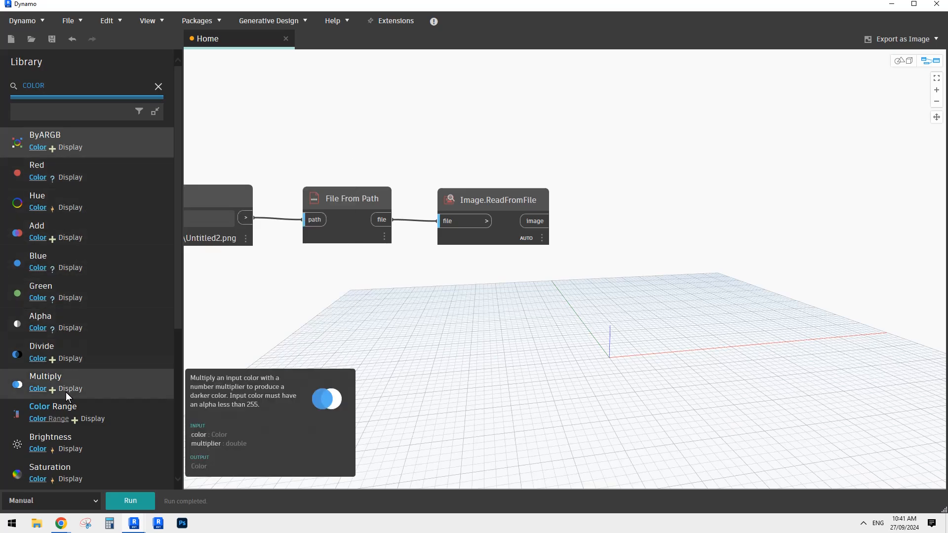
scroll(102, 419, down, 5)
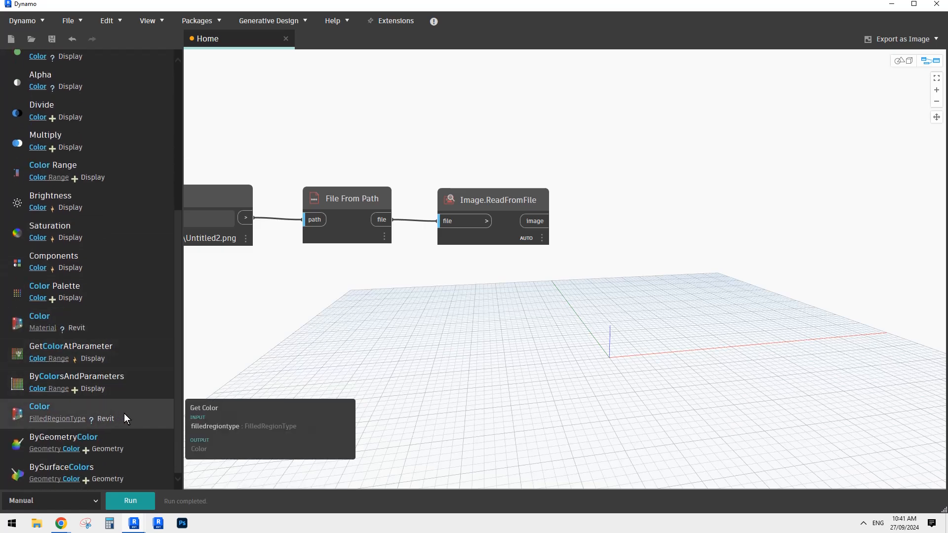
scroll(123, 410, up, 5)
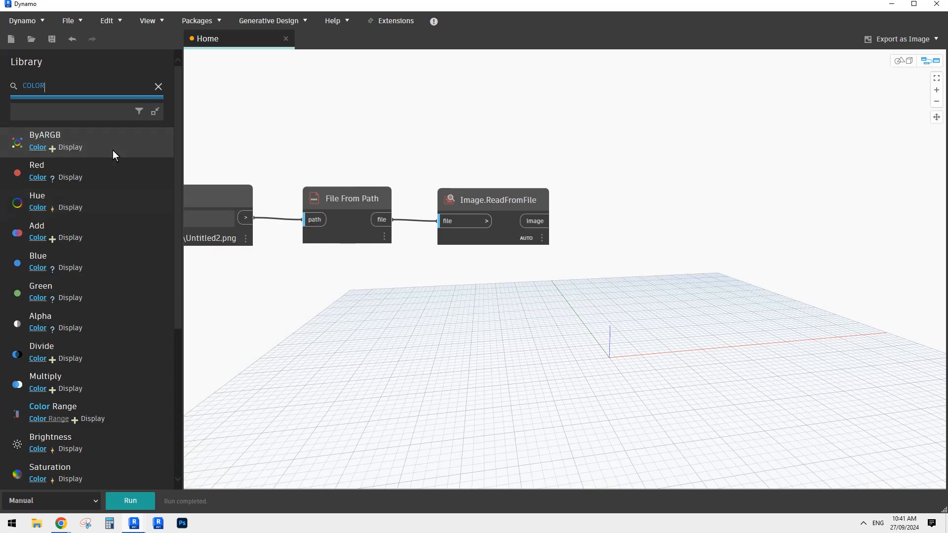
mouse_move(108, 148)
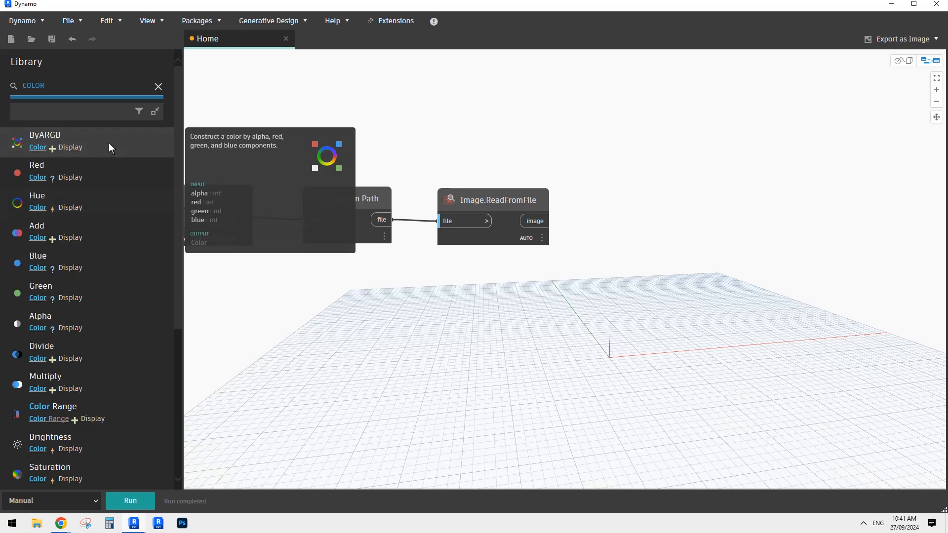
Step: Try a Color.Red node wired to the image output of Image.ReadFromFile, run the graph, and delete the node again
click(91, 174)
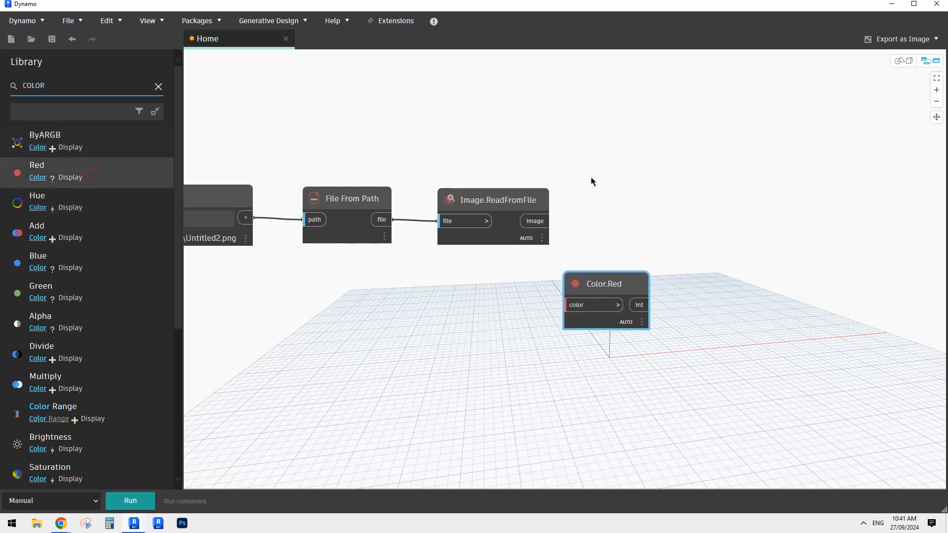
drag(595, 305, 627, 272)
click(627, 271)
click(540, 226)
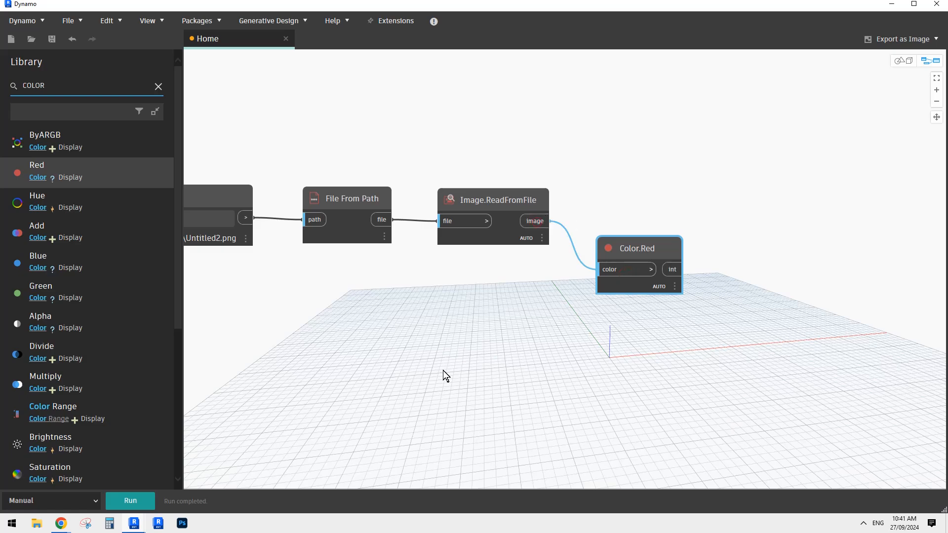
click(130, 500)
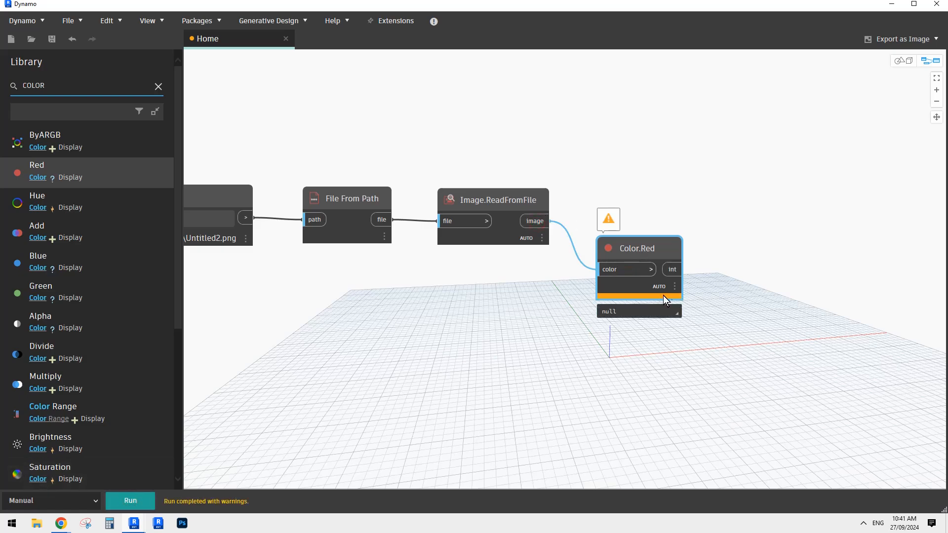
mouse_move(673, 312)
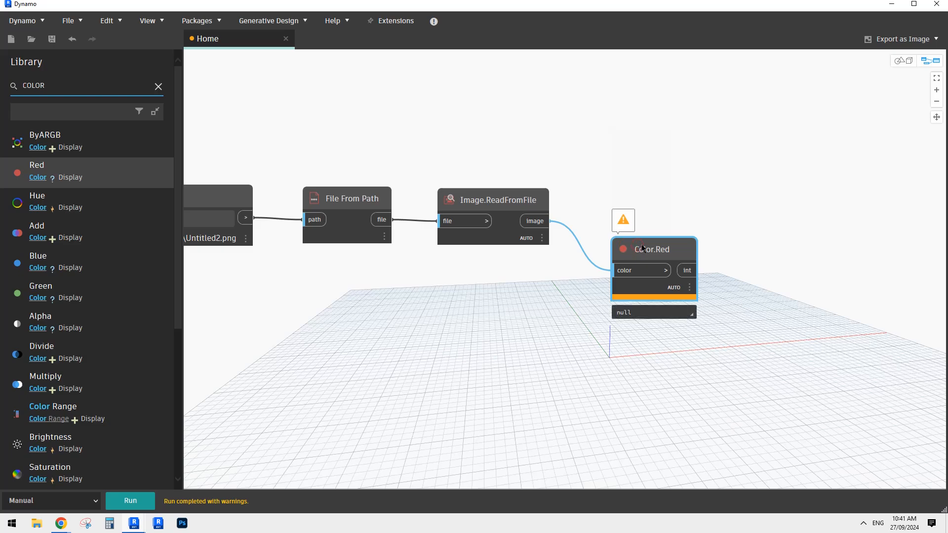
key(Delete)
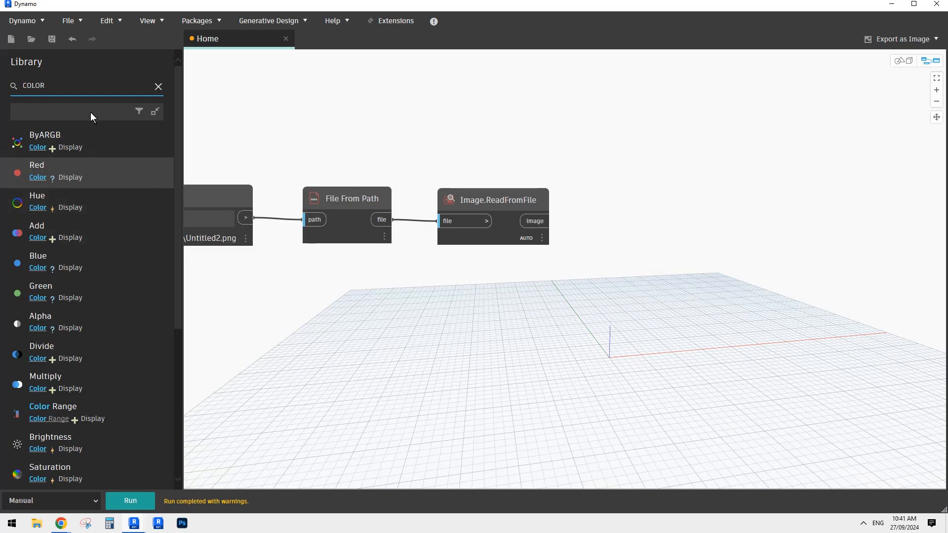
Step: Search the library for SAMPLE and for IMAGE, and examine the description of the image Pixels node
click(75, 87)
text(IMAG)
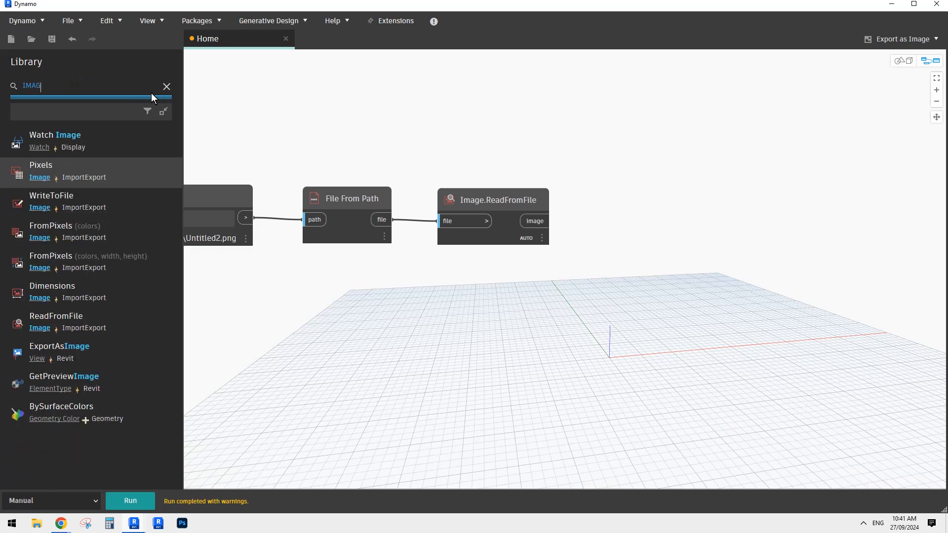
key(BackSpace)
key(BackSpace)
key(BackSpace)
key(BackSpace)
text(SAMPE)
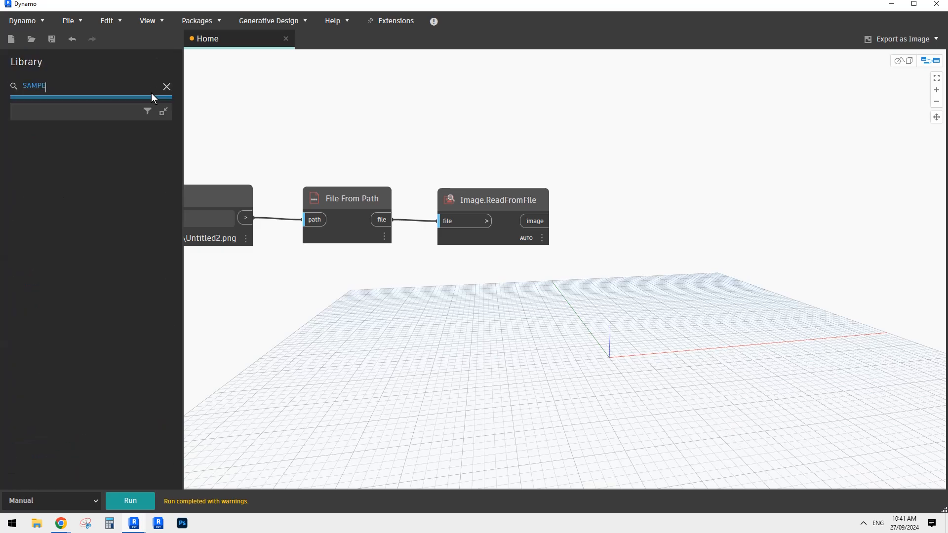
key(BackSpace)
text(LE)
double_click(91, 86)
text(IMAGE)
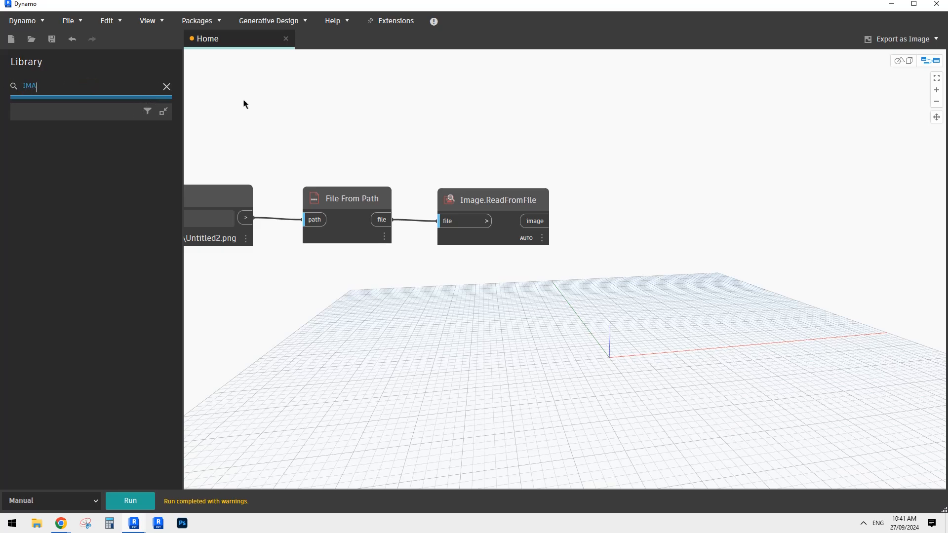
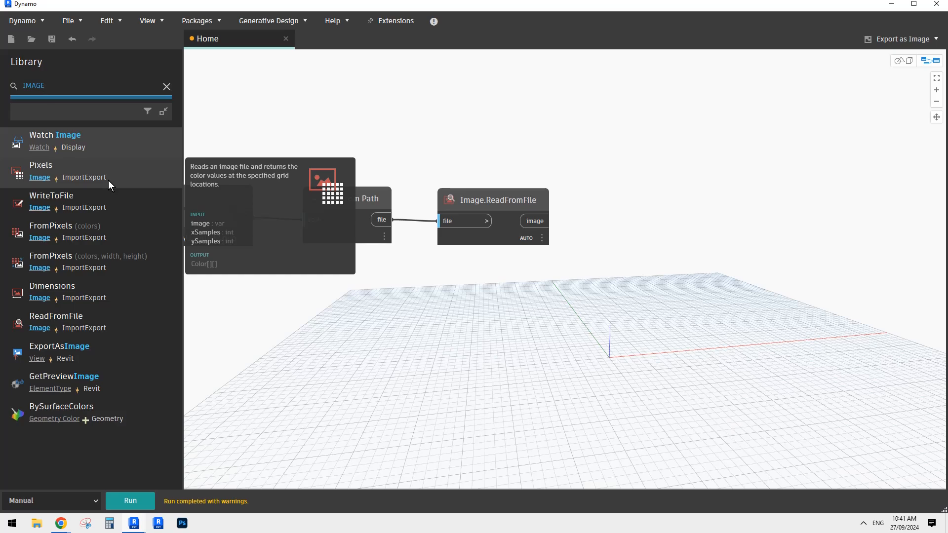
Step: Clear the library search and look through the String, Script, Display and Input categories
click(167, 85)
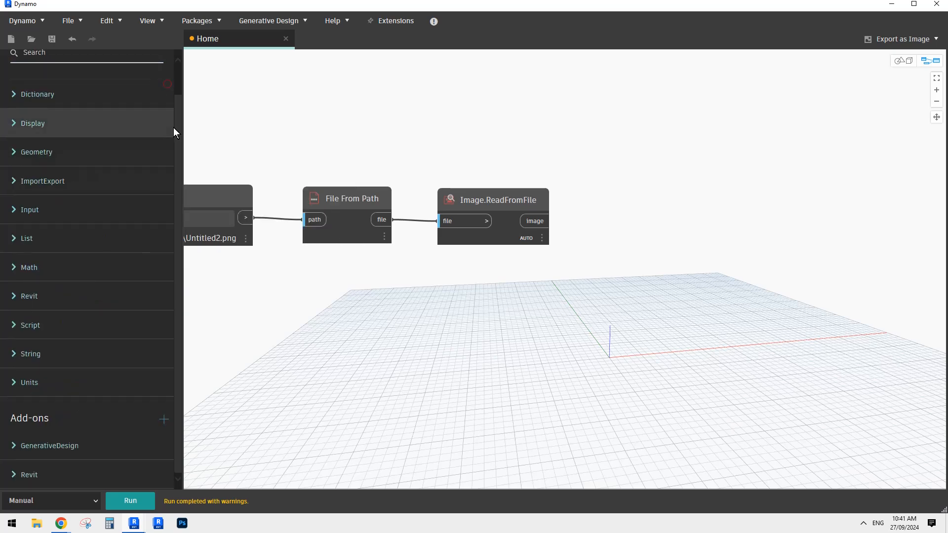
click(12, 353)
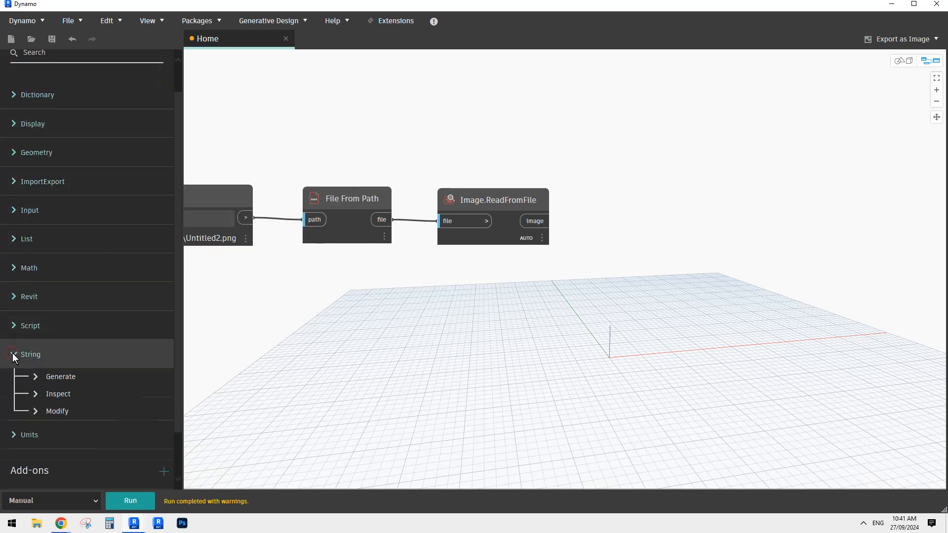
click(13, 353)
click(16, 327)
click(17, 324)
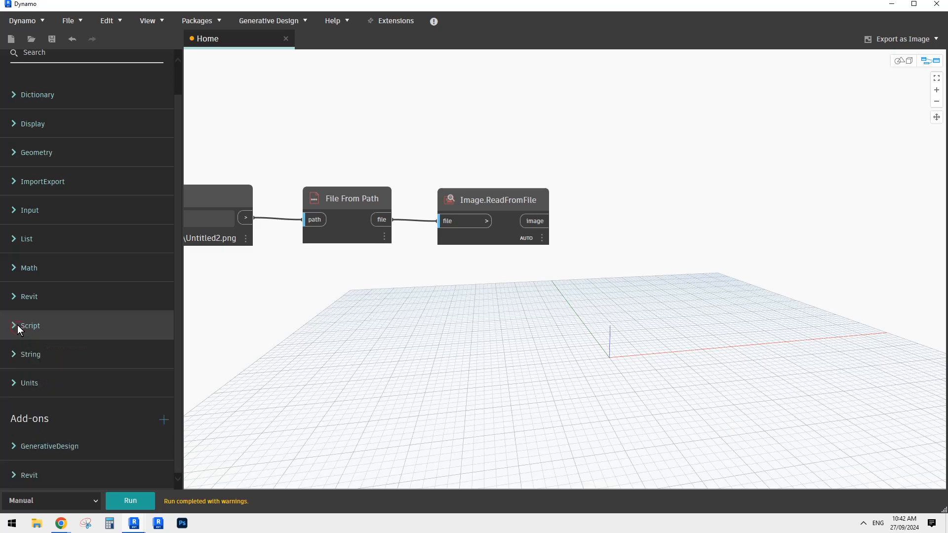
scroll(28, 242, up, 2)
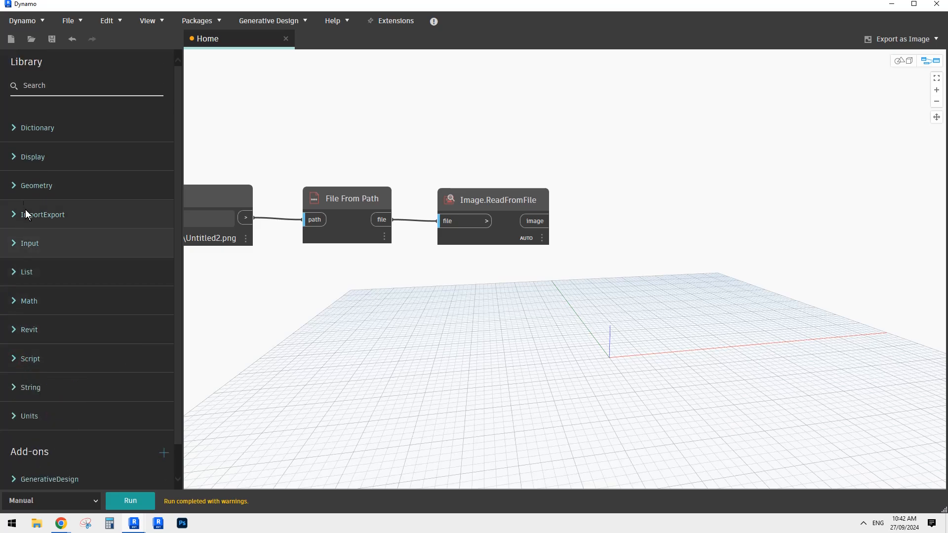
click(15, 157)
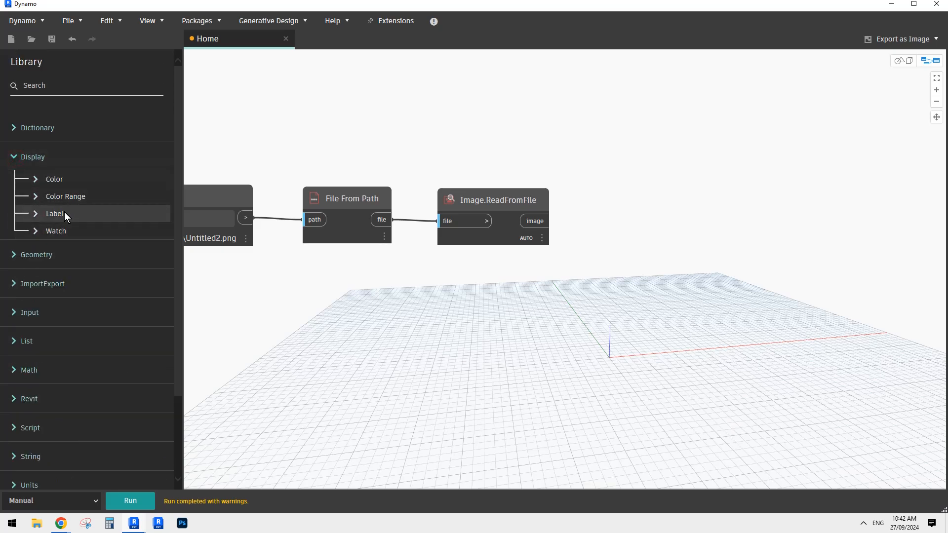
click(23, 157)
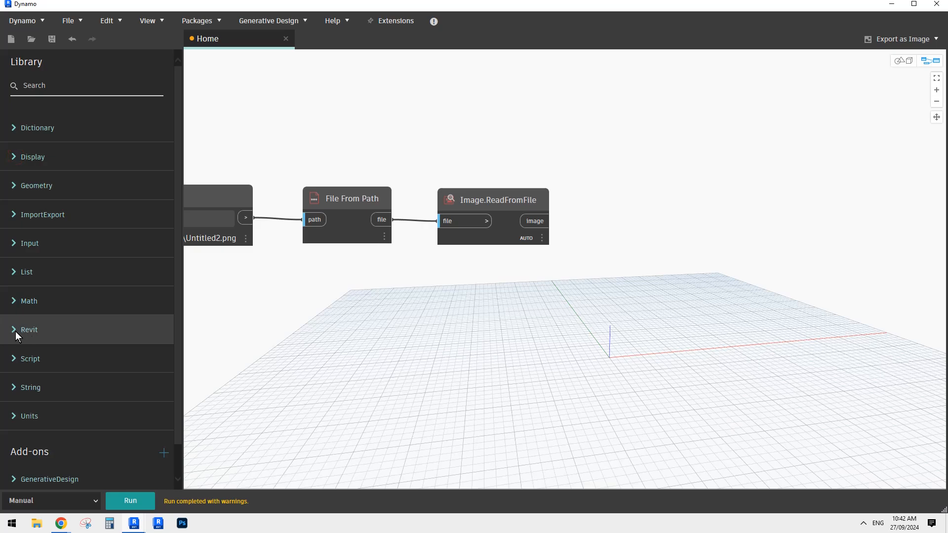
scroll(30, 390, down, 2)
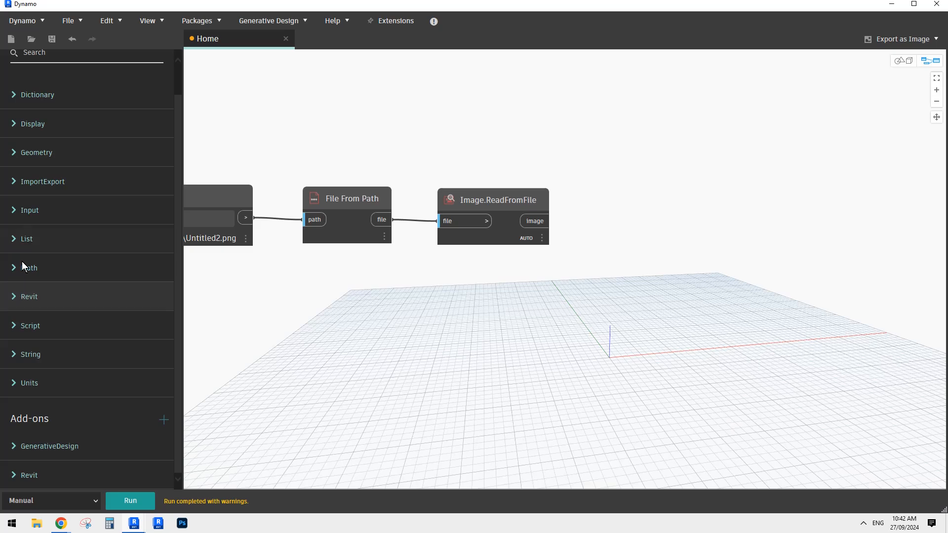
click(16, 211)
click(16, 209)
Step: Add Image.FromPixels (colors) and Image.Pixels nodes from the ImportExport Image group, placed one above the other beyond Image.ReadFromFile
click(18, 183)
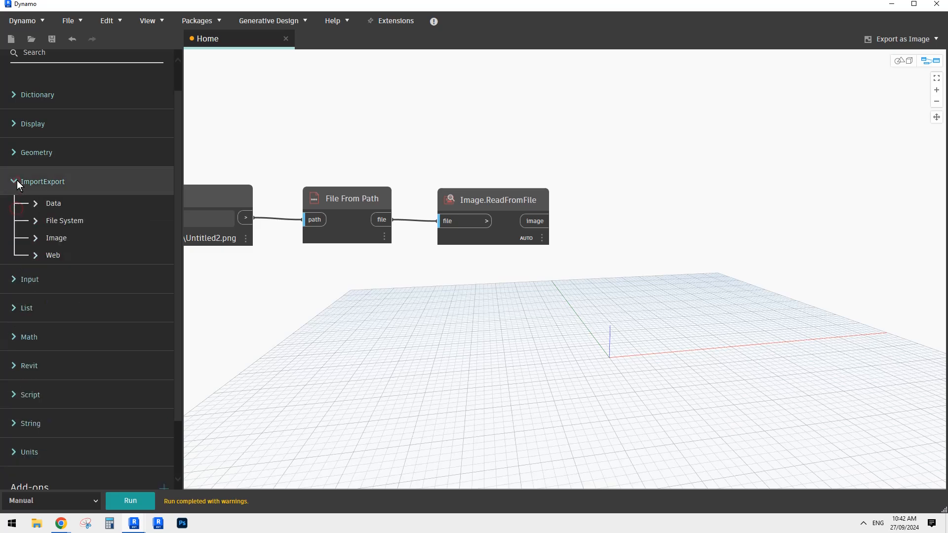
click(34, 237)
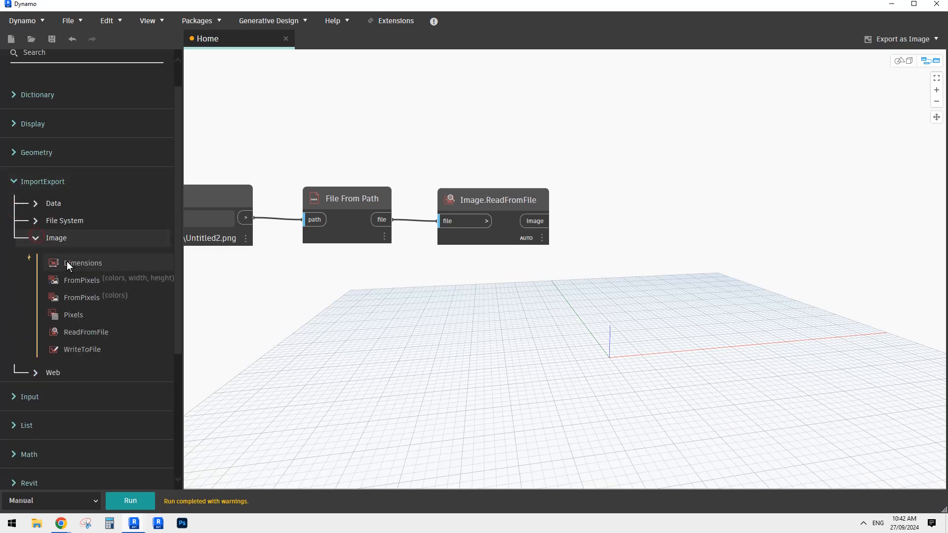
click(121, 297)
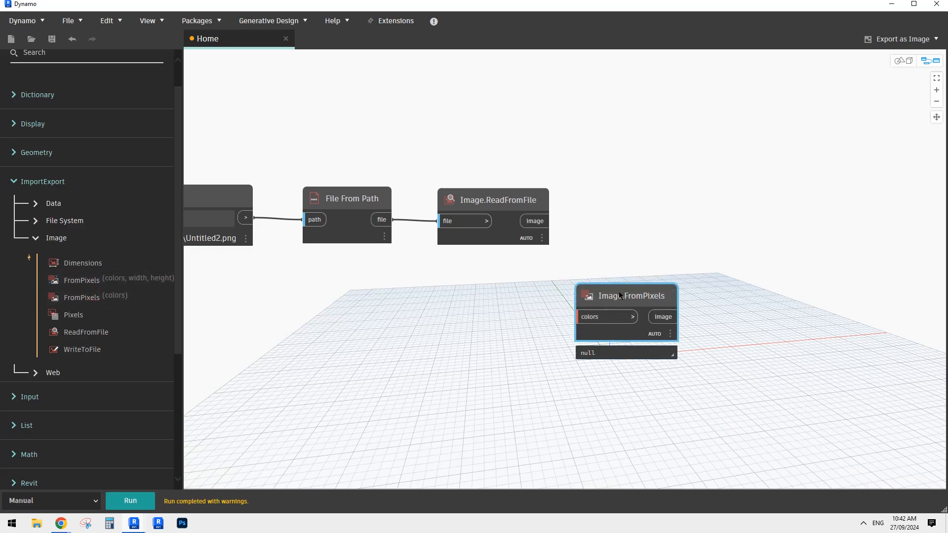
drag(630, 299, 829, 149)
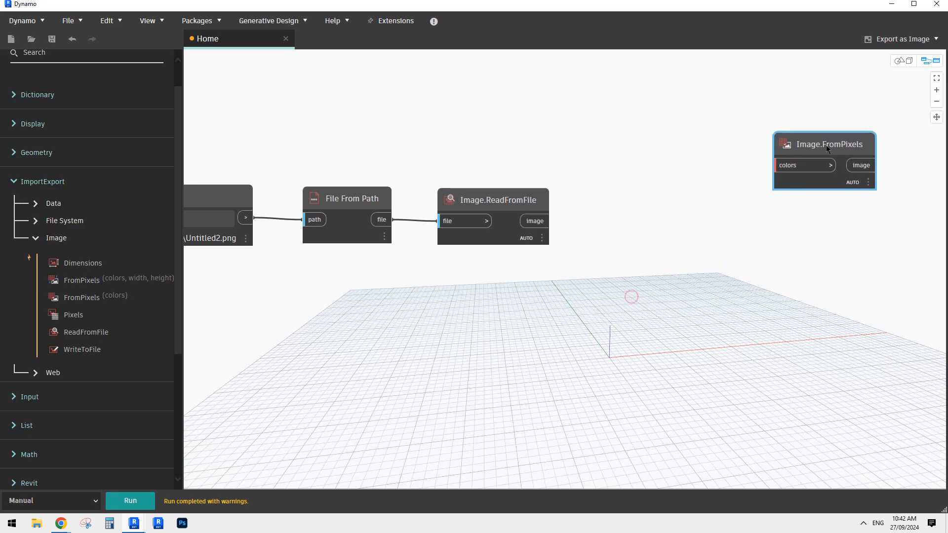
click(103, 316)
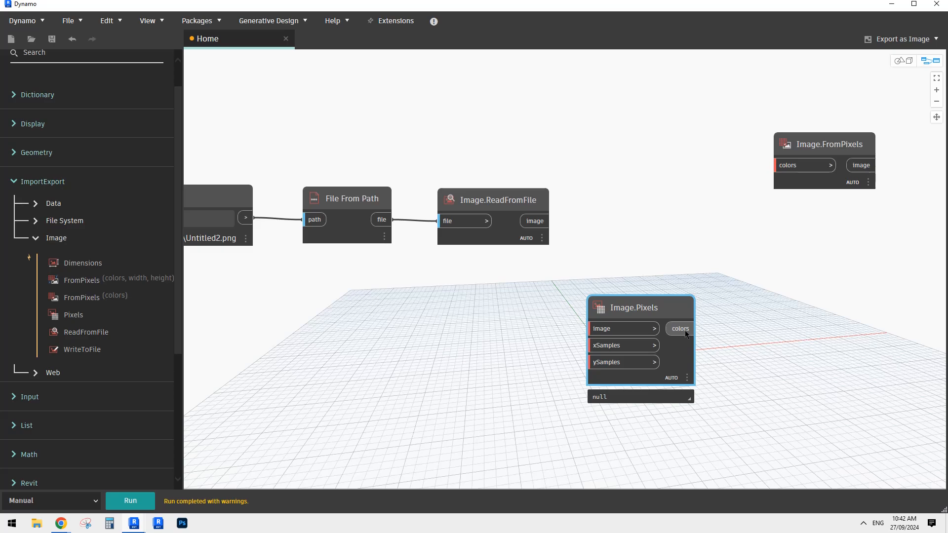
drag(685, 341, 856, 272)
mouse_move(836, 146)
mouse_down()
mouse_move(773, 143)
mouse_move(823, 150)
mouse_up()
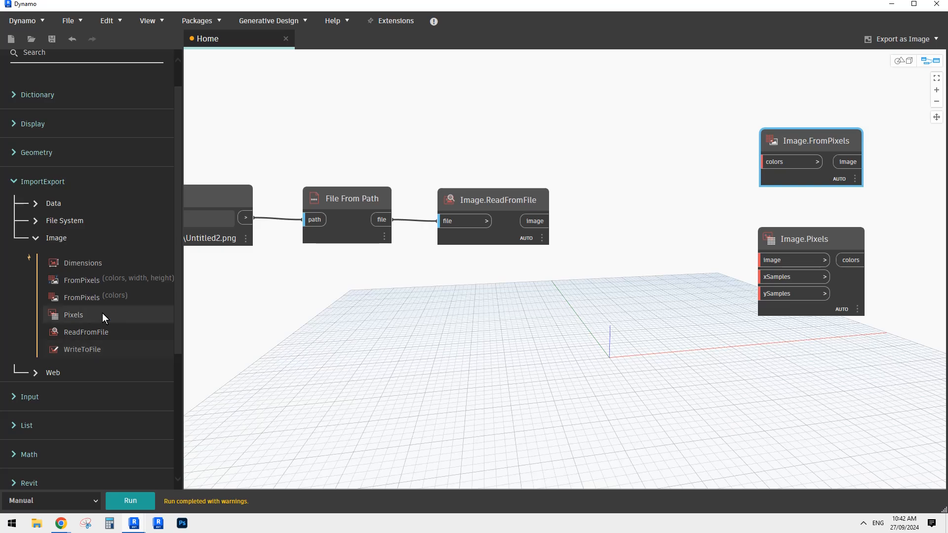
Step: Try the Image.FromPixels (colors, width, height) node below Image.ReadFromFile and delete it again
click(87, 279)
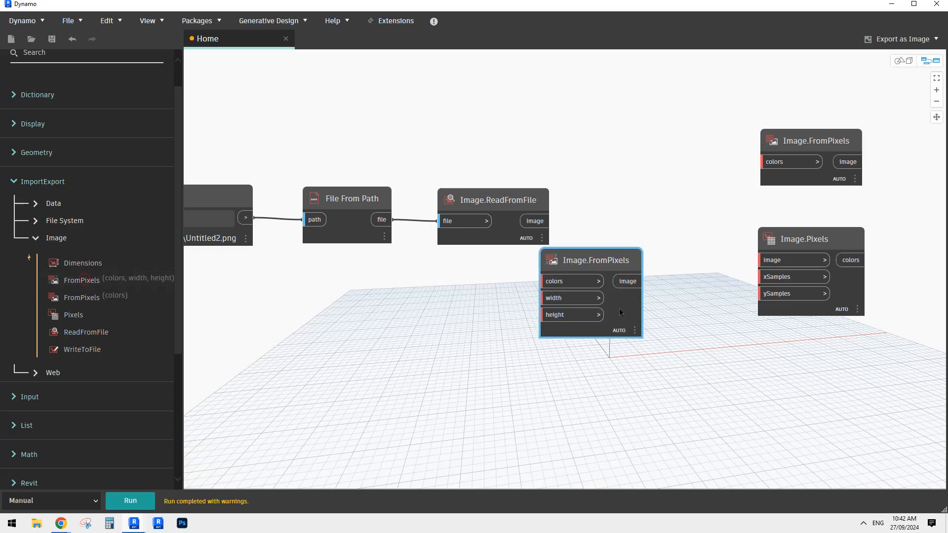
drag(590, 267, 553, 279)
key(Delete)
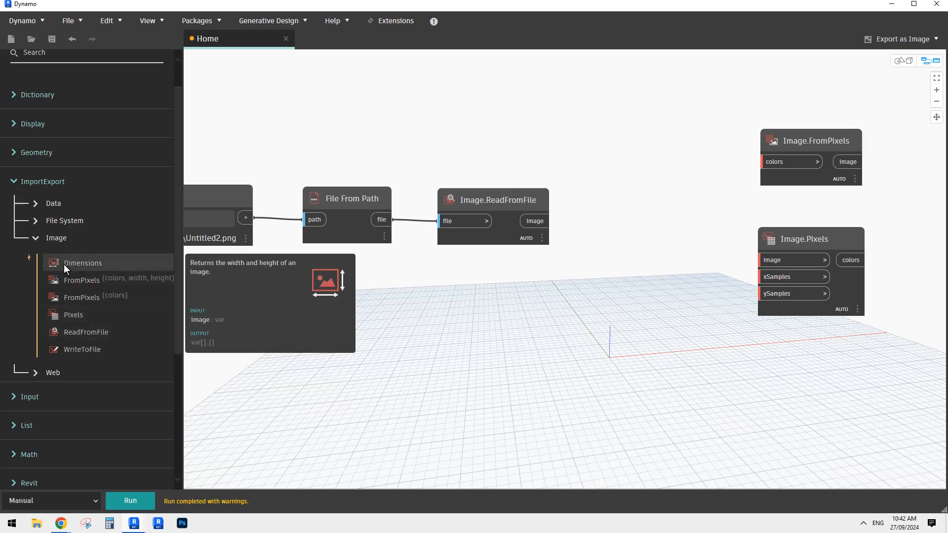
Step: Look through the File System and Web groups of the ImportExport category
click(34, 223)
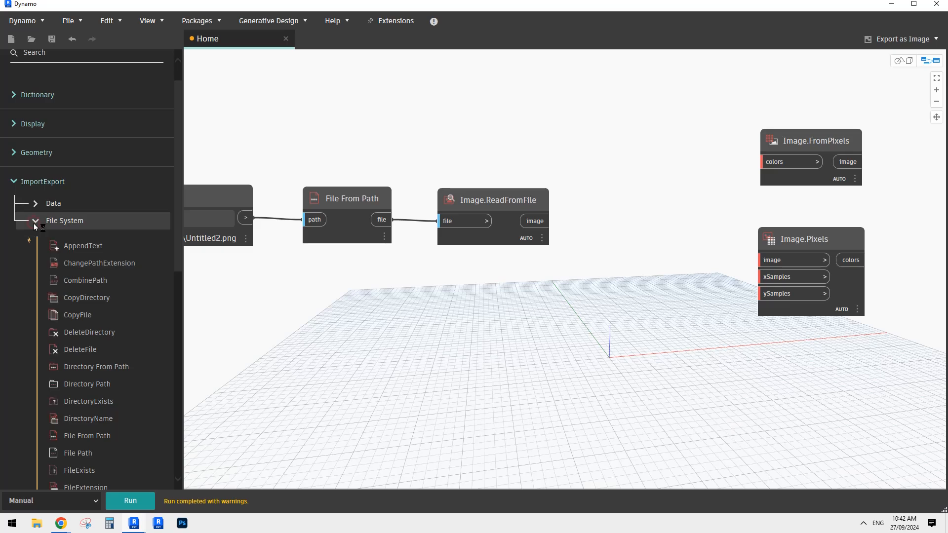
click(35, 222)
click(34, 256)
click(35, 255)
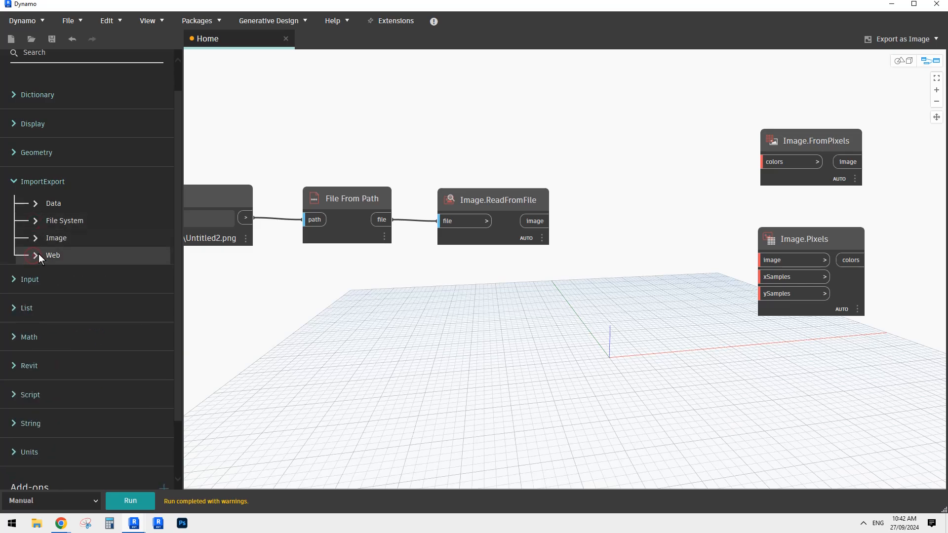
Step: Search the library for COLOR, look through the results, and shift the Image.ReadFromFile node slightly down
scroll(82, 104, up, 1)
click(76, 85)
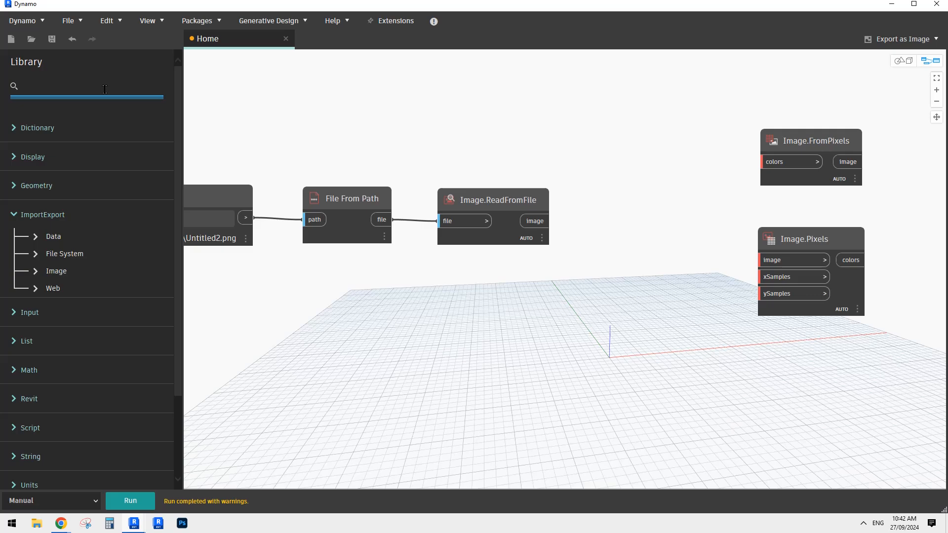
text(COLOR)
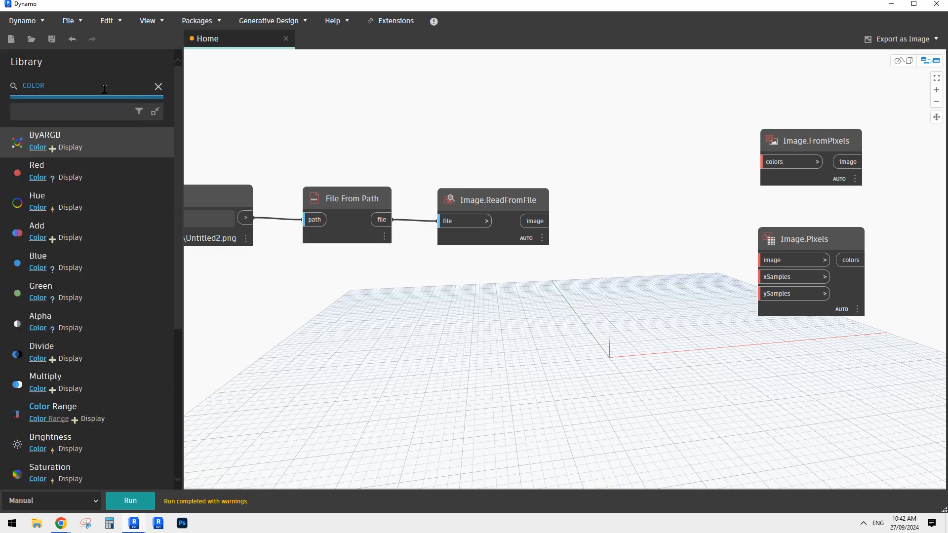
scroll(130, 217, down, 1)
scroll(132, 219, down, 3)
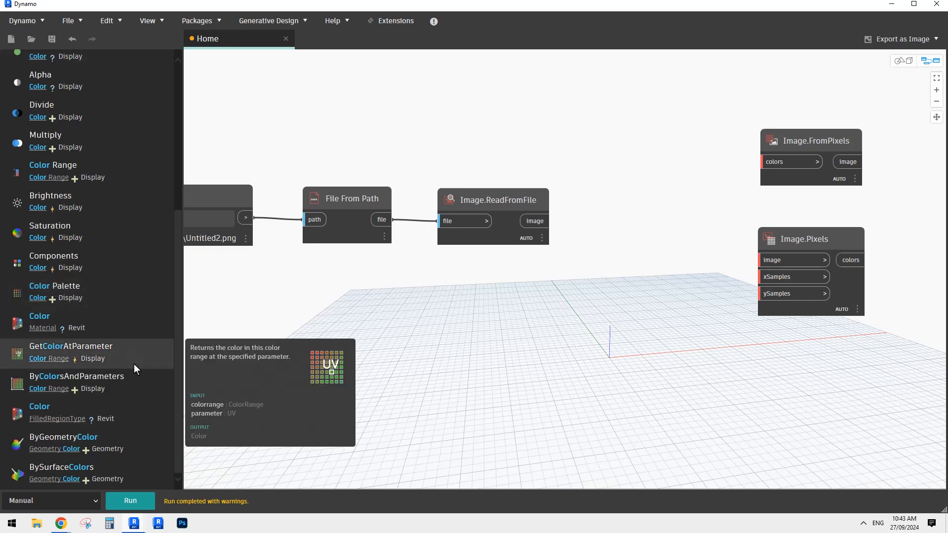
scroll(134, 363, up, 5)
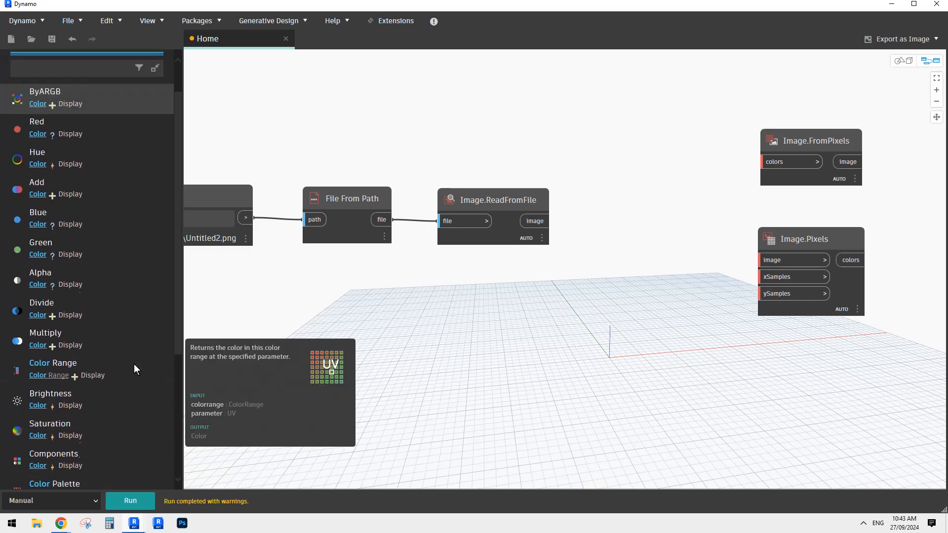
drag(449, 199, 449, 205)
click(366, 139)
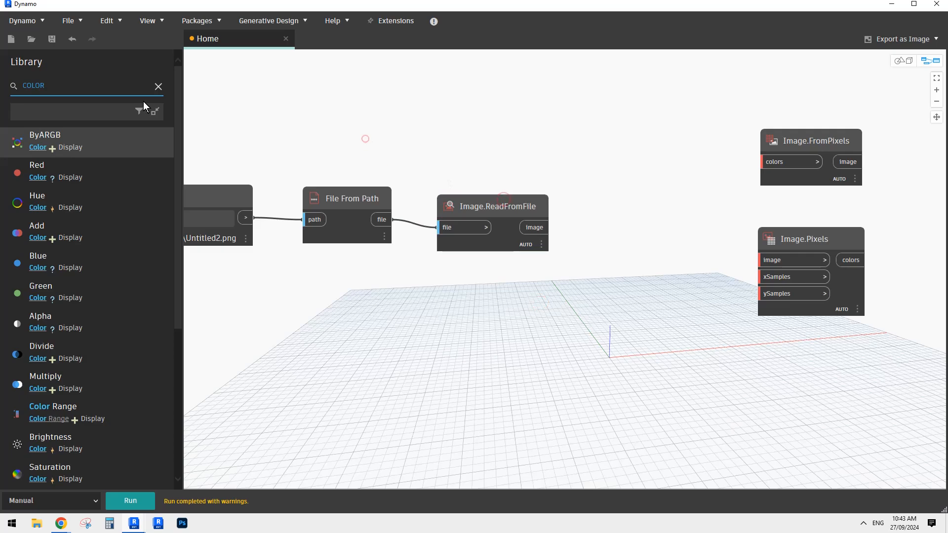
Step: Save the current graph to the Desktop as Home2.dyn
click(49, 21)
click(54, 23)
click(79, 21)
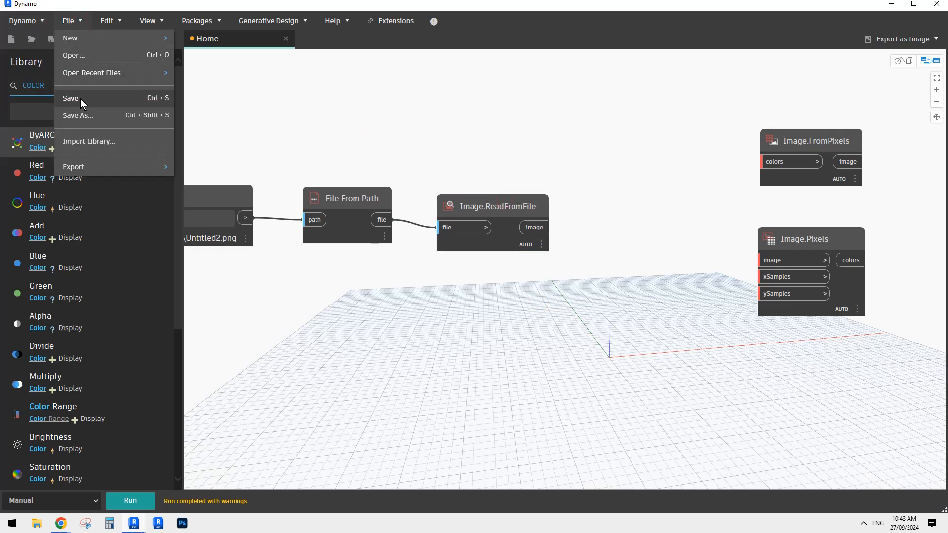
click(108, 98)
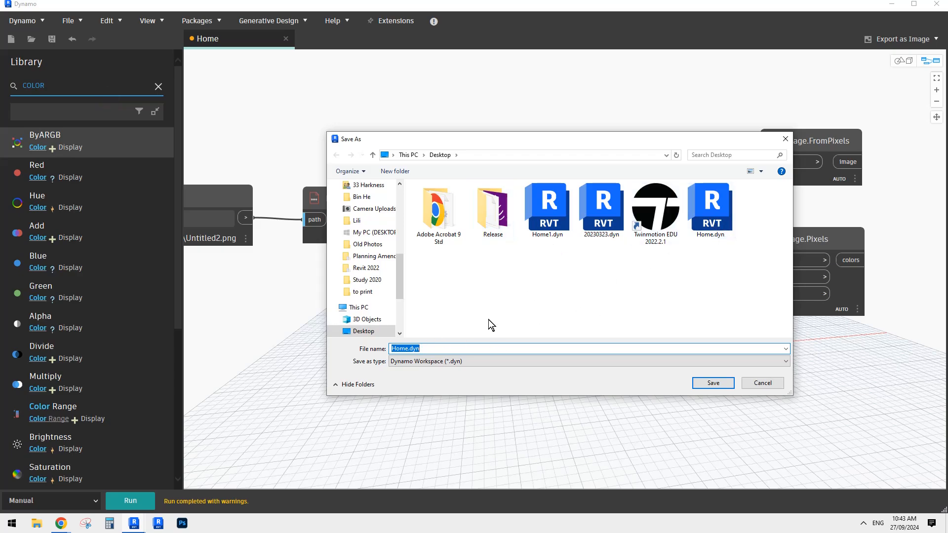
click(408, 349)
text(2)
click(713, 382)
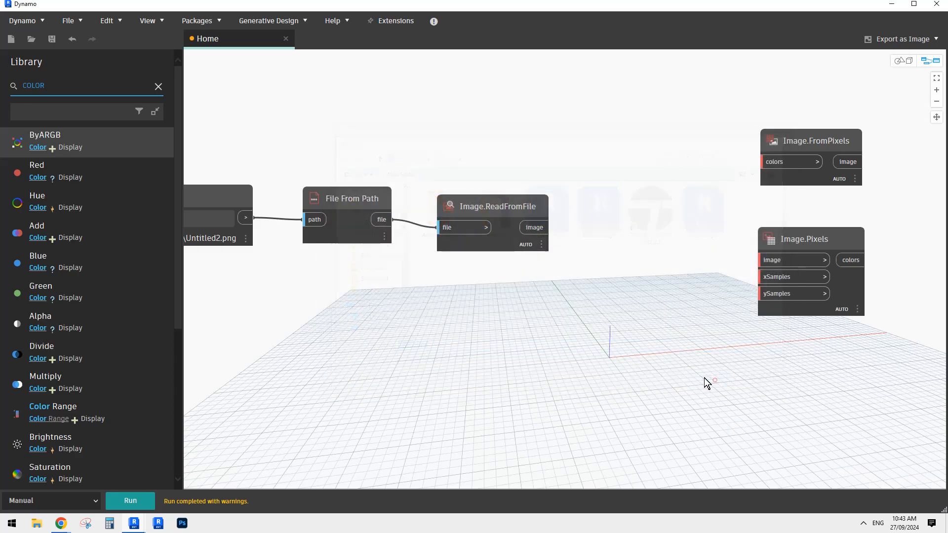
Step: Open the existing graph Home1.dyn from the Desktop
click(34, 41)
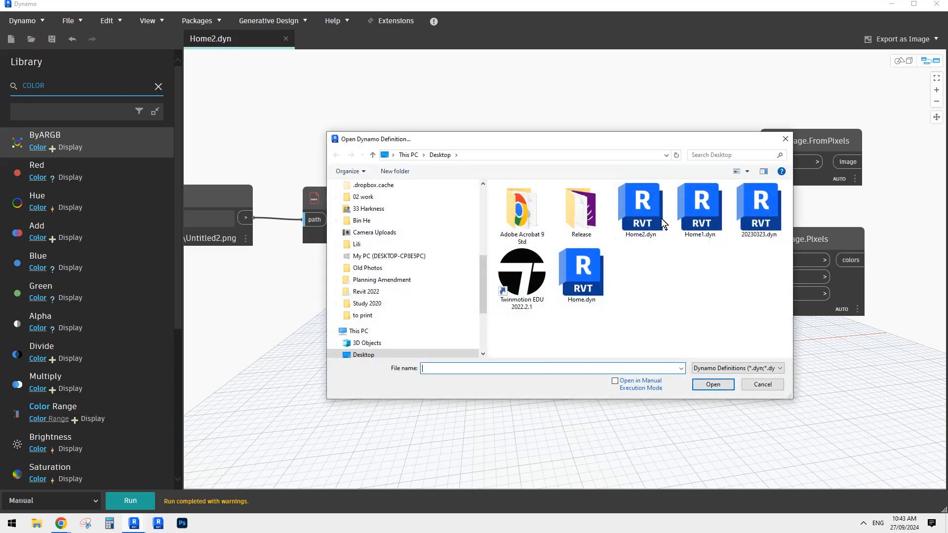
click(710, 213)
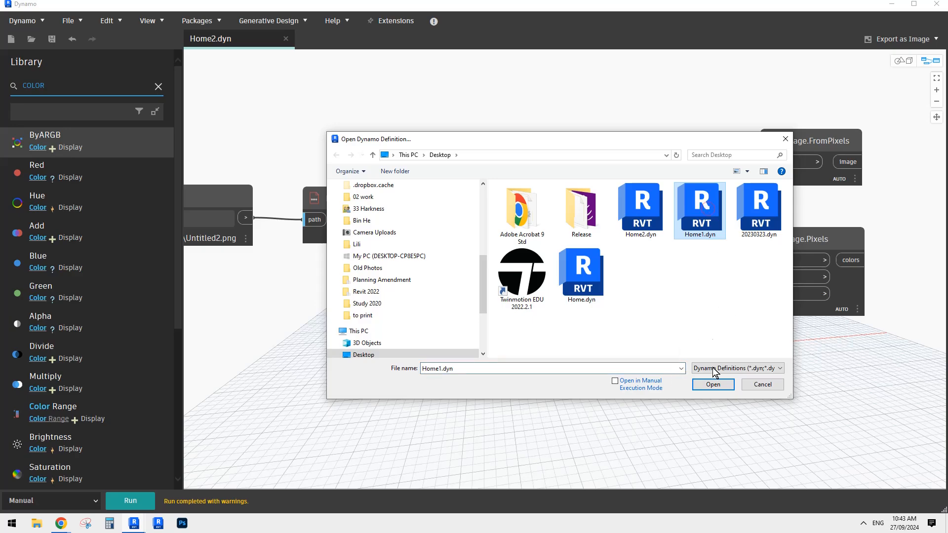
click(712, 384)
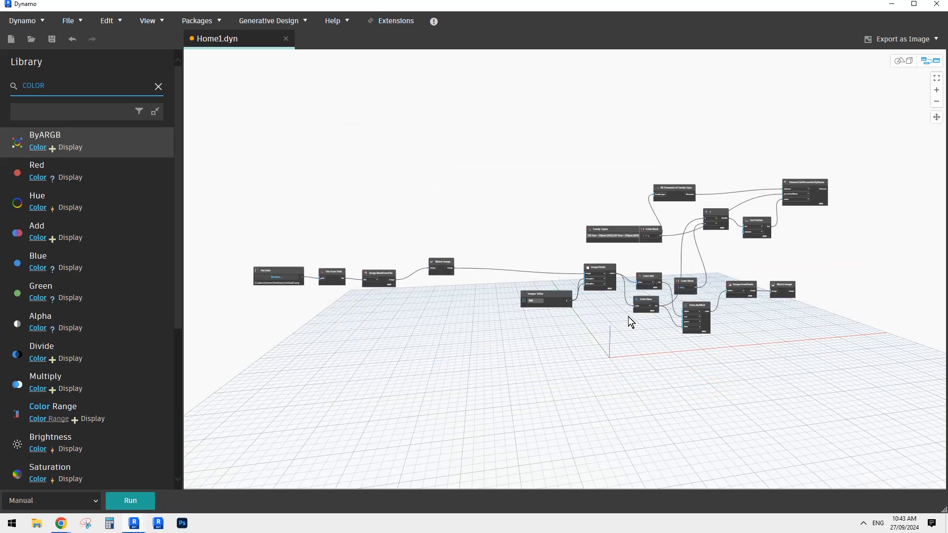
Step: Shift the Image.ReadFromFile and Watch Image nodes slightly so they sit more in line with the File From Path node
scroll(331, 285, up, 5)
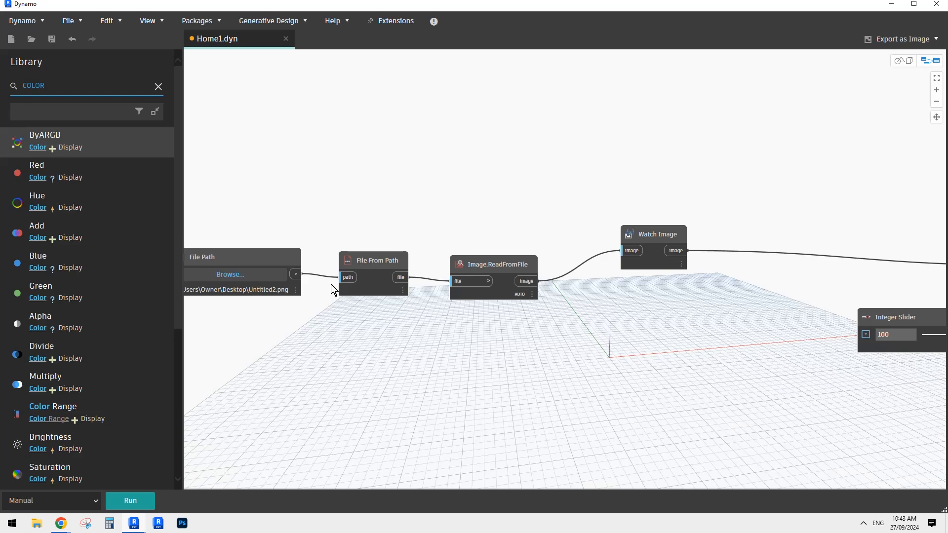
middle_drag(433, 316, 496, 287)
drag(548, 240, 559, 234)
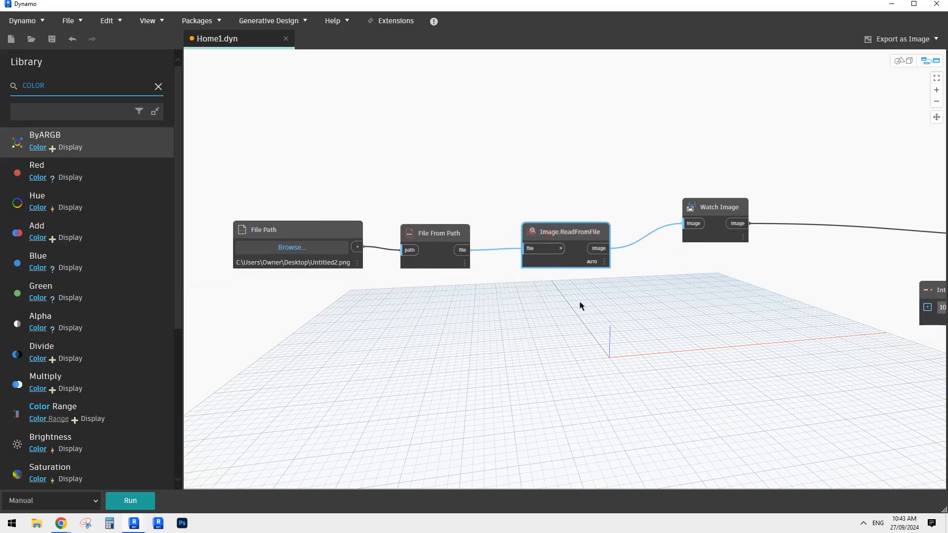
click(579, 302)
drag(720, 208, 725, 221)
middle_drag(499, 328, 501, 329)
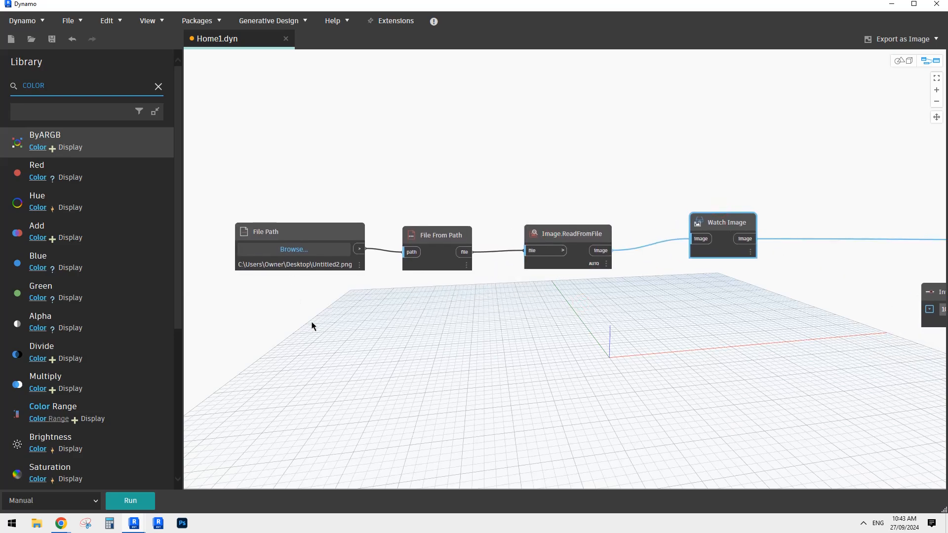
scroll(338, 317, down, 5)
scroll(478, 313, up, 5)
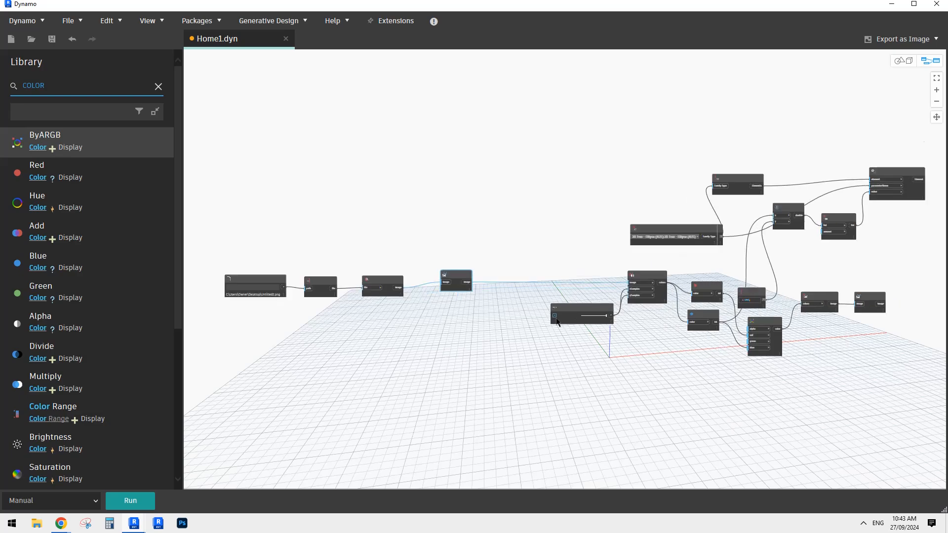
middle_drag(528, 351, 592, 349)
middle_drag(445, 321, 461, 321)
drag(683, 239, 684, 247)
Step: Examine the image-loading chain from File Path through File From Path to Image.ReadFromFile, including the nodes' output previews
scroll(351, 337, up, 2)
middle_drag(358, 336, 417, 333)
scroll(416, 311, down, 4)
scroll(527, 331, down, 2)
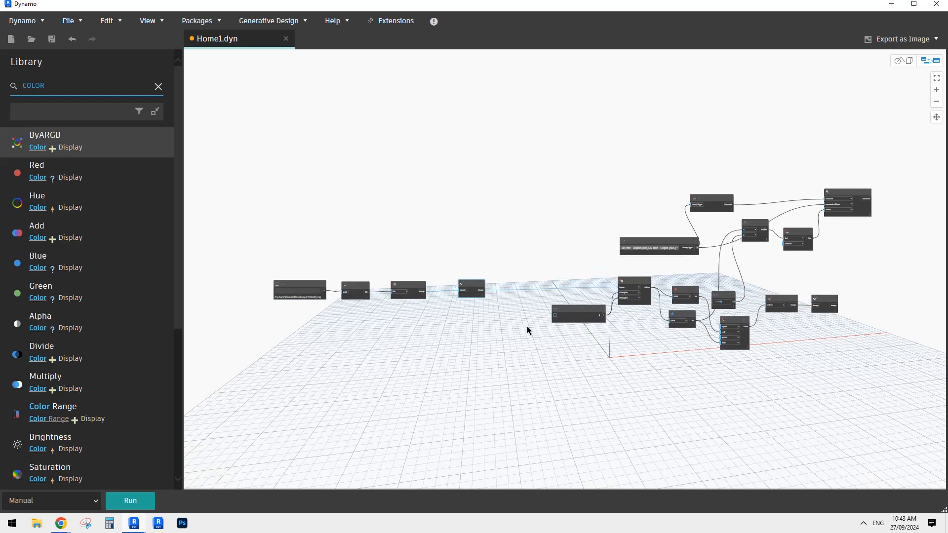
scroll(289, 313, up, 5)
middle_drag(349, 312, 358, 330)
click(349, 216)
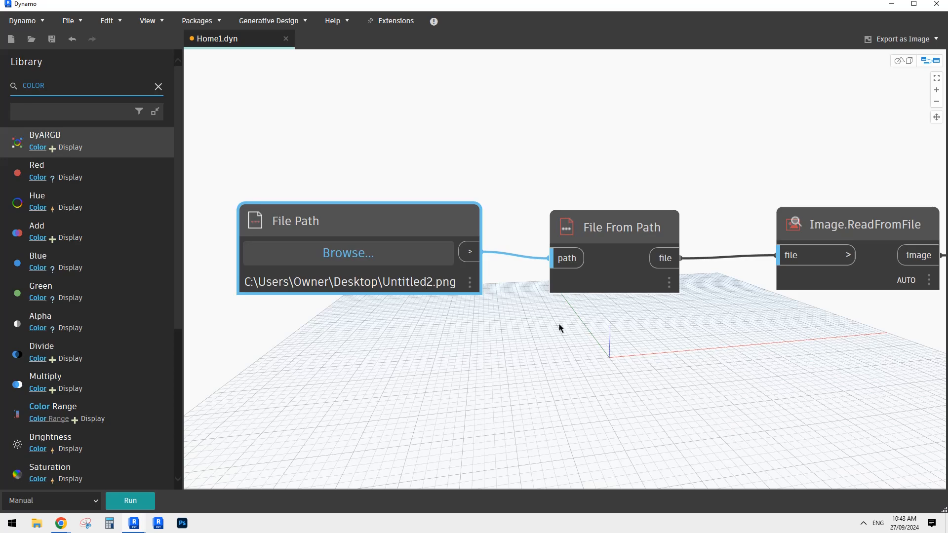
middle_drag(559, 327, 510, 298)
scroll(420, 242, down, 1)
mouse_move(464, 225)
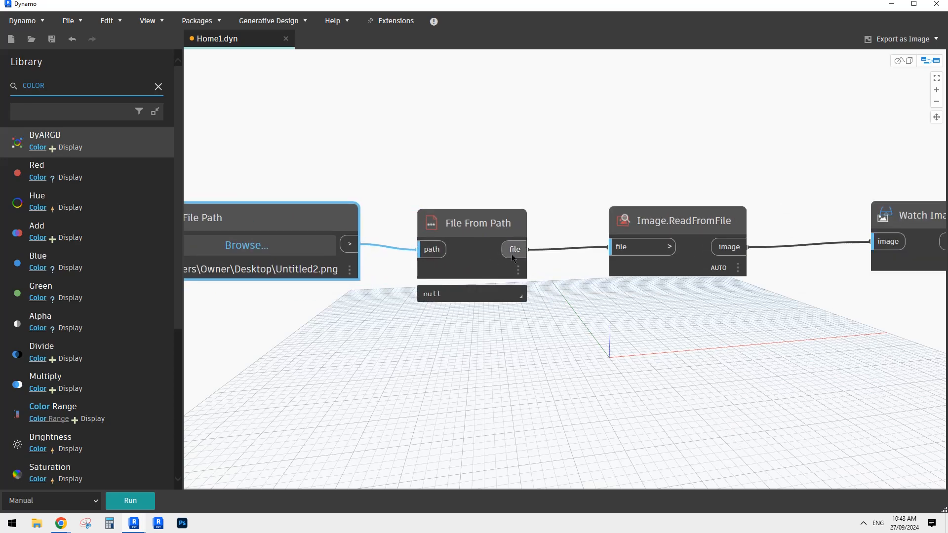
middle_drag(556, 316, 416, 305)
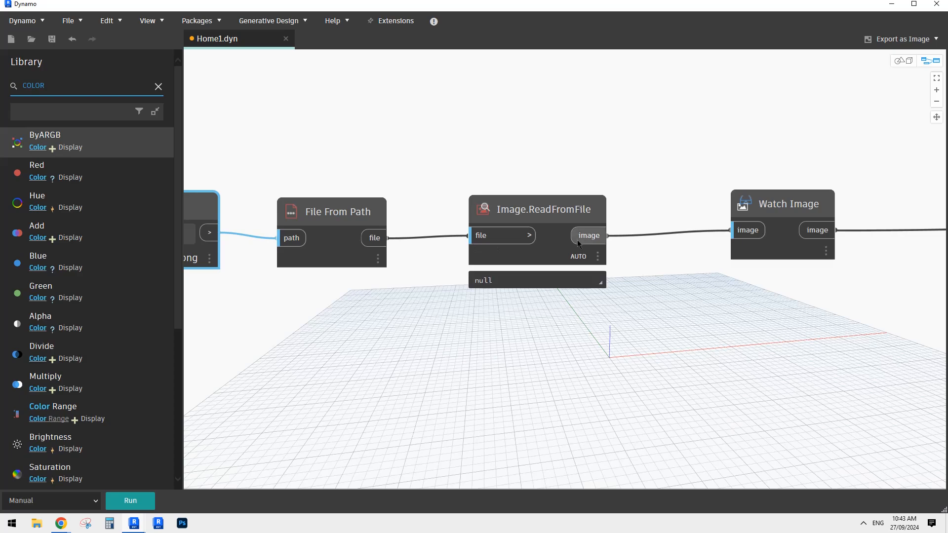
Step: Move the Watch Image node slightly and run the graph to preview the loaded image
middle_drag(683, 283, 536, 308)
drag(644, 236, 630, 247)
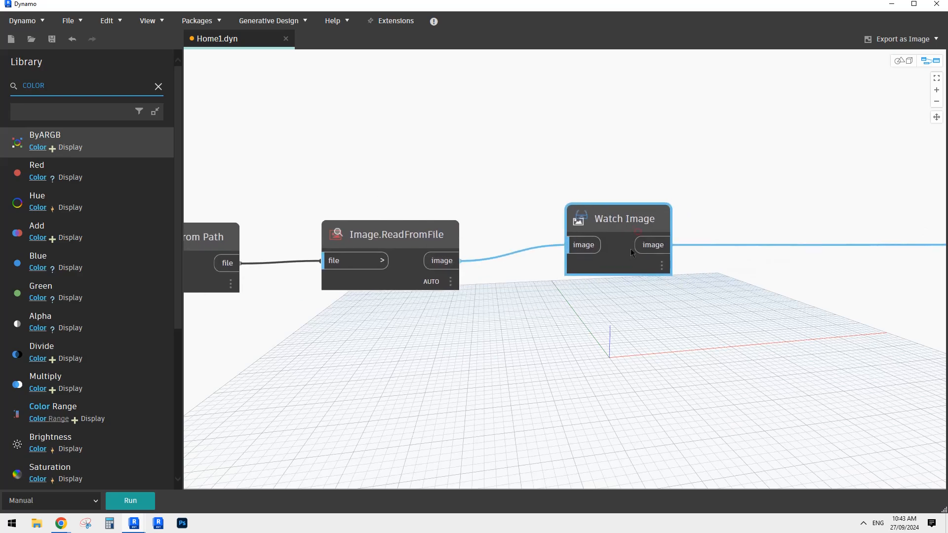
click(136, 499)
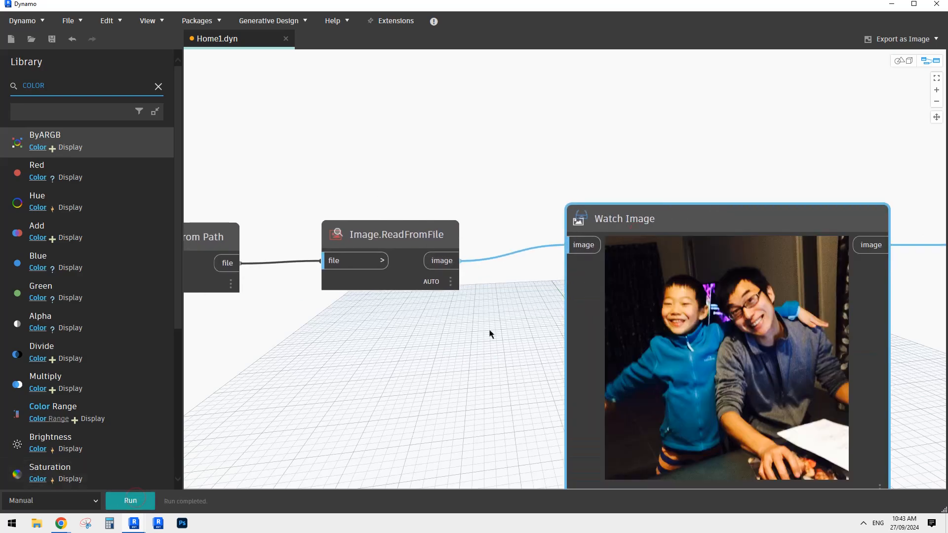
Step: Move the source photo's Watch Image node farther away from the Image.Pixels node
scroll(548, 326, down, 2)
middle_drag(792, 259, 479, 255)
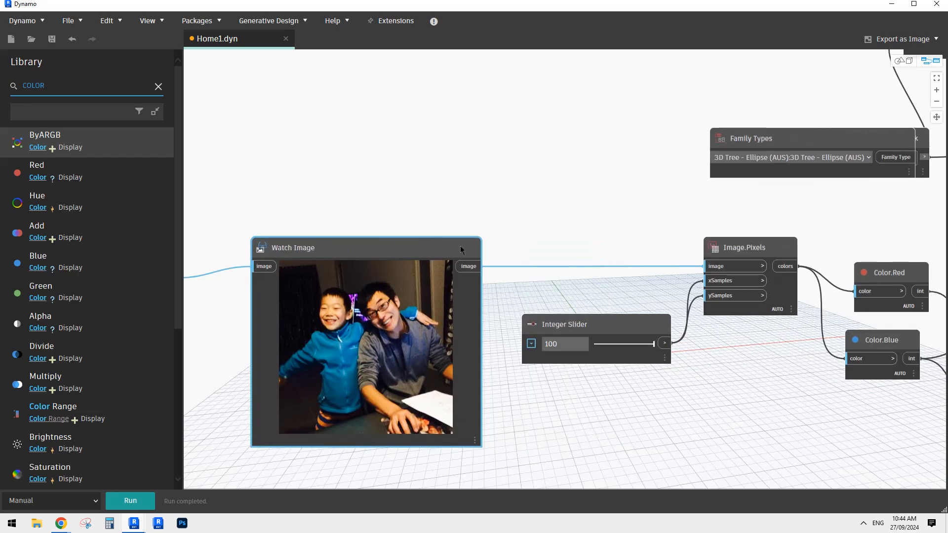
drag(436, 250, 412, 254)
middle_drag(616, 194, 507, 189)
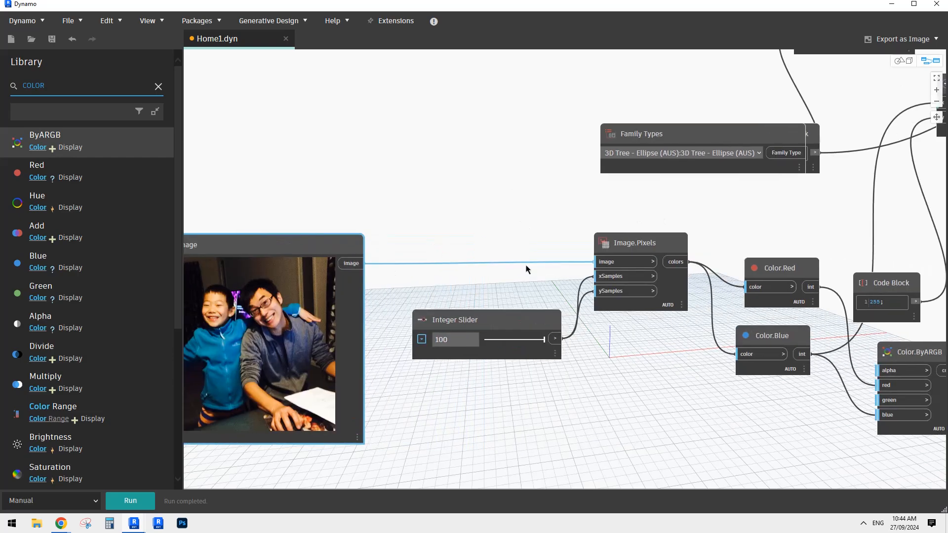
drag(305, 249, 250, 249)
Step: Pin open the output preview of the Image.Pixels node to show its list of pixel colors
scroll(652, 272, up, 2)
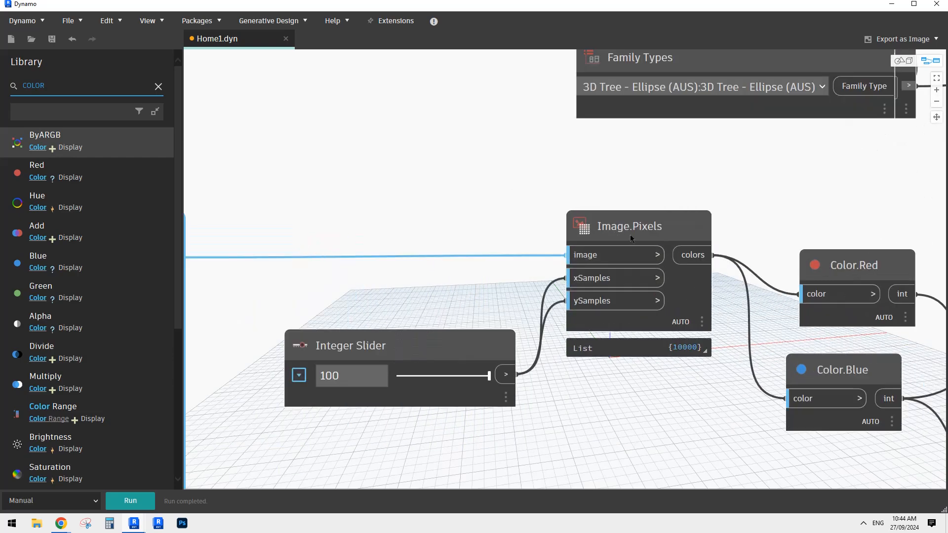
middle_drag(459, 194, 395, 175)
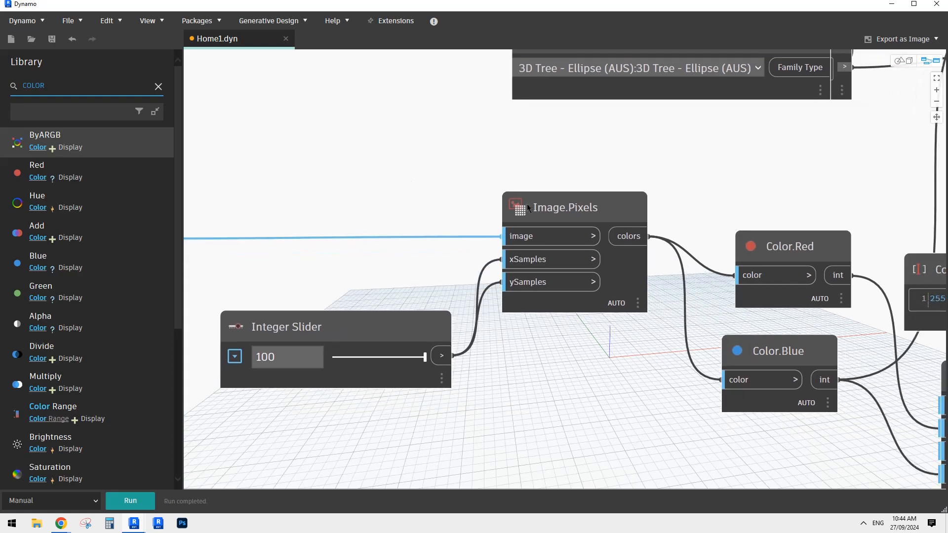
scroll(422, 176, down, 1)
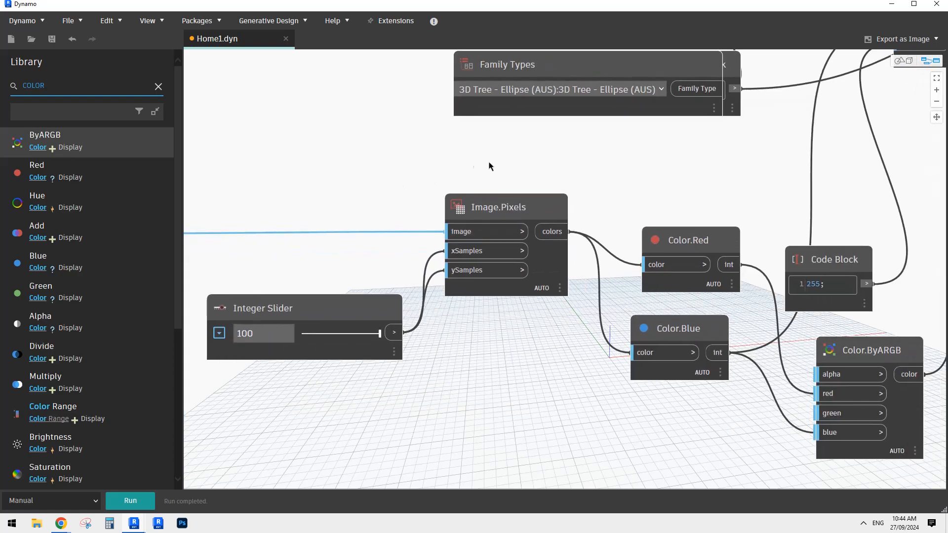
middle_drag(444, 171, 439, 180)
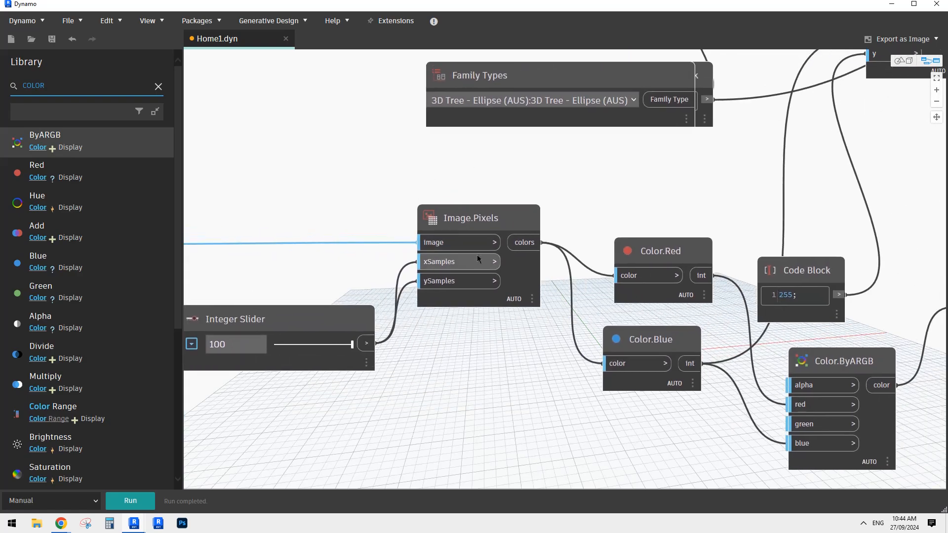
middle_drag(487, 221, 487, 228)
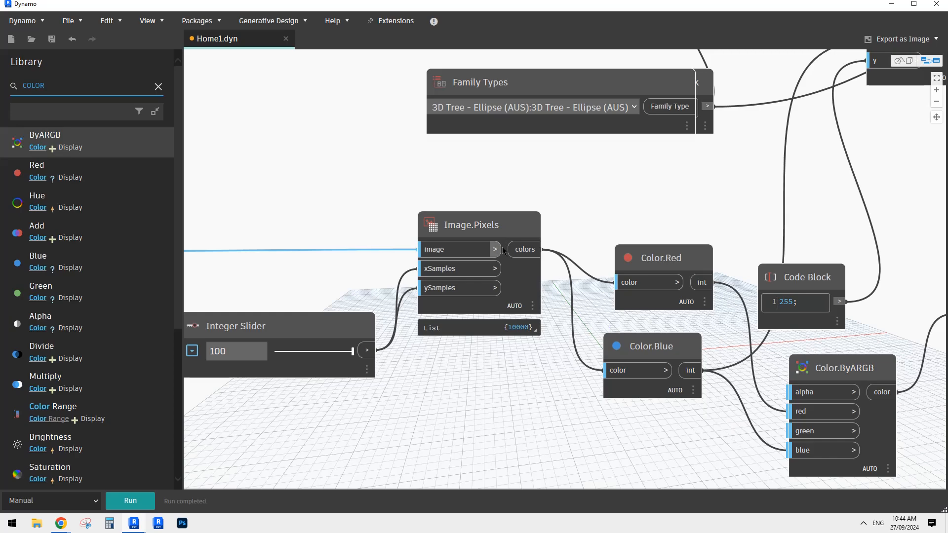
mouse_move(534, 334)
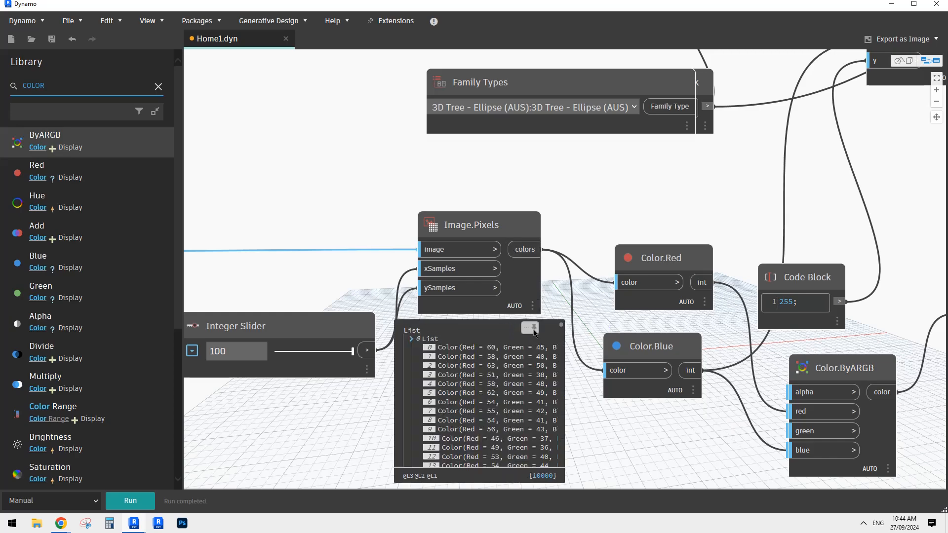
click(532, 330)
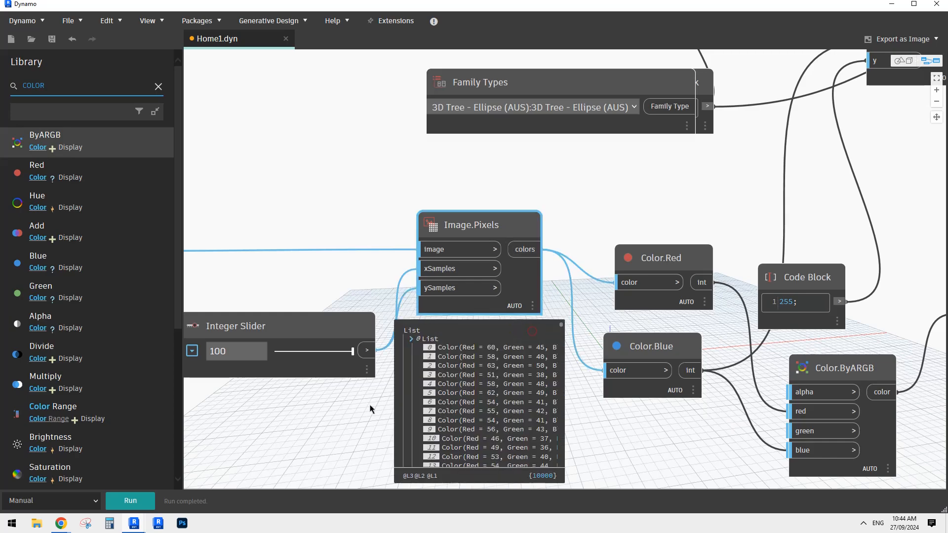
Step: Examine the RGB values in the Image.Pixels list and how they feed the Color.Red, Color.Blue and Color.ByARGB nodes
middle_drag(333, 415, 396, 318)
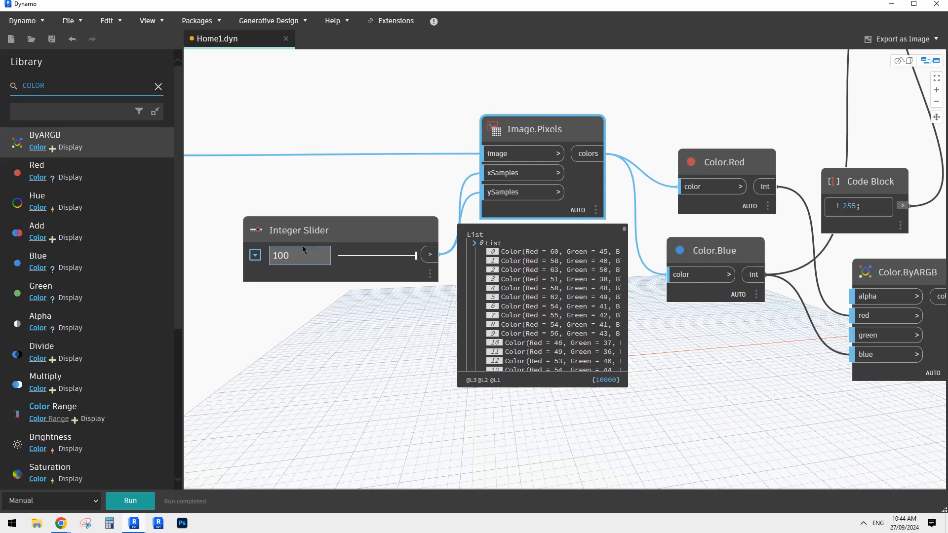
middle_drag(369, 252, 292, 264)
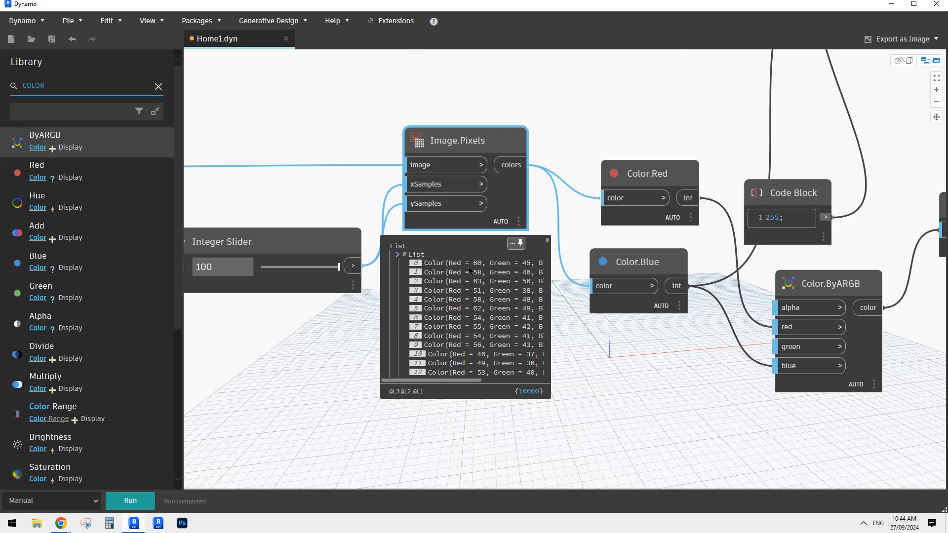
click(450, 381)
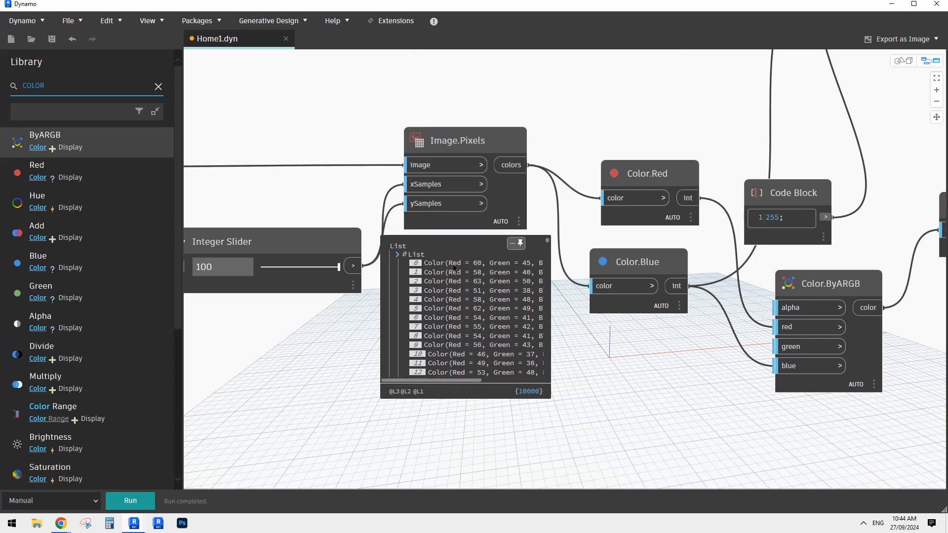
drag(467, 381, 502, 381)
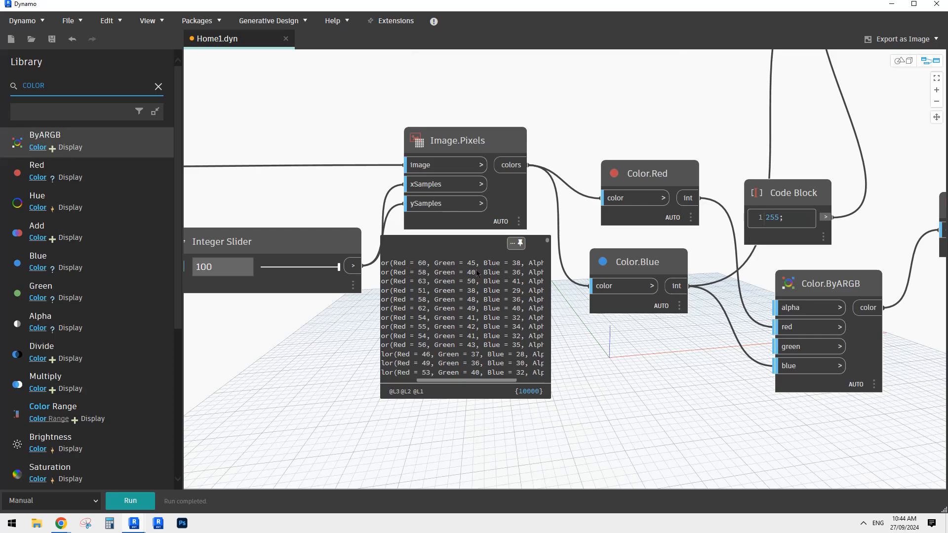
middle_drag(564, 341, 379, 340)
click(488, 198)
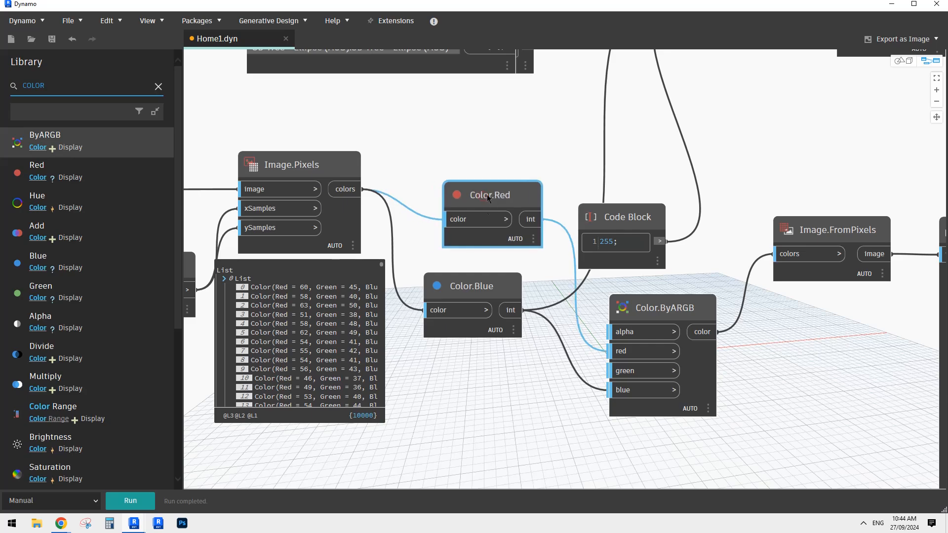
click(478, 289)
middle_drag(646, 257, 576, 243)
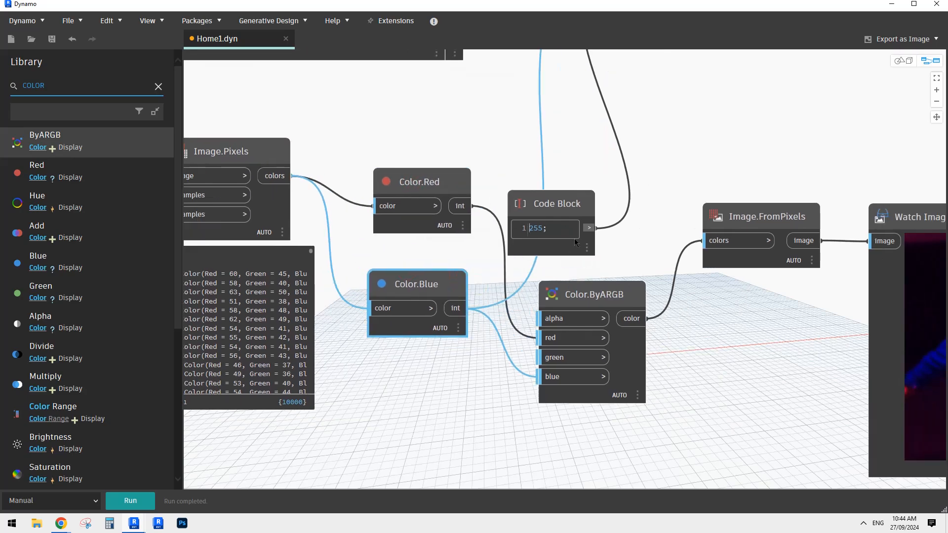
click(591, 299)
middle_drag(224, 323, 310, 316)
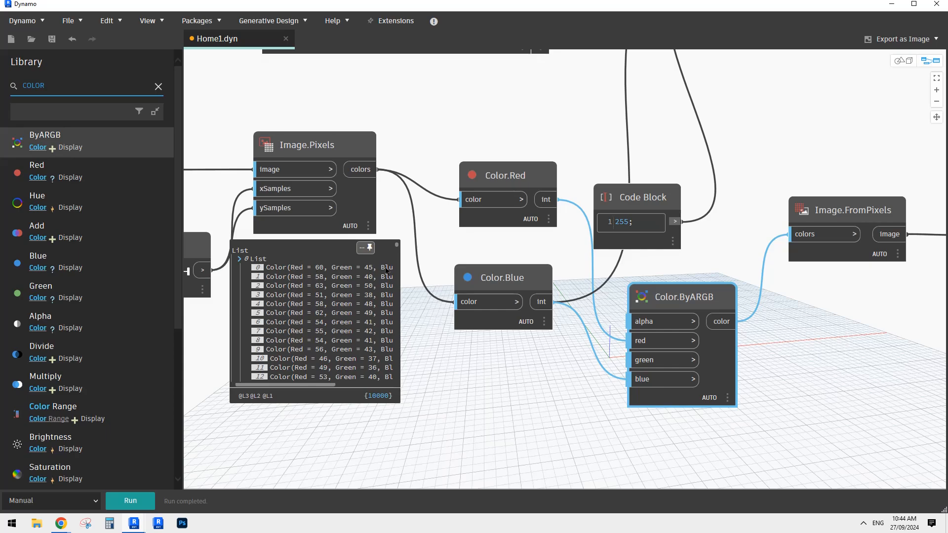
Step: Spread out the Color.Blue, 255 Code Block and Color.Red nodes so their wires are easier to follow
mouse_move(481, 338)
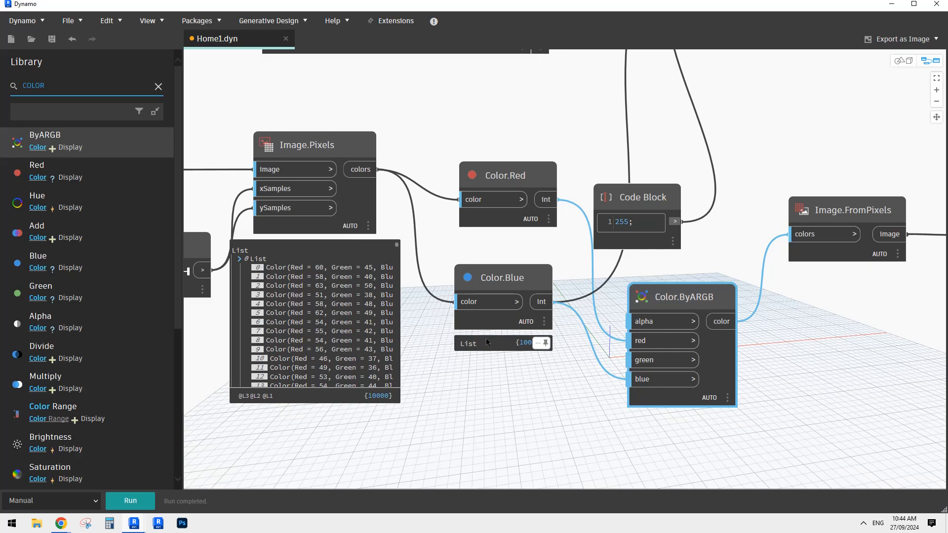
middle_drag(548, 360, 505, 370)
drag(460, 283, 459, 302)
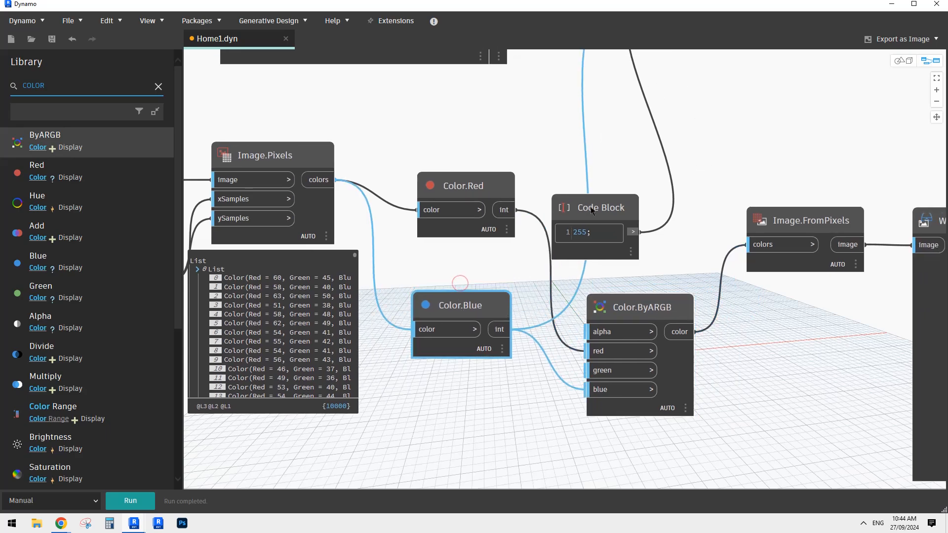
drag(598, 207, 636, 206)
drag(465, 189, 459, 181)
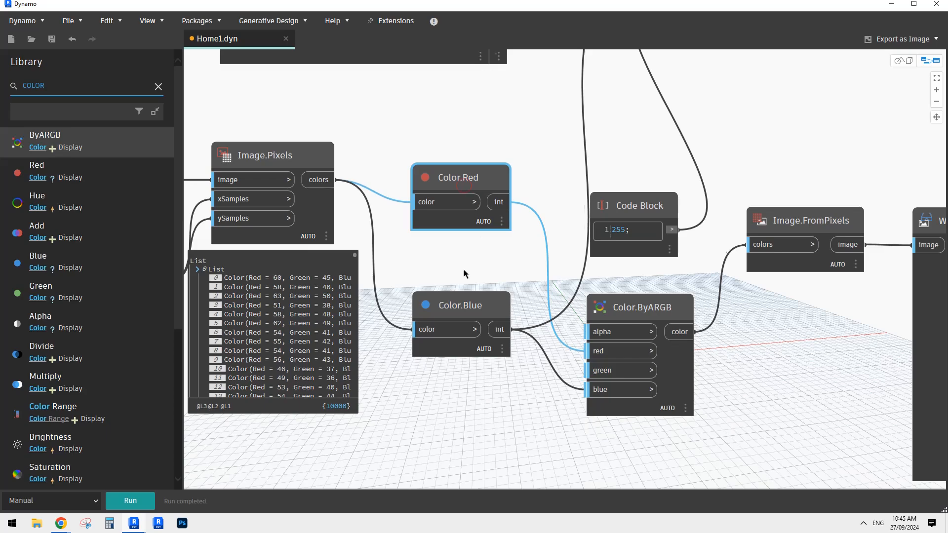
Step: Examine how the Color.Red and Color.Blue outputs lead through Color.ByARGB to the recolored Watch Image preview
middle_drag(460, 182, 417, 201)
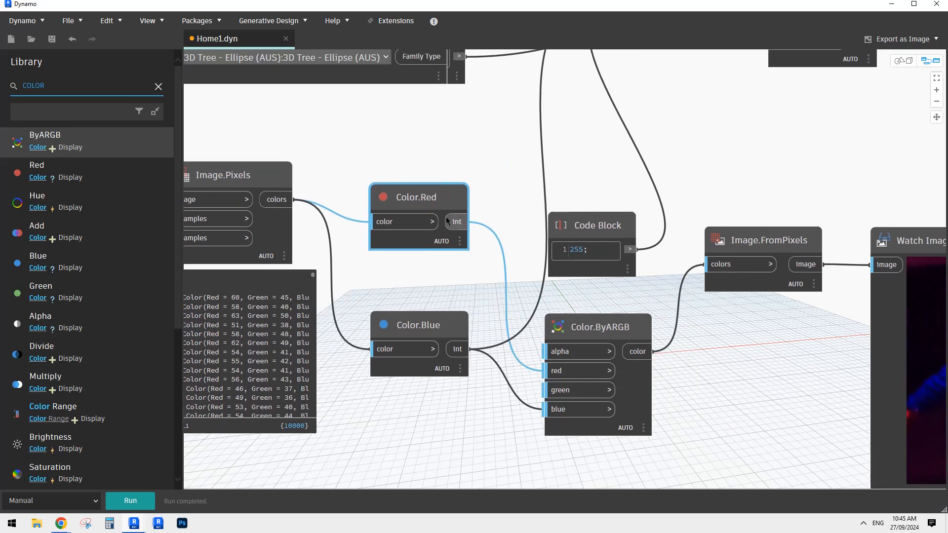
mouse_move(410, 204)
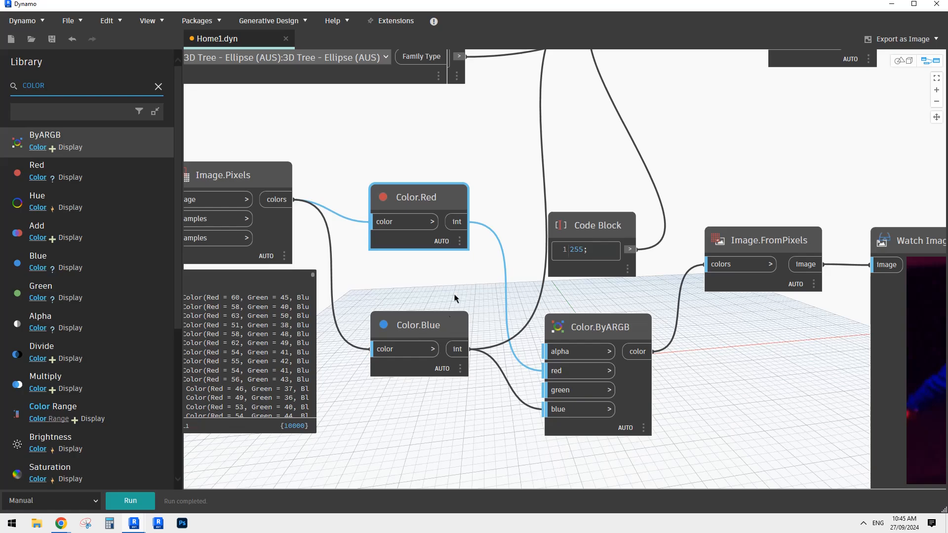
scroll(427, 374, down, 7)
middle_drag(750, 348, 634, 323)
scroll(399, 374, up, 6)
scroll(624, 339, down, 4)
scroll(562, 306, up, 5)
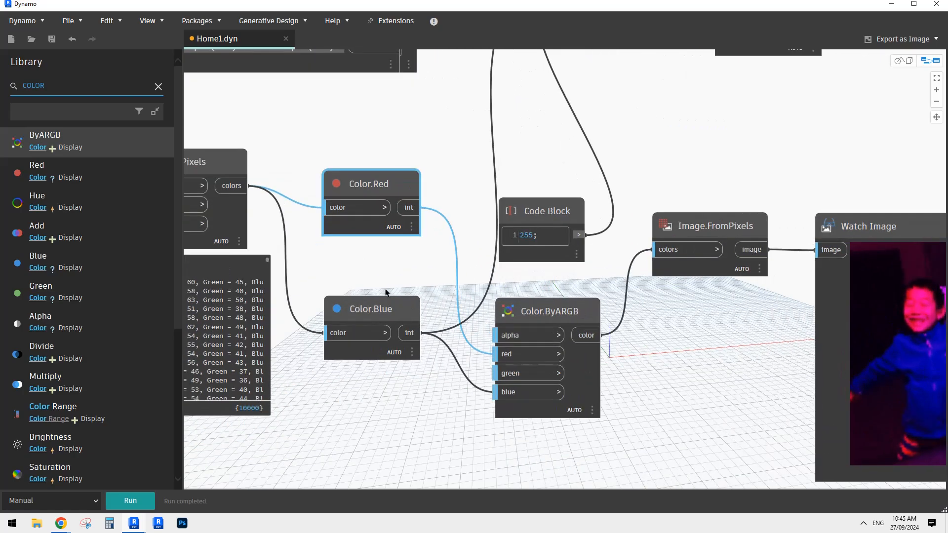
Step: Lower the Color.ByARGB node and rearrange the channel nodes so that Color.Red sits below Color.Blue
middle_drag(453, 260, 455, 302)
scroll(500, 276, down, 2)
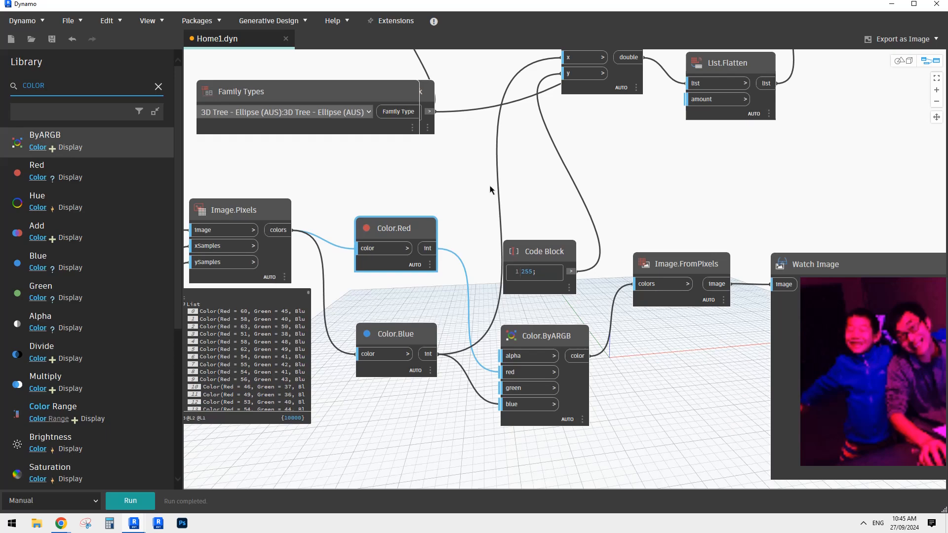
drag(518, 343, 538, 387)
drag(410, 228, 413, 421)
drag(410, 332, 418, 311)
Step: Lower Image.FromPixels and the recolored Watch Image node into one row with Color.ByARGB
middle_drag(594, 377, 588, 383)
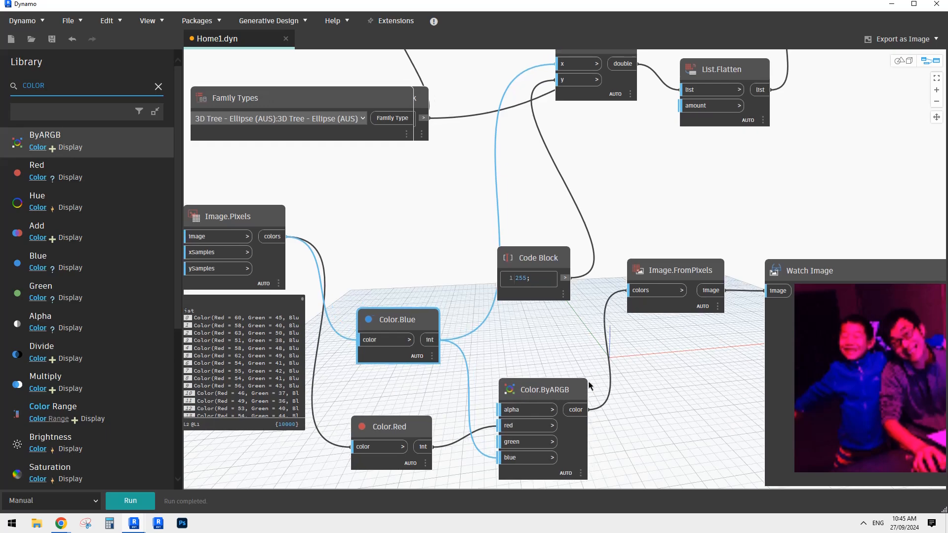
click(550, 386)
drag(547, 405, 548, 409)
middle_drag(675, 371, 654, 273)
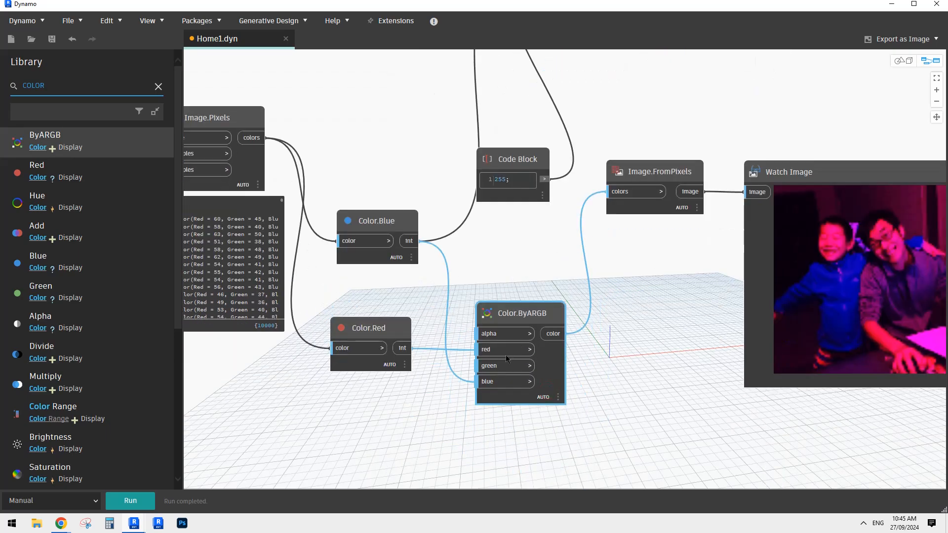
drag(645, 173, 648, 289)
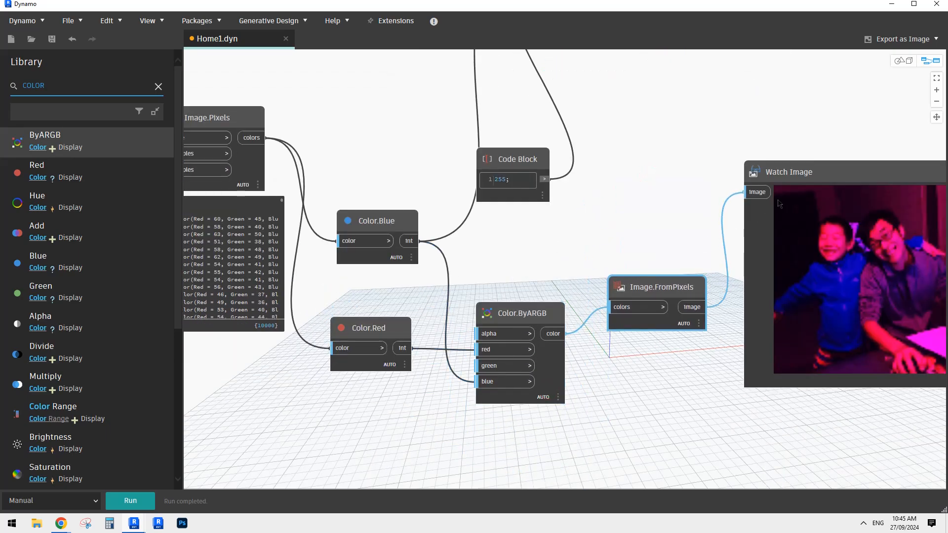
drag(799, 178, 823, 318)
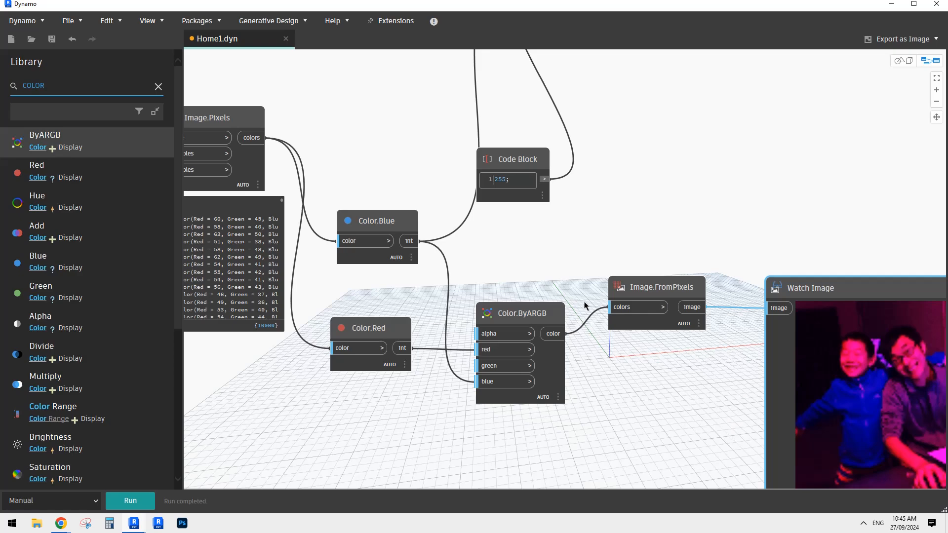
Step: Move the 255 Code Block up to just below the division node it feeds
middle_drag(559, 274, 635, 415)
scroll(635, 297, up, 2)
middle_drag(621, 312, 613, 321)
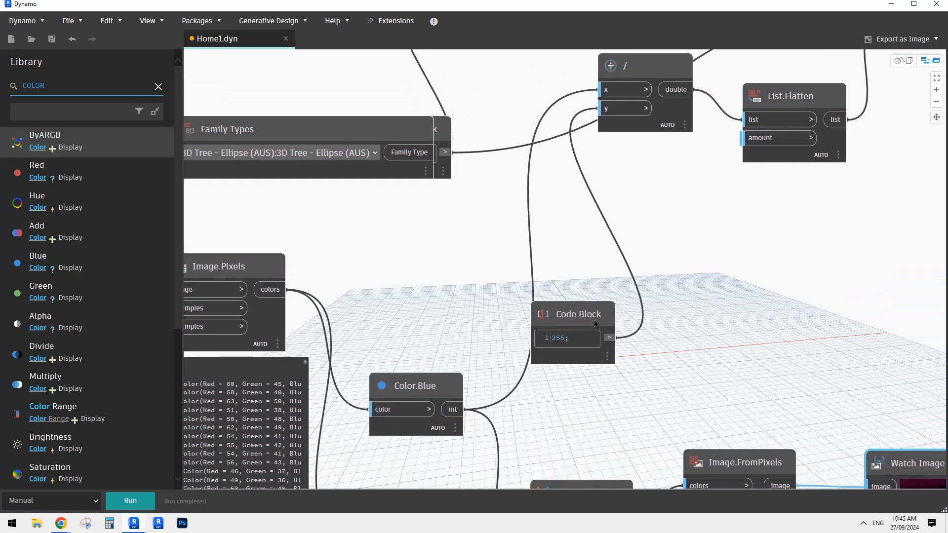
drag(584, 310, 609, 184)
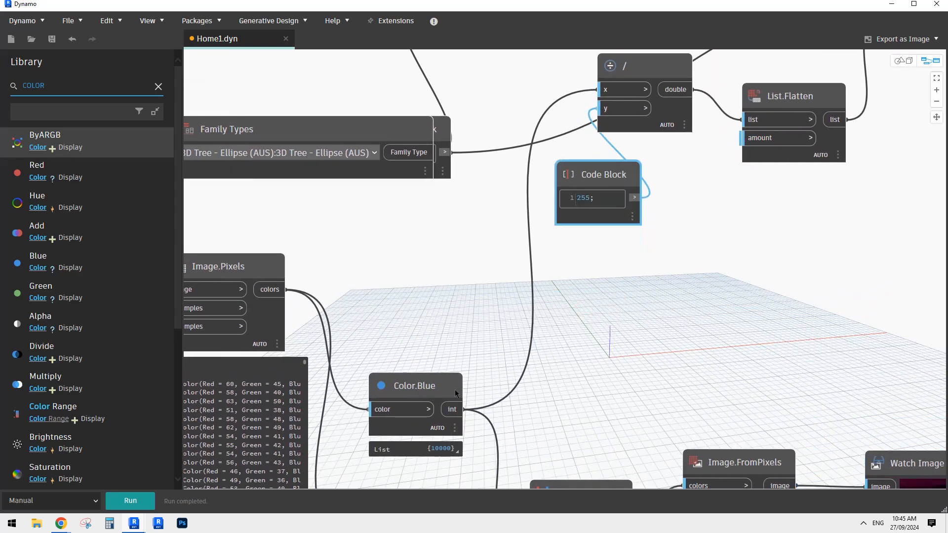
Step: Trace the blue values from the pixel list through the division by 255 and List.Flatten to the element parameter node
middle_drag(583, 233, 544, 251)
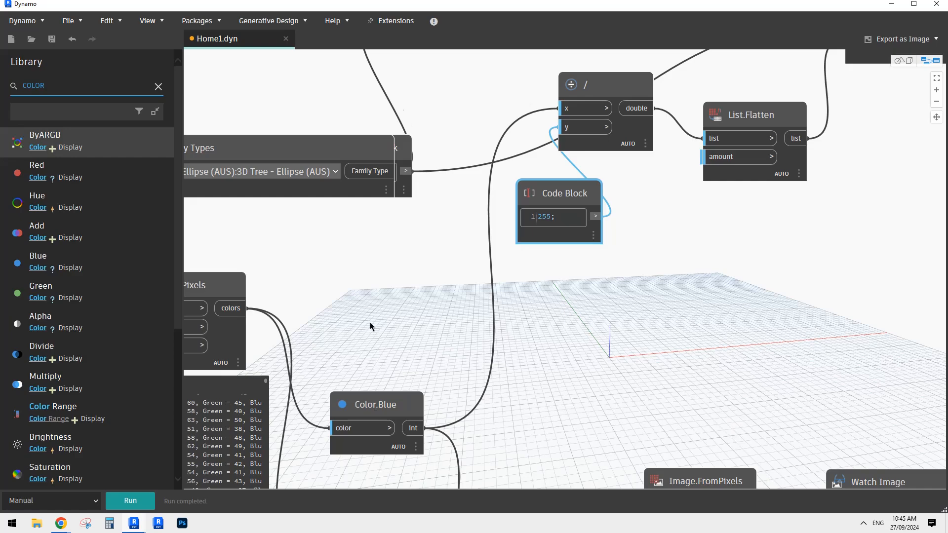
middle_drag(371, 326, 501, 258)
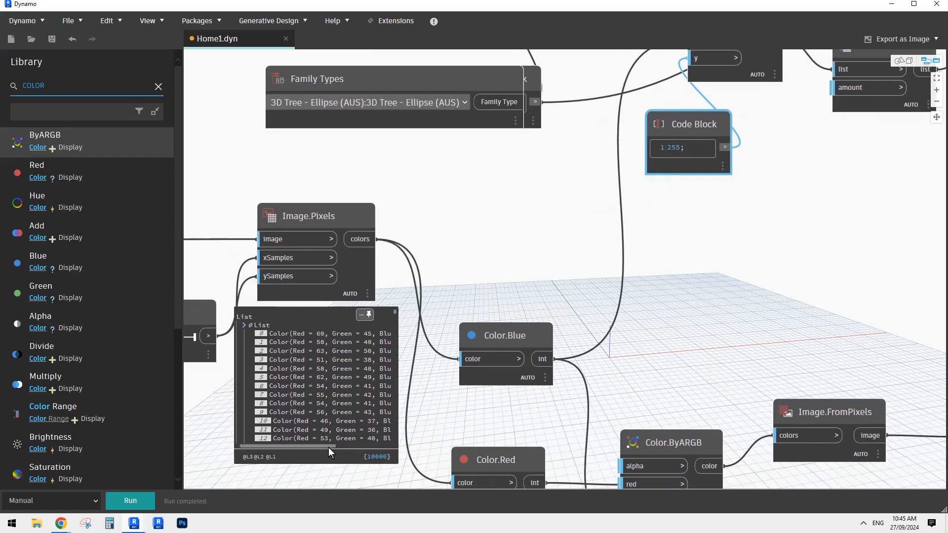
drag(329, 447, 347, 447)
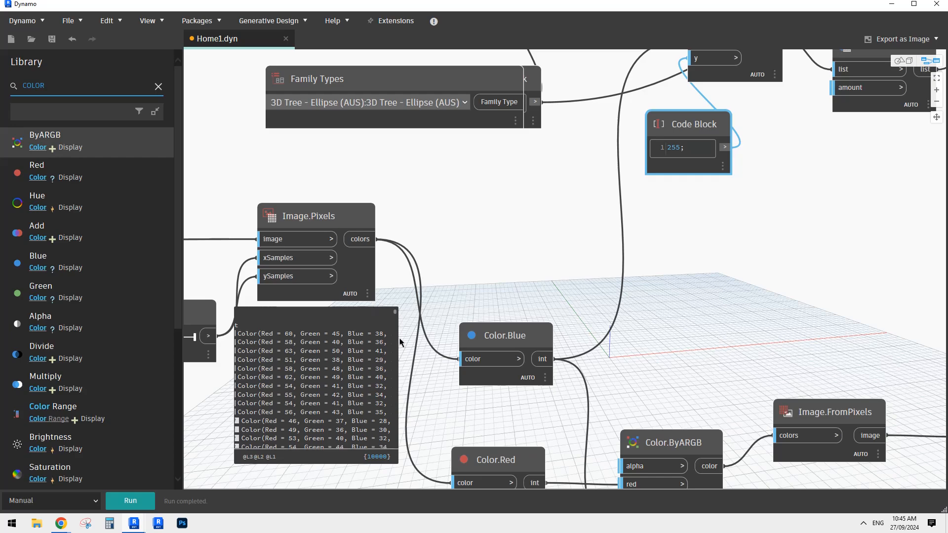
middle_drag(777, 166, 660, 316)
scroll(660, 316, up, 1)
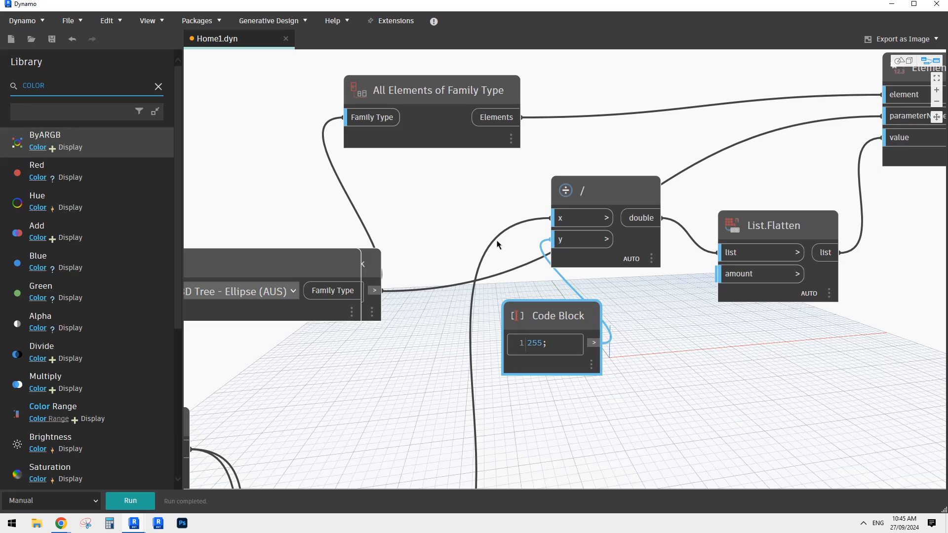
mouse_move(536, 349)
middle_drag(444, 220, 478, 215)
click(629, 196)
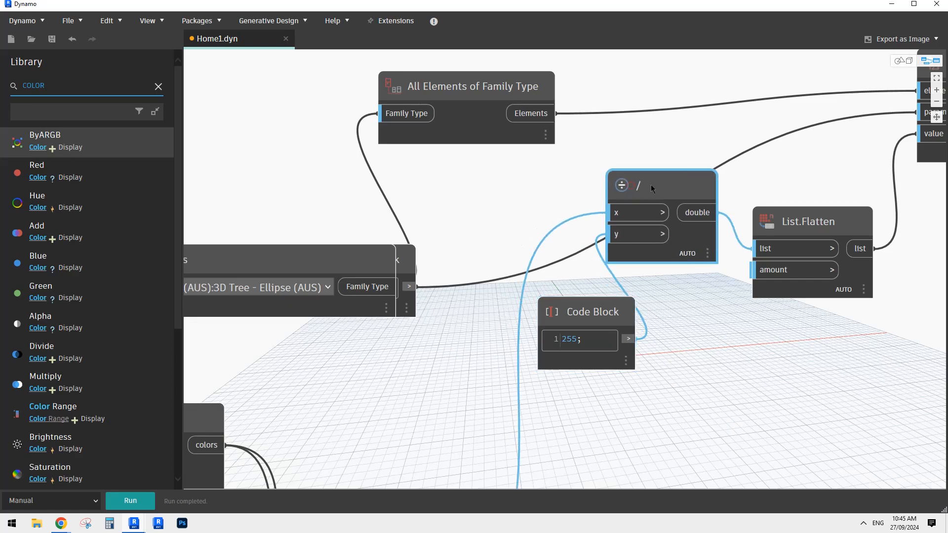
middle_drag(629, 197, 512, 244)
mouse_move(556, 221)
scroll(424, 338, down, 5)
middle_drag(233, 475, 378, 313)
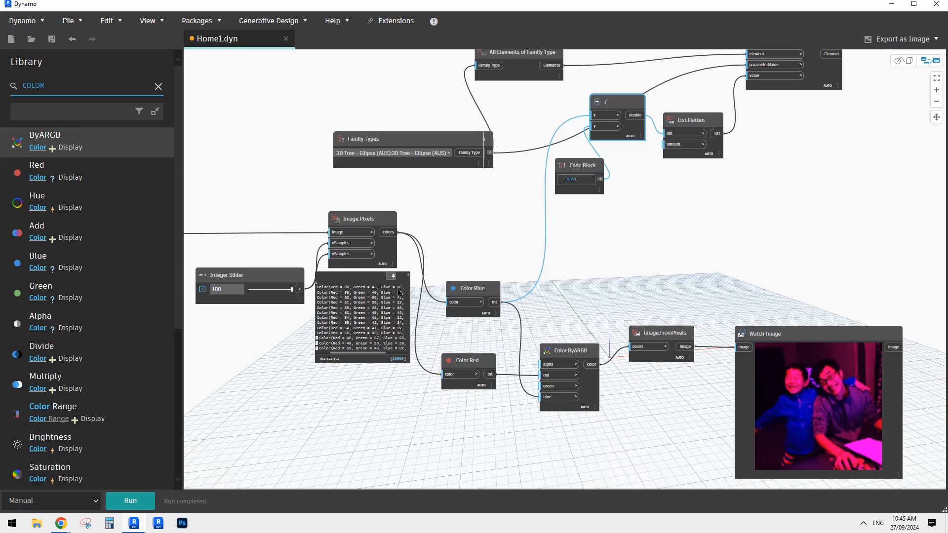
Step: Keep the List.Flatten output preview open and examine the list of divided blue values feeding Element.SetParameterByName
middle_drag(729, 201, 641, 288)
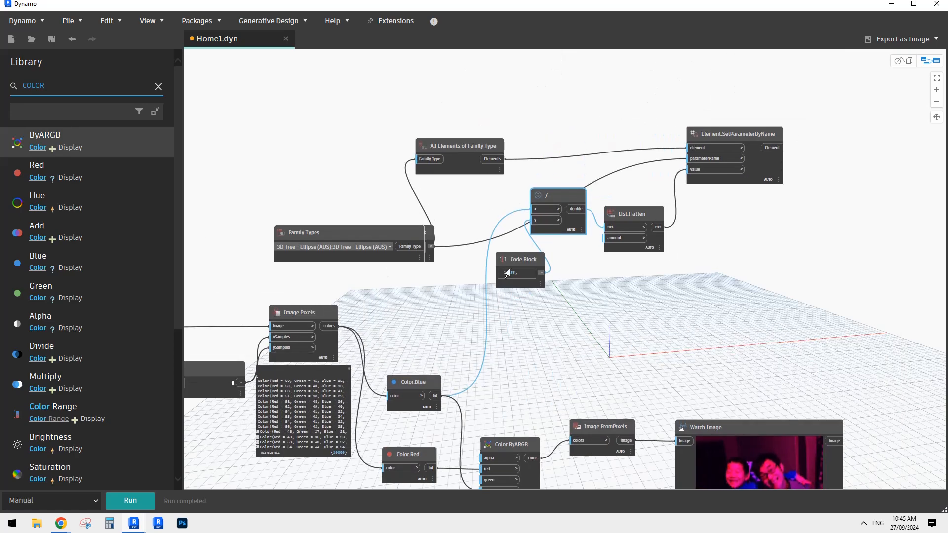
scroll(716, 239, up, 3)
middle_drag(716, 239, 667, 310)
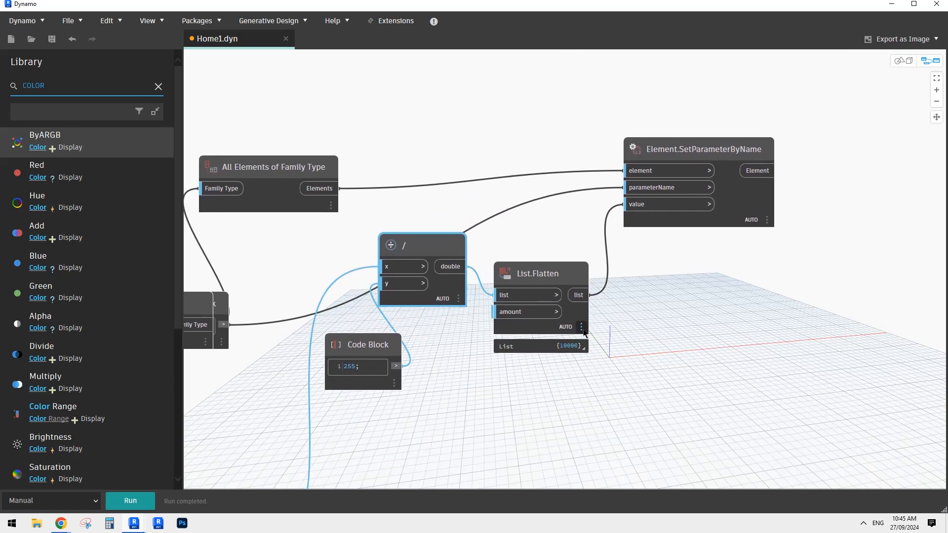
click(583, 347)
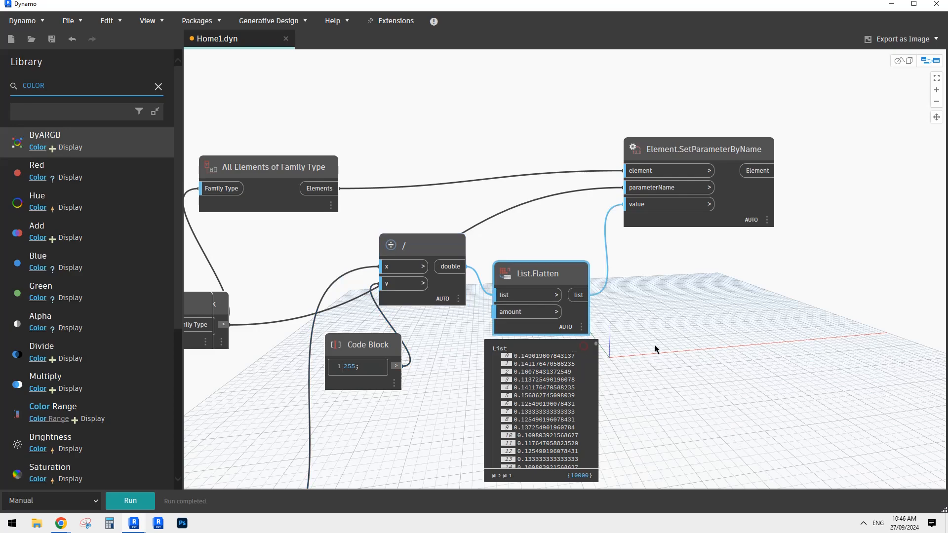
middle_drag(657, 350, 650, 285)
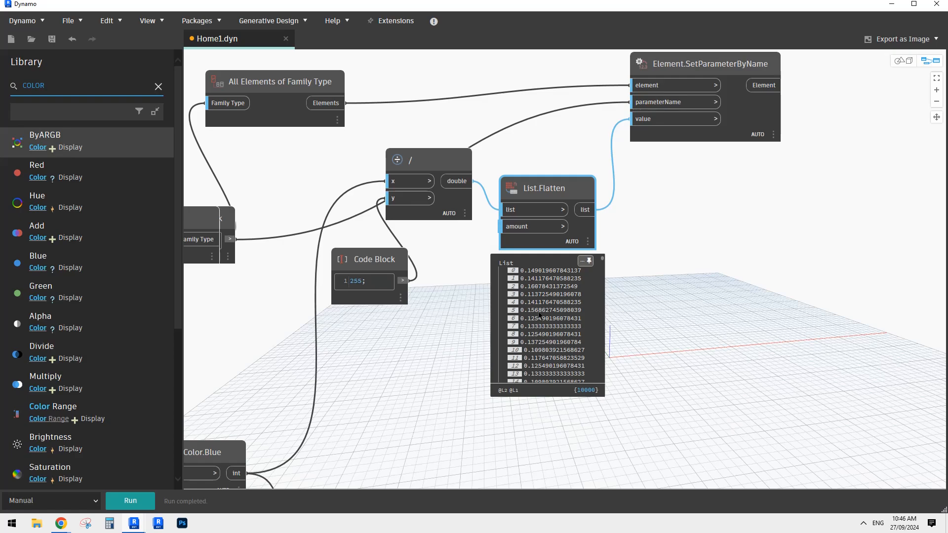
click(669, 264)
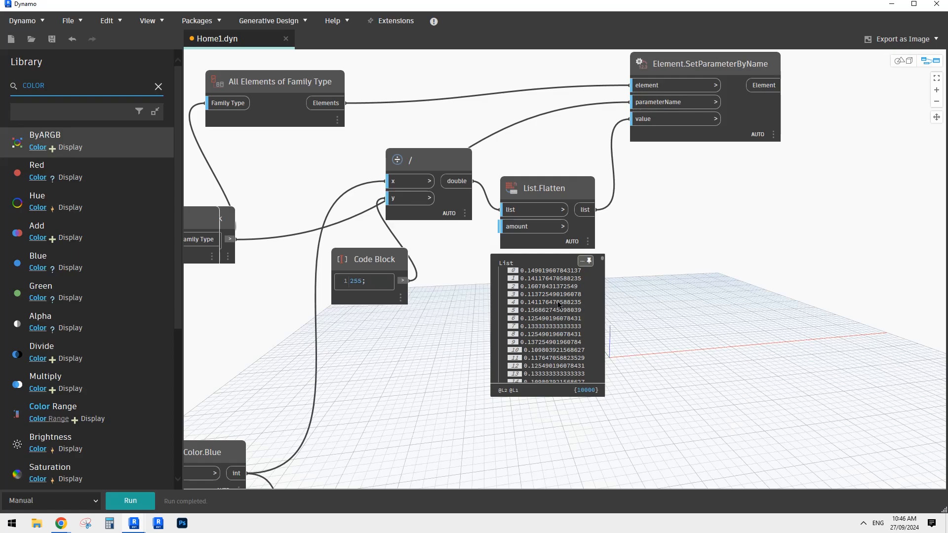
mouse_move(646, 270)
middle_down()
mouse_move(639, 282)
mouse_move(631, 274)
middle_up()
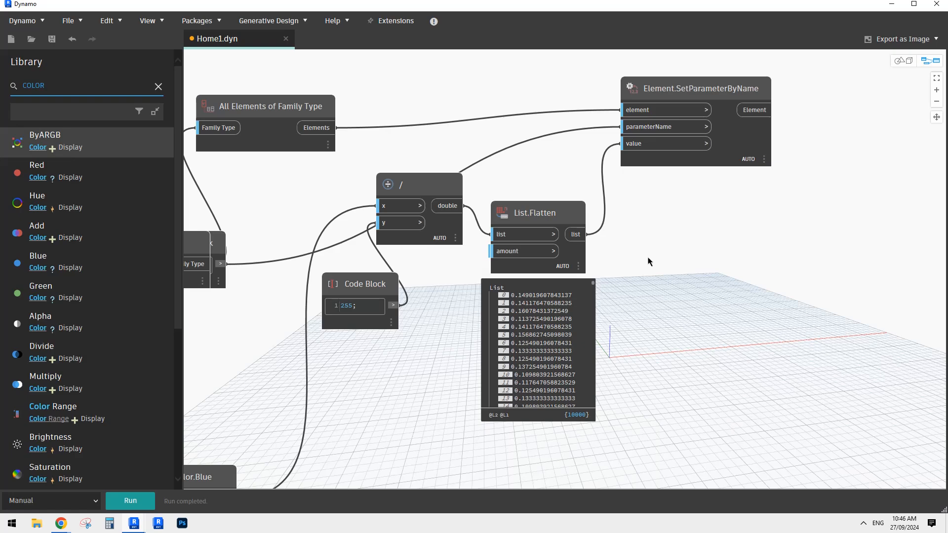
middle_drag(648, 262, 645, 264)
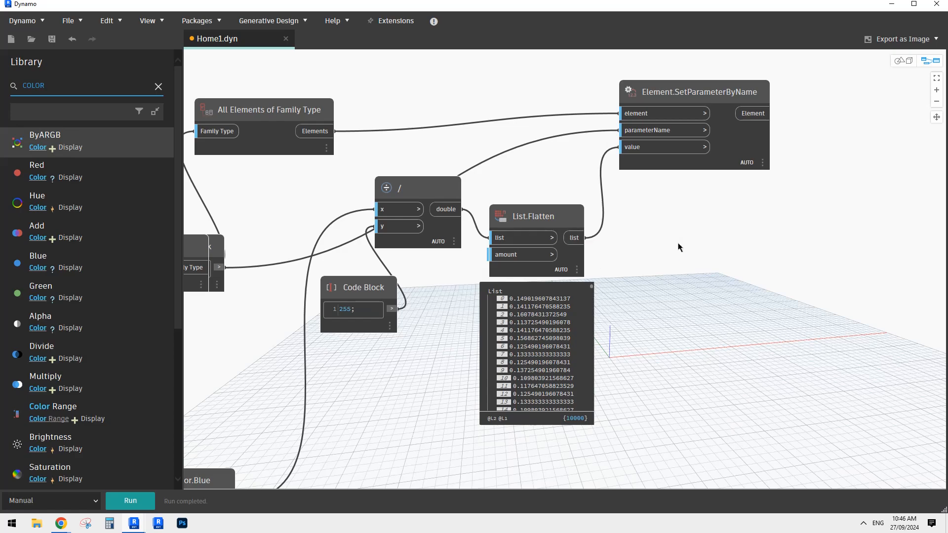
middle_drag(644, 234, 607, 289)
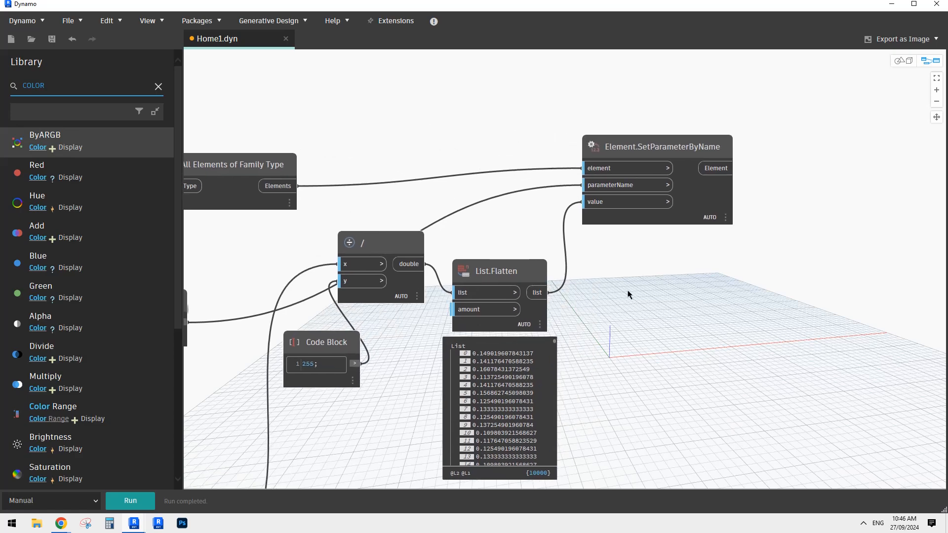
Step: Nudge the List.Flatten node slightly to the right and adjust the position of the Element.SetParameterByName node
drag(510, 276, 515, 275)
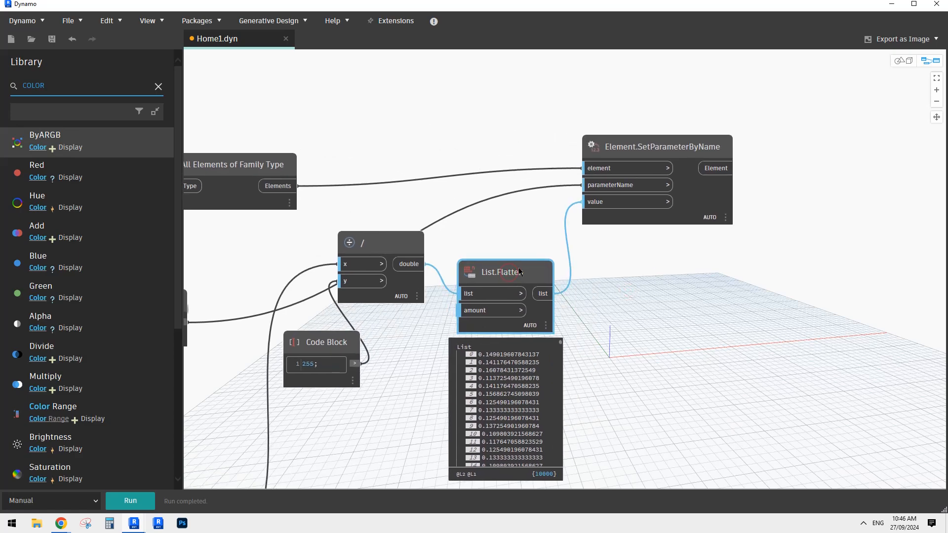
middle_drag(606, 255, 599, 262)
click(630, 264)
drag(656, 153, 665, 146)
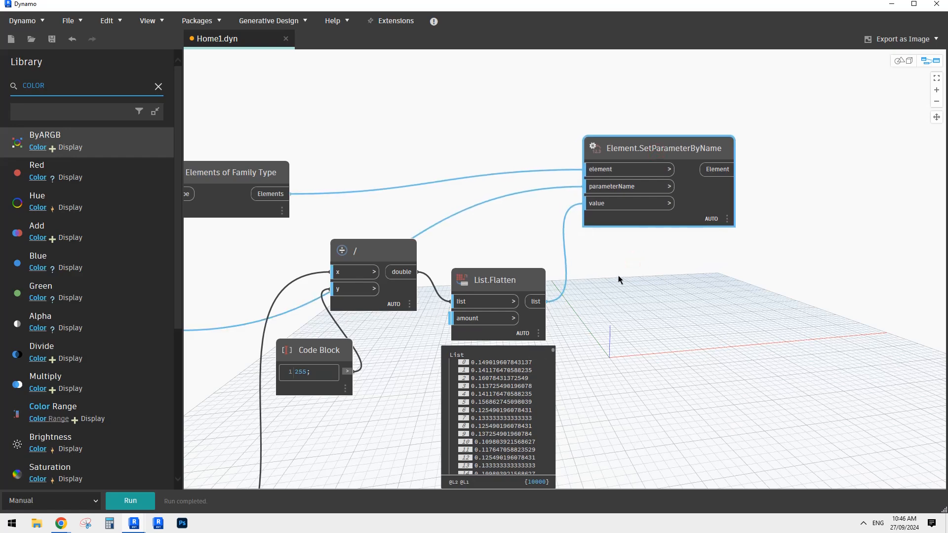
middle_drag(656, 241, 693, 247)
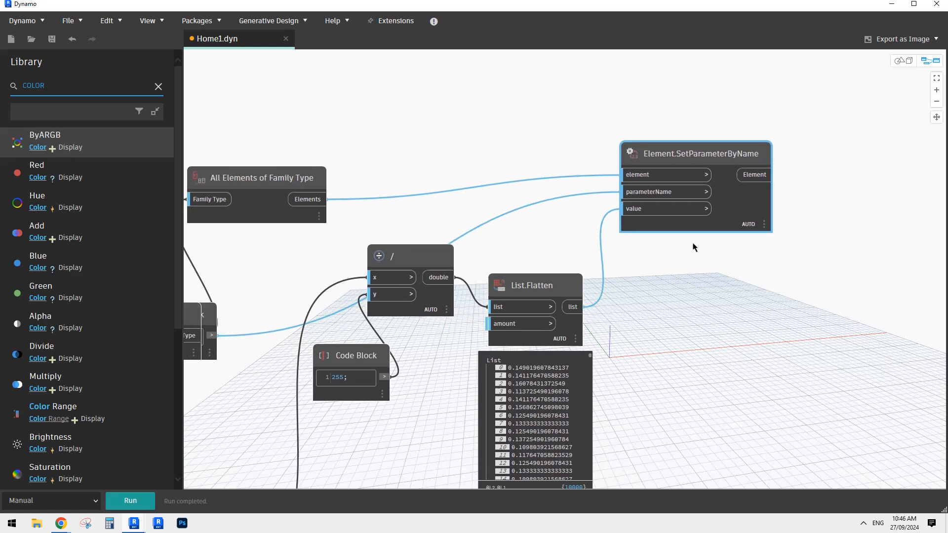
click(676, 158)
Step: Move the Family Types node up and left into line with All Elements of Family Type, uncovering the "n" Code Block
middle_drag(488, 136, 788, 108)
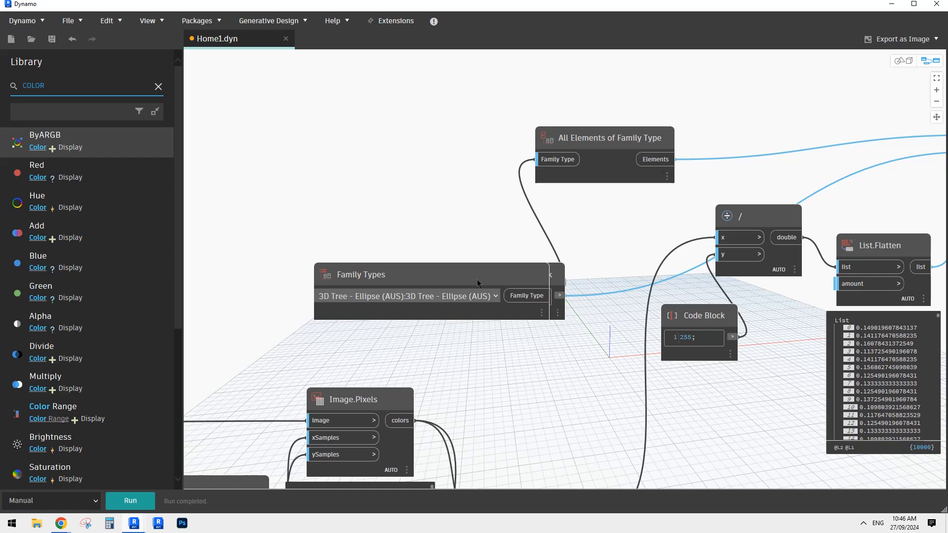
scroll(395, 298, up, 4)
scroll(491, 232, down, 3)
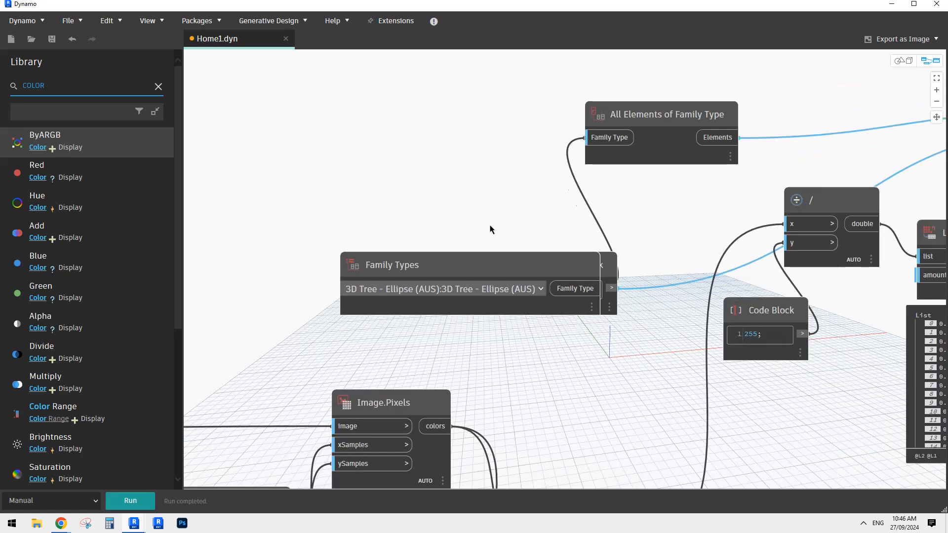
drag(520, 291, 424, 139)
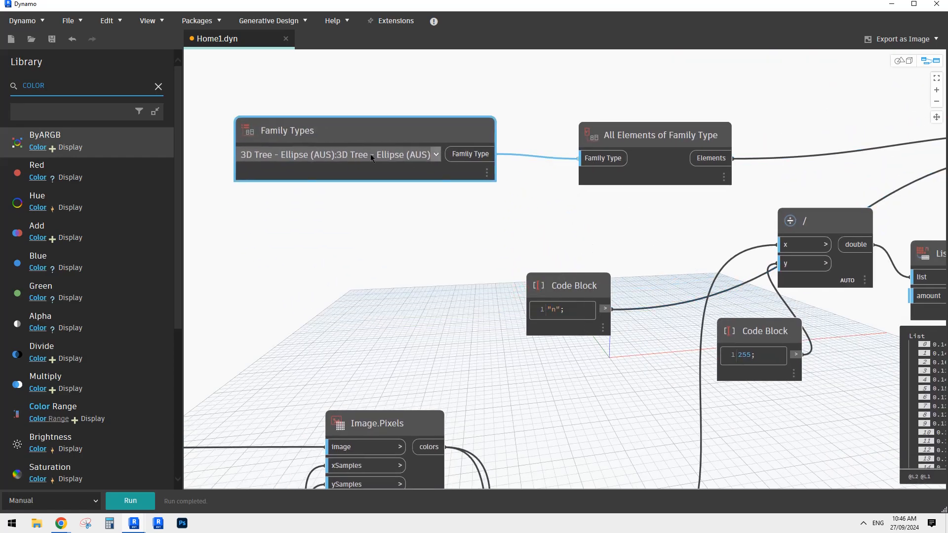
middle_drag(451, 242, 423, 271)
scroll(630, 275, down, 5)
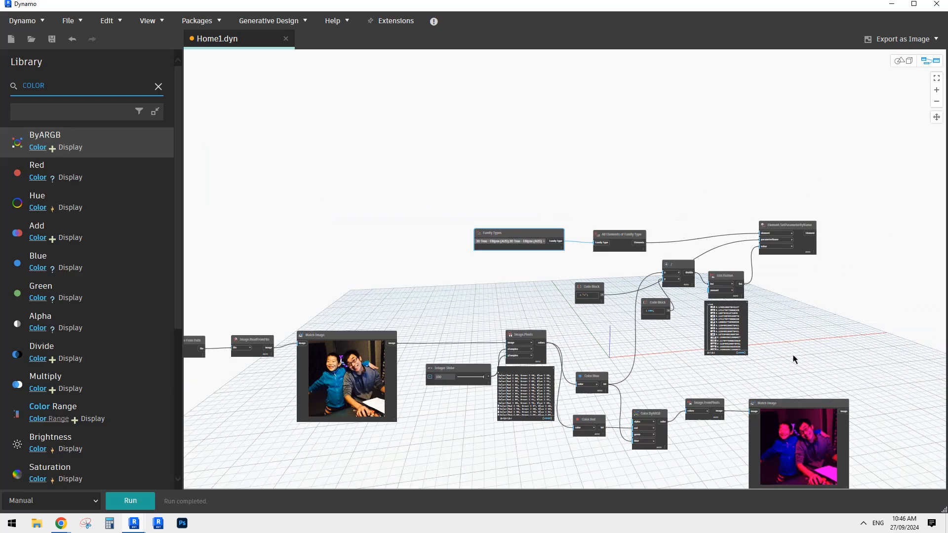
scroll(642, 281, up, 5)
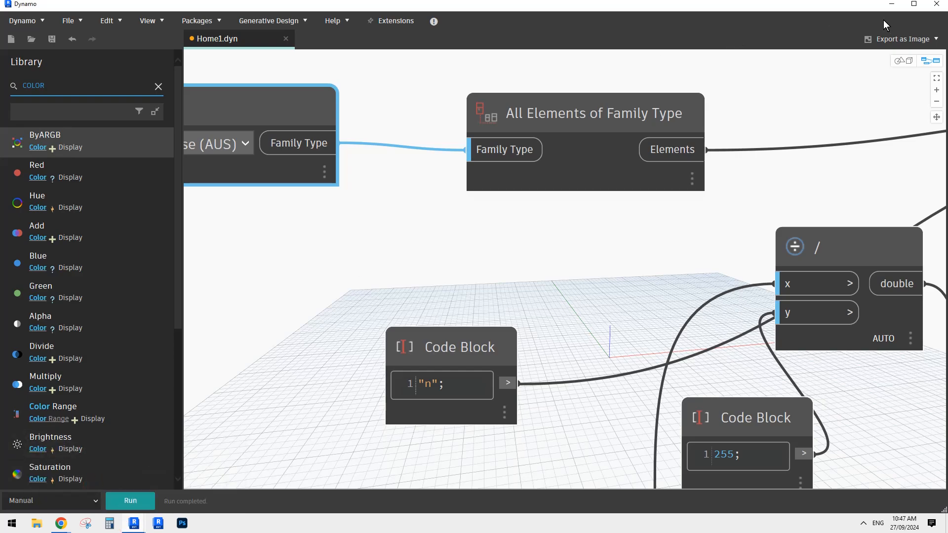
Step: Switch to Revit and create a new curtain panel family from a metric pattern-based template
click(892, 3)
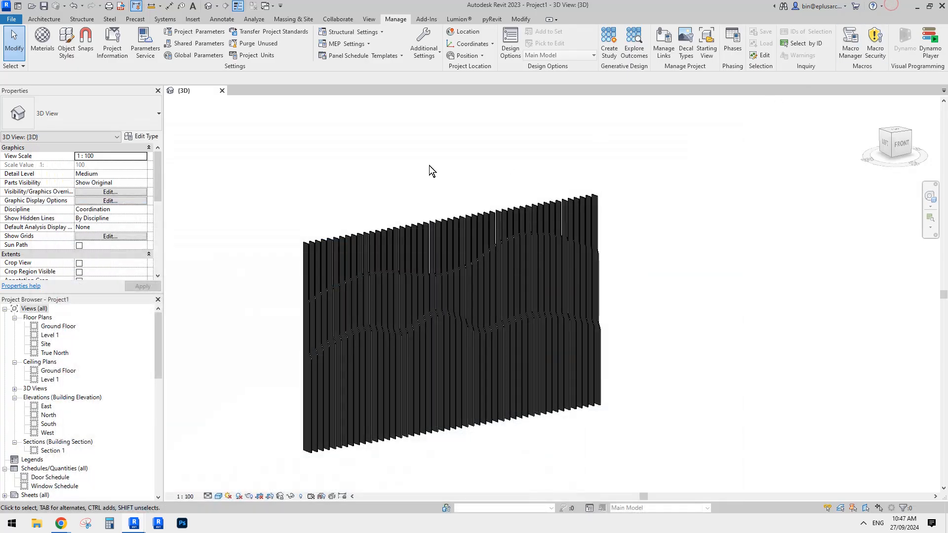
shift+middle_drag(402, 173, 464, 252)
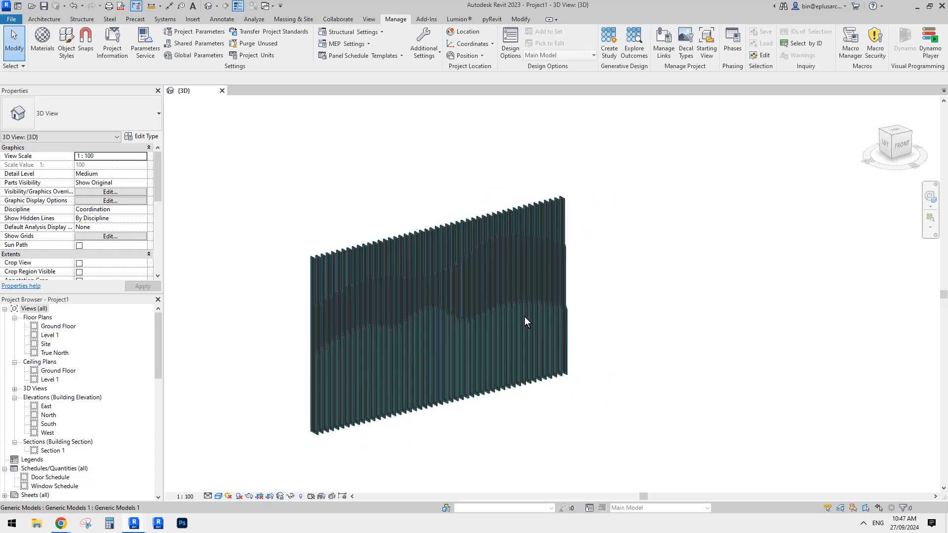
shift+middle_drag(434, 286, 345, 163)
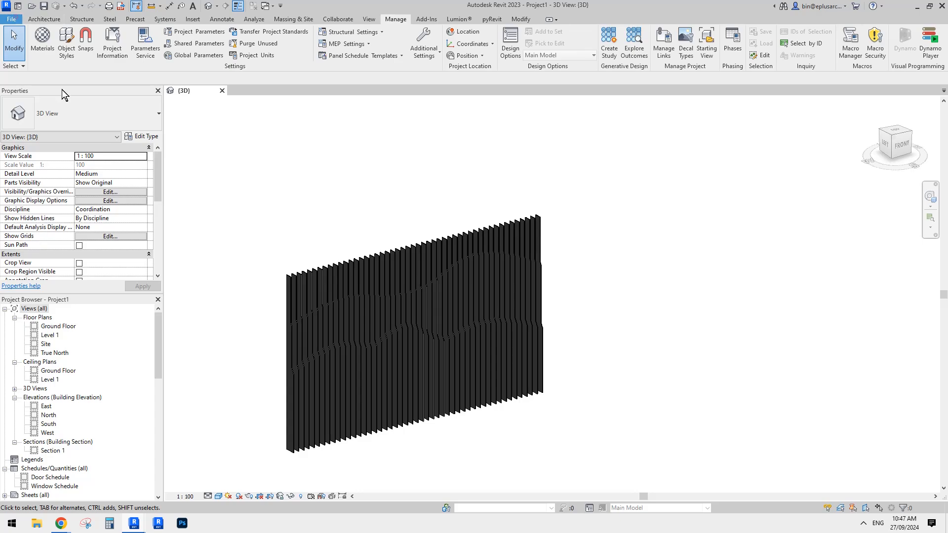
click(11, 19)
mouse_move(32, 57)
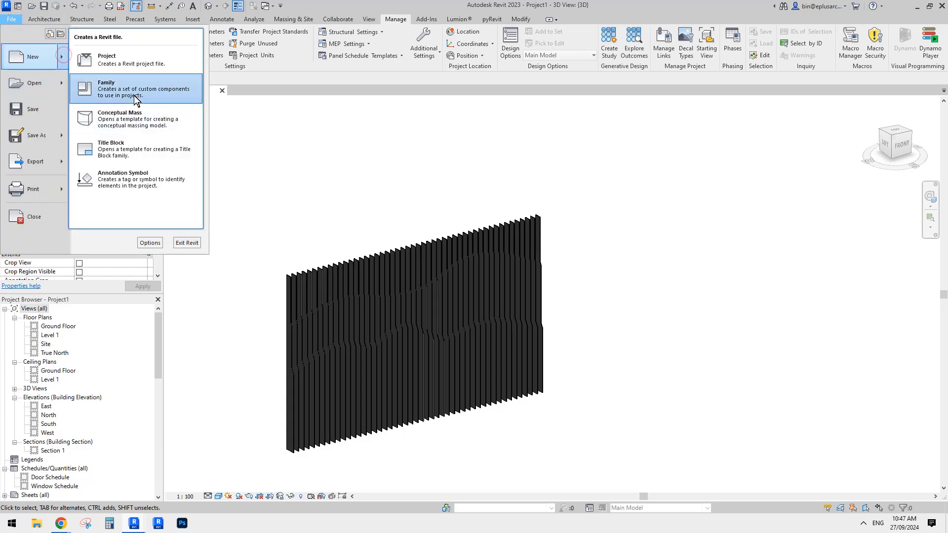
click(117, 89)
click(612, 228)
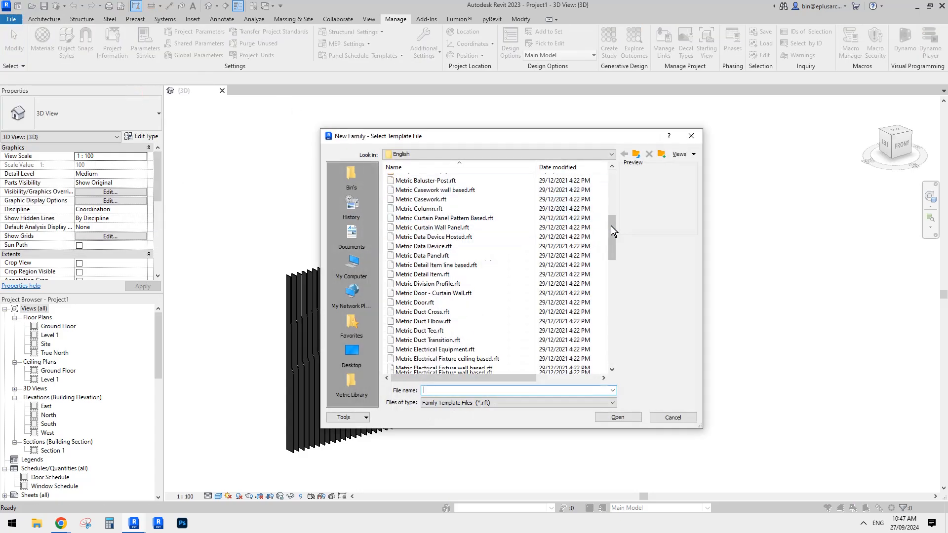
mouse_move(612, 228)
mouse_down()
mouse_move(616, 256)
mouse_move(616, 237)
mouse_up()
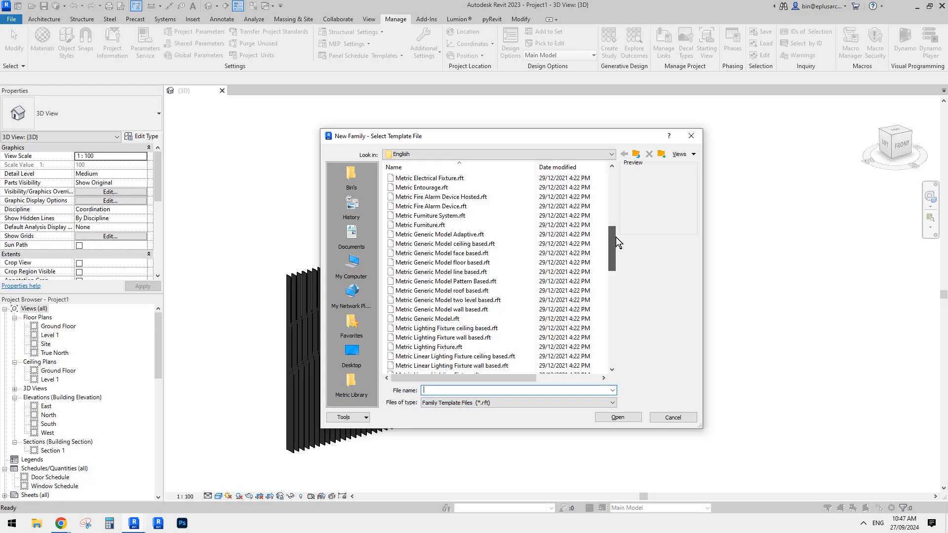
mouse_move(616, 241)
mouse_down()
mouse_move(618, 251)
mouse_move(622, 178)
mouse_move(623, 231)
mouse_up()
scroll(548, 247, down, 1)
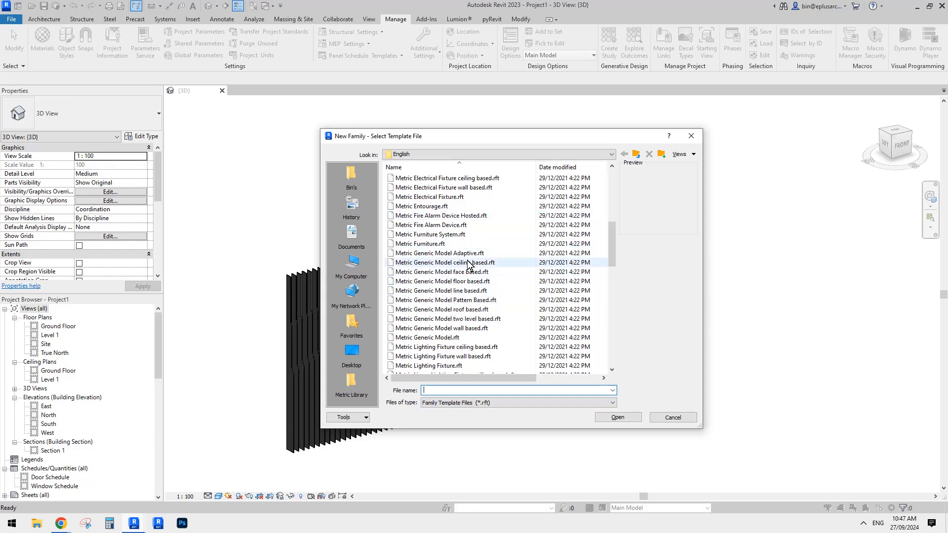
double_click(471, 299)
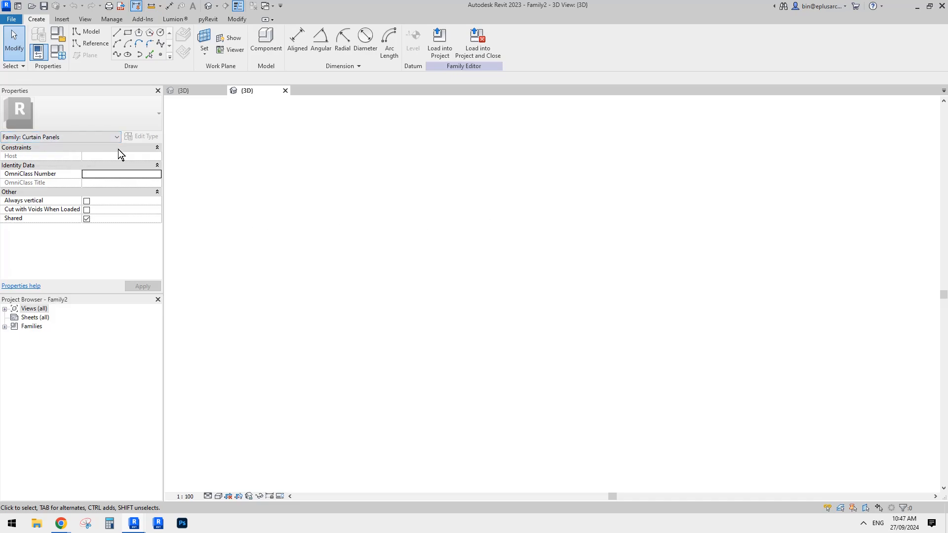
Step: Examine the new family's rectangular tile pattern grid, its spacing properties and the four corner points of the central cell
click(205, 92)
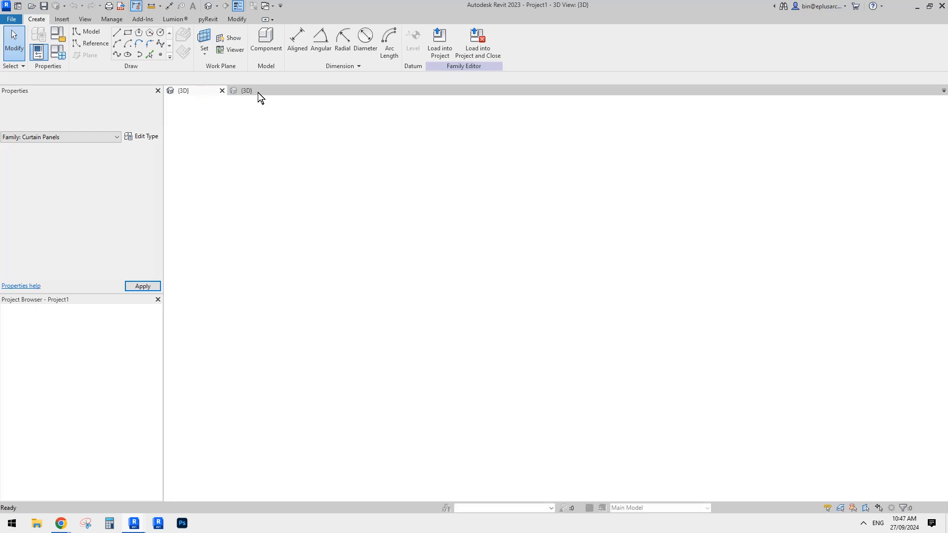
click(258, 93)
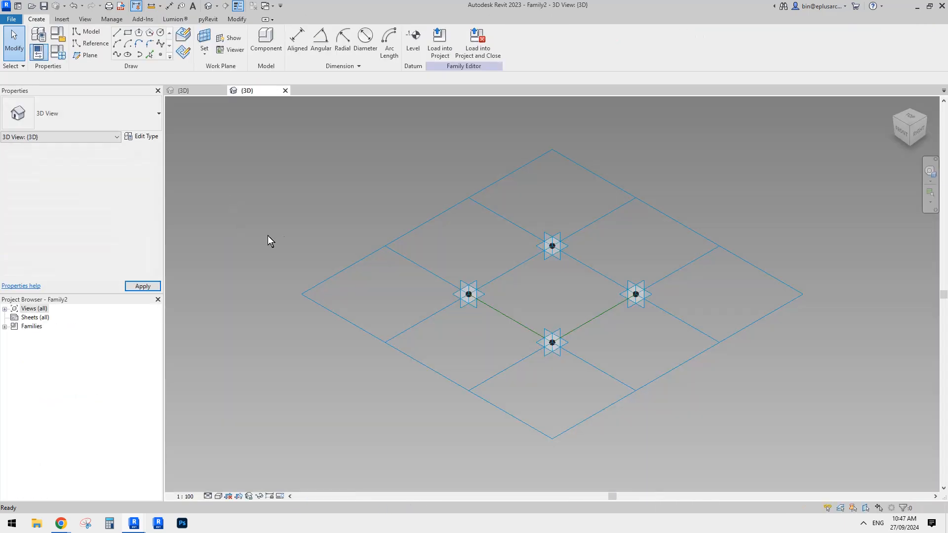
middle_drag(390, 196, 394, 216)
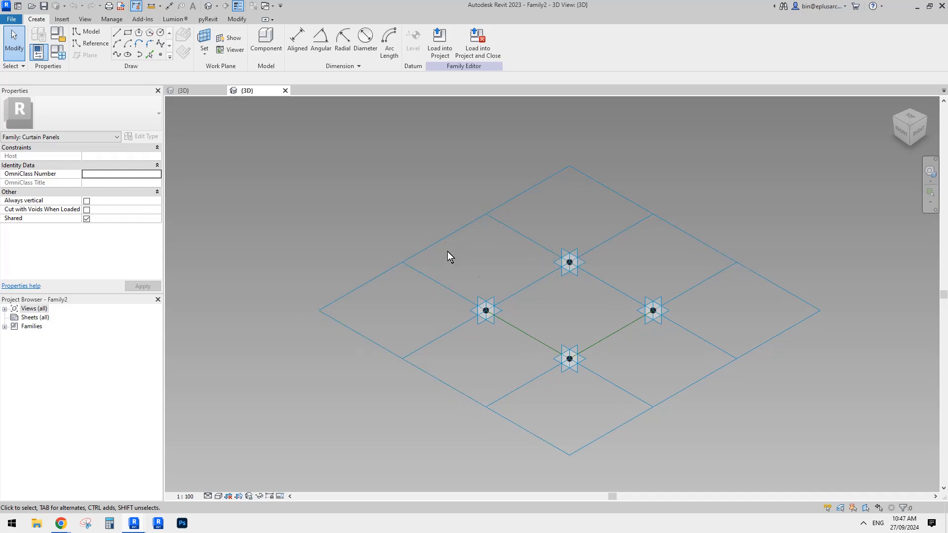
click(516, 194)
click(709, 216)
shift+middle_drag(709, 216, 660, 290)
scroll(720, 207, up, 4)
shift+middle_drag(715, 207, 597, 209)
click(533, 144)
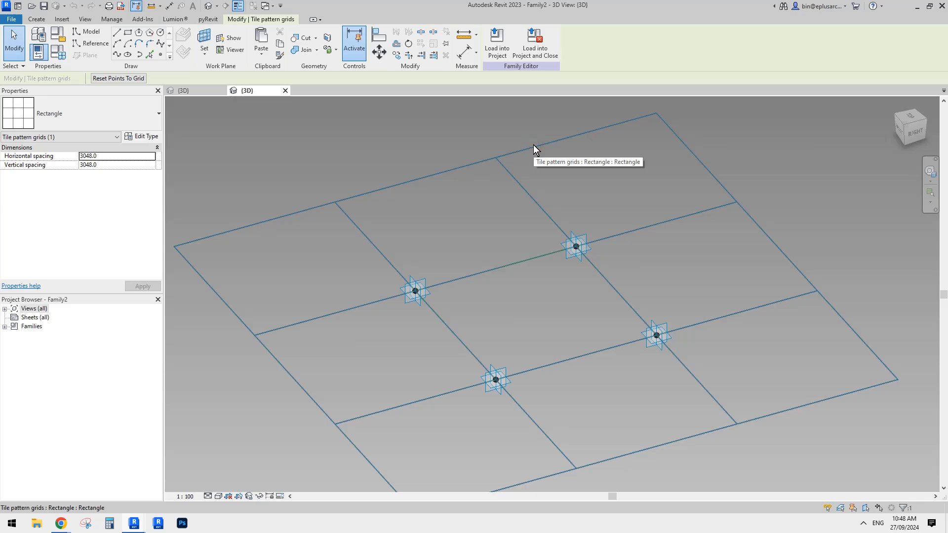
shift+middle_drag(533, 145, 581, 275)
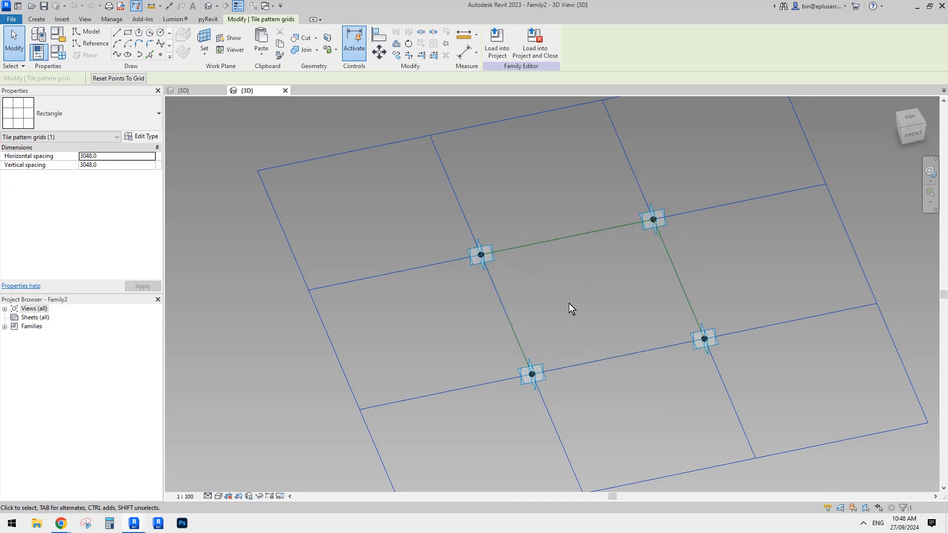
shift+middle_drag(569, 305, 574, 328)
key(Tab)
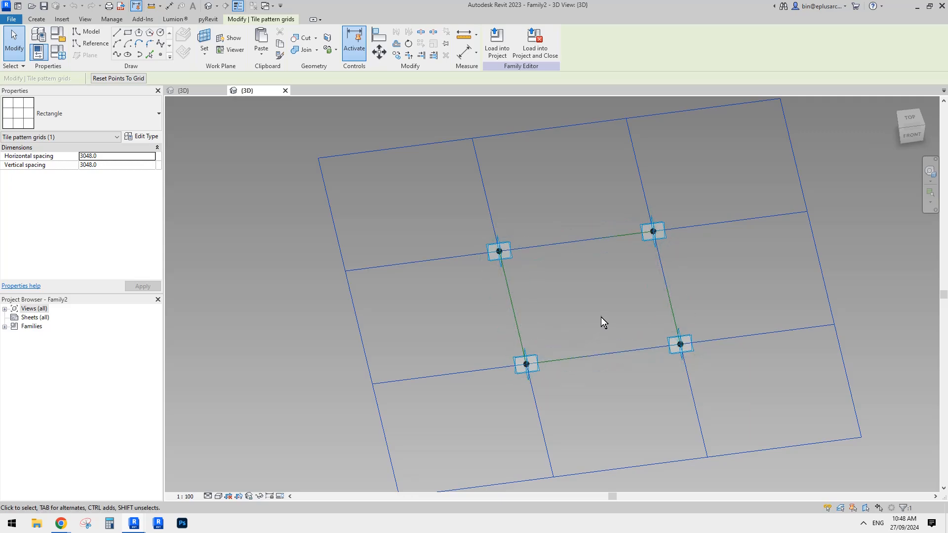
shift+middle_drag(604, 322, 610, 314)
click(855, 210)
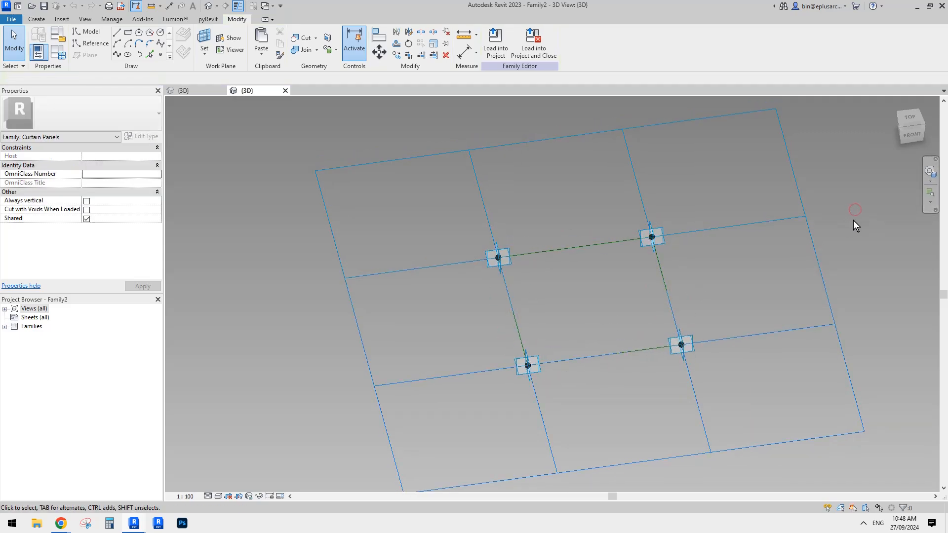
middle_drag(793, 220, 793, 222)
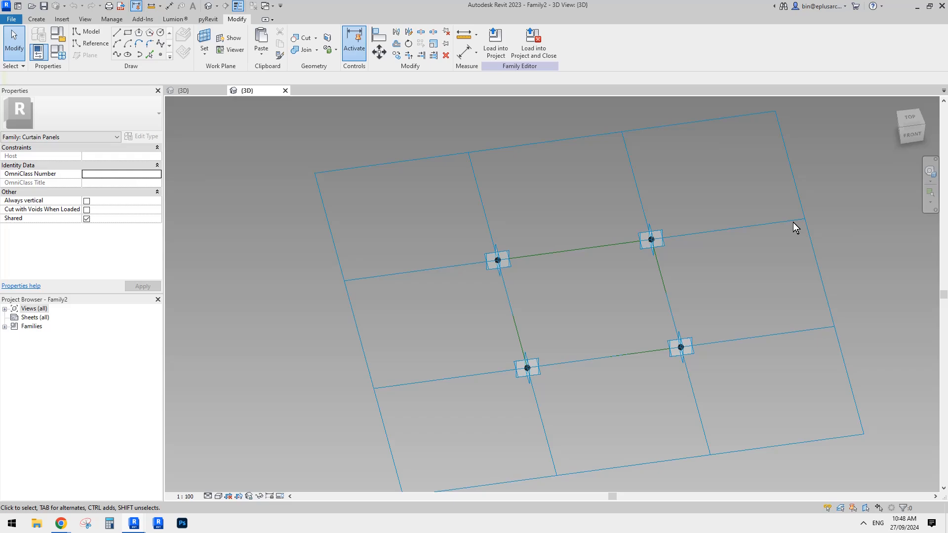
Step: Place one reference point on each of two opposite edges of the central grid cell
click(162, 55)
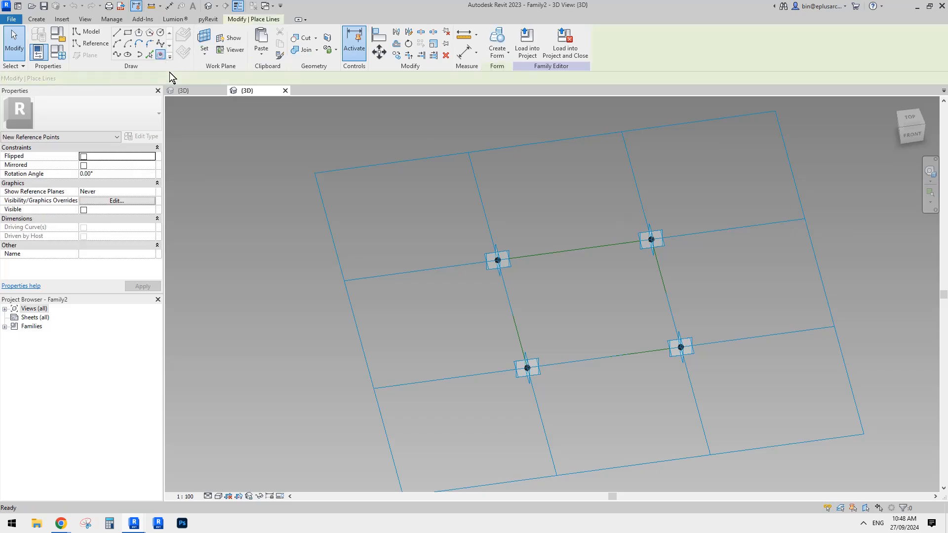
middle_drag(307, 161, 294, 144)
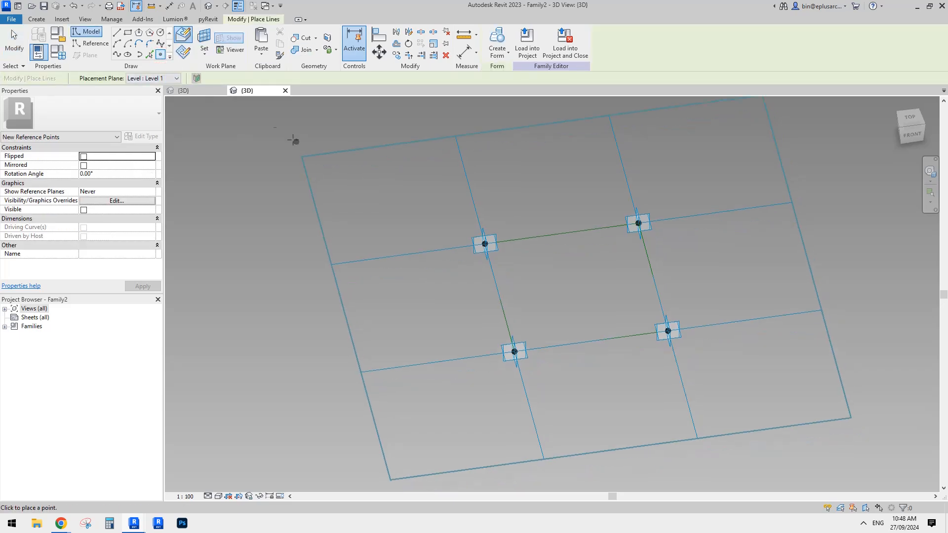
click(545, 235)
click(571, 344)
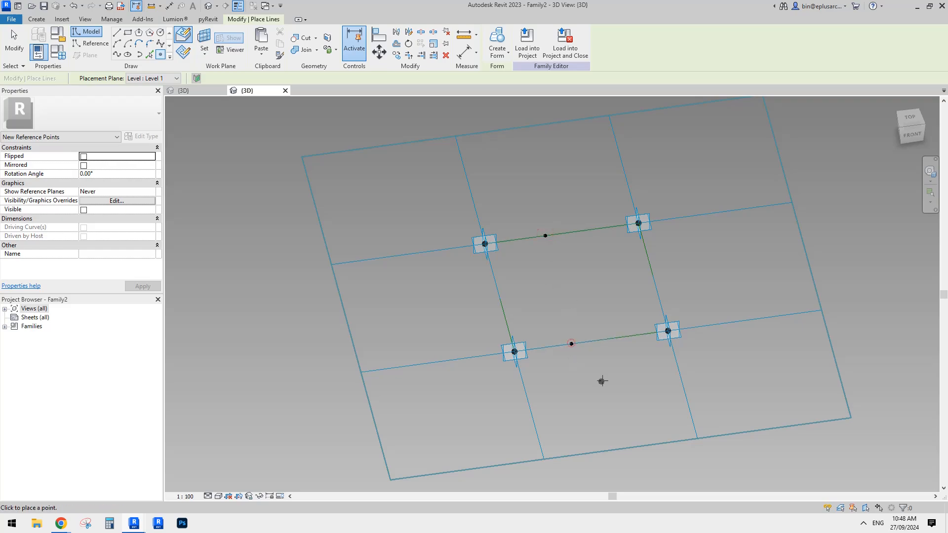
Step: Flip the measuring direction of the reference point on the central cell's far edge so it measures from End
key(Escape)
key(Escape)
click(546, 238)
scroll(548, 239, up, 2)
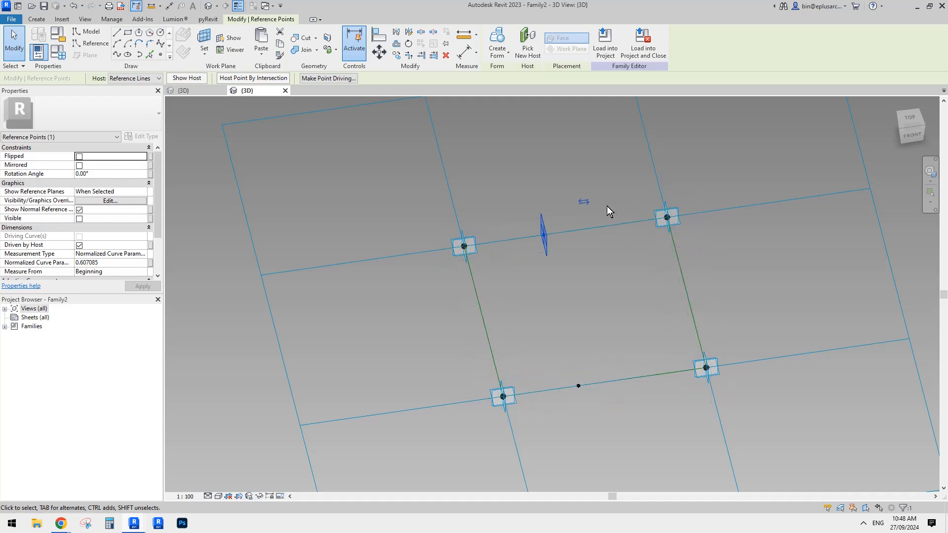
click(581, 202)
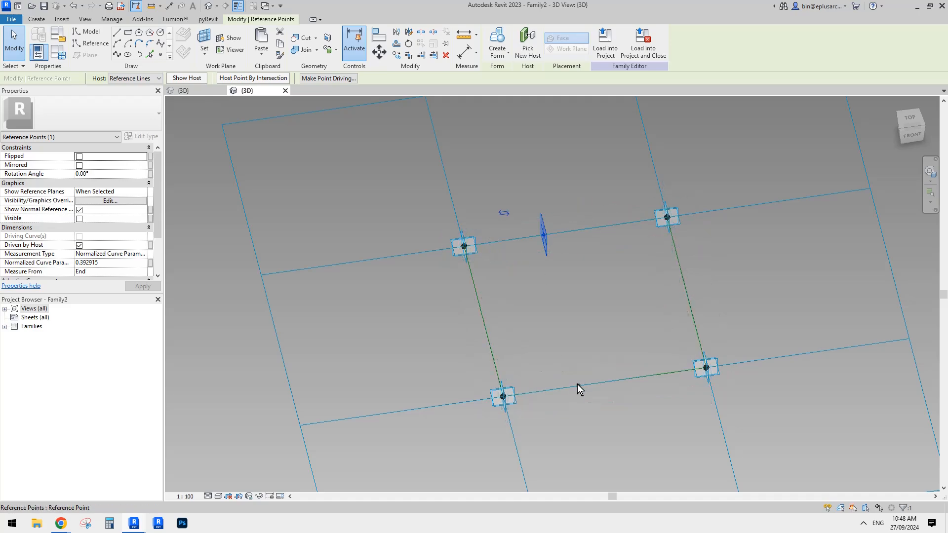
click(578, 385)
middle_drag(563, 390, 557, 294)
click(576, 189)
shift+middle_drag(576, 190, 556, 241)
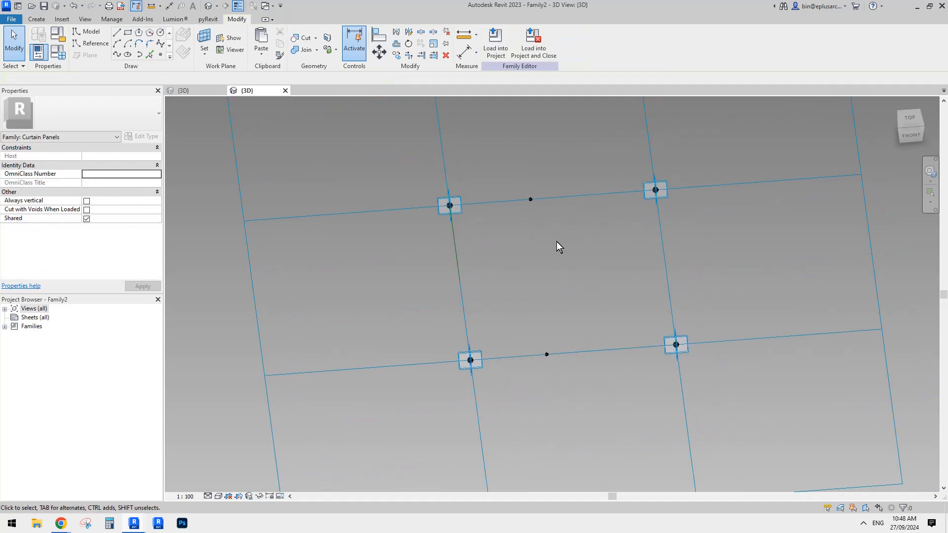
Step: Test the far-edge reference point's normalized curve parameter at 0 and 1, and set it to 0.5
drag(508, 159, 578, 387)
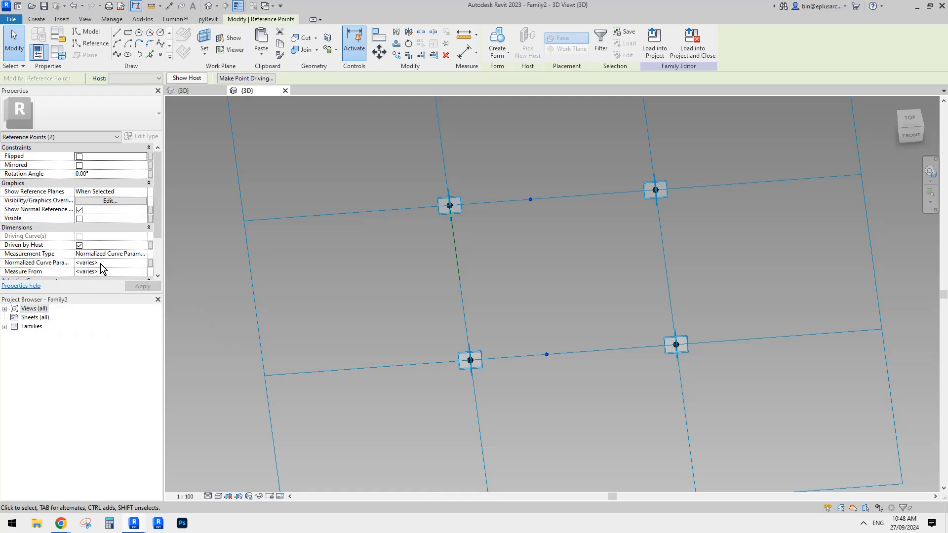
click(531, 200)
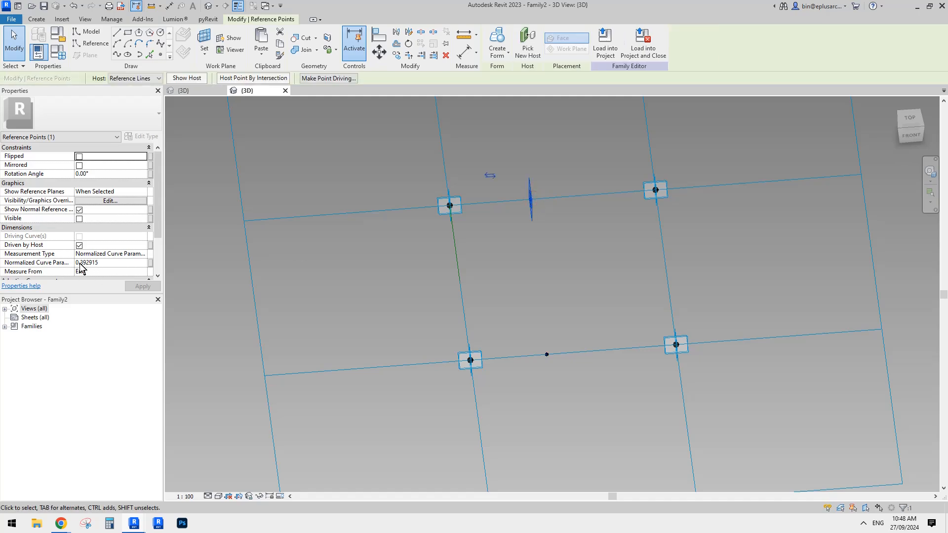
double_click(117, 262)
text(0)
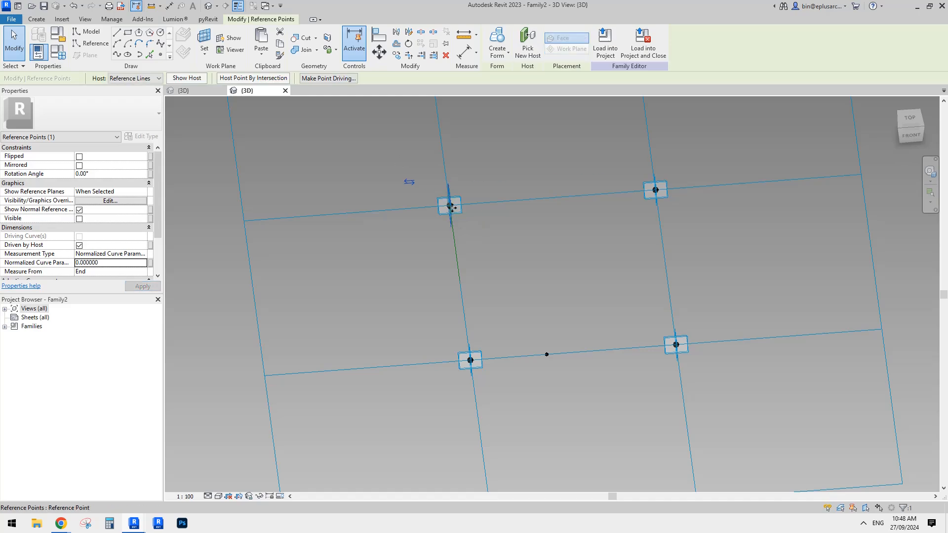
double_click(113, 264)
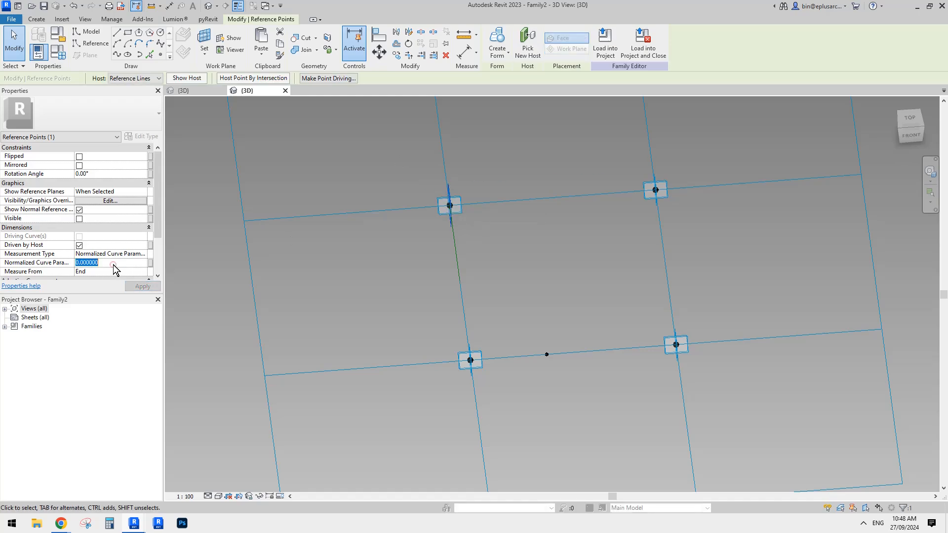
text(1)
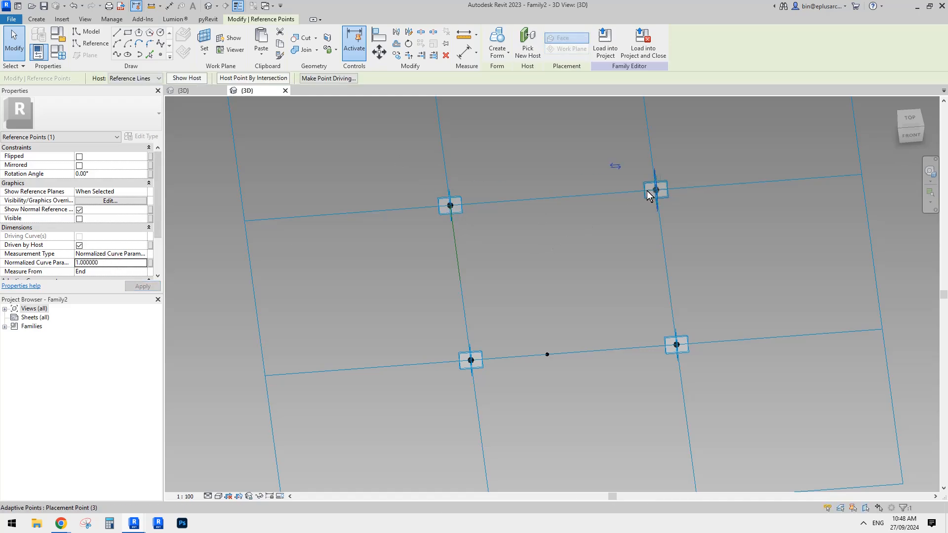
double_click(132, 263)
text(0.5)
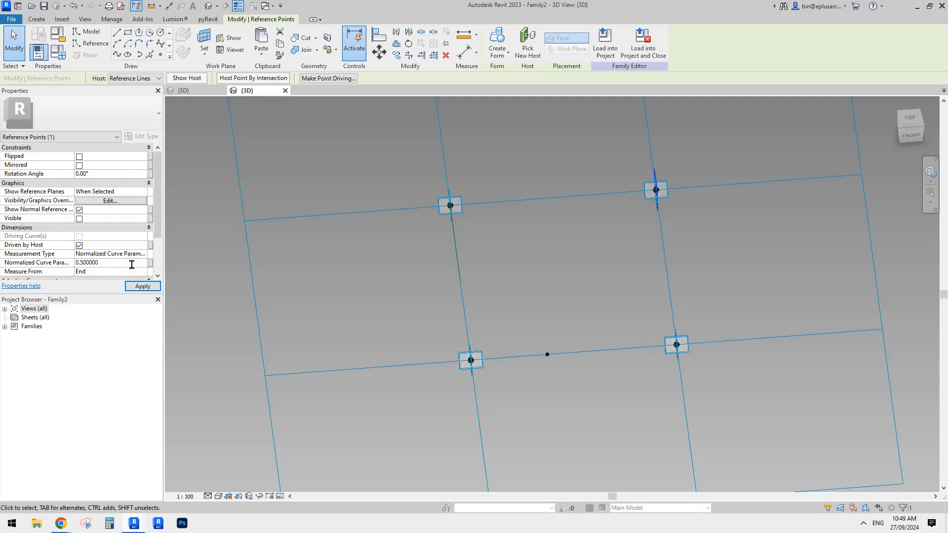
middle_drag(576, 223, 535, 247)
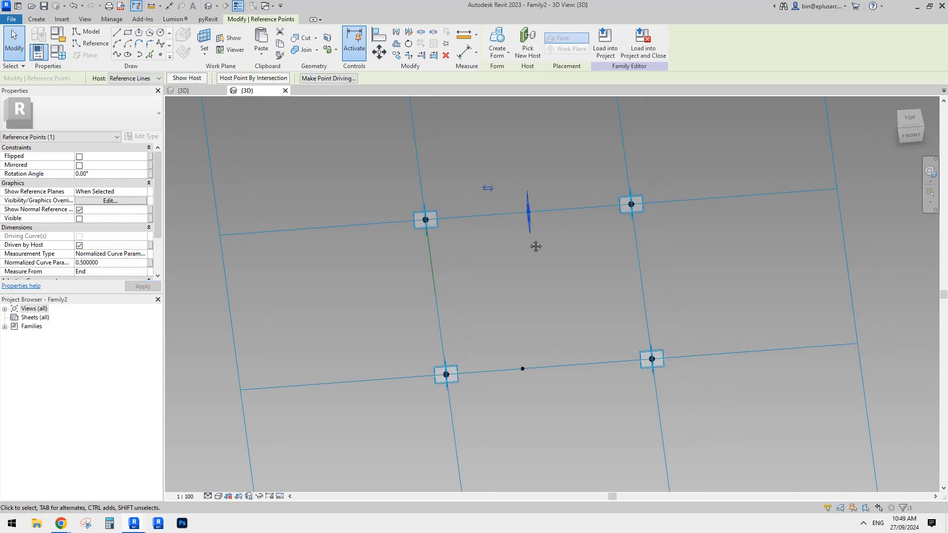
Step: Associate the normalized curve parameter of both edge reference points with a new instance family parameter named "n"
click(484, 175)
drag(482, 149, 565, 424)
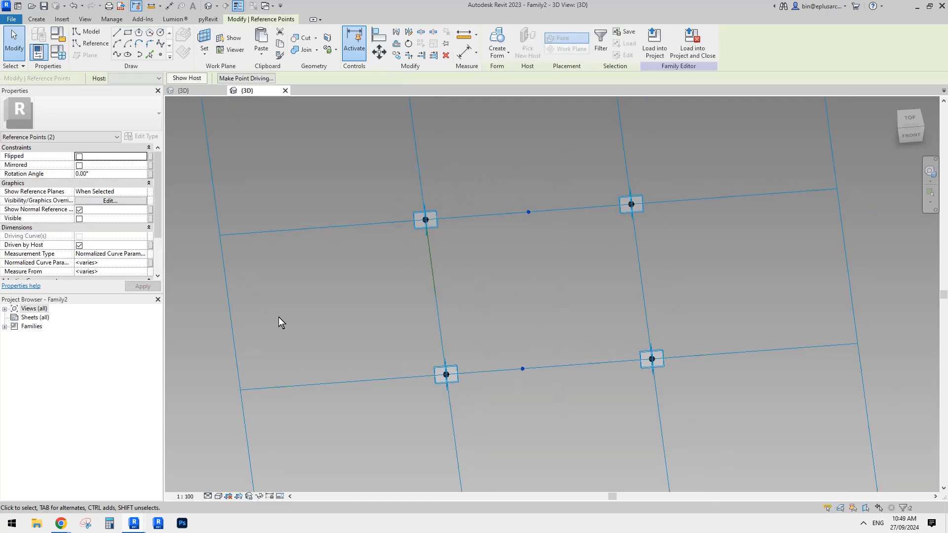
click(150, 263)
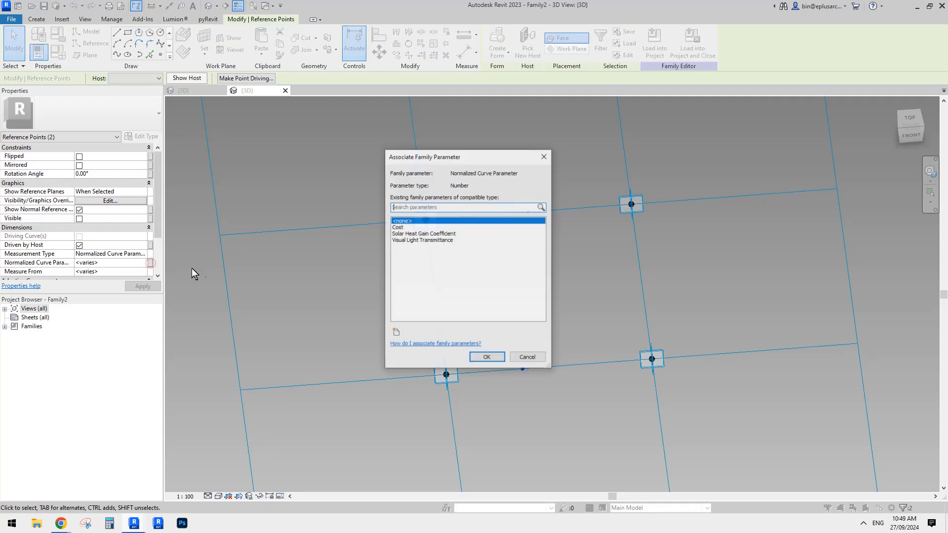
click(396, 332)
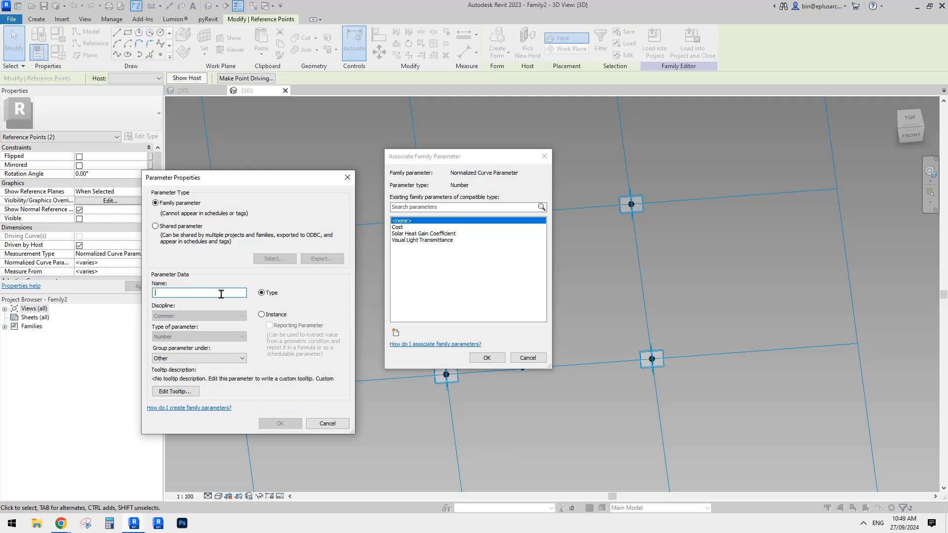
key(Caps_Lock)
text(n)
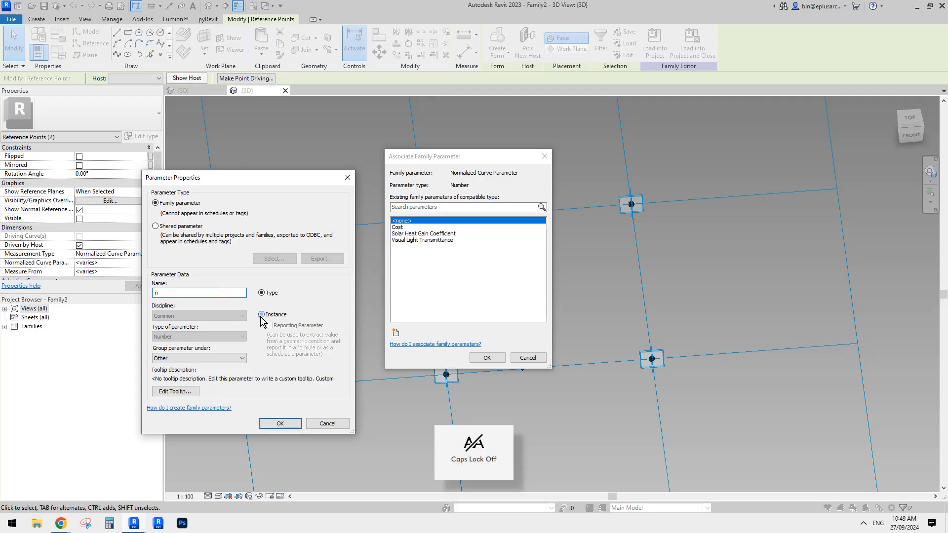
click(261, 315)
click(288, 423)
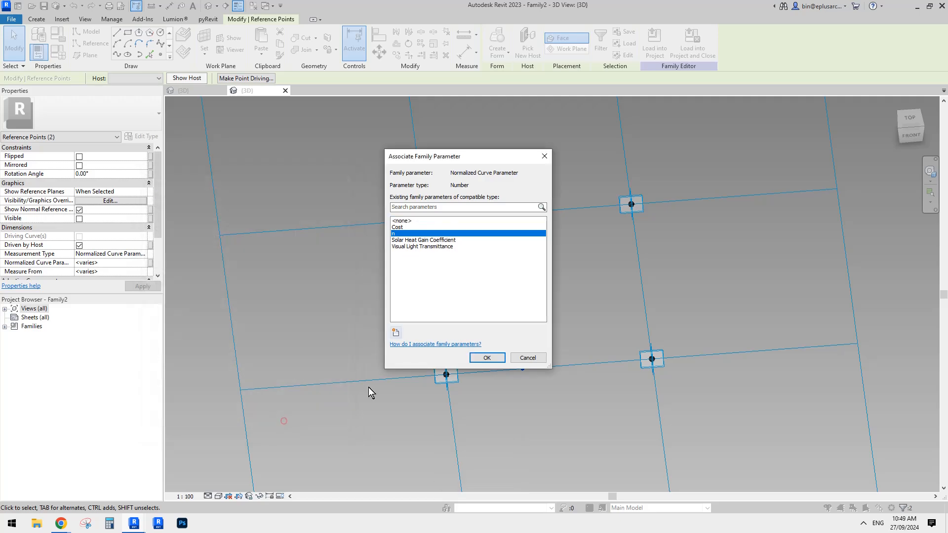
click(487, 358)
Step: Connect the two edge reference points with a spline through points and make it a reference line
middle_drag(387, 303, 355, 315)
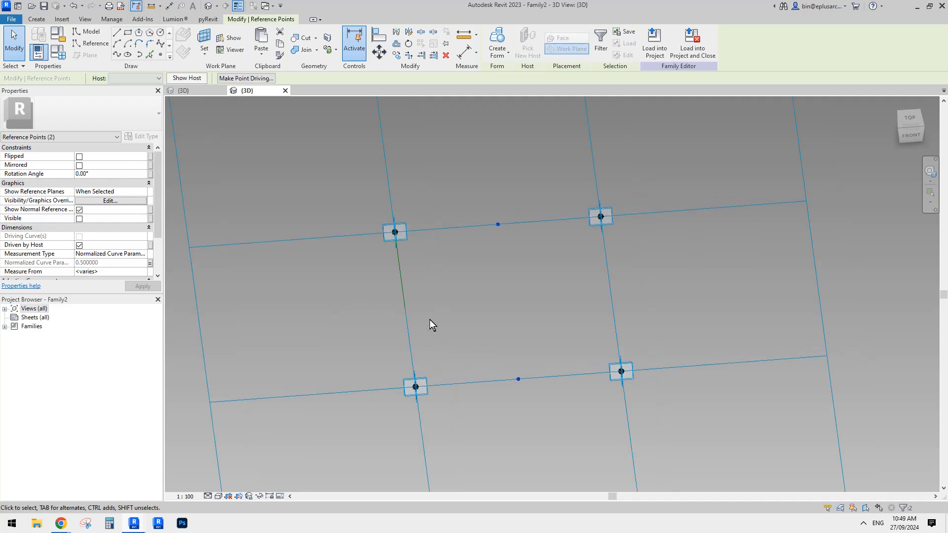
shift+middle_drag(430, 319, 460, 307)
drag(470, 197, 555, 415)
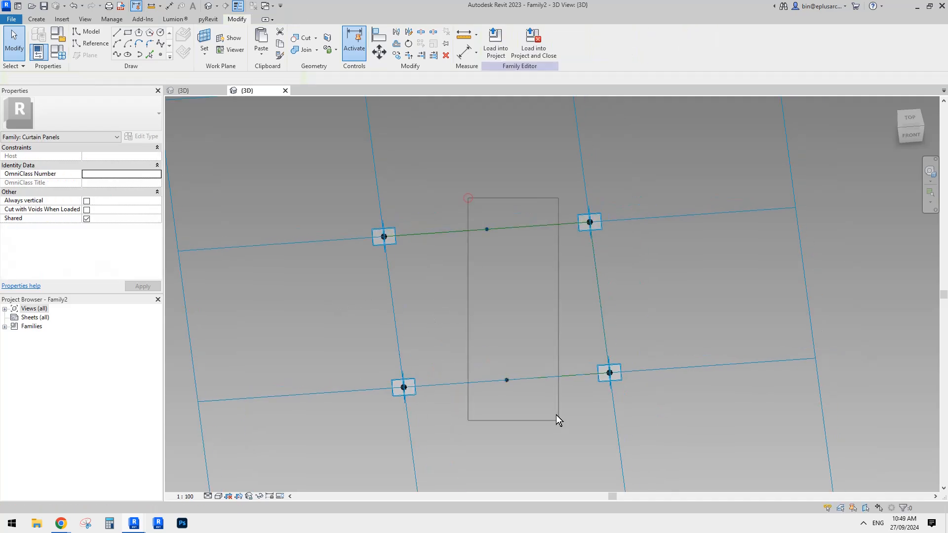
click(117, 55)
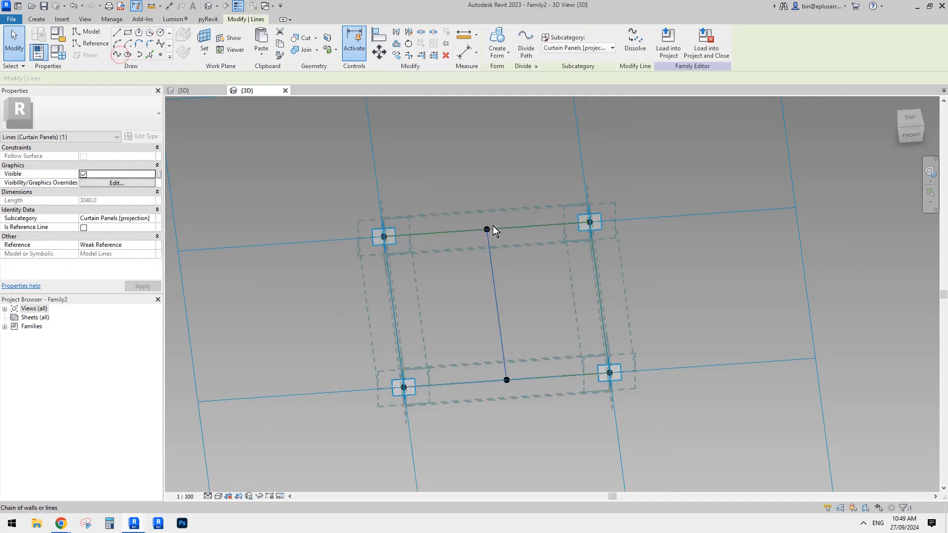
click(83, 227)
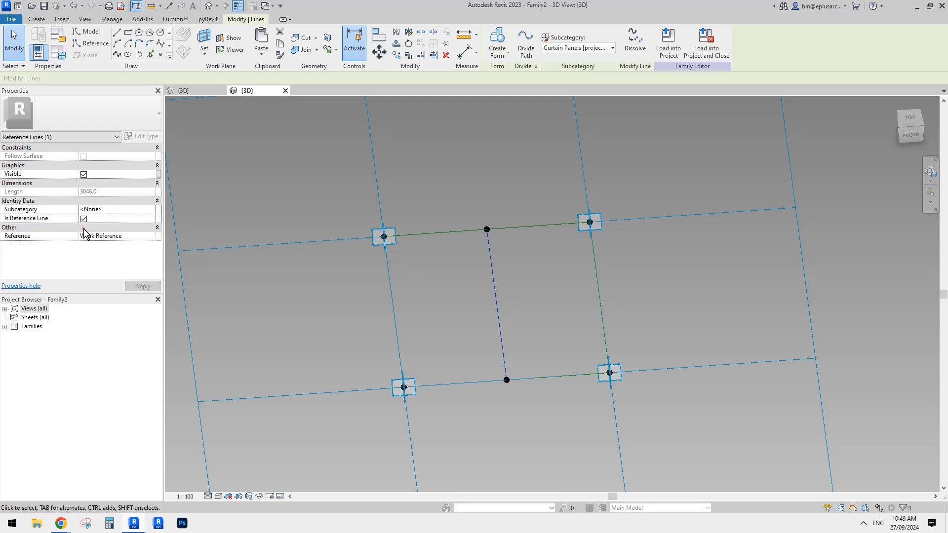
click(435, 296)
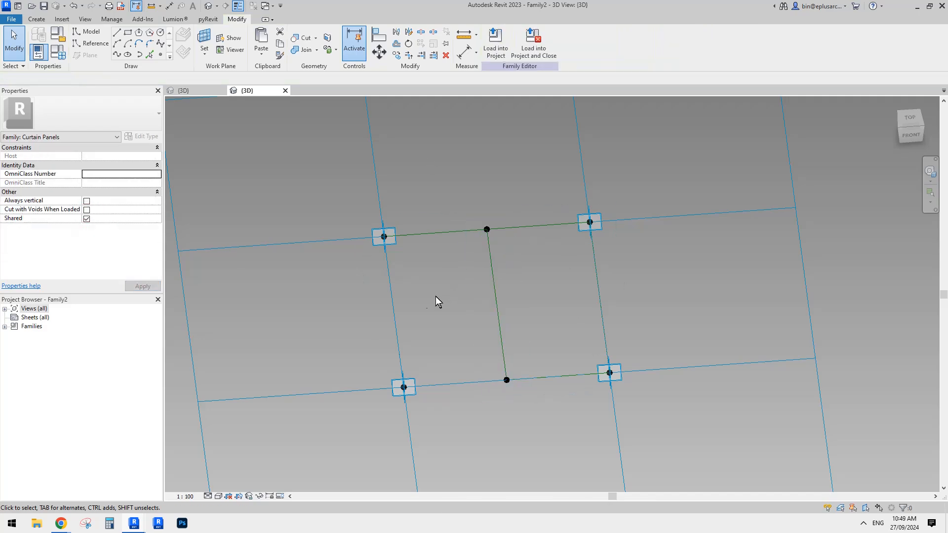
Step: Create a flat surface form between the cell's left reference line and the new middle reference line
click(392, 294)
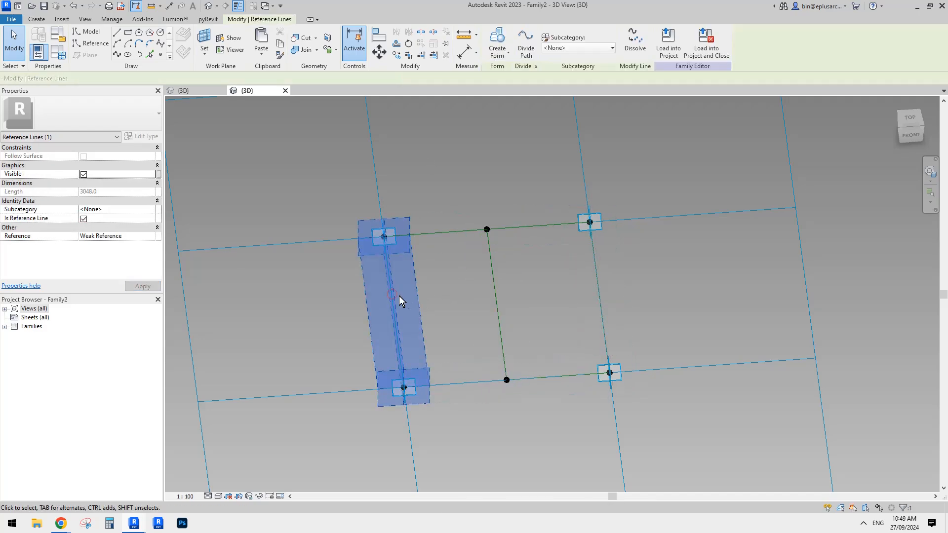
ctrl+click(496, 290)
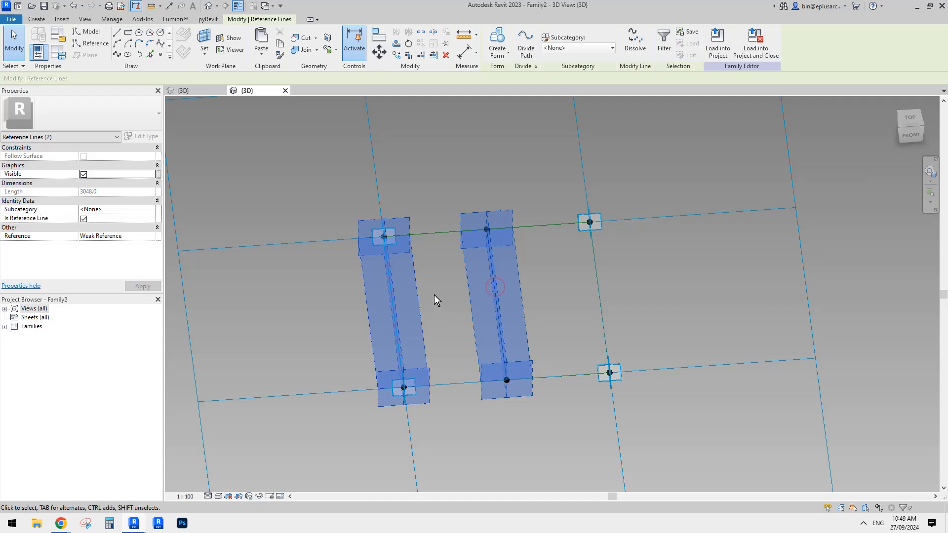
click(497, 40)
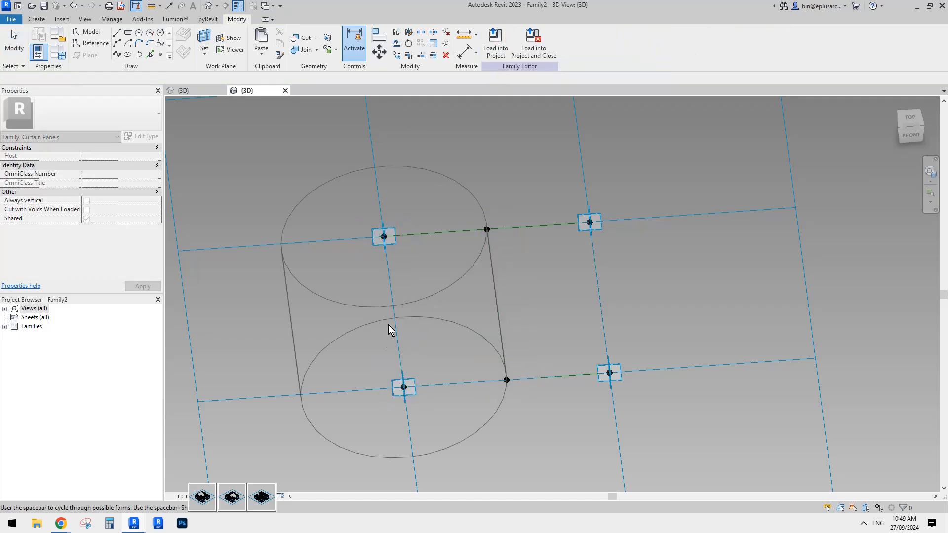
key(space)
key(space)
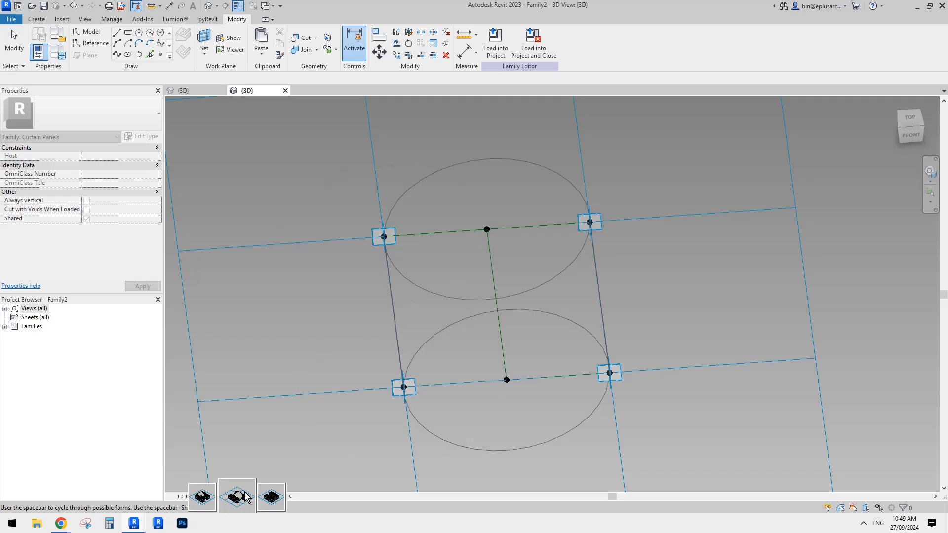
click(267, 496)
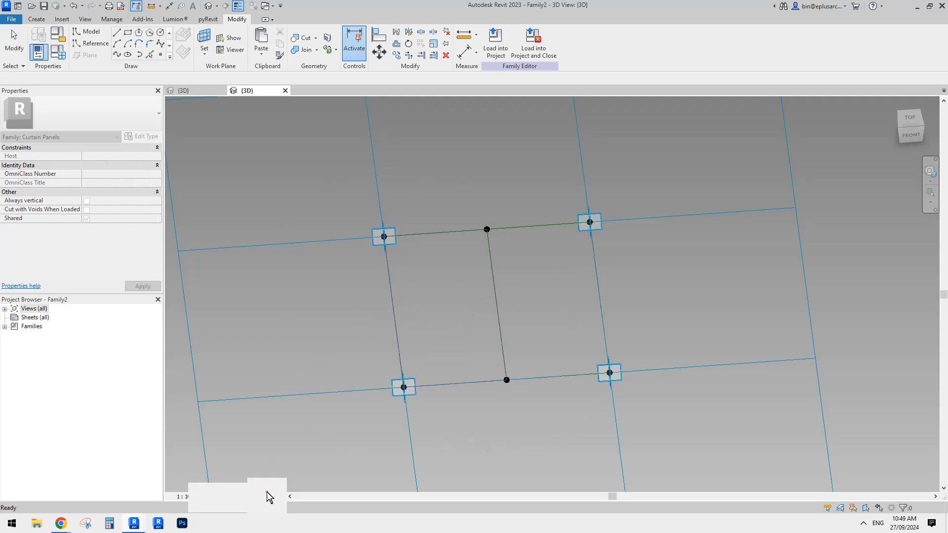
click(456, 316)
shift+middle_drag(456, 317, 545, 385)
click(520, 257)
scroll(514, 270, down, 1)
middle_drag(500, 331, 593, 326)
scroll(261, 167, up, 1)
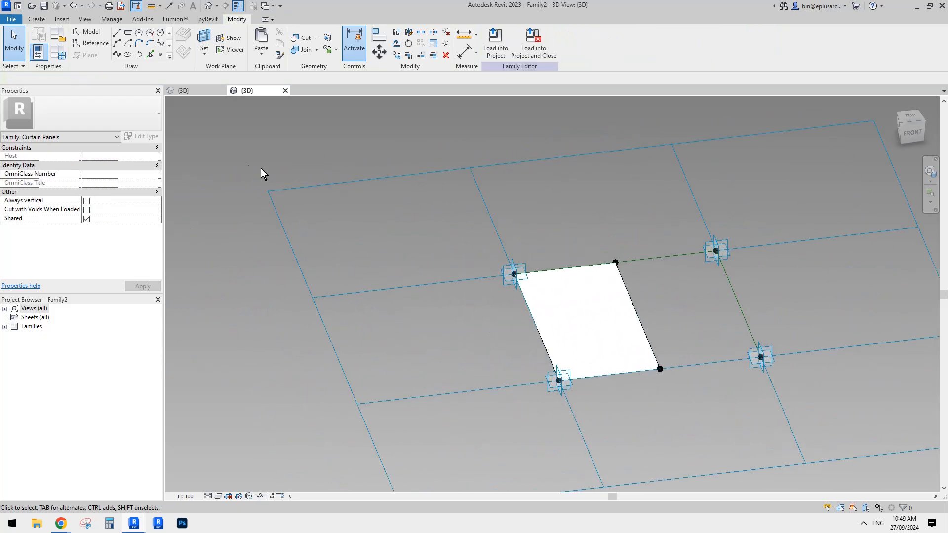
Step: Try to set the family parameter n to 0 in the family types
click(62, 56)
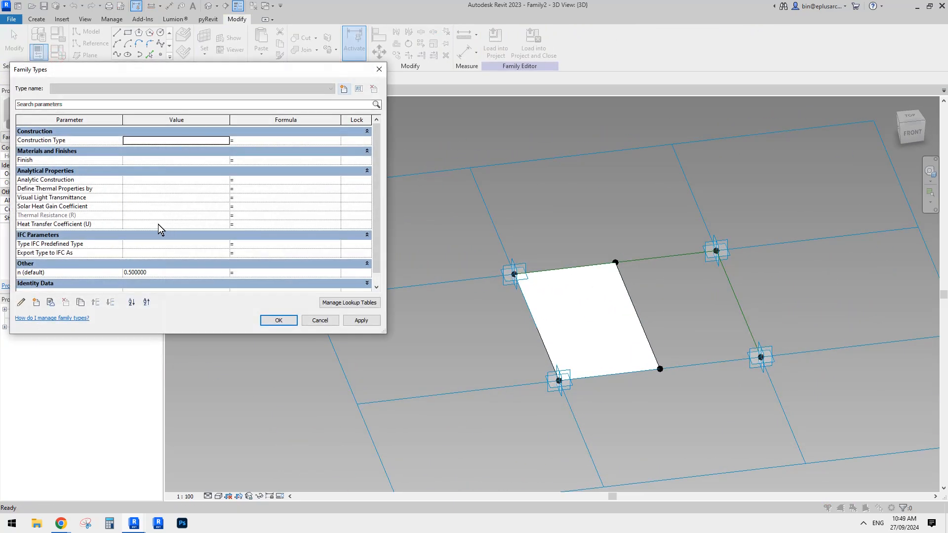
click(169, 261)
text(0)
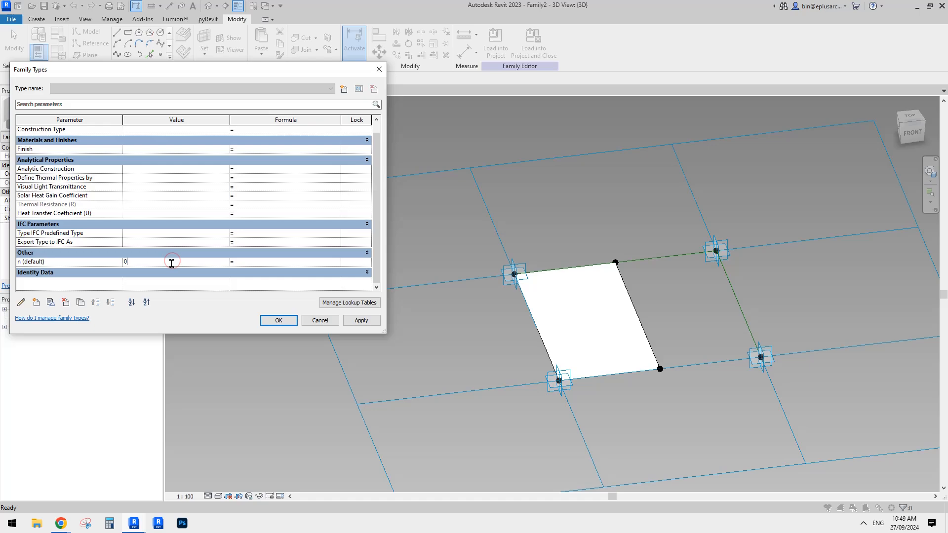
click(358, 321)
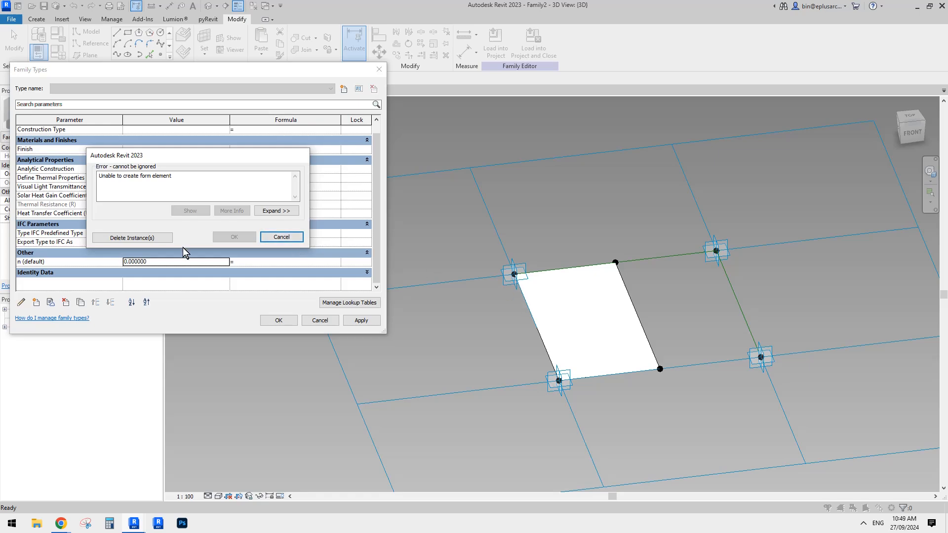
click(290, 239)
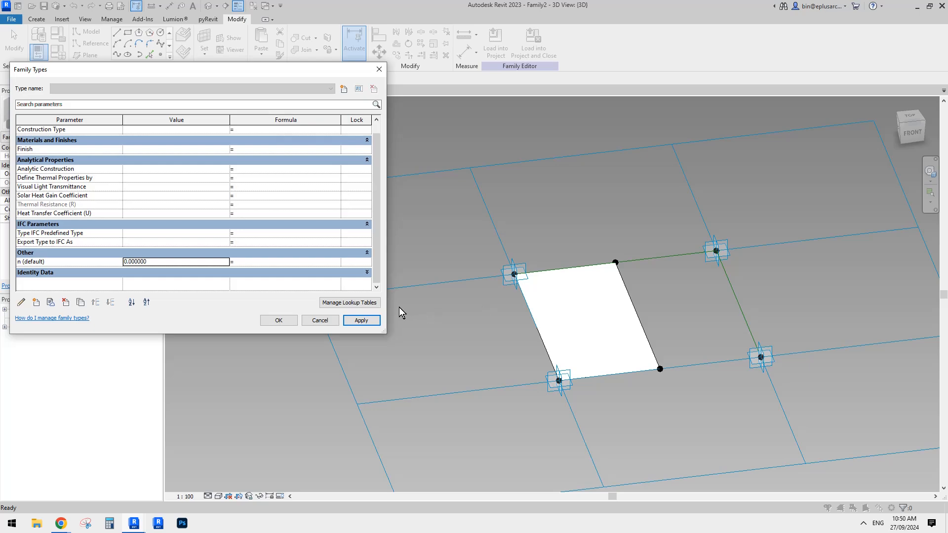
click(335, 321)
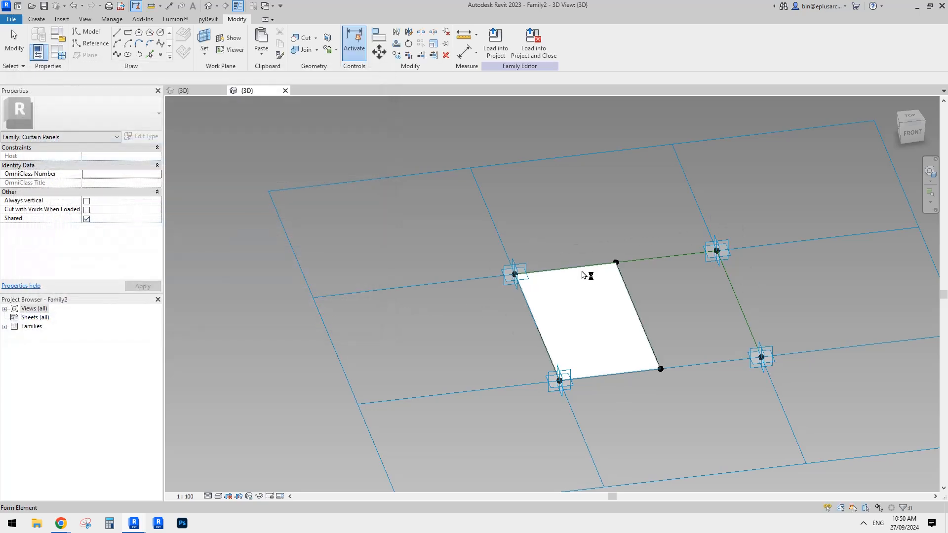
middle_drag(585, 272, 546, 273)
middle_drag(588, 321, 576, 347)
click(533, 329)
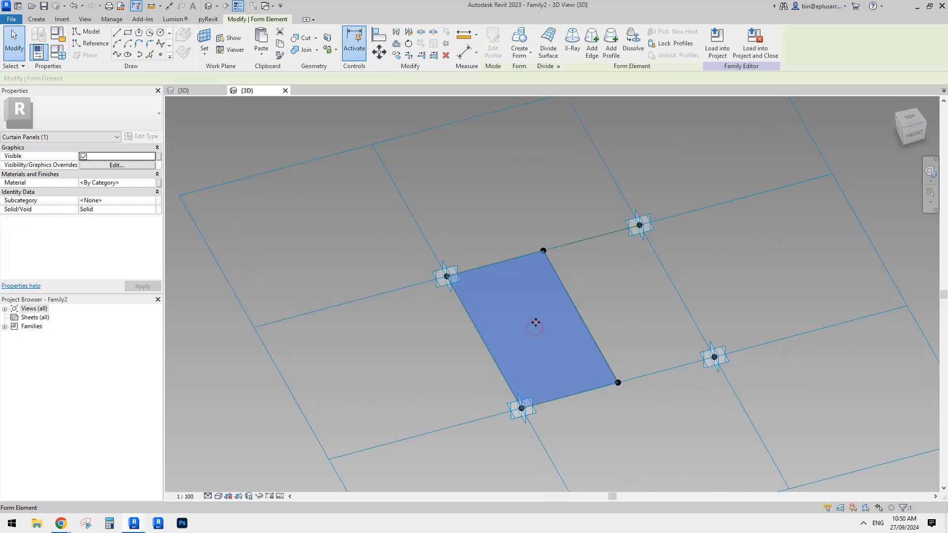
scroll(546, 334, down, 1)
click(510, 238)
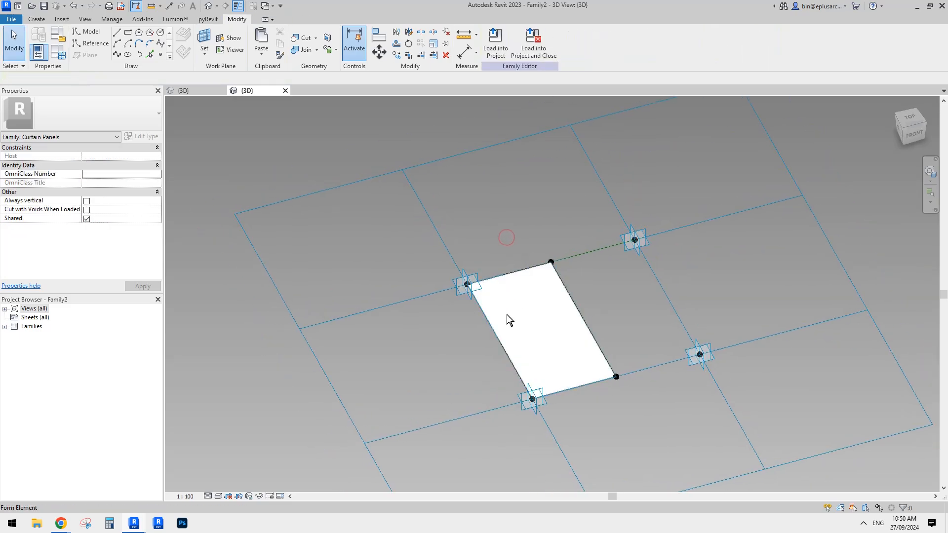
mouse_move(530, 318)
shift+middle_down()
mouse_move(478, 301)
mouse_move(517, 282)
mouse_move(400, 237)
mouse_move(560, 275)
mouse_move(547, 307)
mouse_move(532, 316)
shift+middle_up()
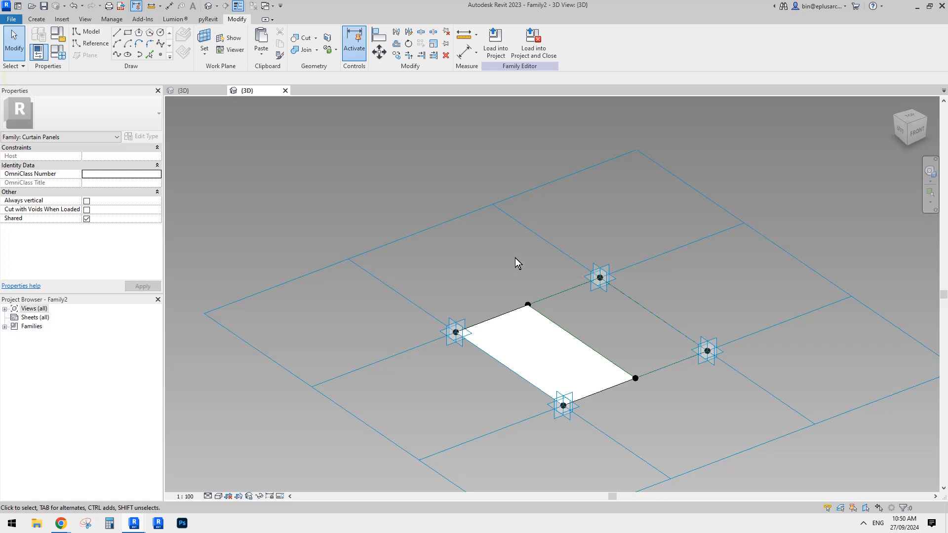
middle_drag(516, 258, 512, 263)
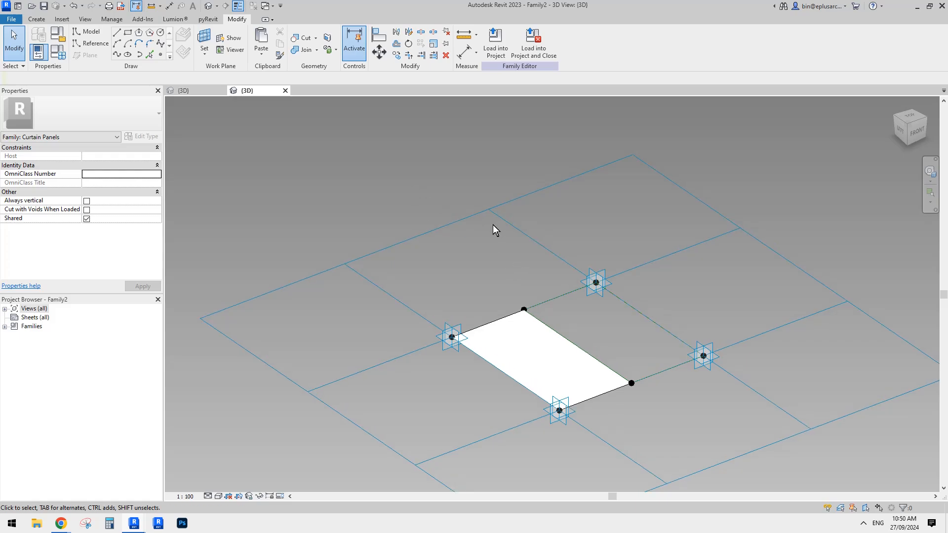
Step: Examine the flat surface form in the curtain panel cell from a few angles
shift+middle_drag(507, 238, 506, 278)
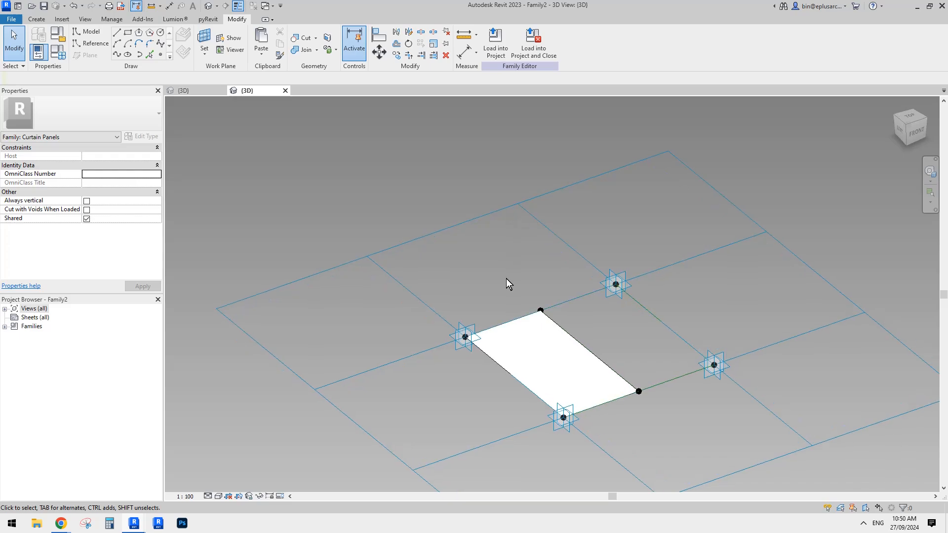
click(545, 355)
click(422, 210)
scroll(543, 344, up, 3)
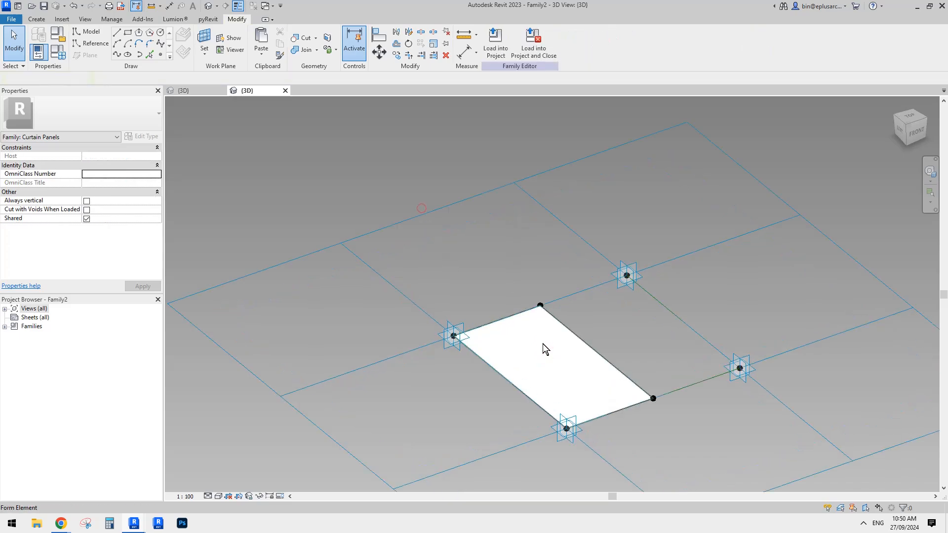
click(575, 336)
middle_drag(547, 287, 544, 275)
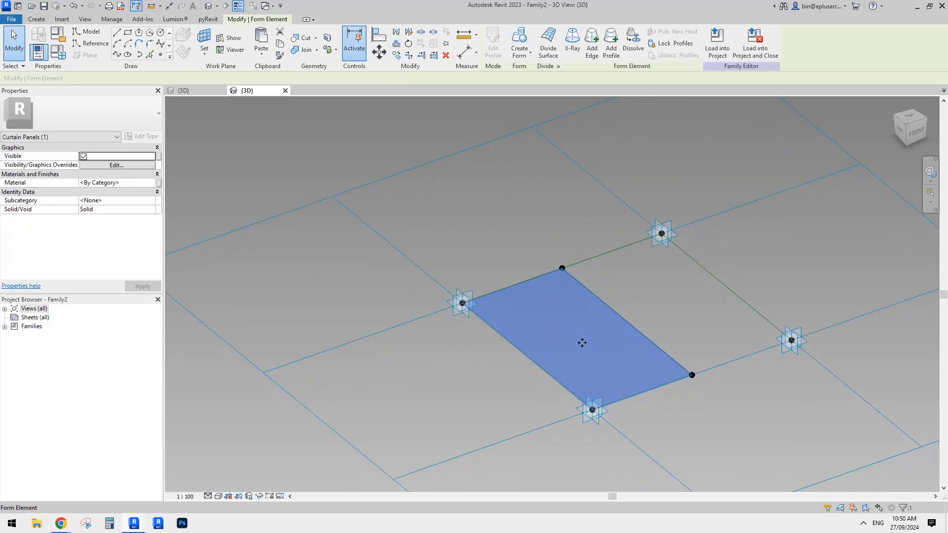
middle_drag(582, 342, 579, 347)
click(646, 316)
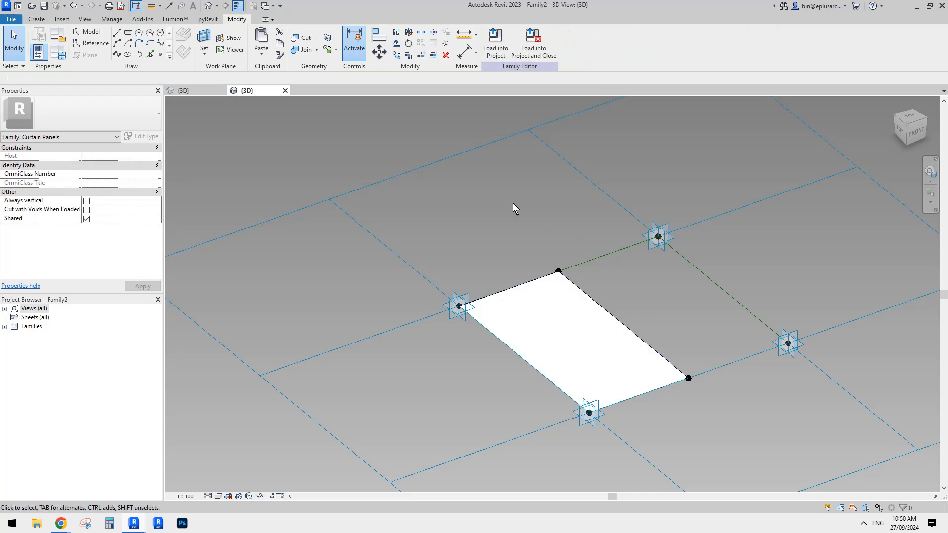
Step: Return to the project's 3D view and create a new conceptual mass family from the Metric Mass.rft template
click(202, 92)
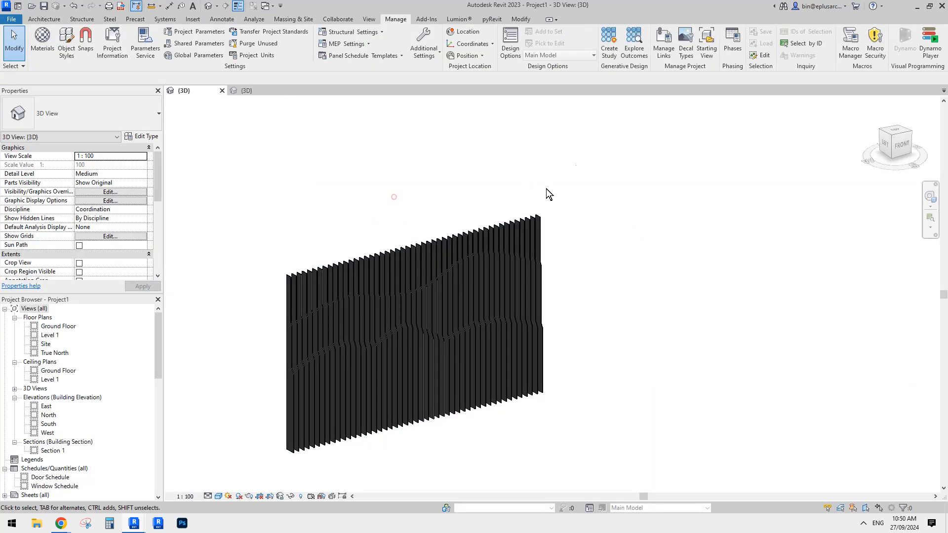
middle_drag(479, 177, 466, 176)
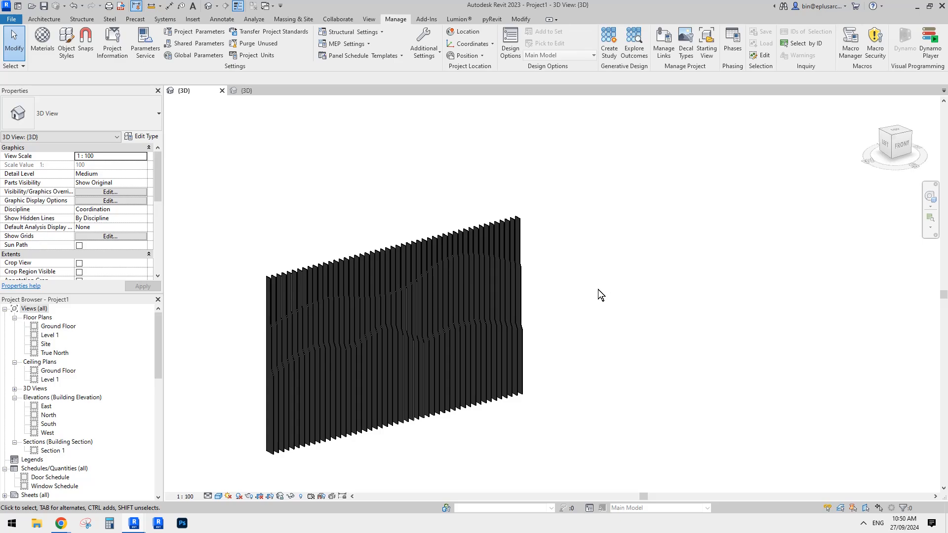
middle_drag(602, 294, 611, 290)
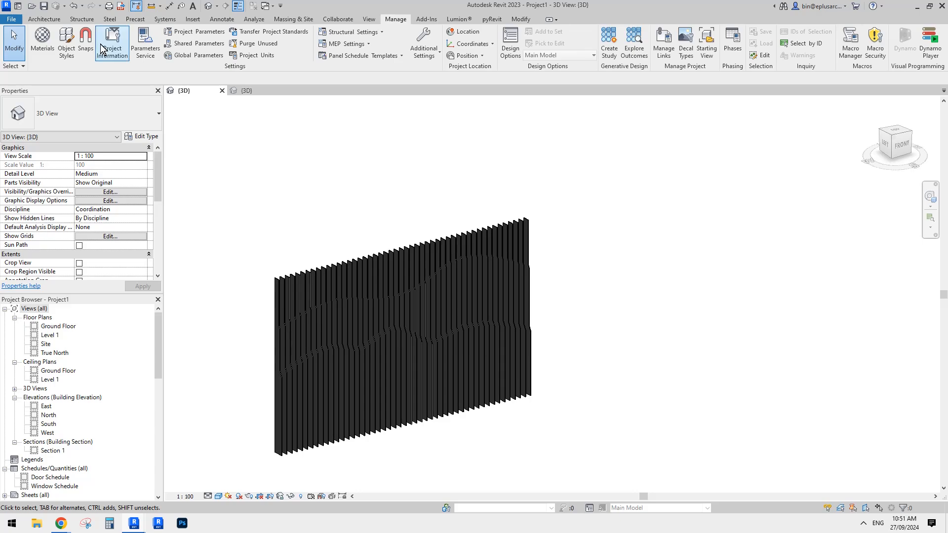
click(11, 19)
mouse_move(62, 58)
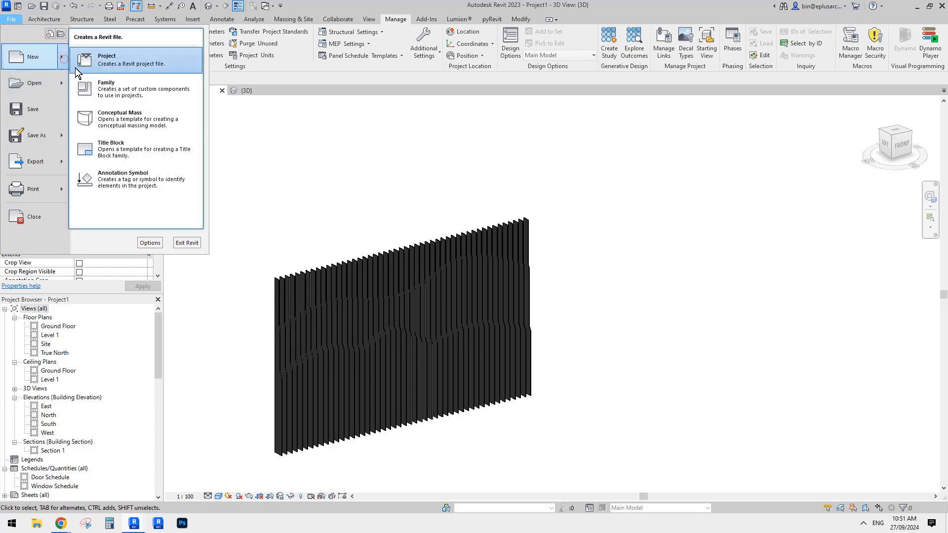
click(129, 118)
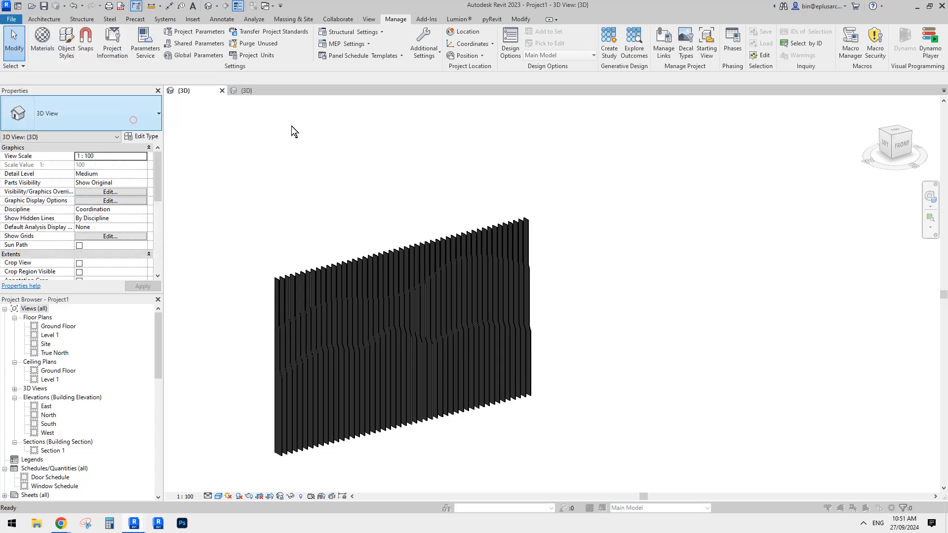
click(423, 180)
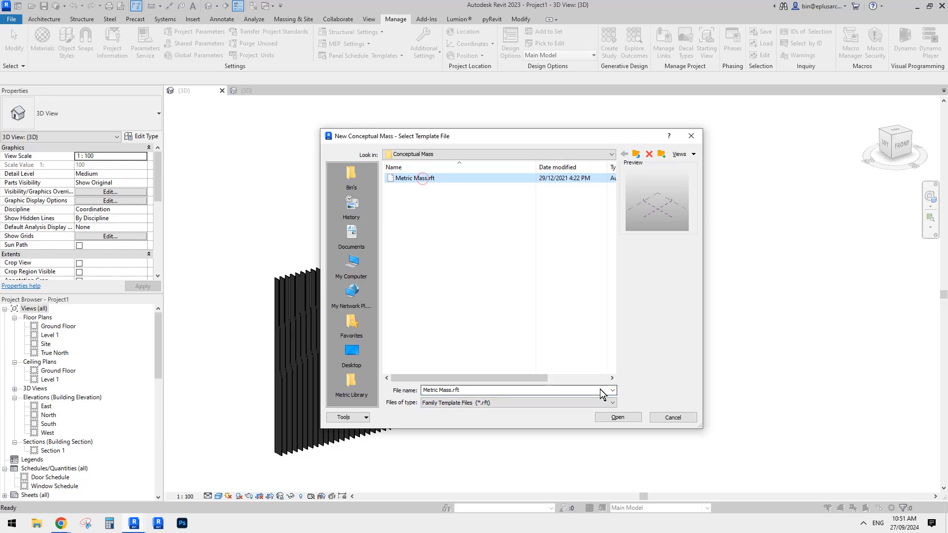
click(616, 417)
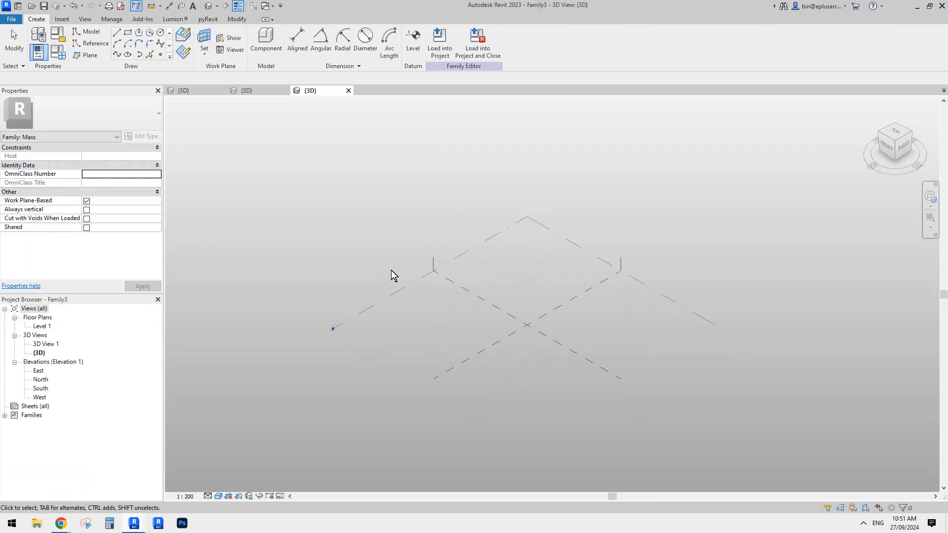
Step: Draw a straight reference line about 55000 mm long on Level 1, roughly parallel to one of the centre reference planes
click(91, 43)
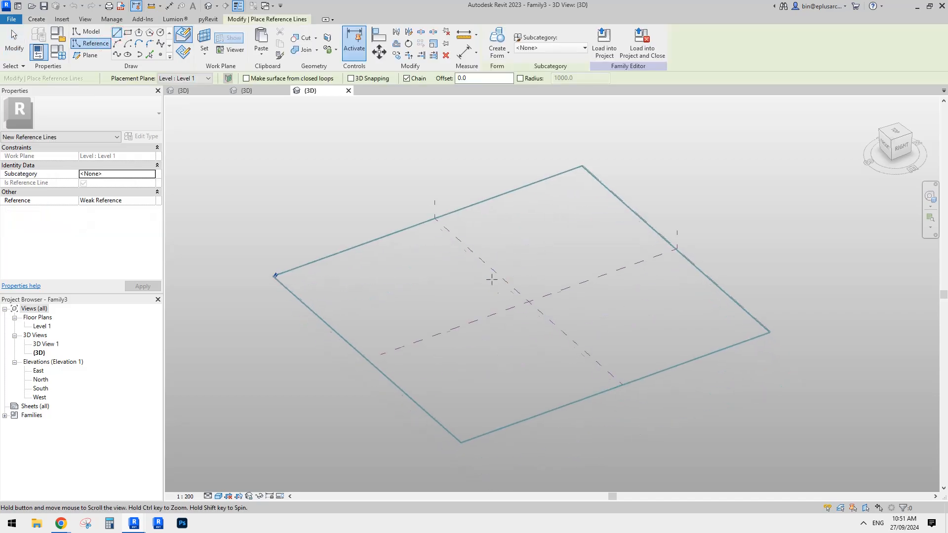
click(377, 314)
click(544, 255)
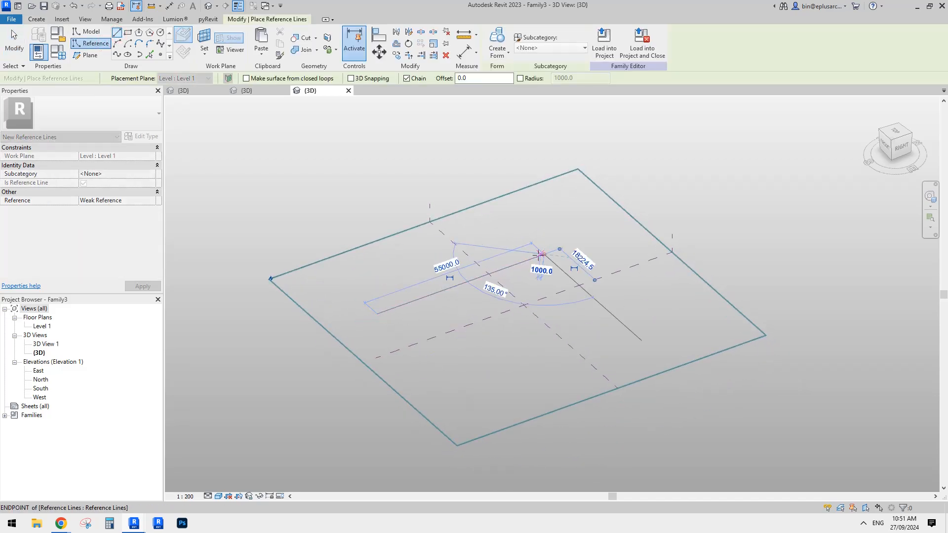
key(Escape)
key(Escape)
Step: Create a vertical surface form from the new reference line
click(523, 241)
click(497, 42)
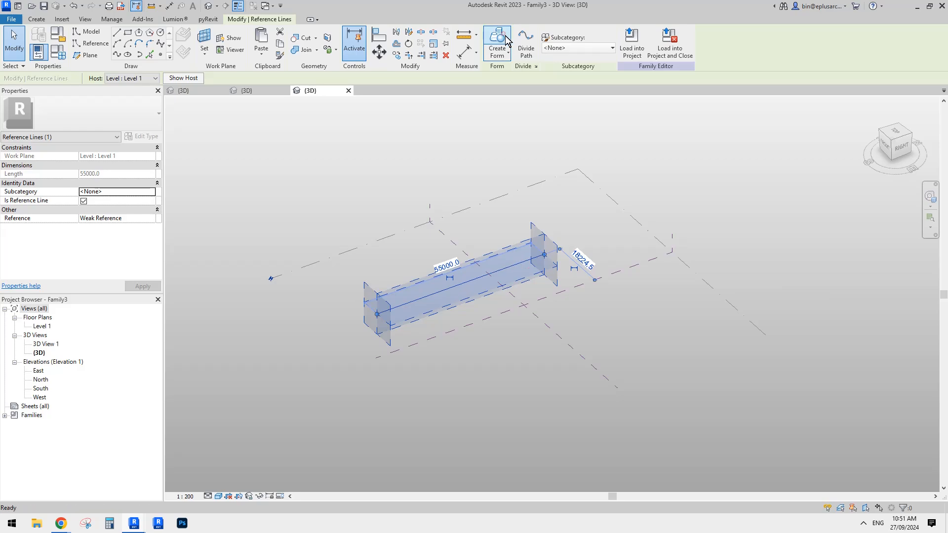
scroll(433, 262, up, 3)
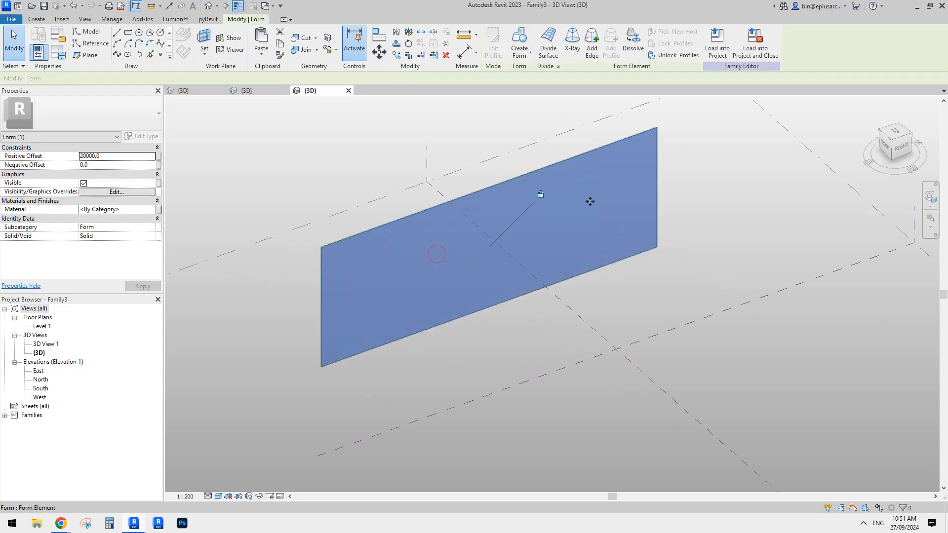
Step: Set the length of the reference line at the base of the surface to 2000 mm
click(440, 327)
click(454, 325)
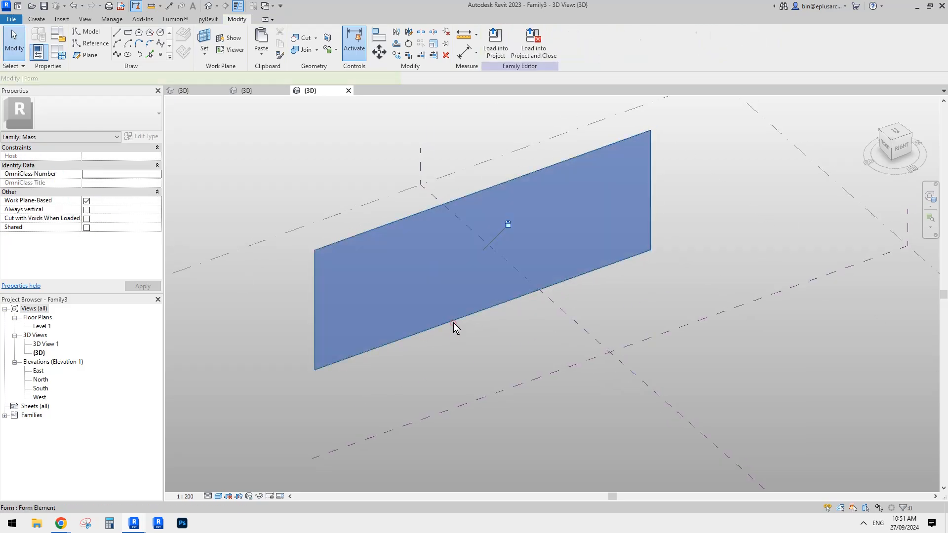
key(Tab)
click(453, 323)
click(472, 294)
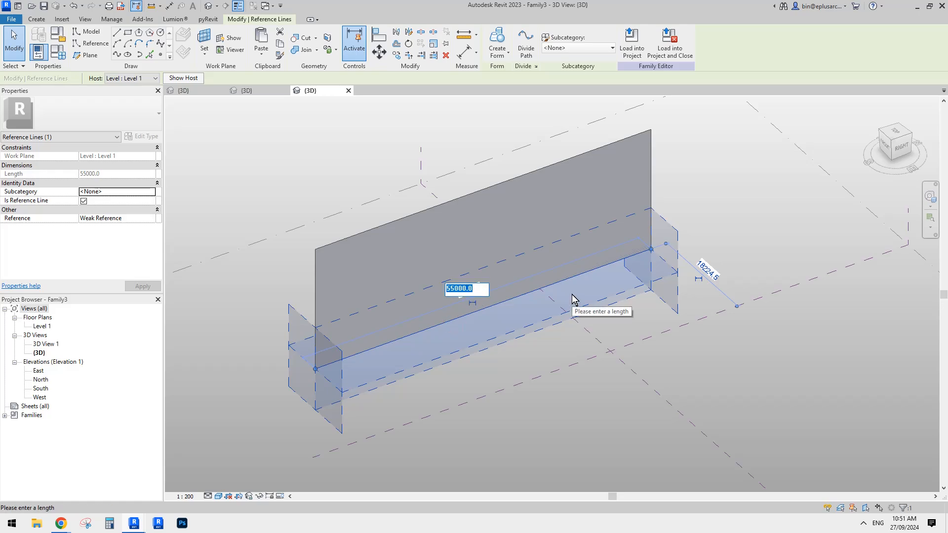
text(2000)
key(Return)
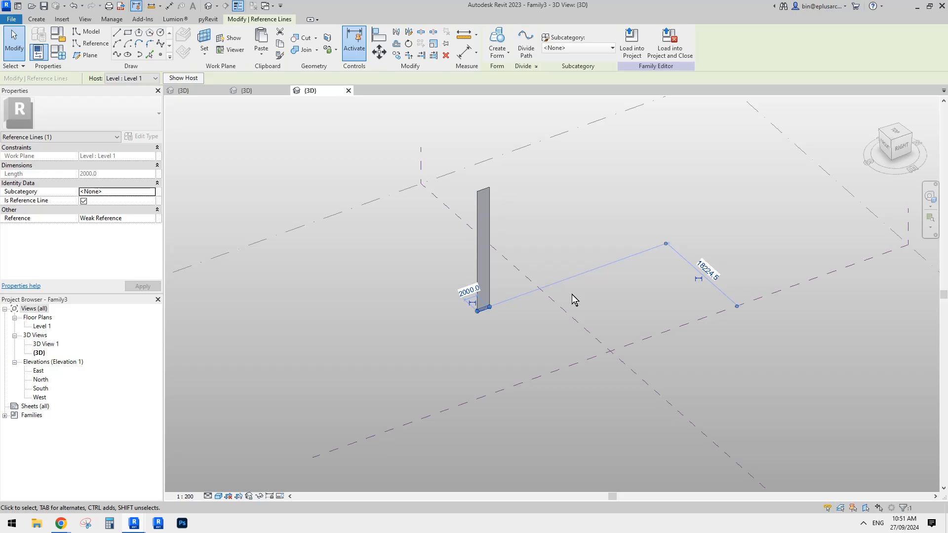
Step: Set the length of the surface's base reference line to 10000 mm
click(469, 289)
text(10000)
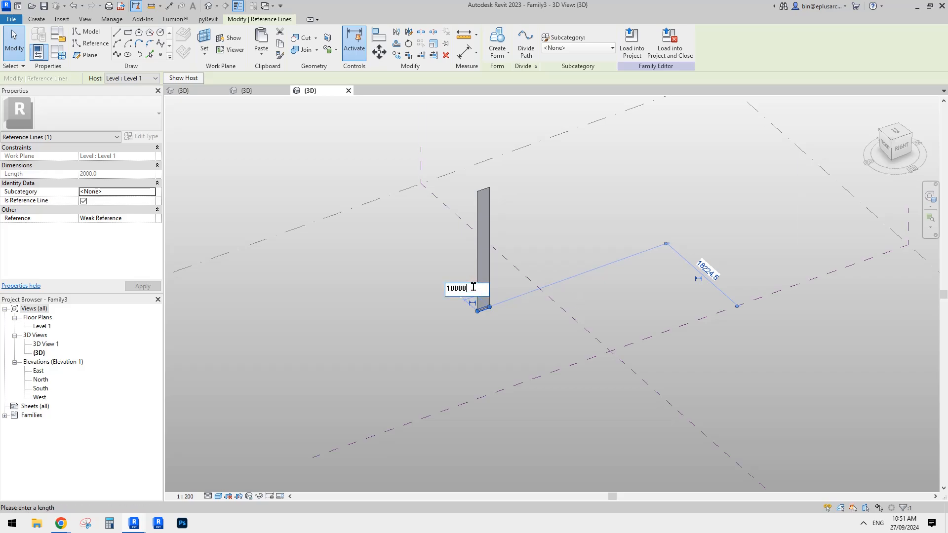
key(Return)
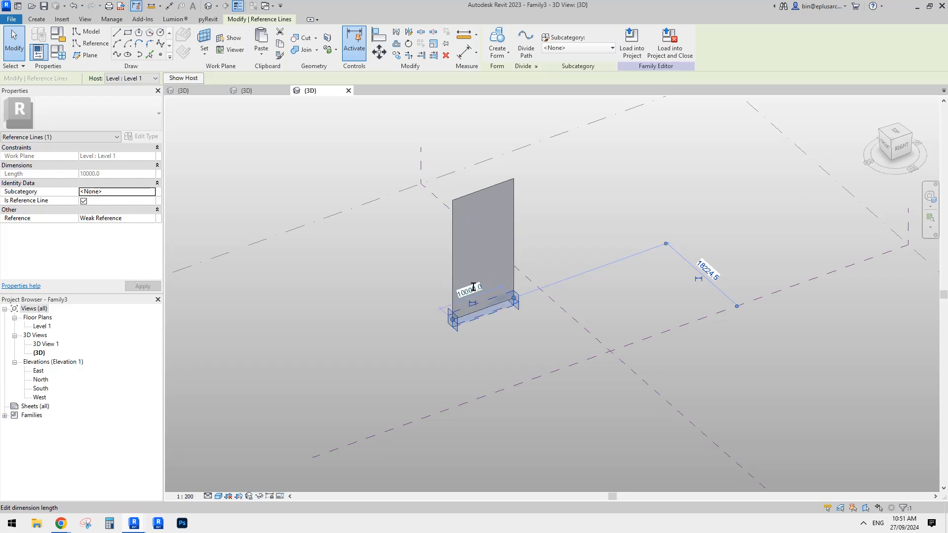
Step: Set the positive offset of the vertical surface form to 10000 mm
click(466, 150)
click(507, 157)
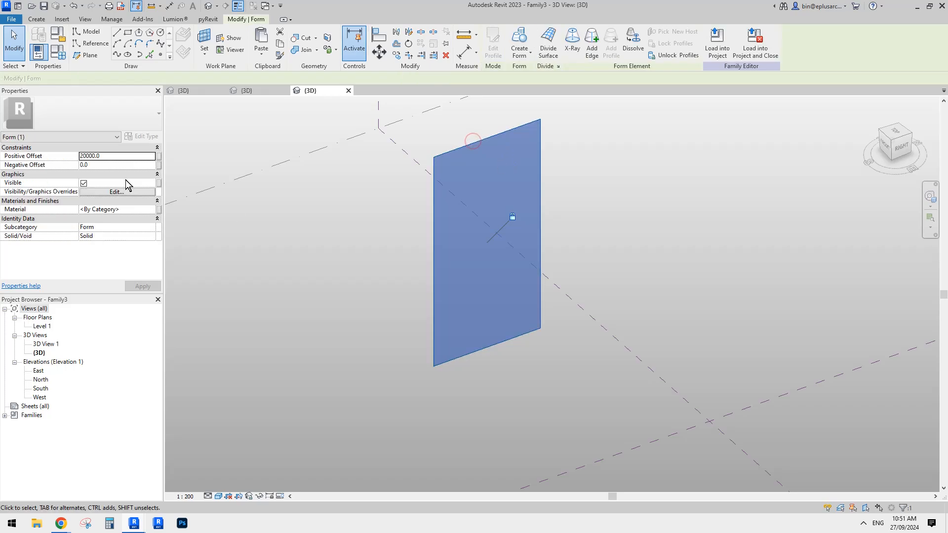
click(125, 158)
text(1000)
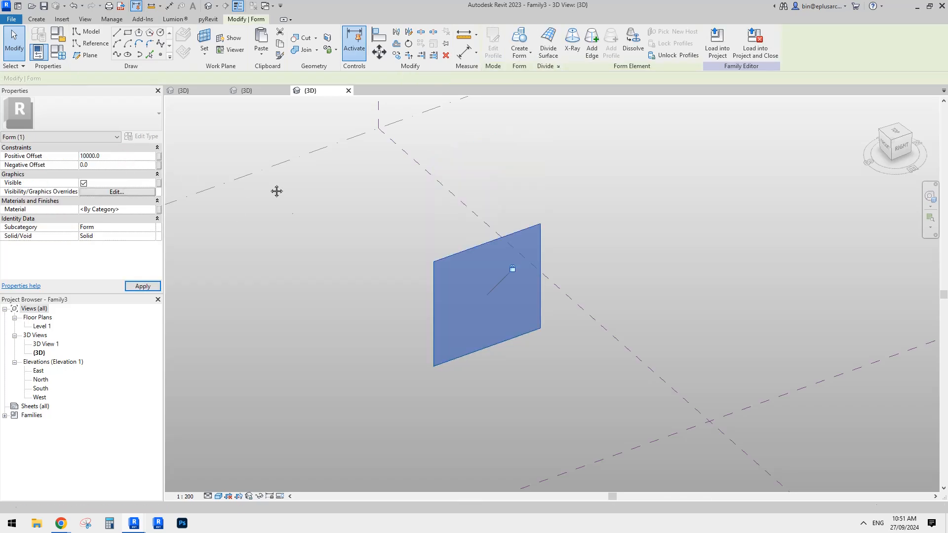
click(292, 211)
Step: Convert the vertical surface into a divided surface
shift+middle_drag(502, 316, 553, 292)
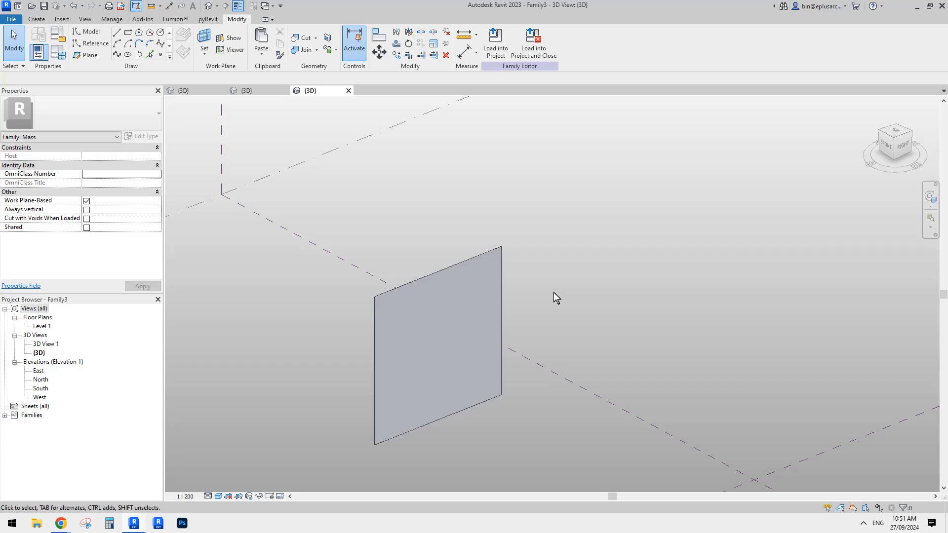
click(481, 324)
shift+middle_drag(480, 324, 523, 311)
click(548, 59)
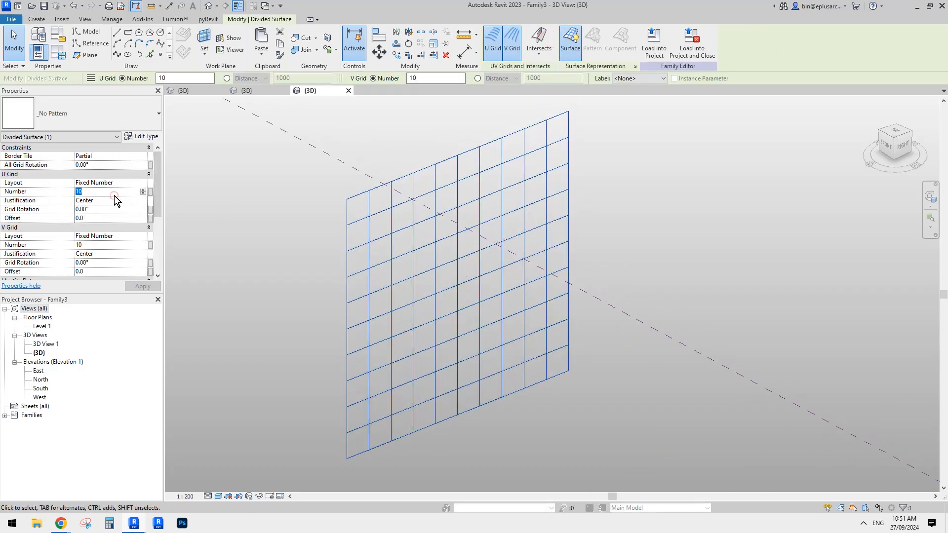
Step: Set both the U grid and the V grid number of the divided surface to 100
click(114, 194)
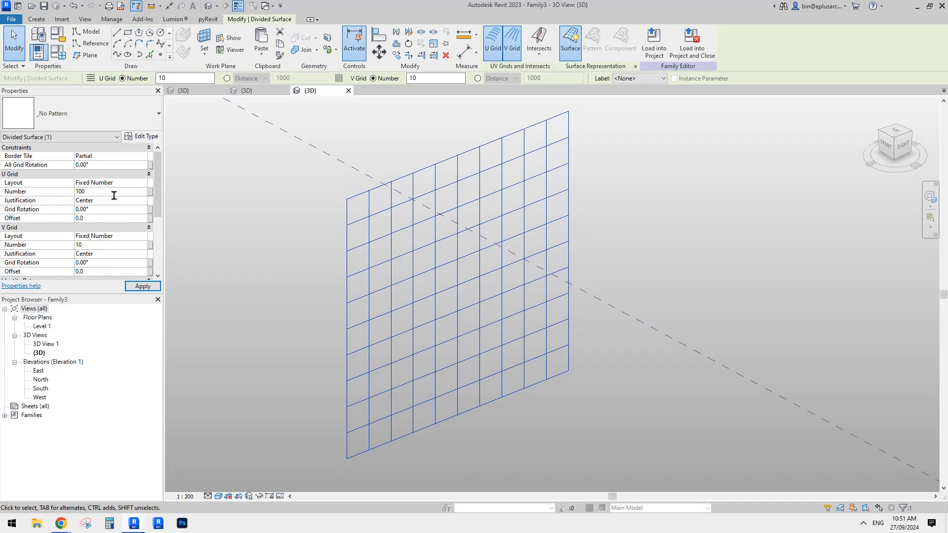
click(106, 246)
key(BackSpace)
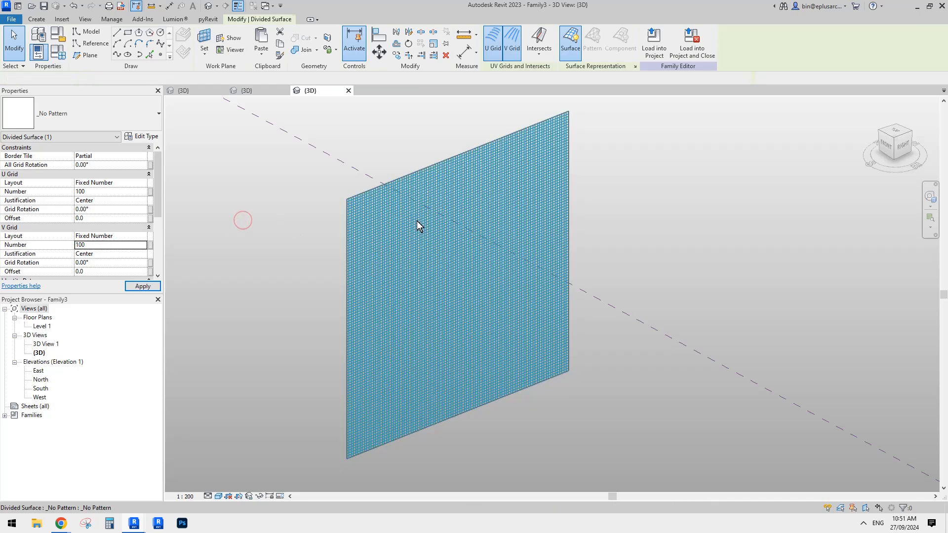
click(290, 218)
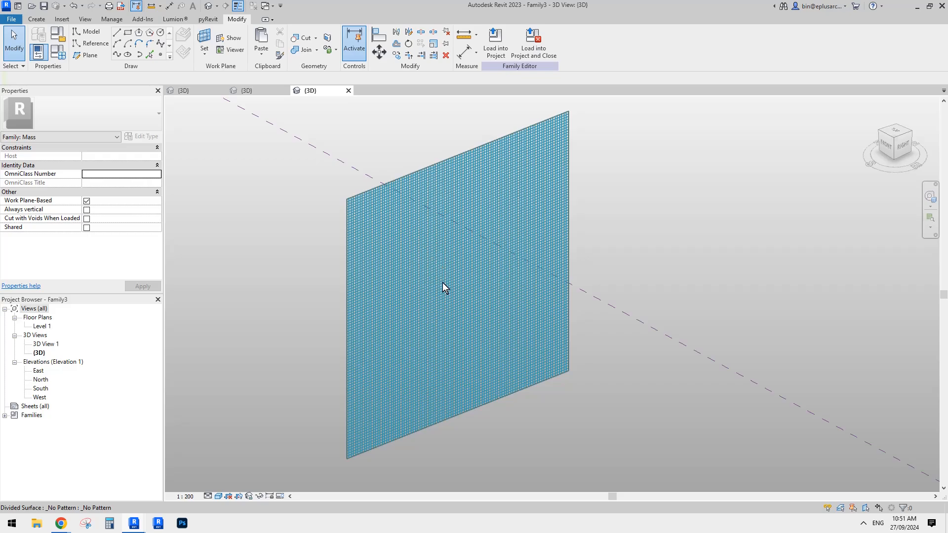
Step: Examine the grid density of the divided surface up close and from another angle
shift+middle_drag(442, 284, 461, 257)
click(474, 265)
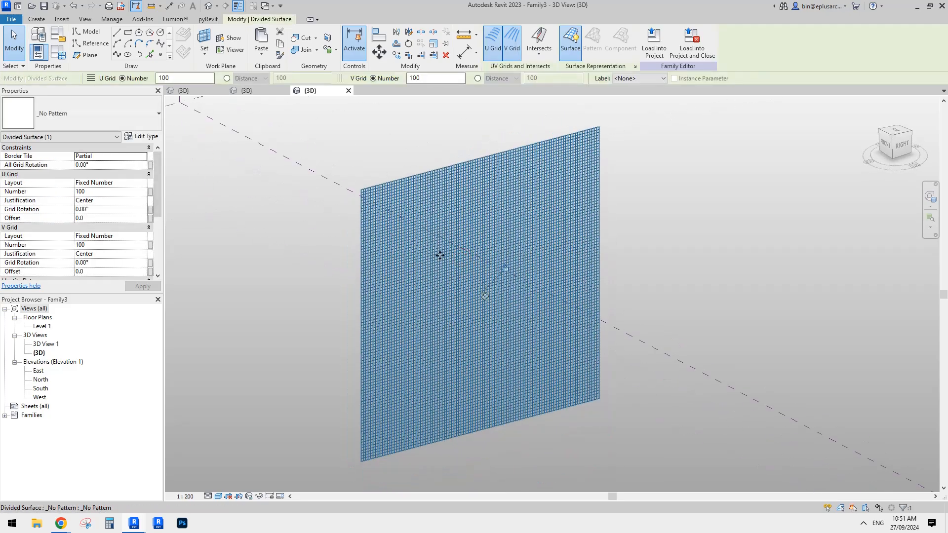
key(Escape)
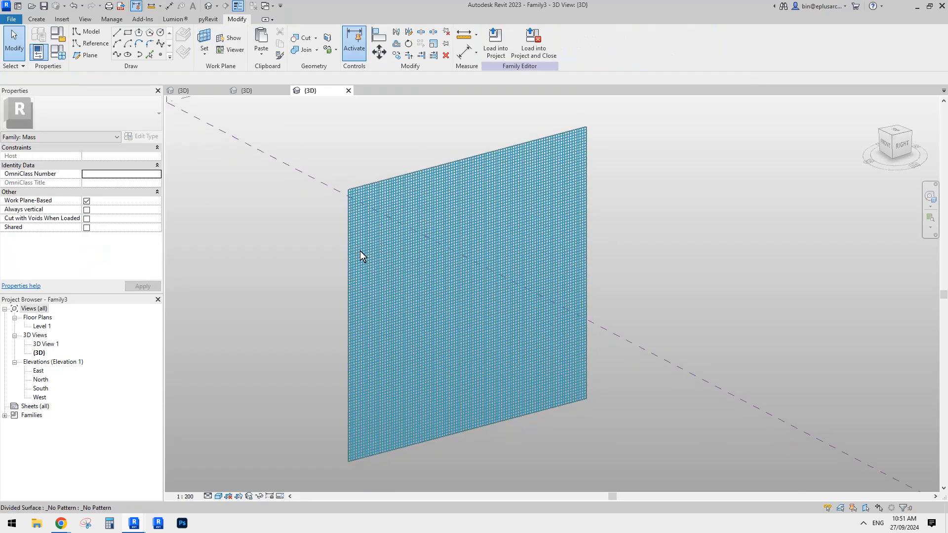
shift+middle_drag(360, 197, 509, 214)
key(Escape)
scroll(498, 233, up, 3)
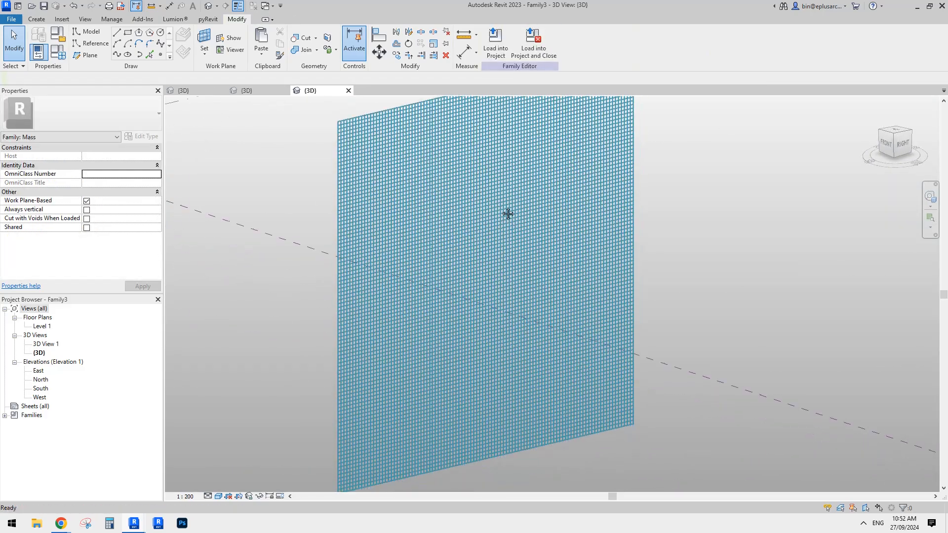
click(451, 200)
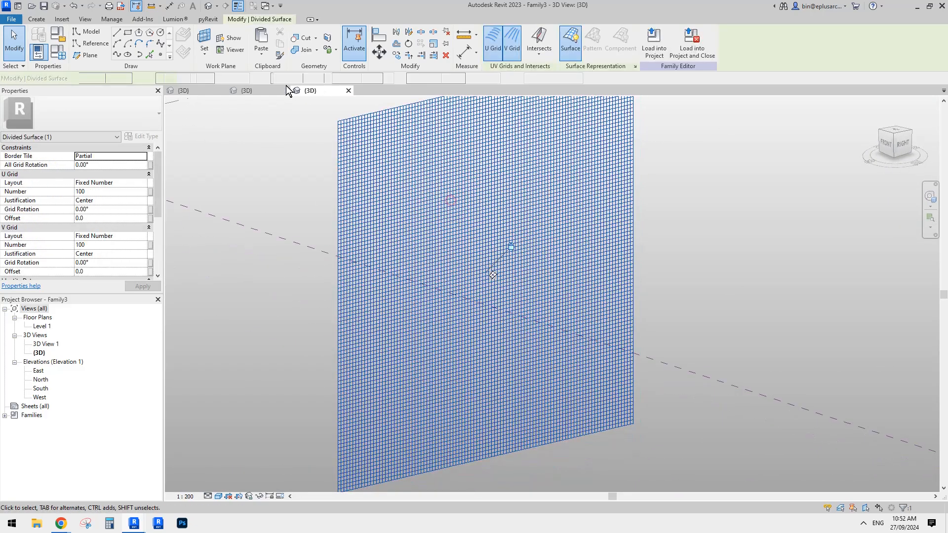
Step: Load the curtain panel family Family2 into the mass family Family3 only, leaving Project1 out
click(259, 91)
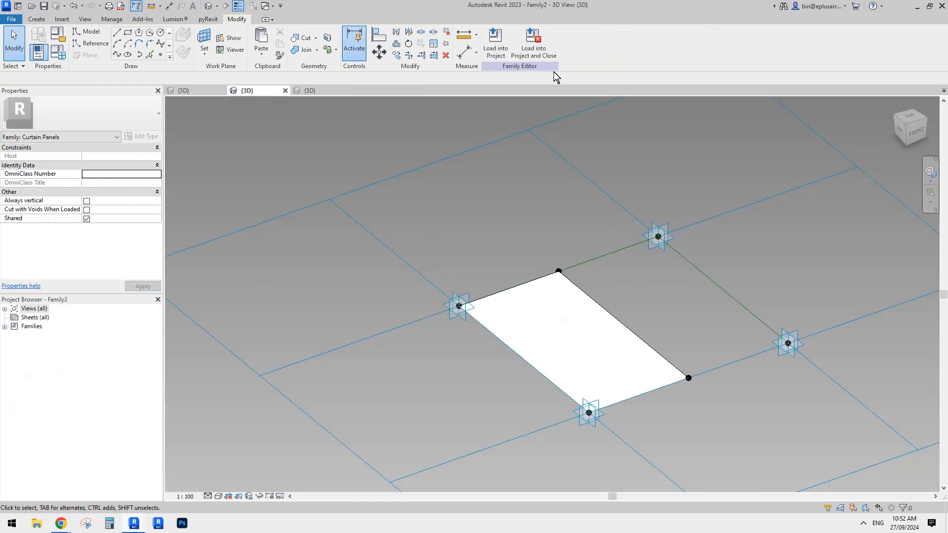
click(496, 48)
click(244, 151)
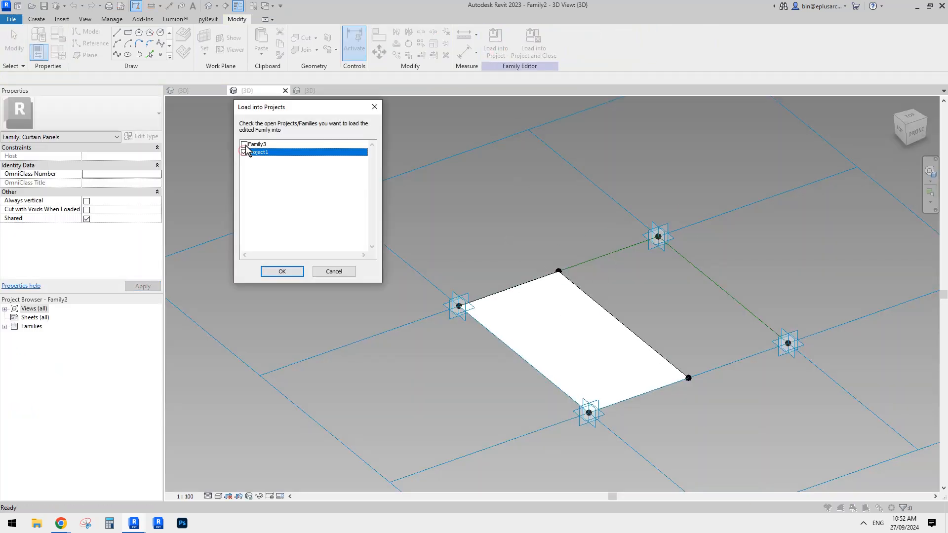
click(244, 145)
click(244, 152)
click(288, 272)
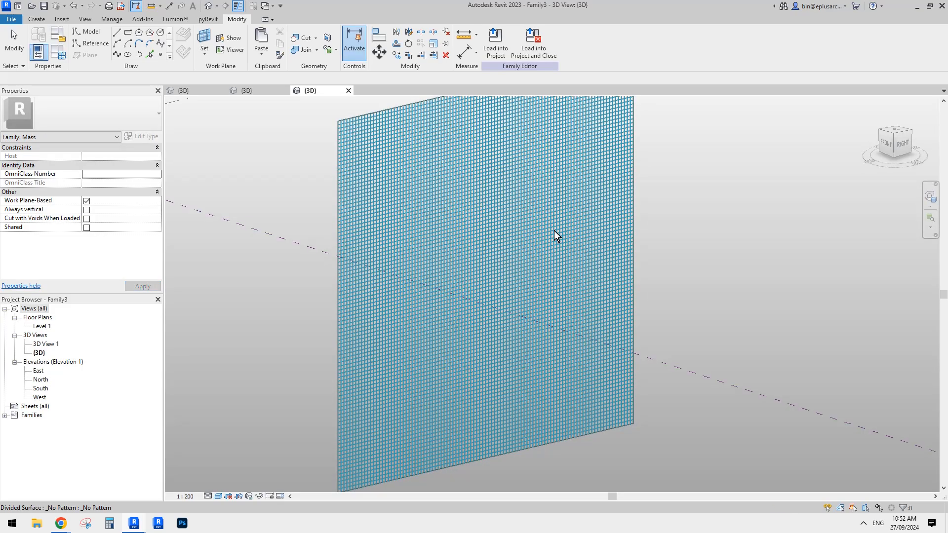
Step: Apply the Rectangle panel type Family2 to the divided surface and view the panelled result
click(564, 232)
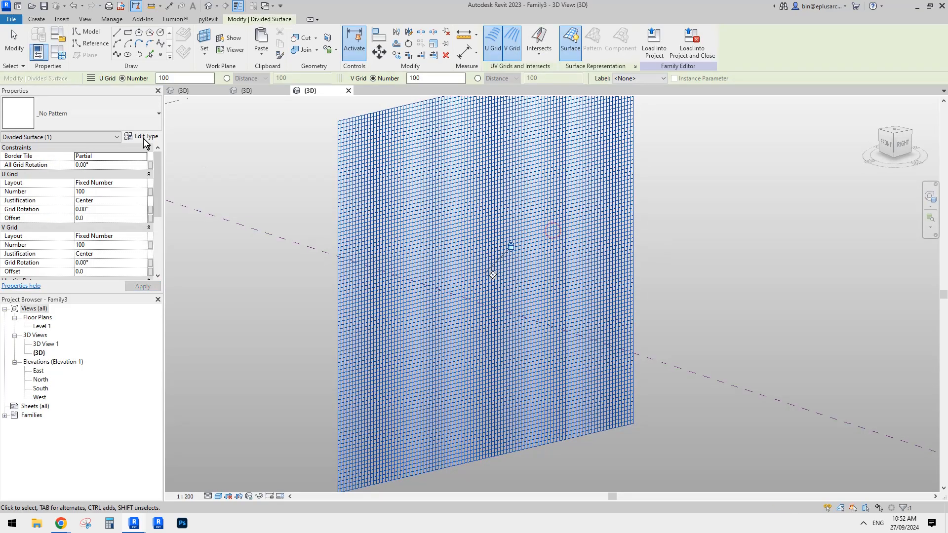
click(121, 119)
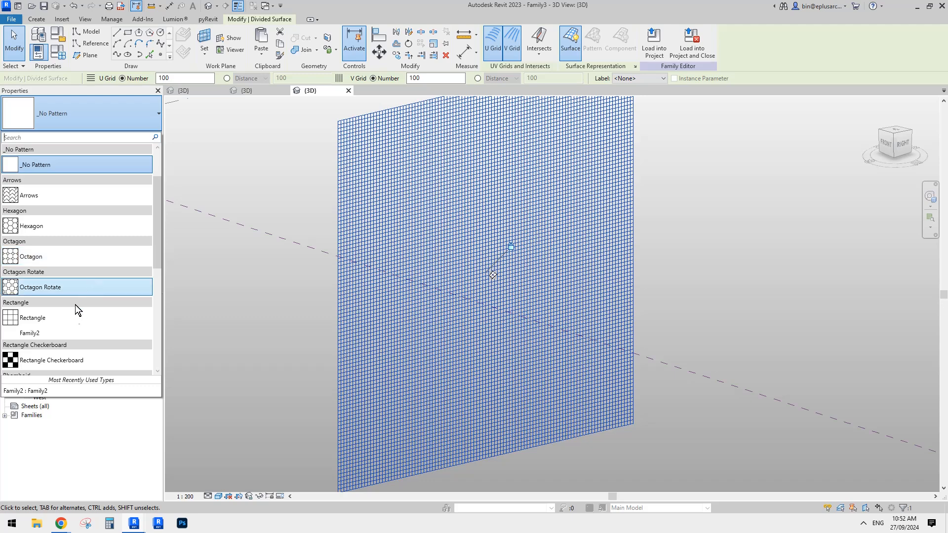
click(35, 334)
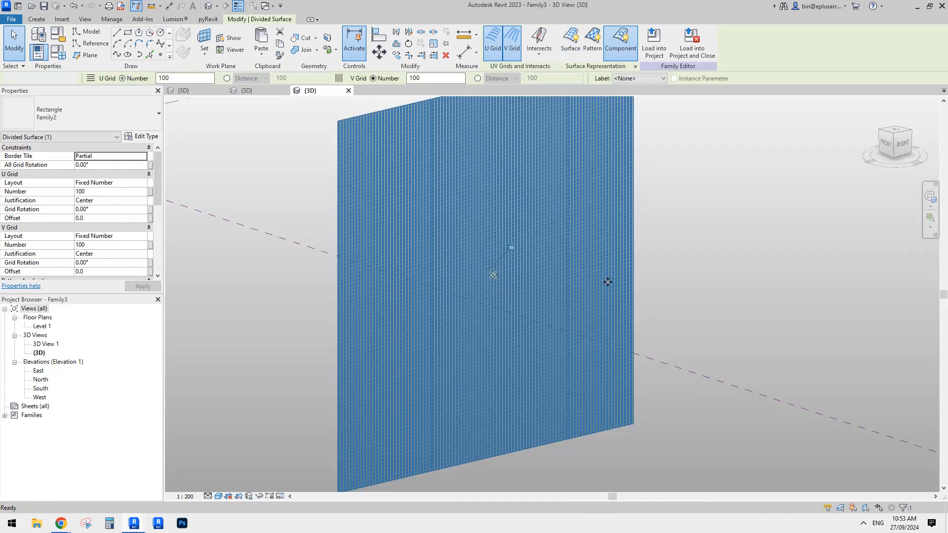
click(644, 268)
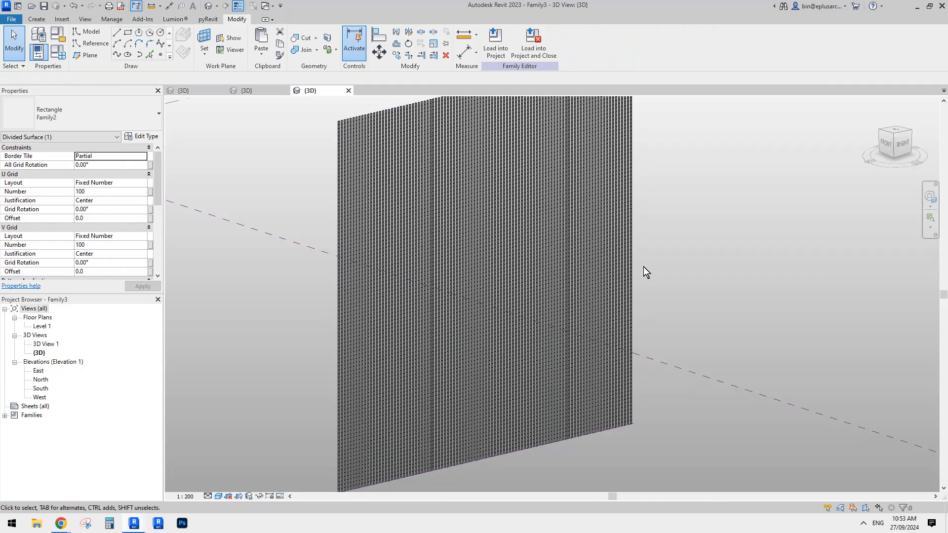
shift+middle_drag(677, 264, 257, 90)
Step: Set the parameter n of a single curtain panel near the surface's upper edge to 0.1
click(257, 90)
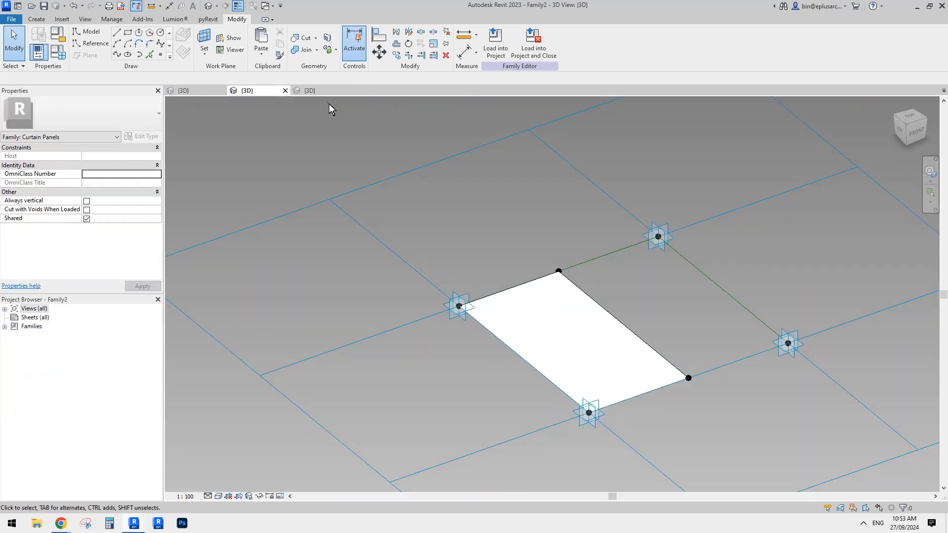
click(320, 89)
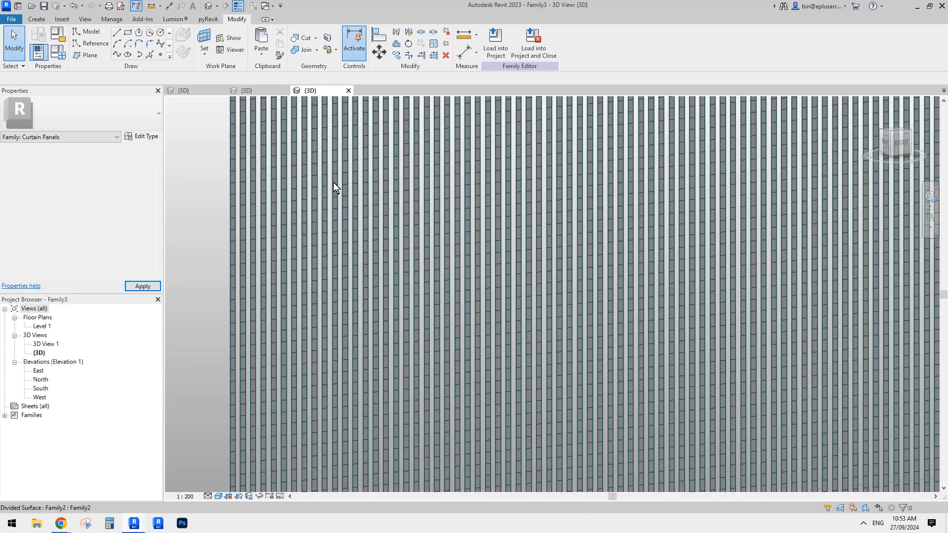
scroll(312, 174, up, 3)
mouse_move(311, 174)
middle_down()
mouse_move(436, 200)
mouse_move(362, 180)
middle_up()
key(Escape)
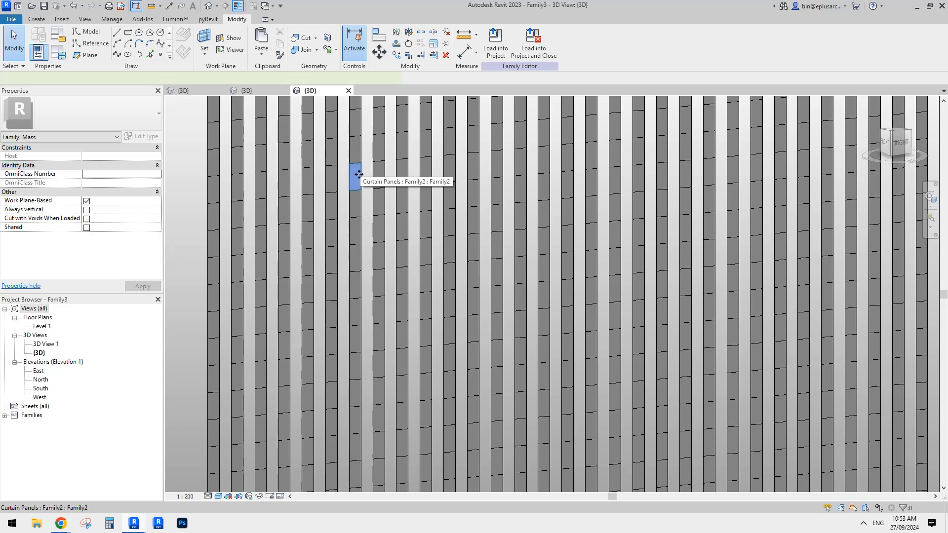
click(357, 187)
scroll(109, 250, down, 3)
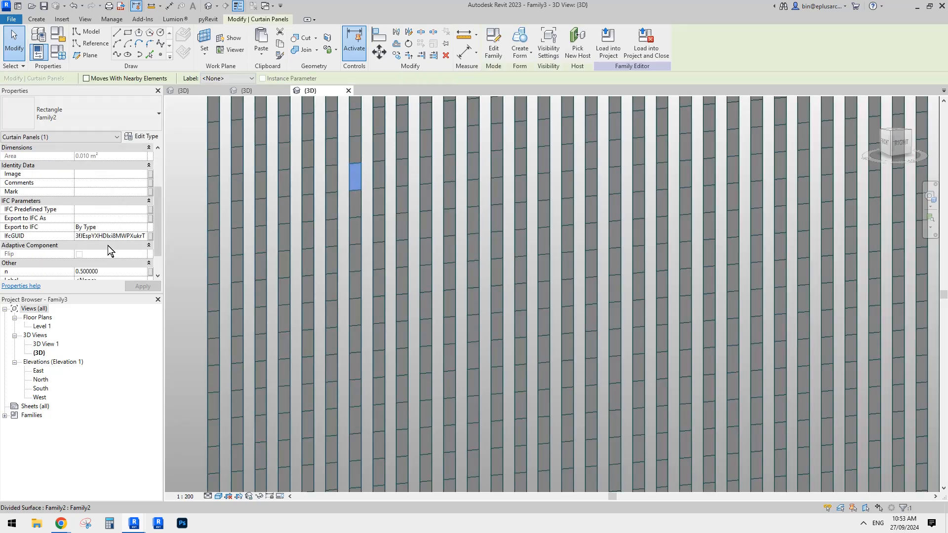
scroll(86, 251, down, 2)
click(111, 245)
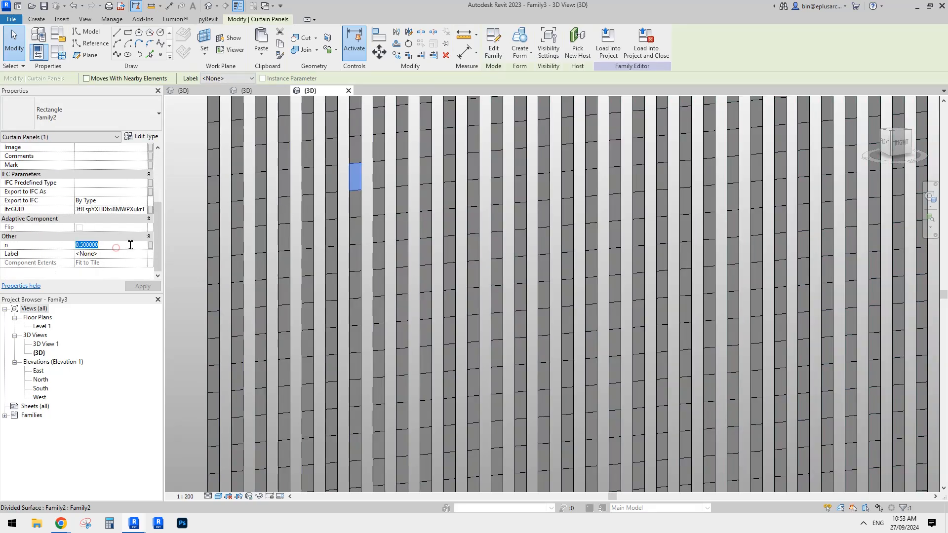
text(0.1)
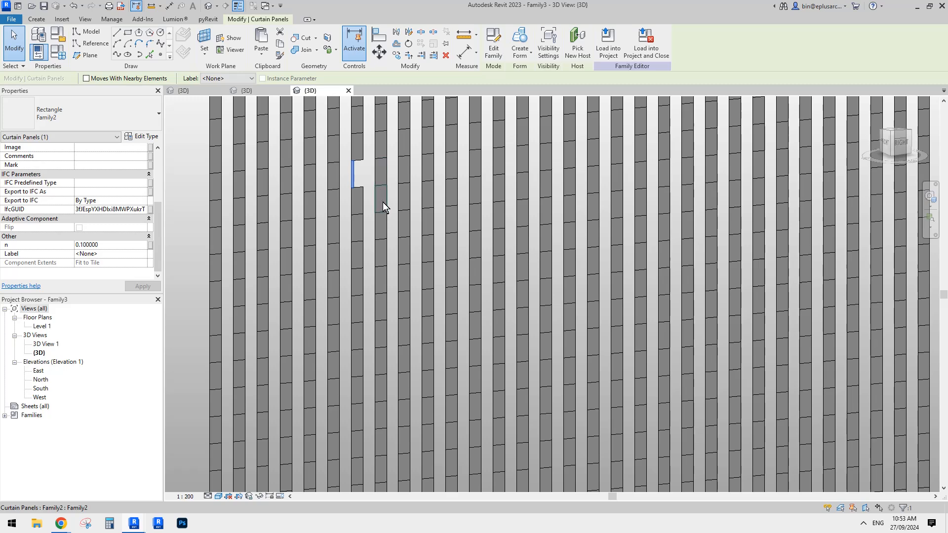
key(Escape)
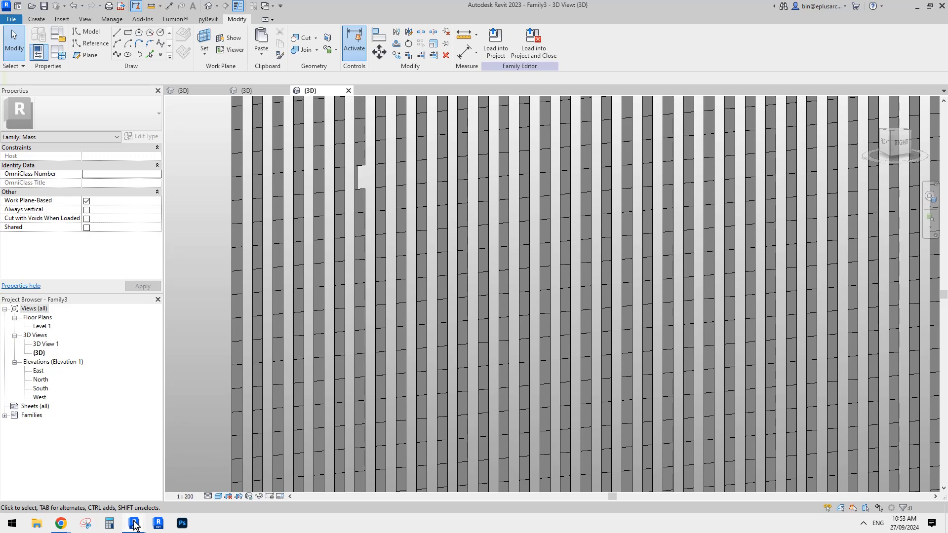
Step: Switch to Dynamo and save the graph Home1.dyn
mouse_move(134, 523)
click(165, 473)
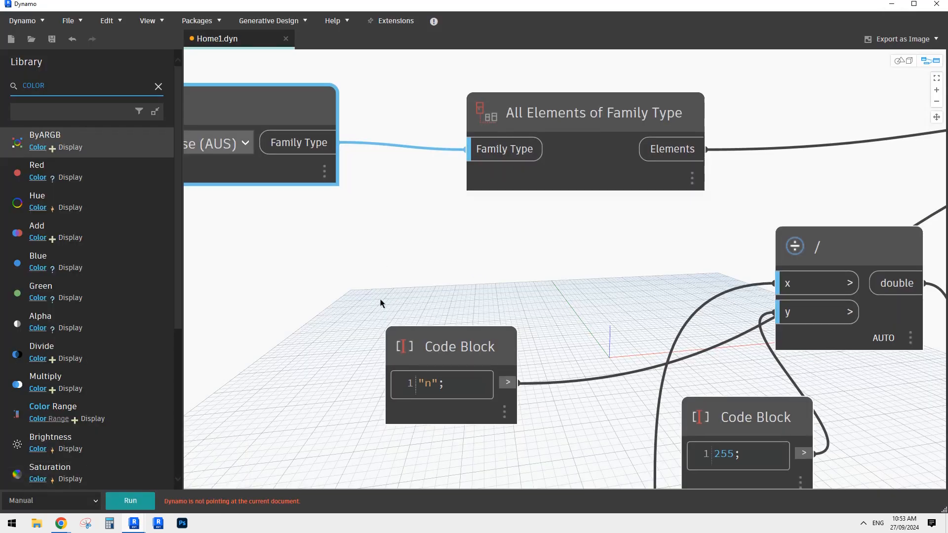
scroll(380, 303, down, 3)
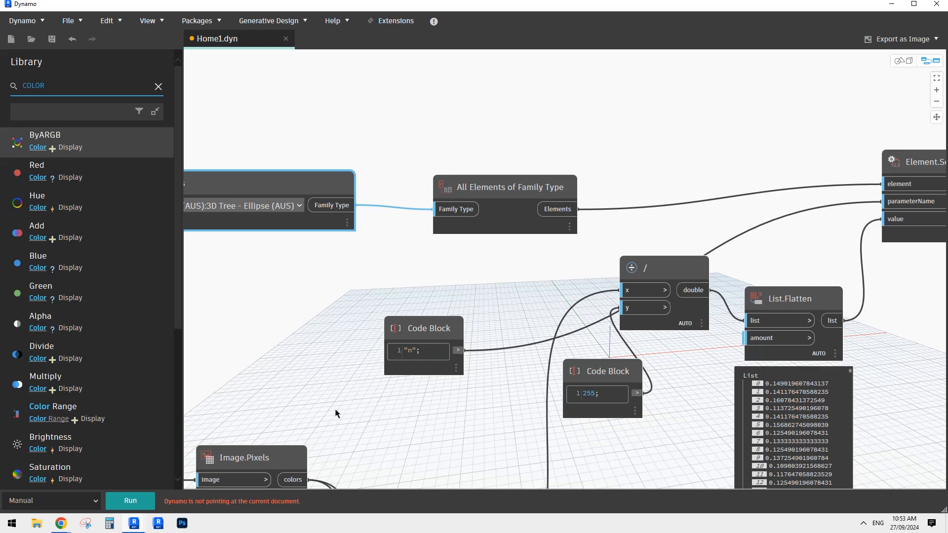
scroll(302, 290, down, 4)
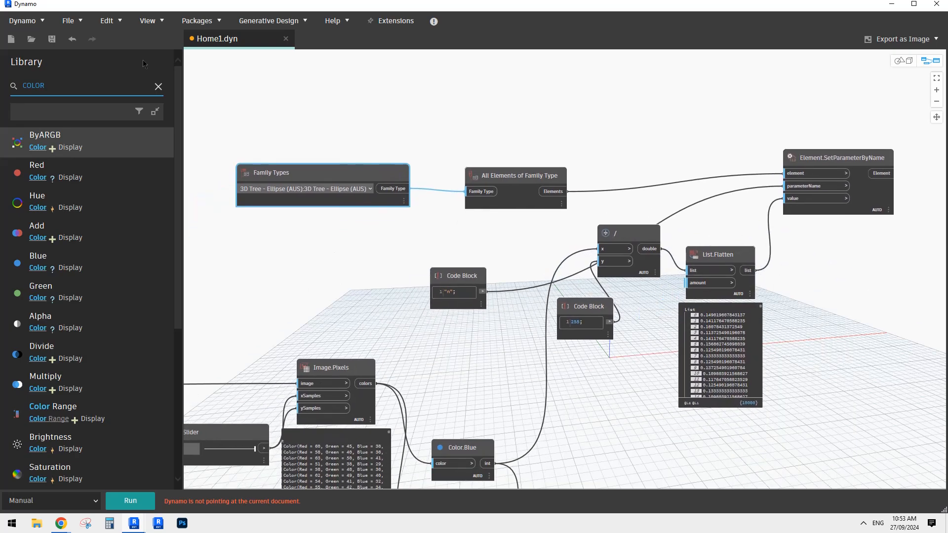
click(40, 26)
click(73, 20)
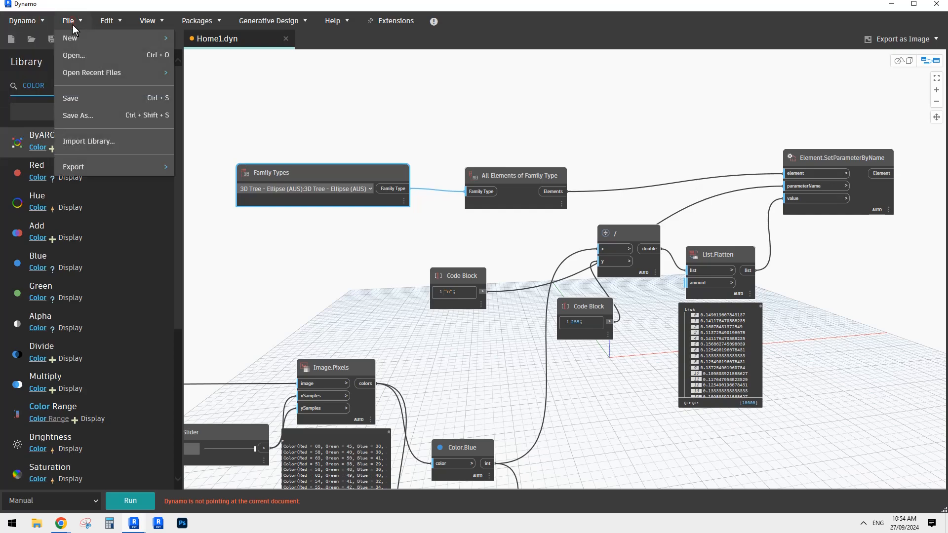
click(84, 97)
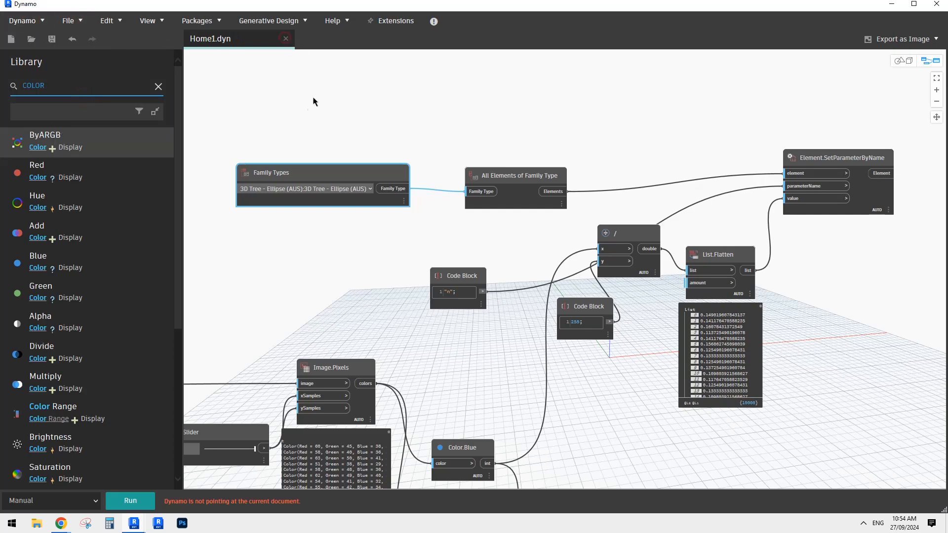
Step: Restore the Dynamo window to a smaller size and place it over the Revit view of the panelled surface
mouse_move(133, 523)
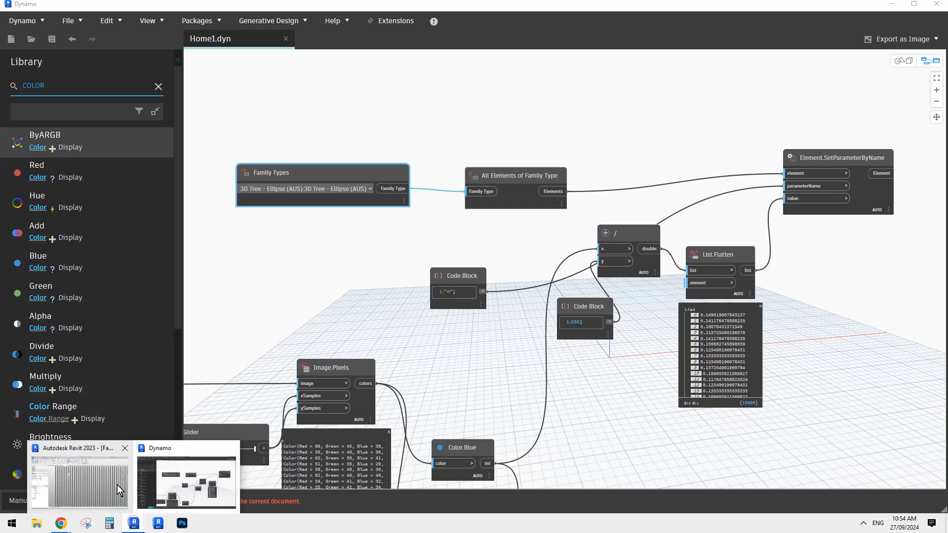
click(103, 484)
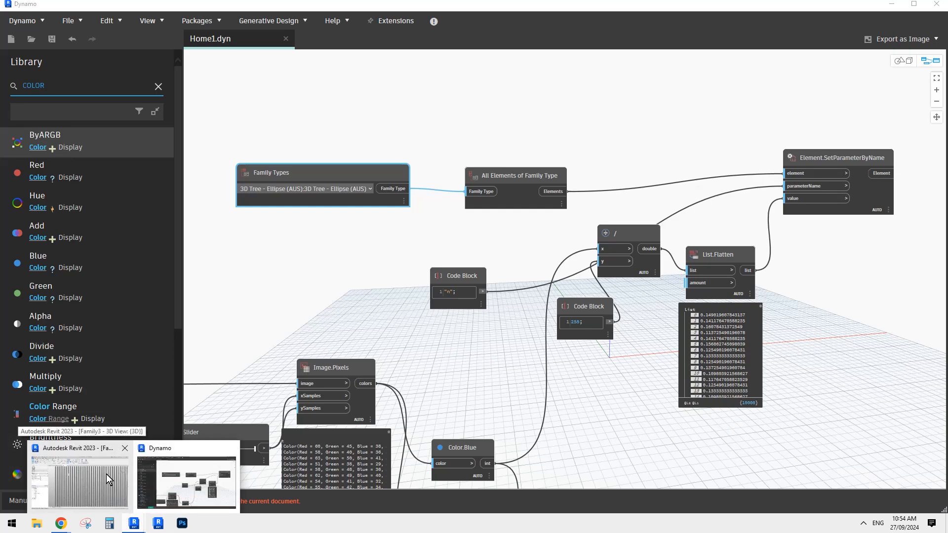
click(89, 481)
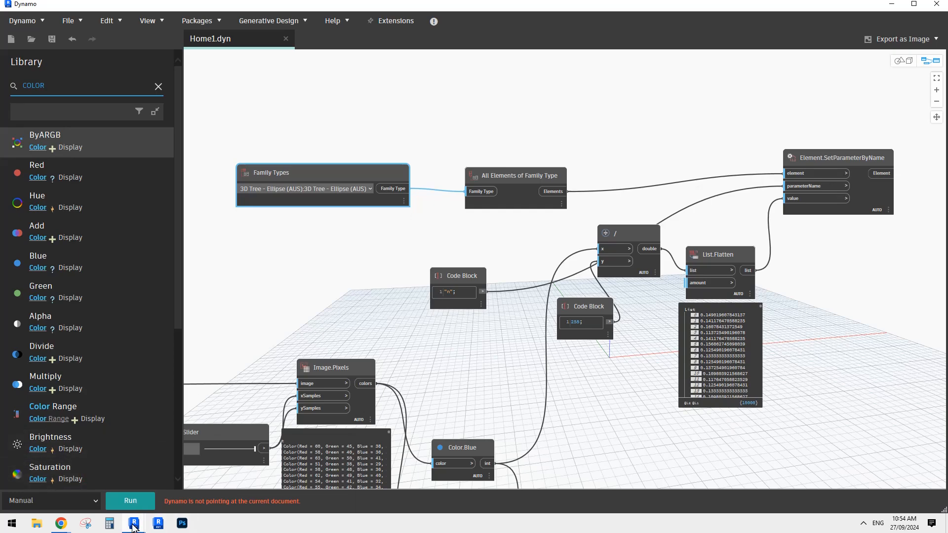
drag(482, 4, 581, 57)
drag(121, 49, 399, 182)
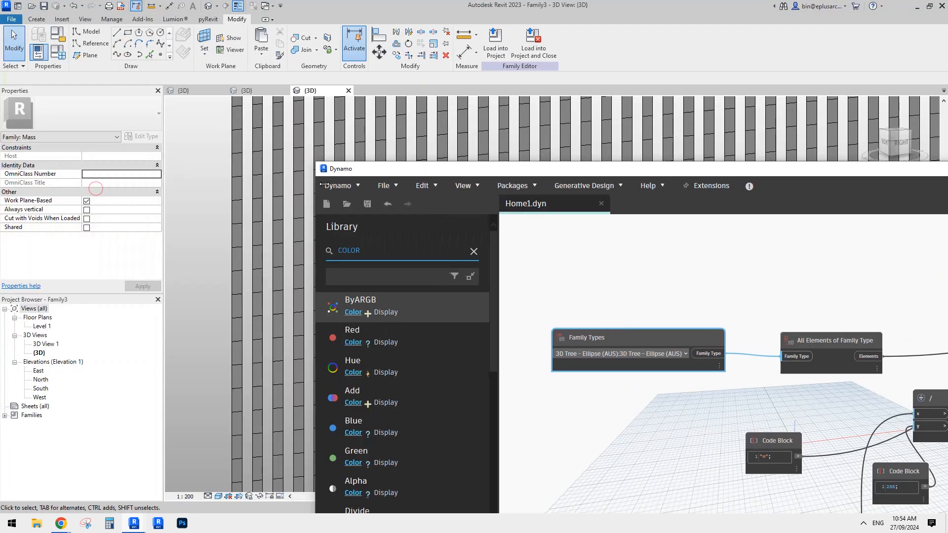
drag(543, 169, 516, 93)
click(385, 6)
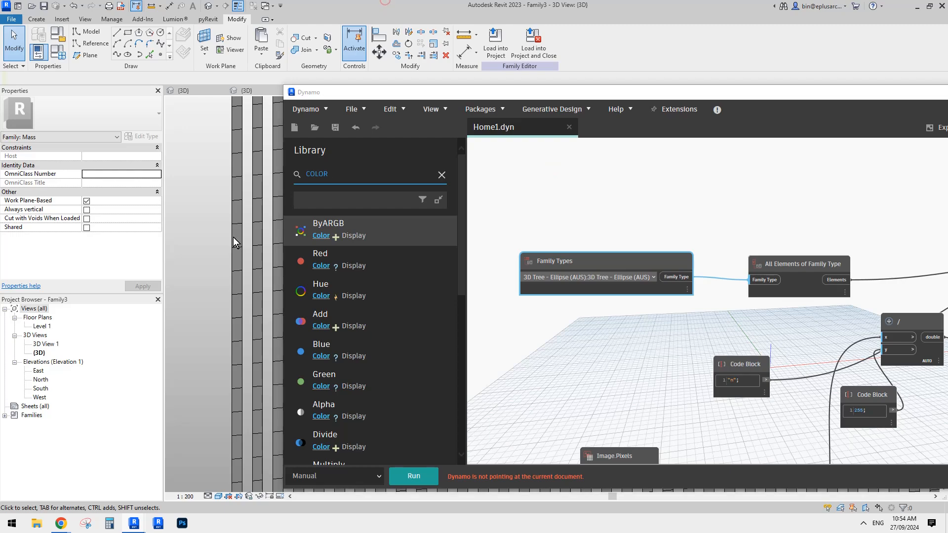
scroll(225, 212, down, 1)
middle_drag(225, 212, 198, 235)
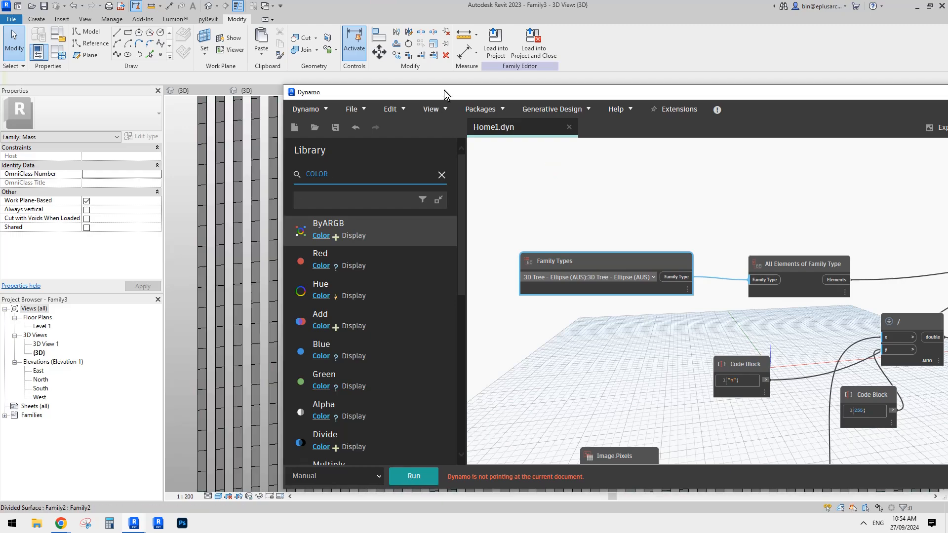
drag(443, 90, 460, 78)
drag(580, 84, 514, 85)
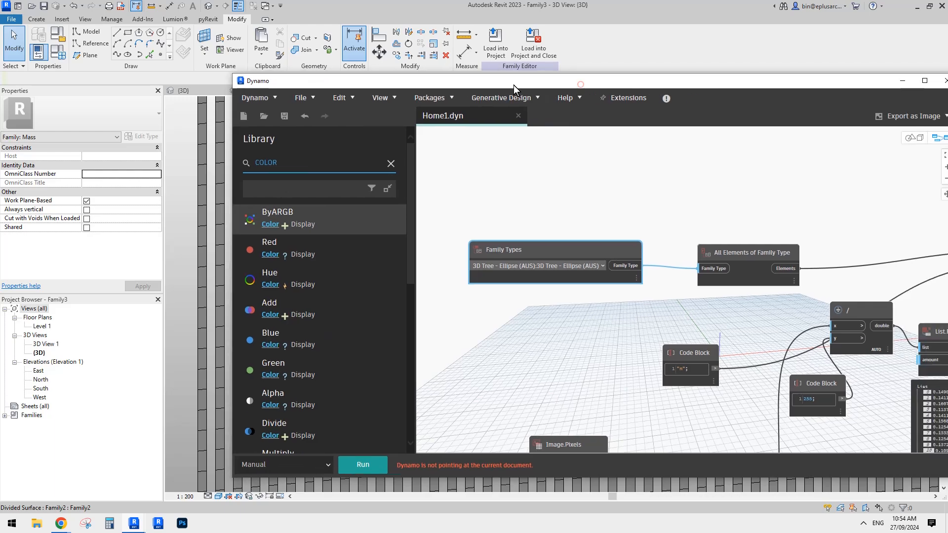
click(519, 114)
drag(500, 53, 663, 73)
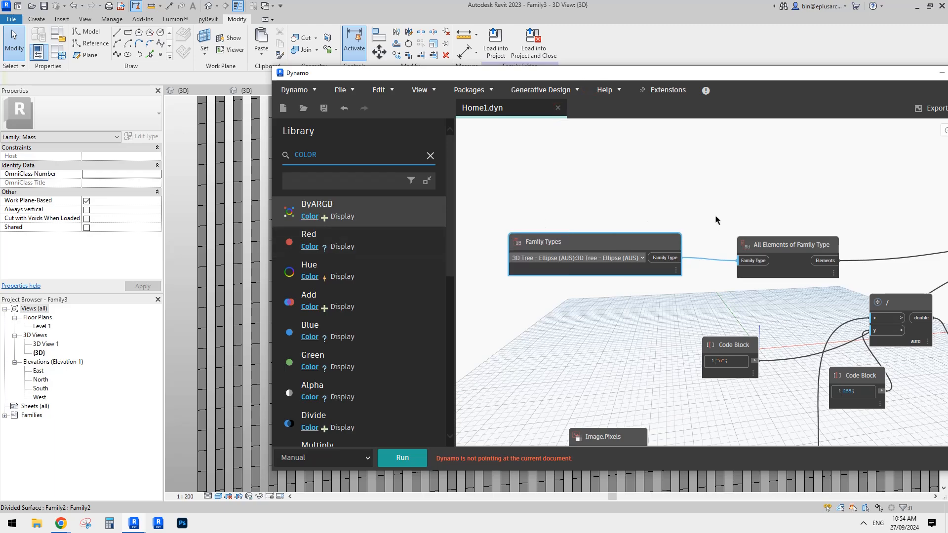
drag(742, 78, 616, 56)
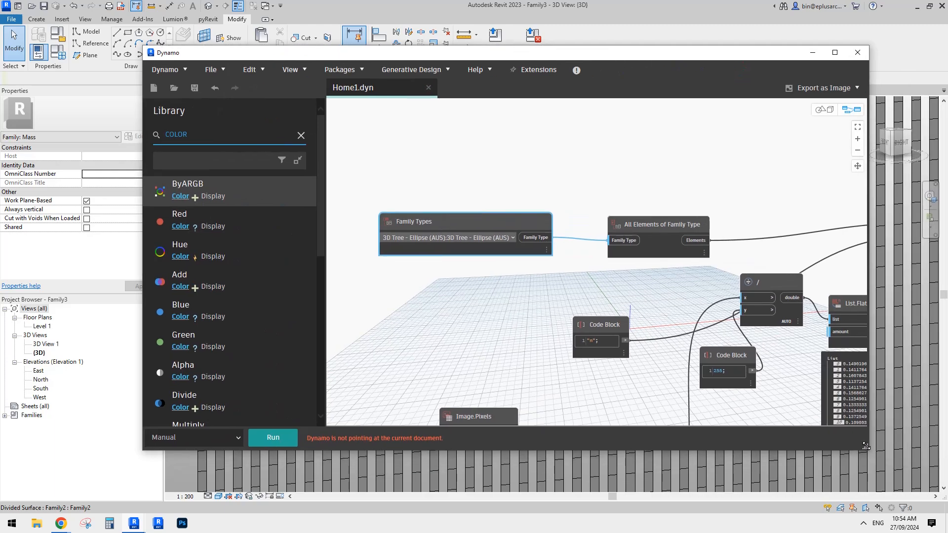
drag(866, 446, 828, 438)
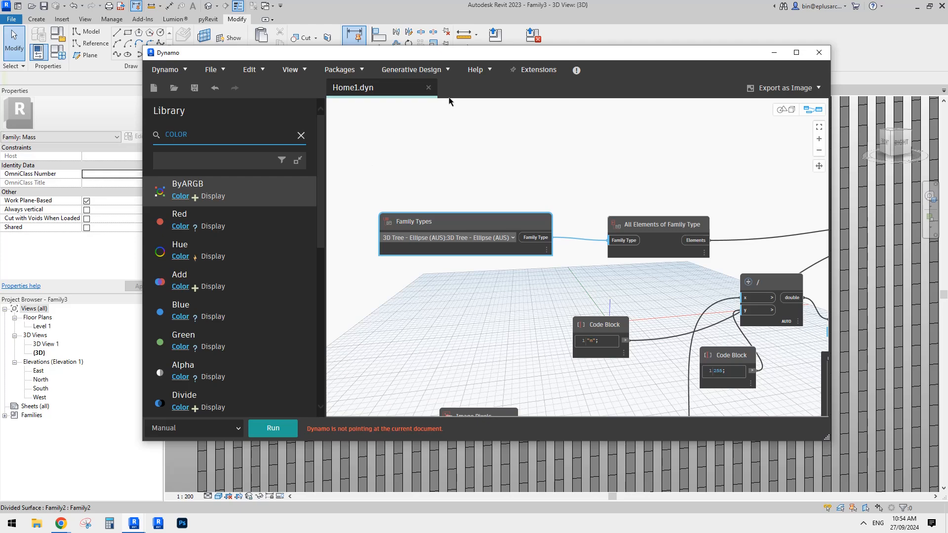
drag(616, 53, 647, 60)
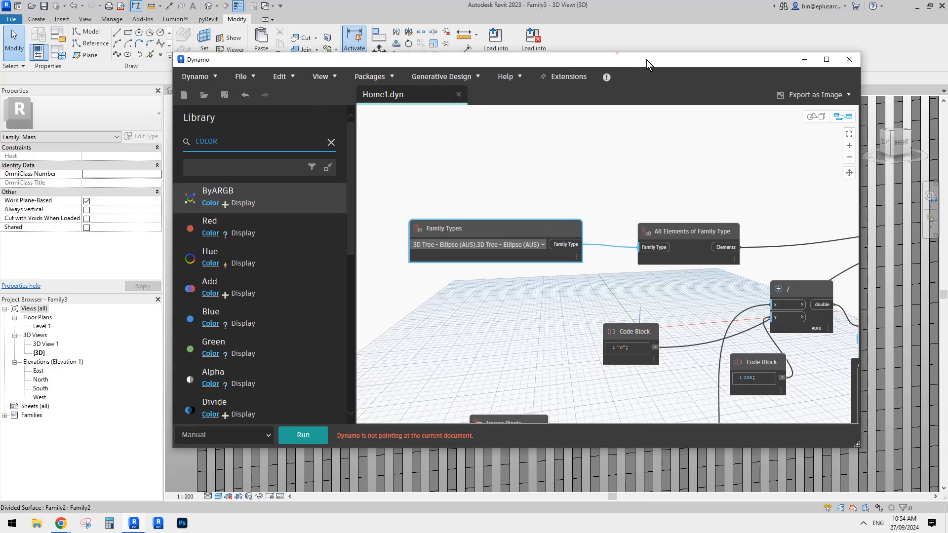
Step: Close Dynamo and relaunch it from the Family3 mass family in Revit
click(850, 61)
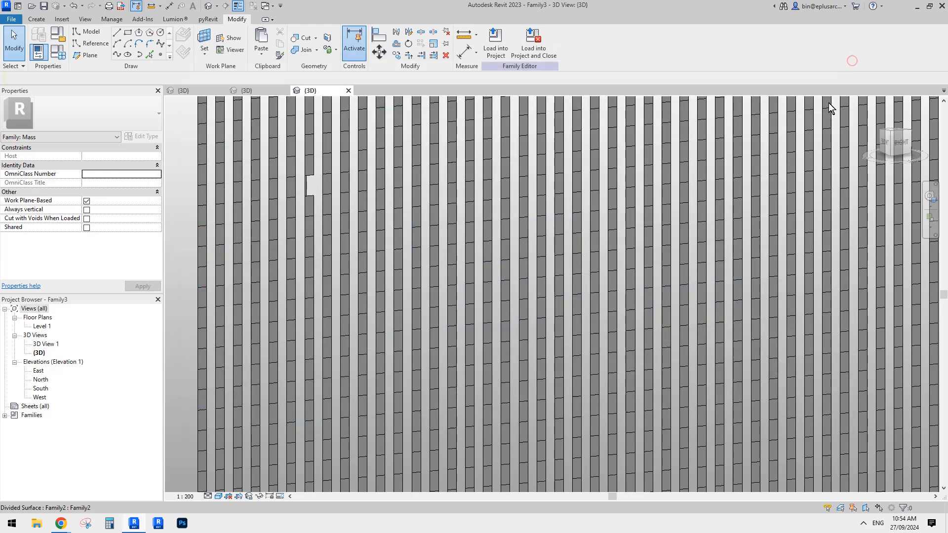
click(112, 19)
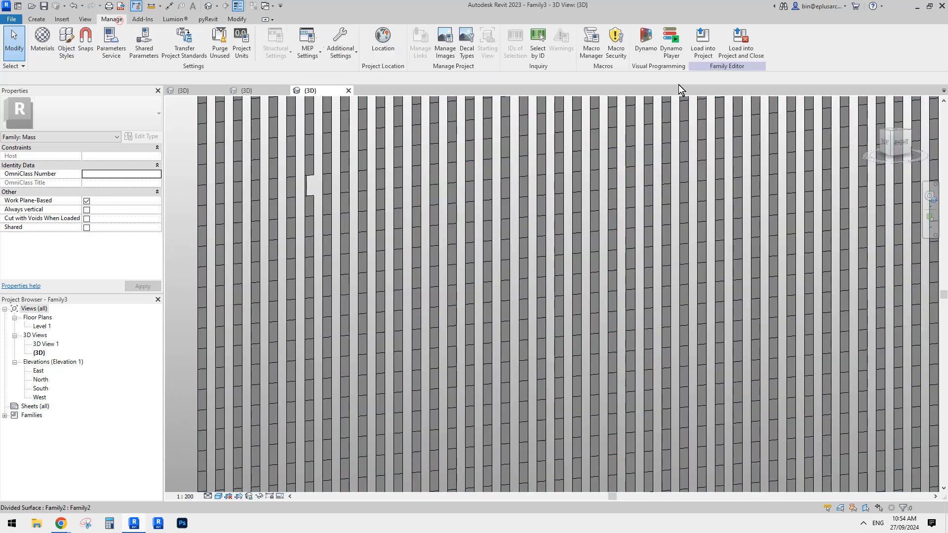
click(645, 42)
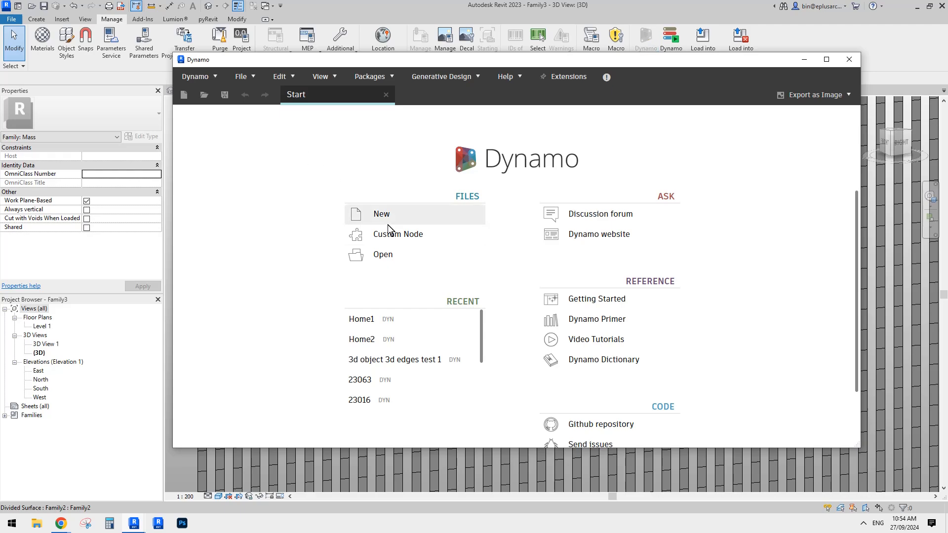
Step: Open the saved Dynamo graph Home1.dyn from the Desktop
click(388, 255)
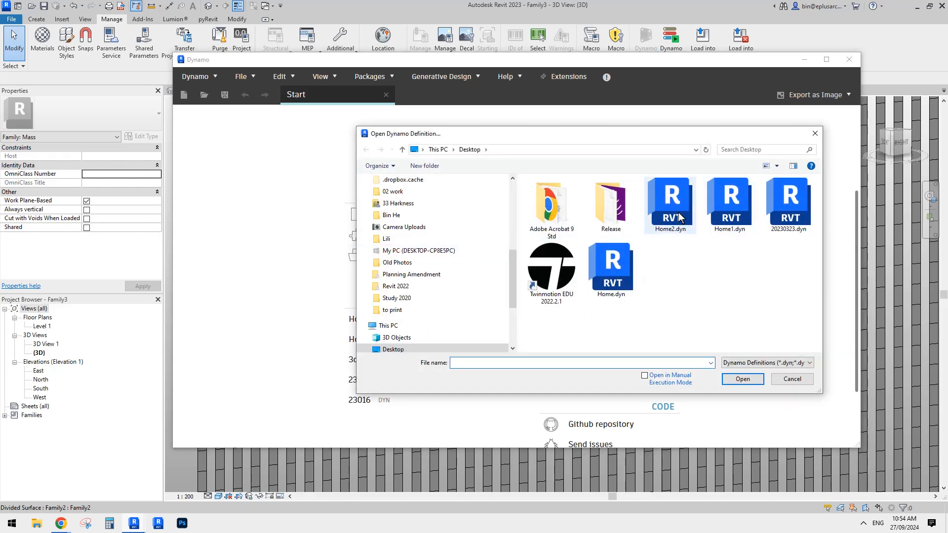
click(730, 213)
click(742, 378)
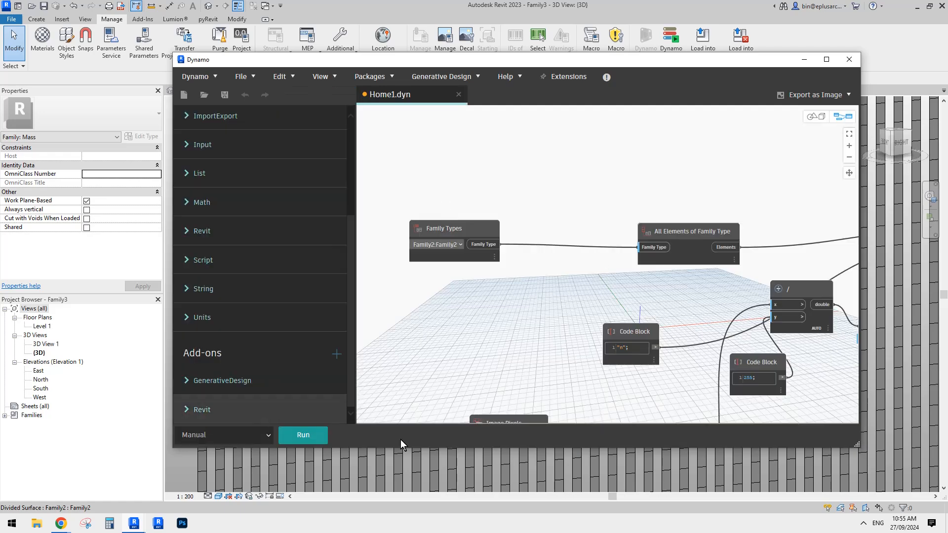
Step: Move the Family Types node closer to All Elements of Family Type and choose Family2:Family2 as its family type
middle_drag(451, 306, 516, 233)
middle_drag(506, 273, 463, 278)
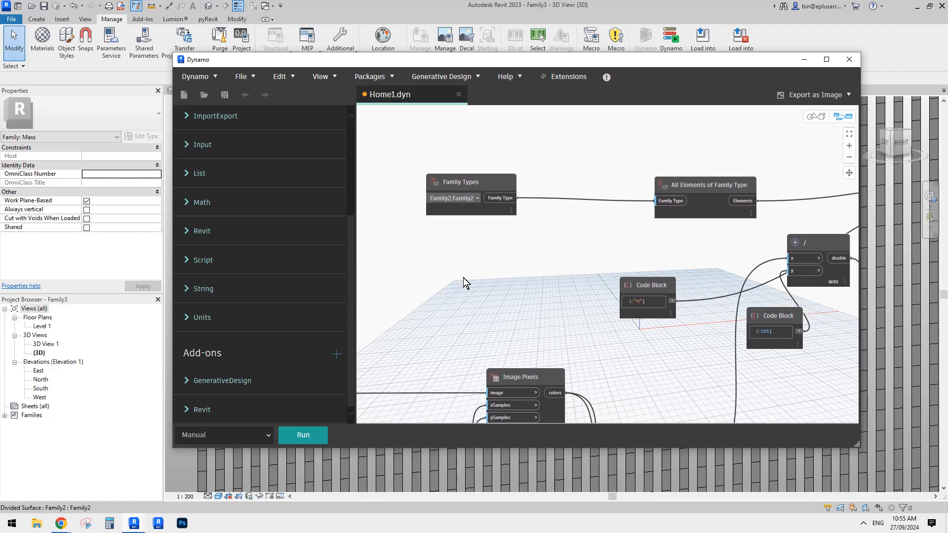
drag(475, 194, 535, 194)
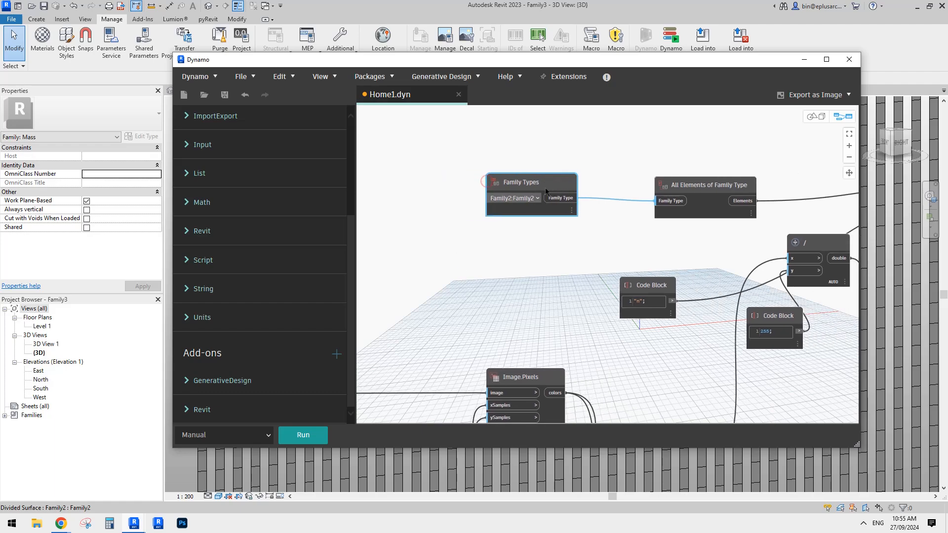
click(535, 197)
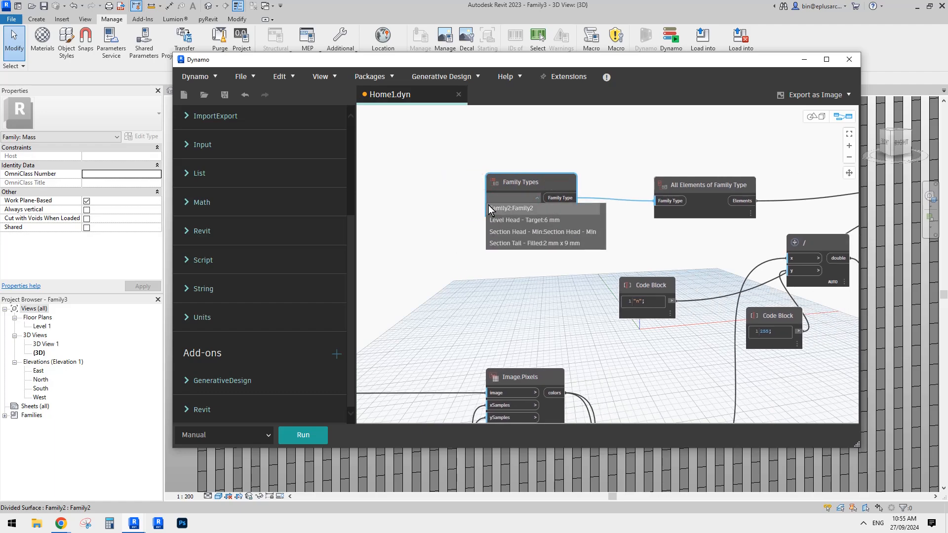
click(511, 207)
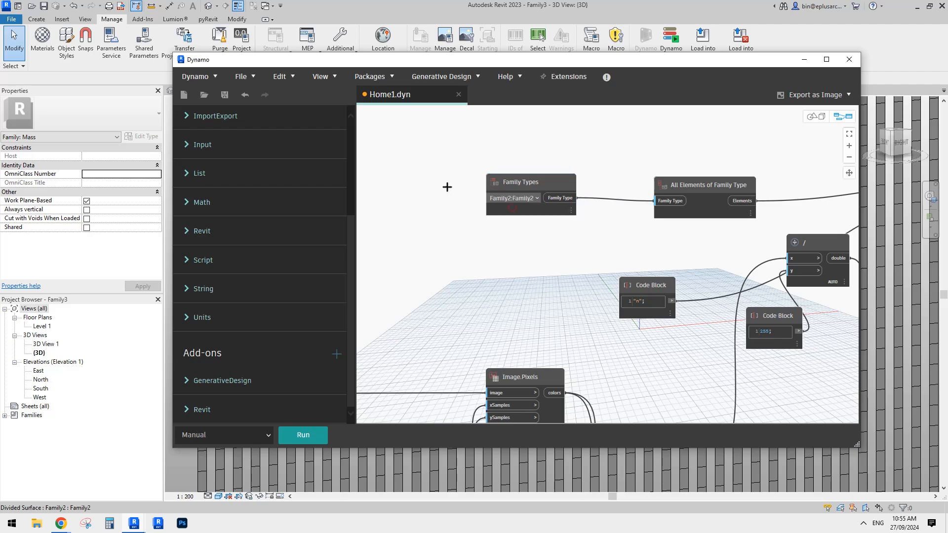
Step: Select a single Family2 curtain panel in the Revit view and check its parameter n against the graph's code block
click(265, 467)
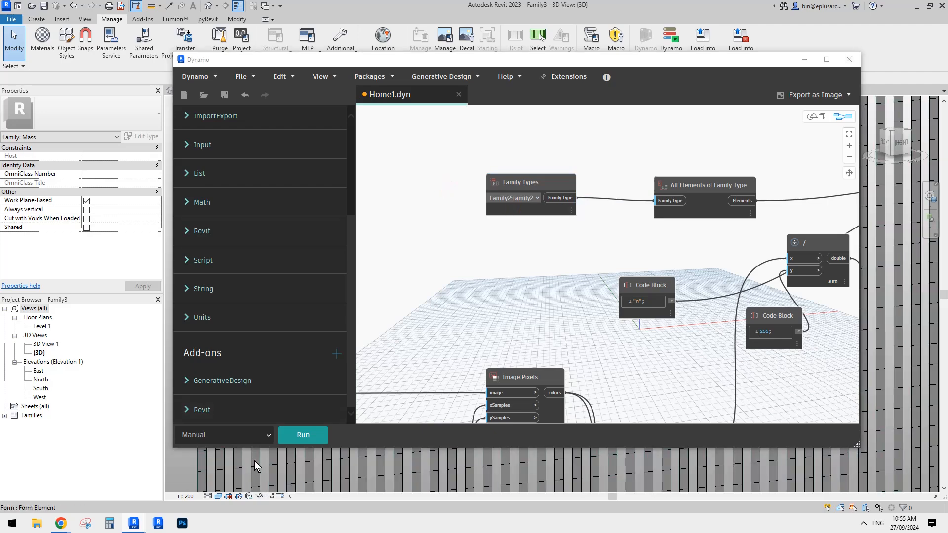
click(254, 461)
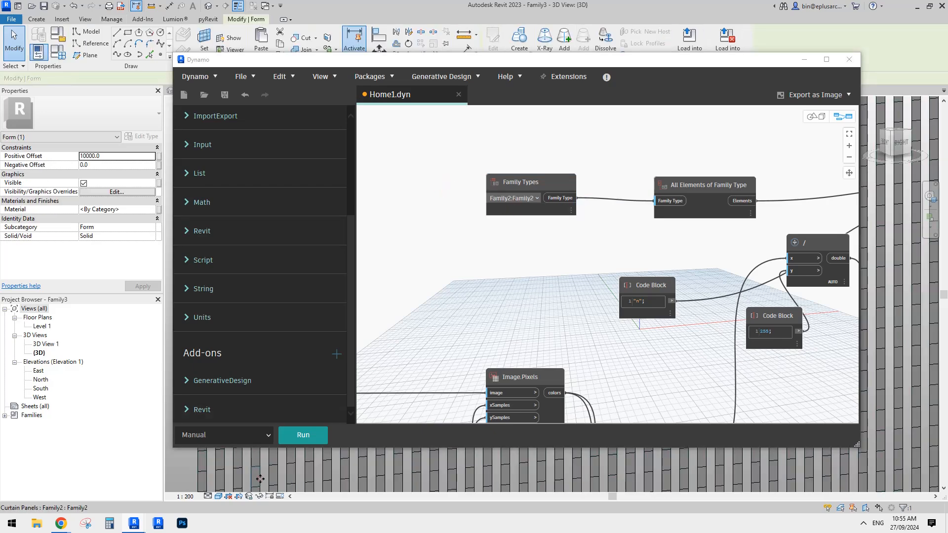
click(260, 479)
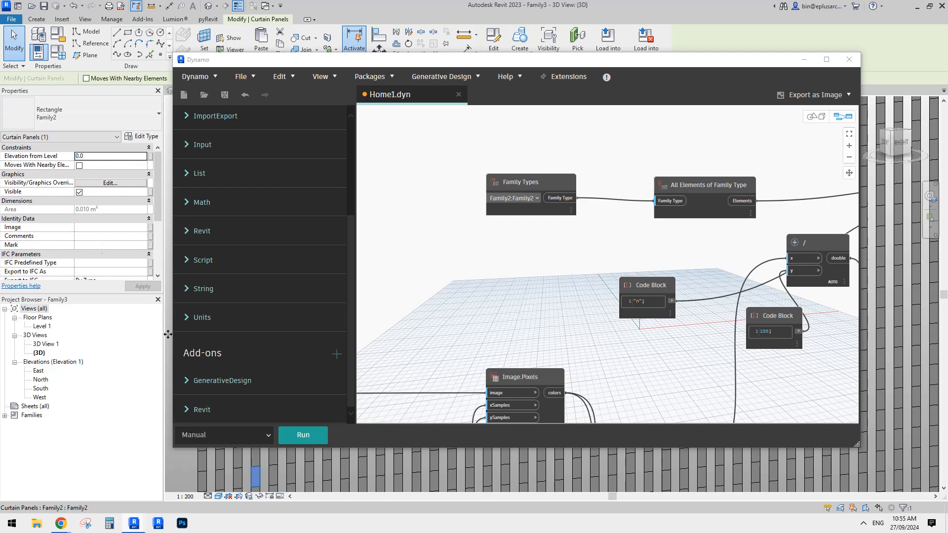
click(517, 246)
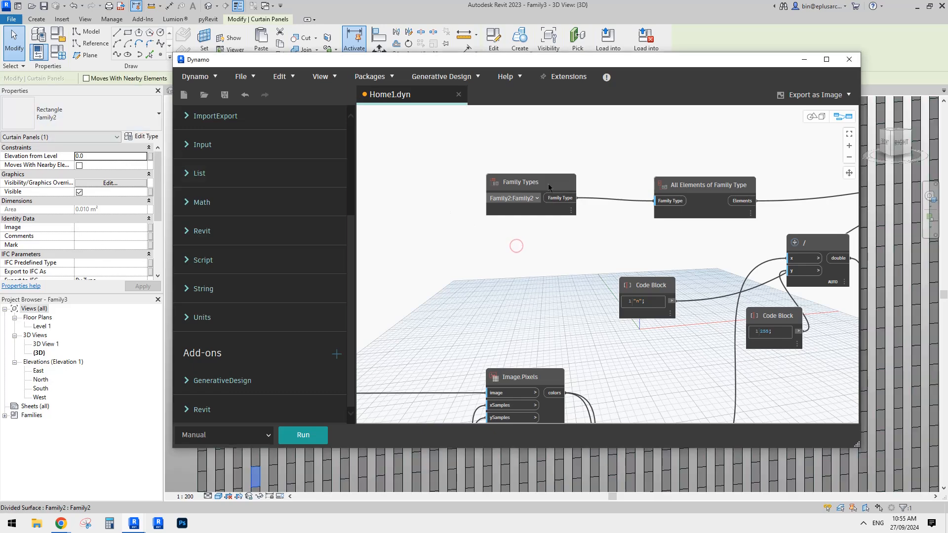
drag(552, 184, 568, 184)
middle_drag(554, 256, 445, 221)
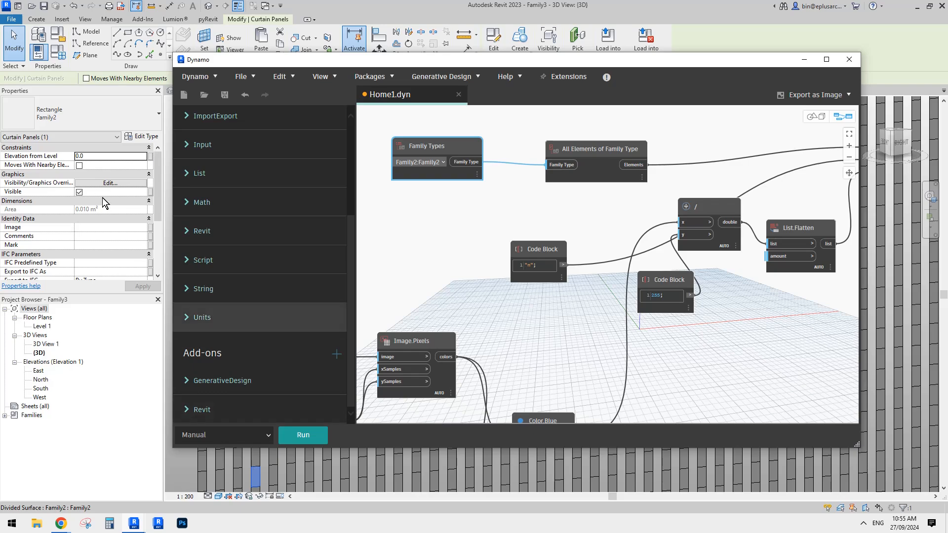
scroll(92, 246, down, 2)
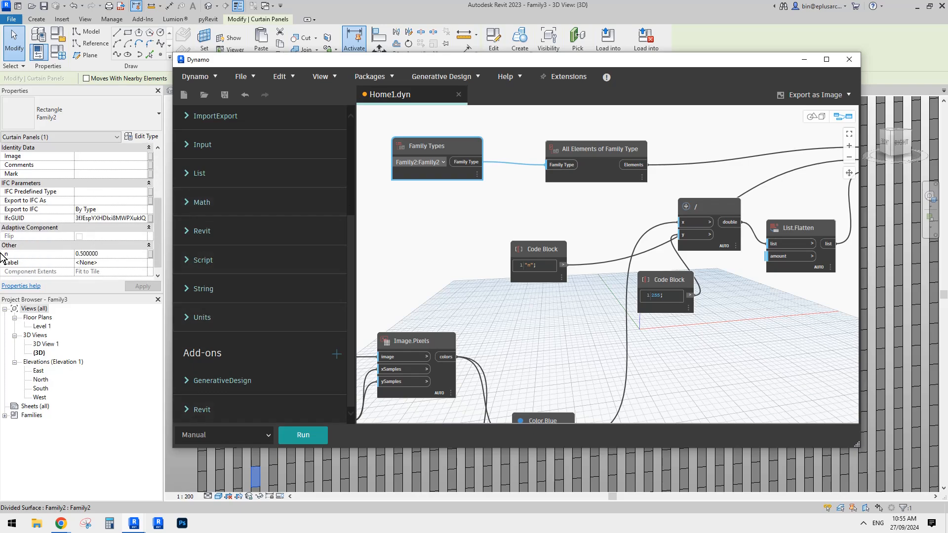
Step: Run the graph to write the flattened image values to the panels' parameter n, and follow the run's progress in Revit and Dynamo
middle_drag(555, 225, 426, 229)
middle_drag(628, 134, 520, 129)
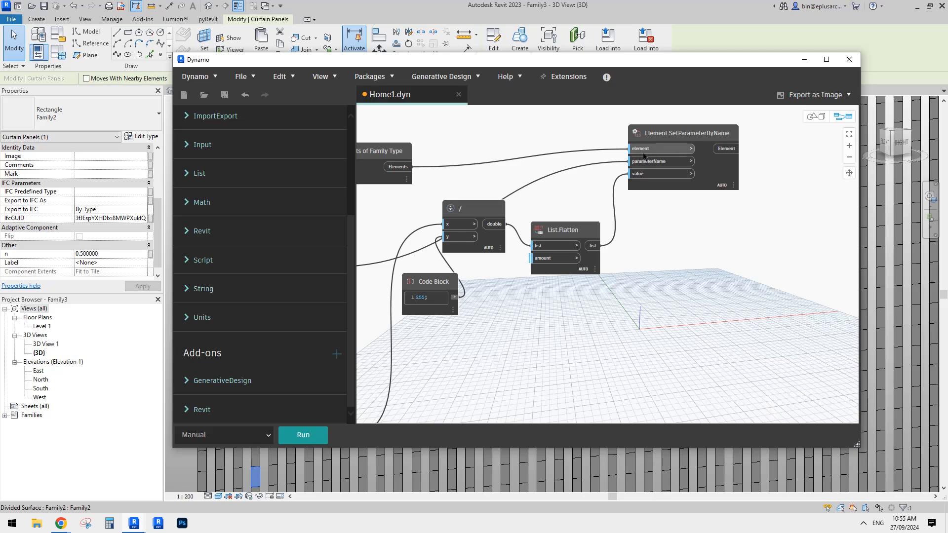
middle_drag(647, 262, 642, 273)
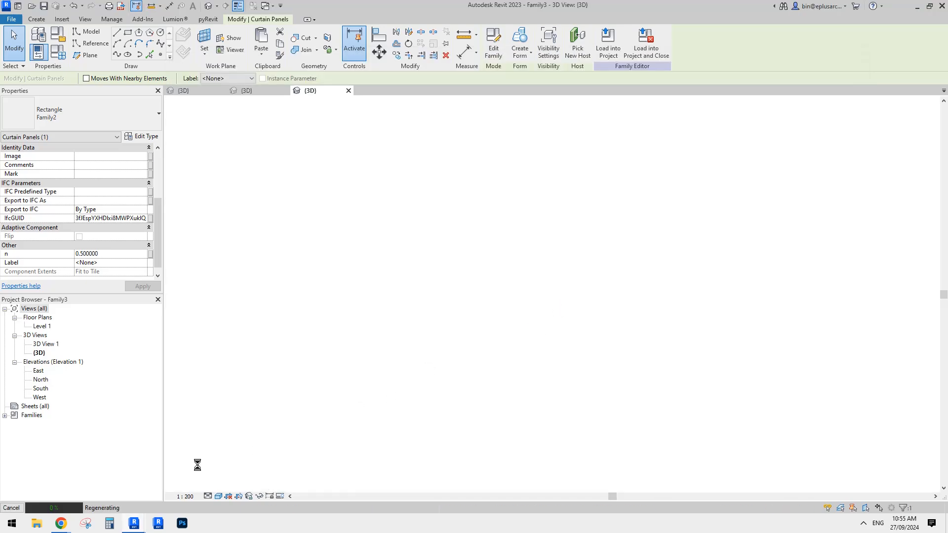
mouse_move(137, 526)
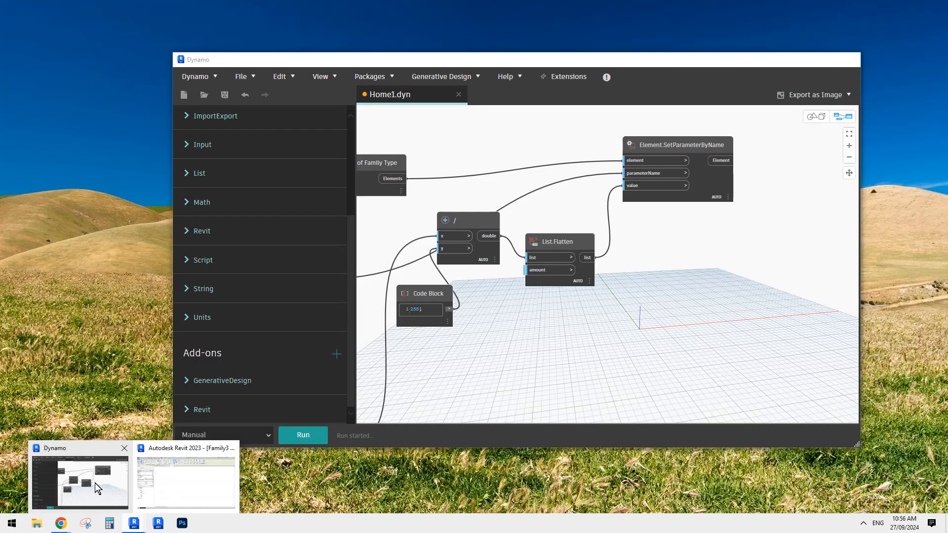
click(95, 483)
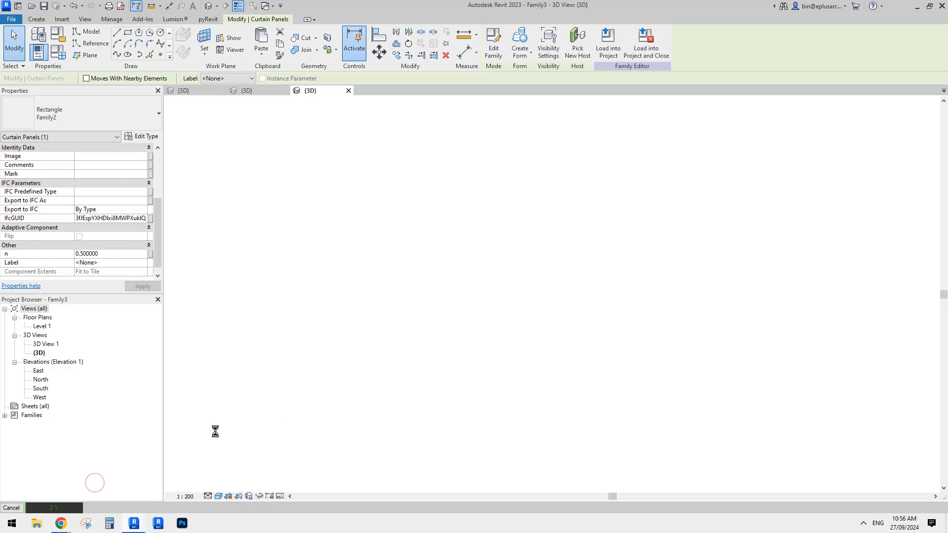
mouse_move(139, 528)
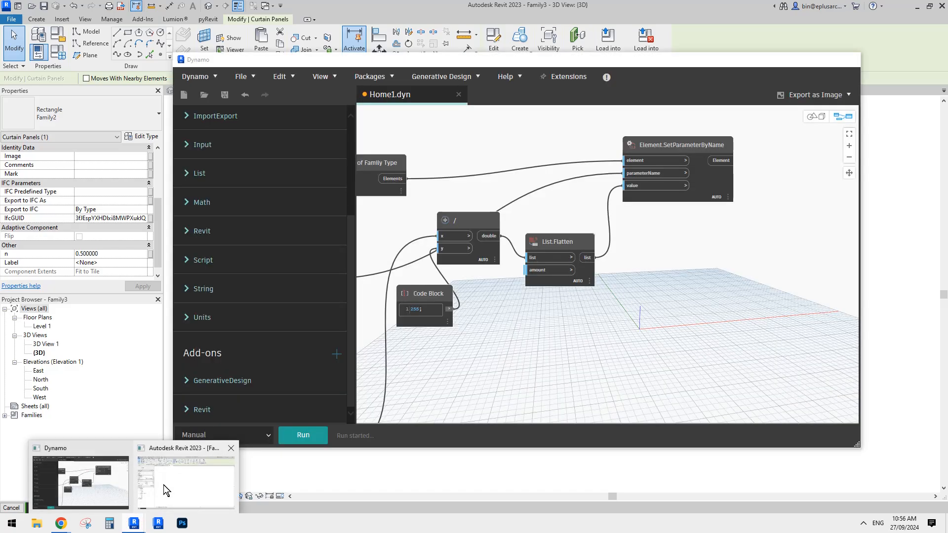
click(165, 490)
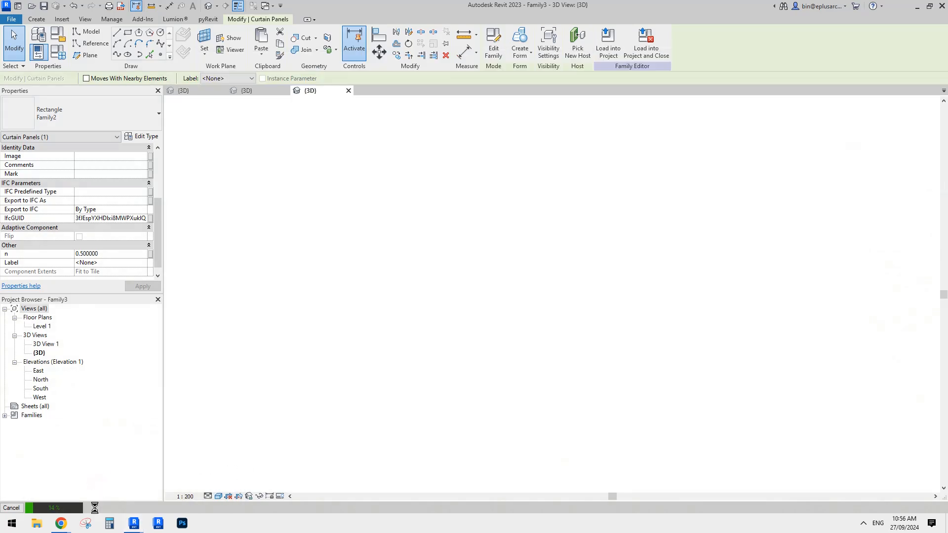
mouse_move(135, 523)
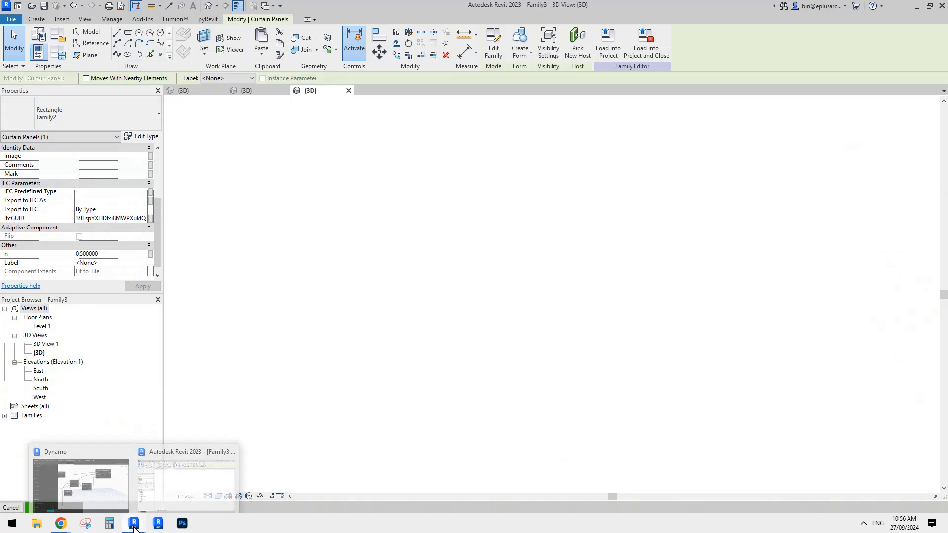
mouse_move(87, 477)
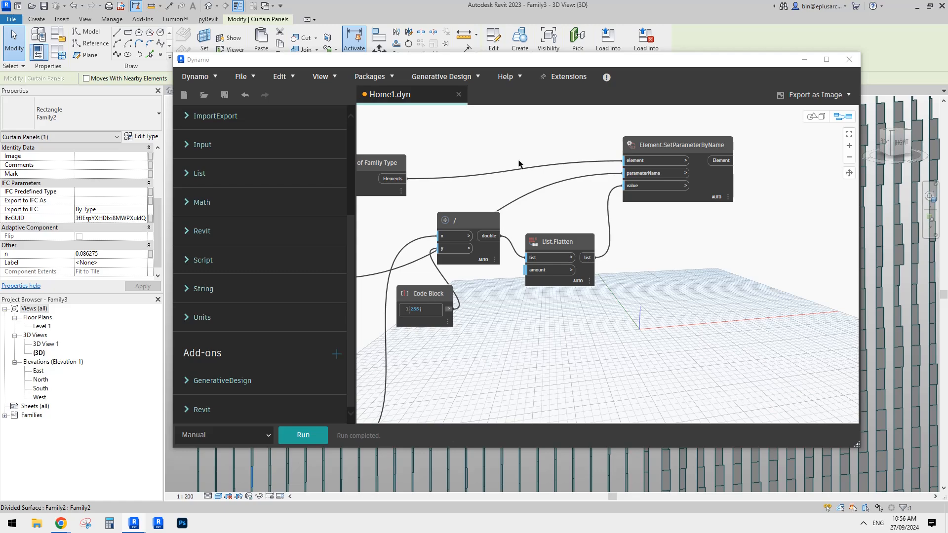
Step: Examine how the divided and flattened image values feed Element.SetParameterByName in the graph
drag(564, 66, 583, 59)
scroll(619, 242, down, 2)
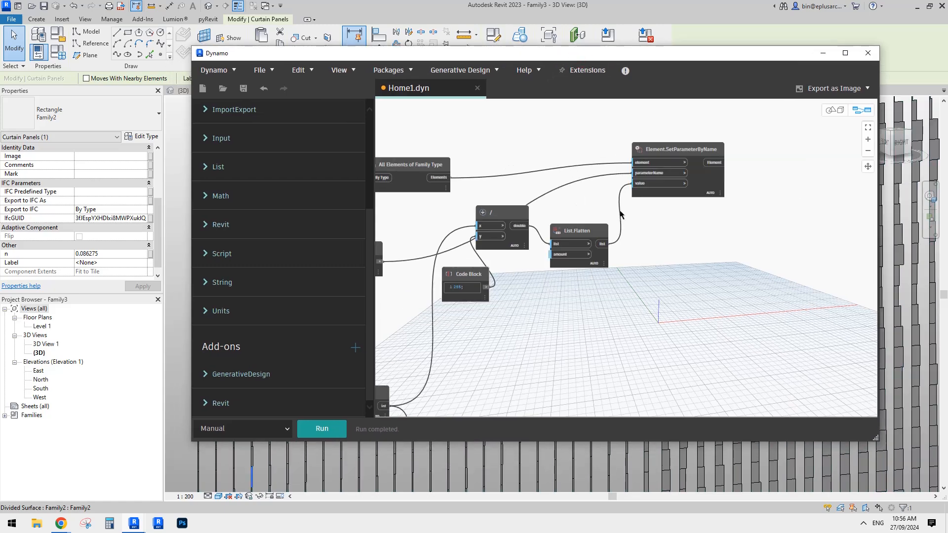
scroll(619, 242, up, 2)
click(729, 216)
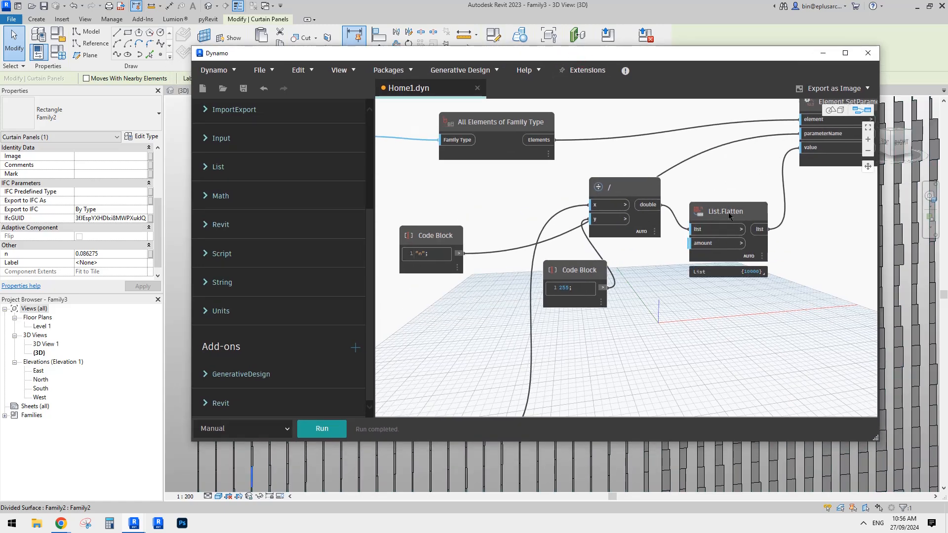
drag(644, 194, 651, 202)
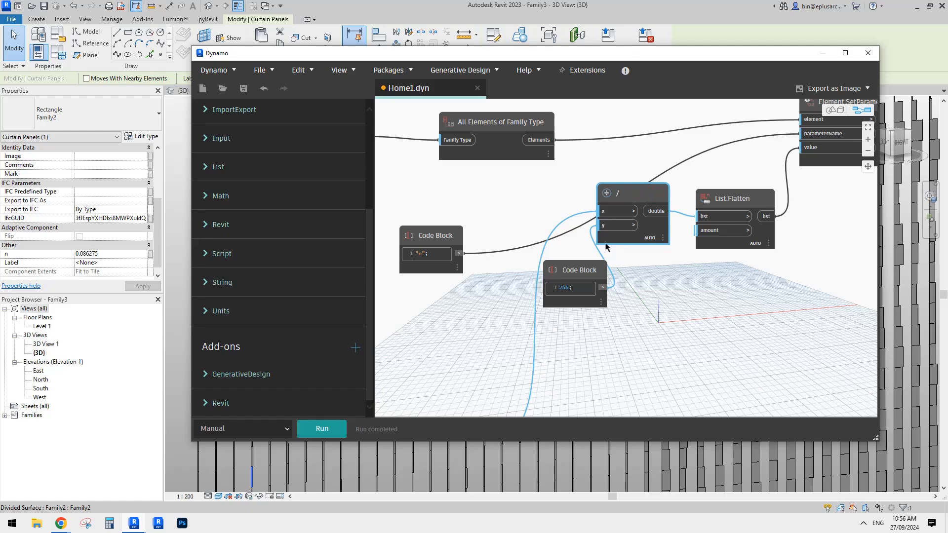
scroll(634, 299, down, 4)
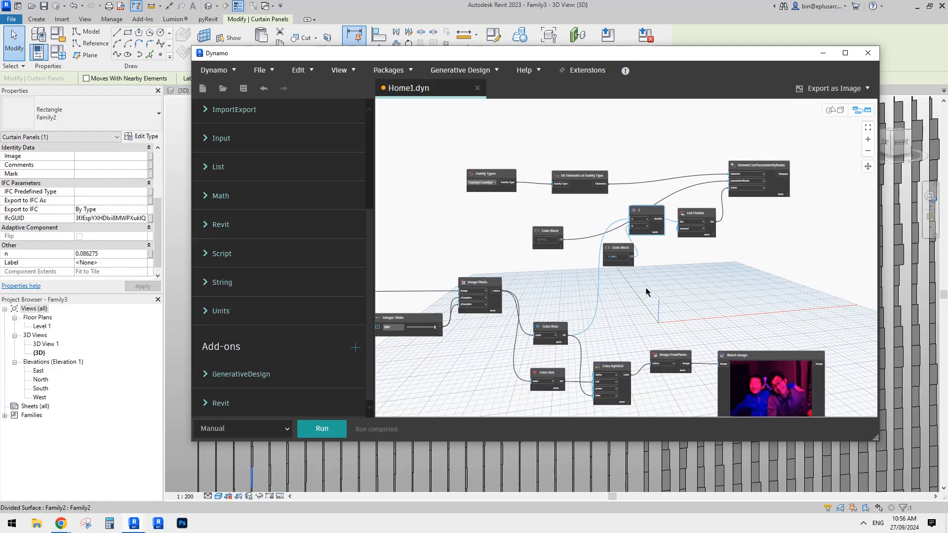
middle_drag(636, 285, 597, 278)
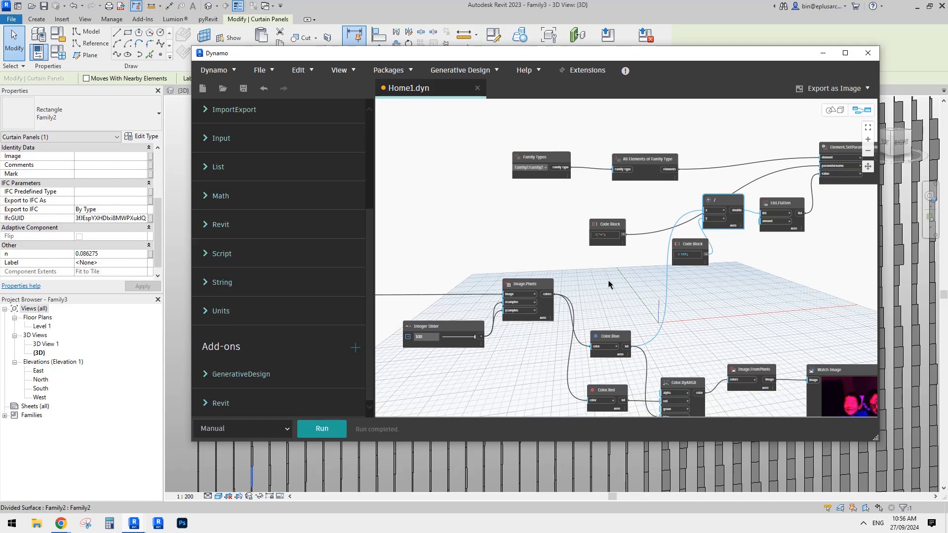
middle_drag(675, 292, 613, 300)
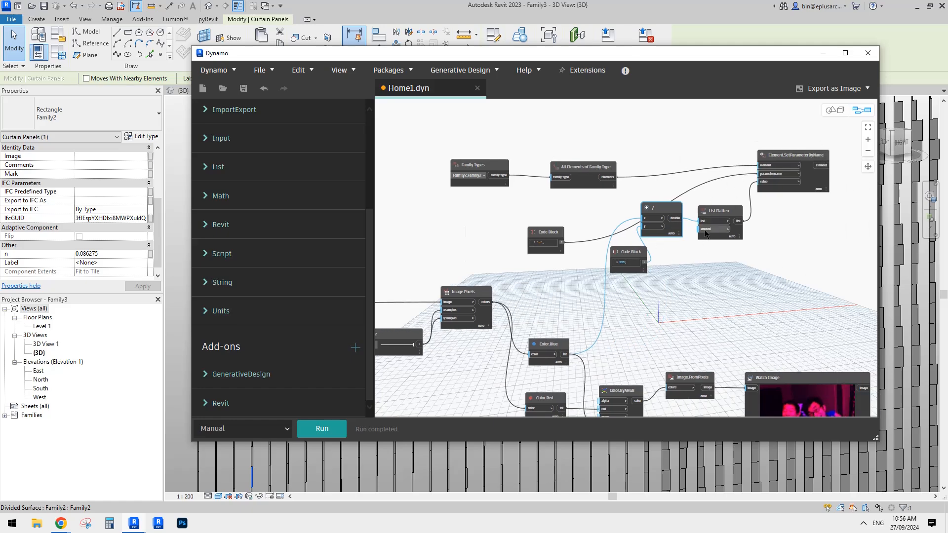
scroll(705, 234, up, 3)
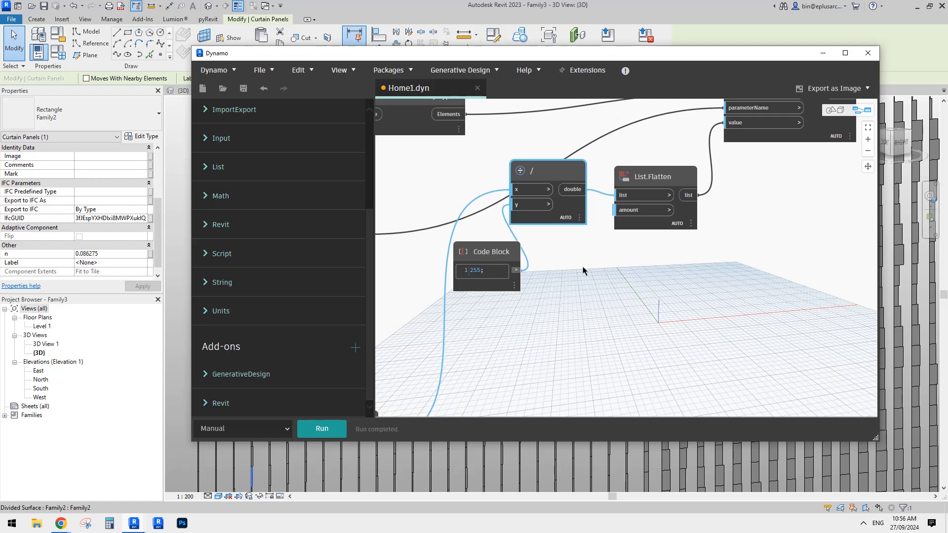
middle_drag(613, 268, 580, 299)
middle_drag(627, 185, 627, 194)
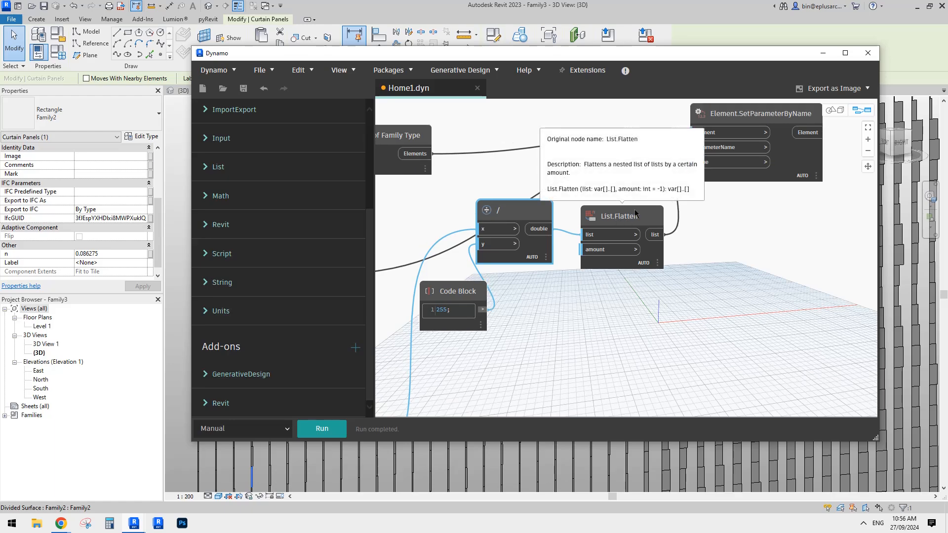
middle_drag(738, 239, 726, 247)
scroll(692, 345, down, 2)
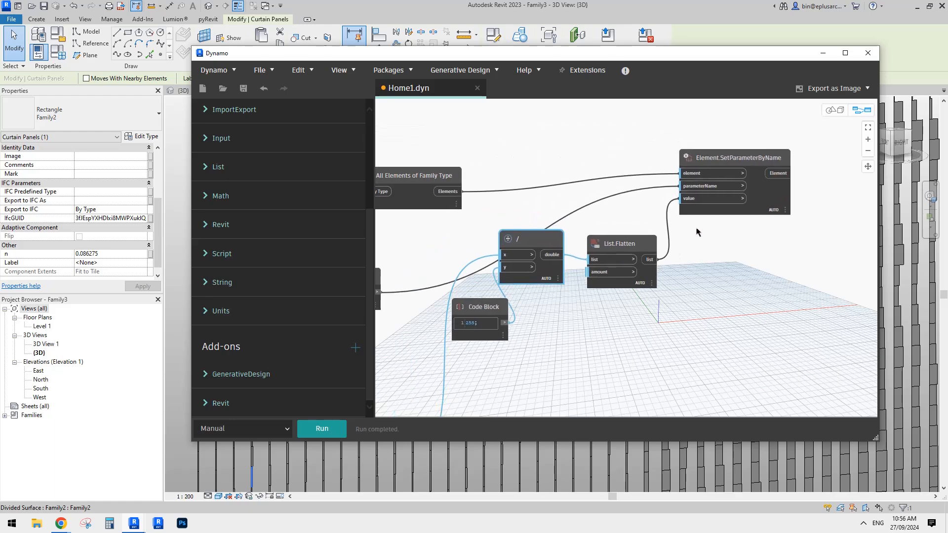
Step: Minimize Dynamo and inspect the image pattern across the whole panelled surface in the Revit 3D view
click(822, 54)
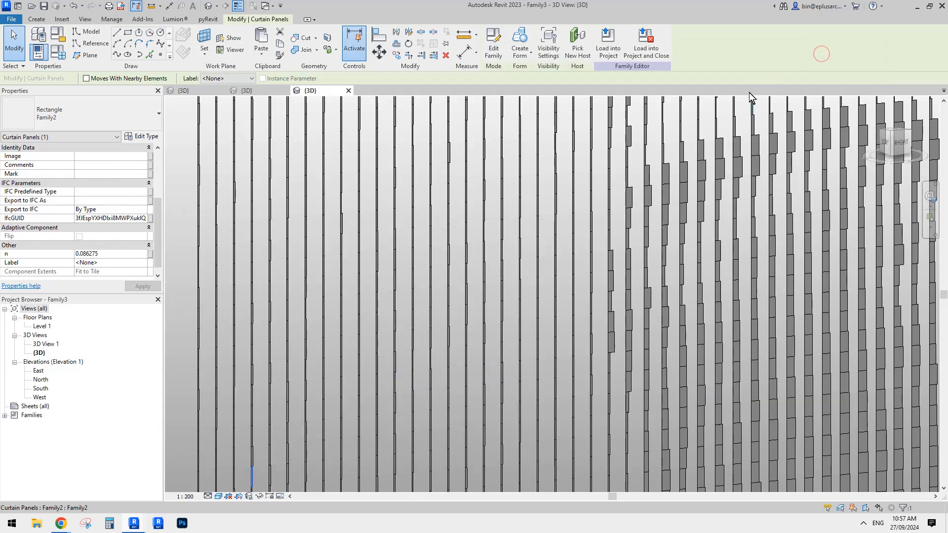
scroll(600, 238, down, 3)
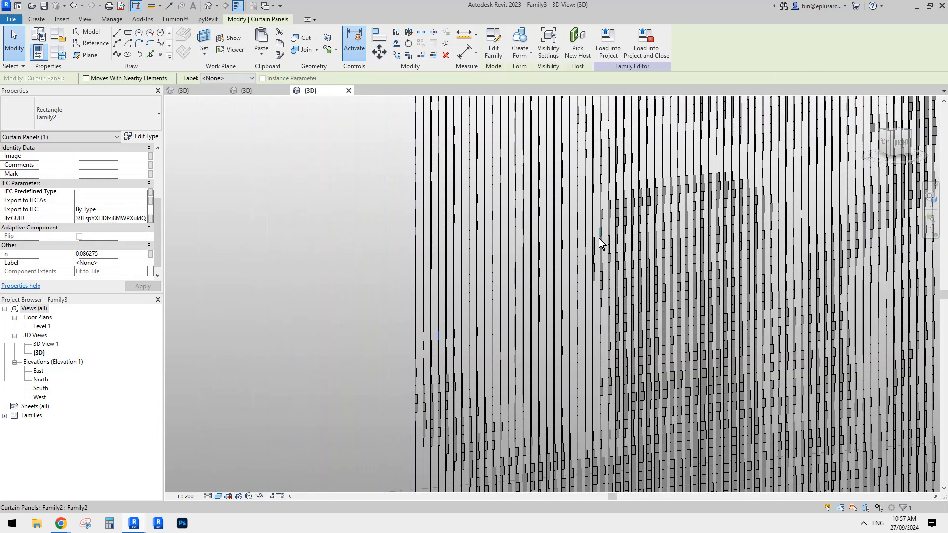
scroll(655, 274, down, 2)
scroll(656, 276, down, 2)
middle_drag(672, 282, 580, 246)
middle_drag(708, 243, 711, 249)
scroll(711, 249, down, 2)
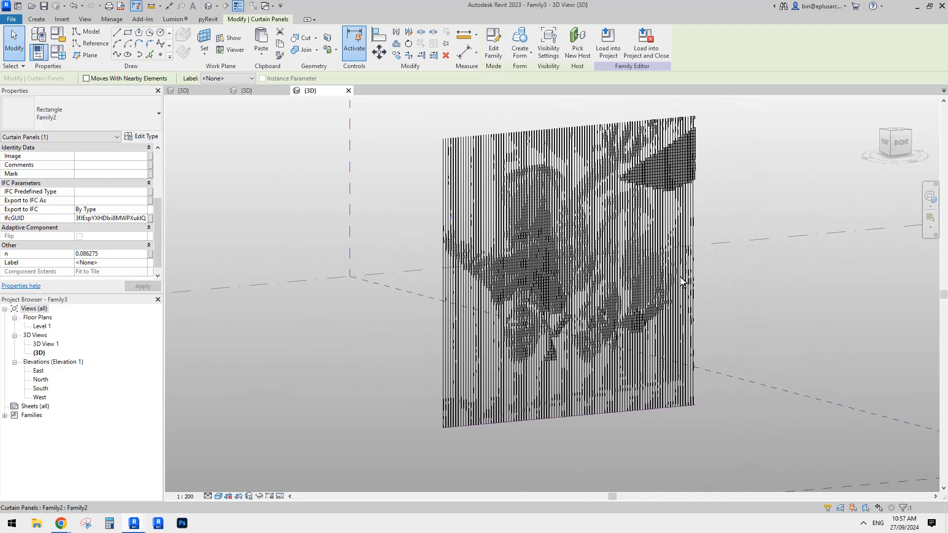
Step: Clear the curtain panel selection and select the entire divided surface
click(755, 197)
shift+middle_drag(762, 272, 755, 247)
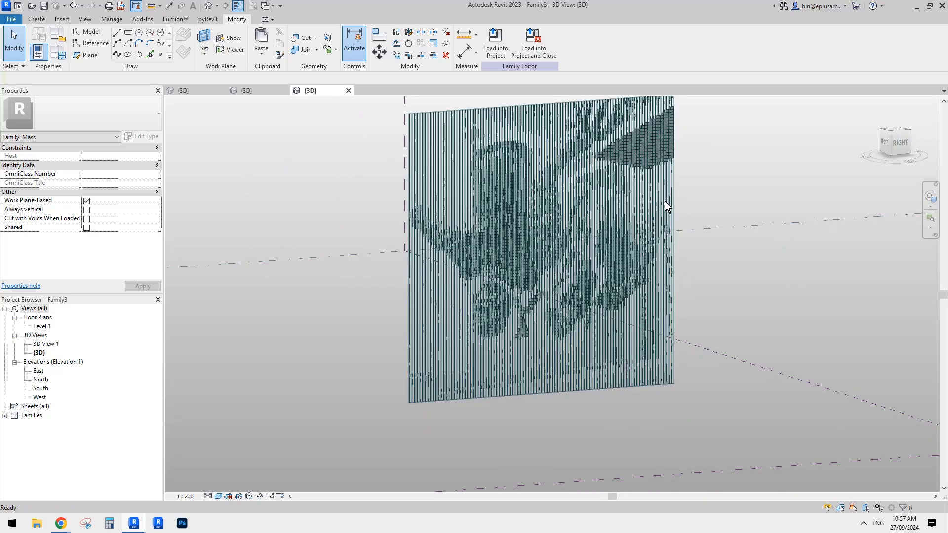
middle_click(641, 227)
middle_click(641, 227)
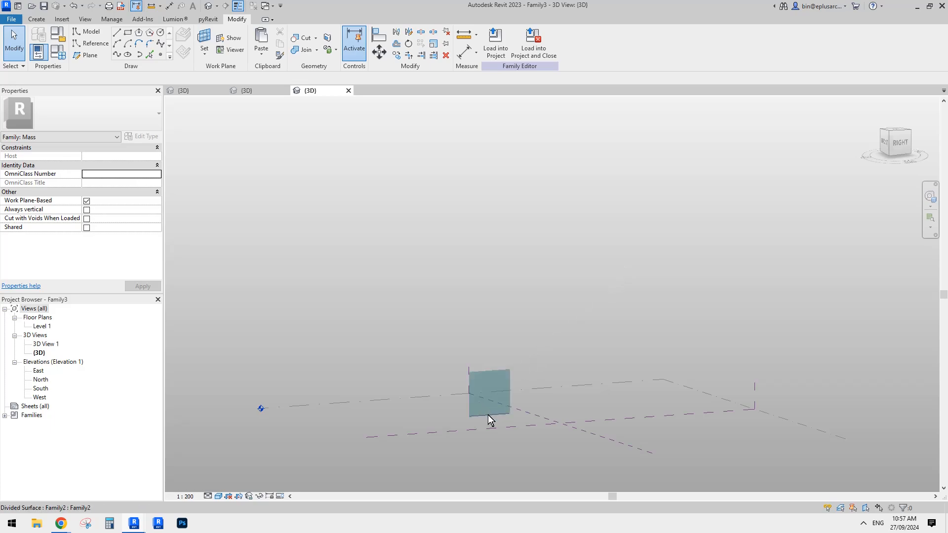
scroll(488, 416, up, 6)
scroll(485, 416, up, 2)
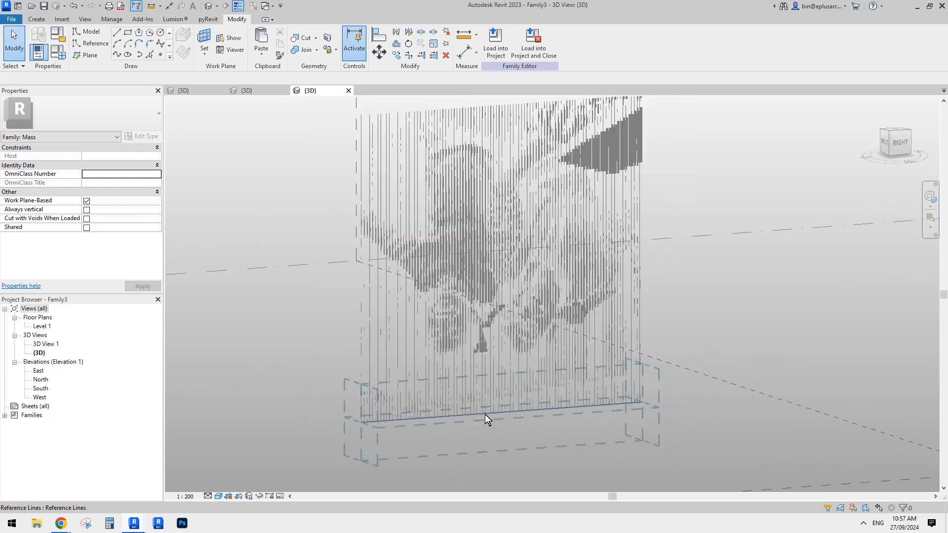
scroll(525, 329, down, 2)
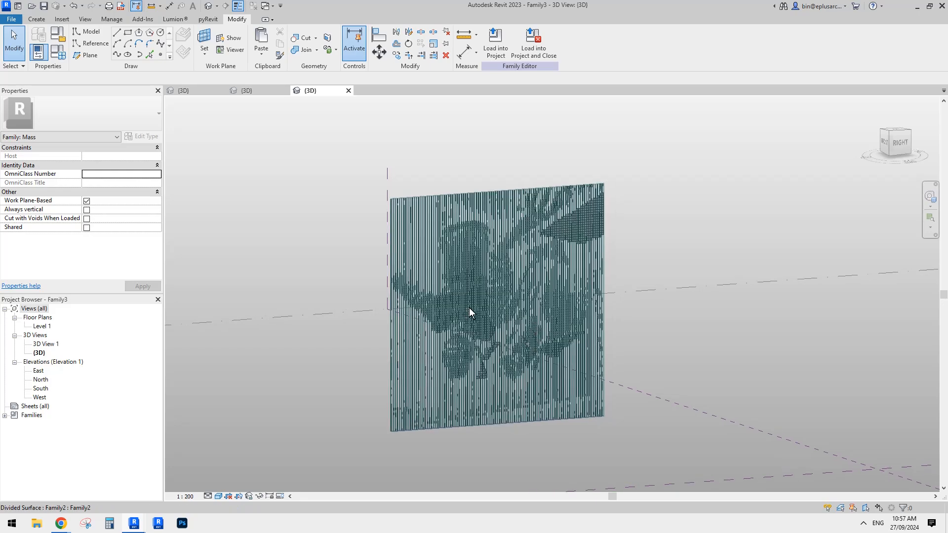
click(537, 289)
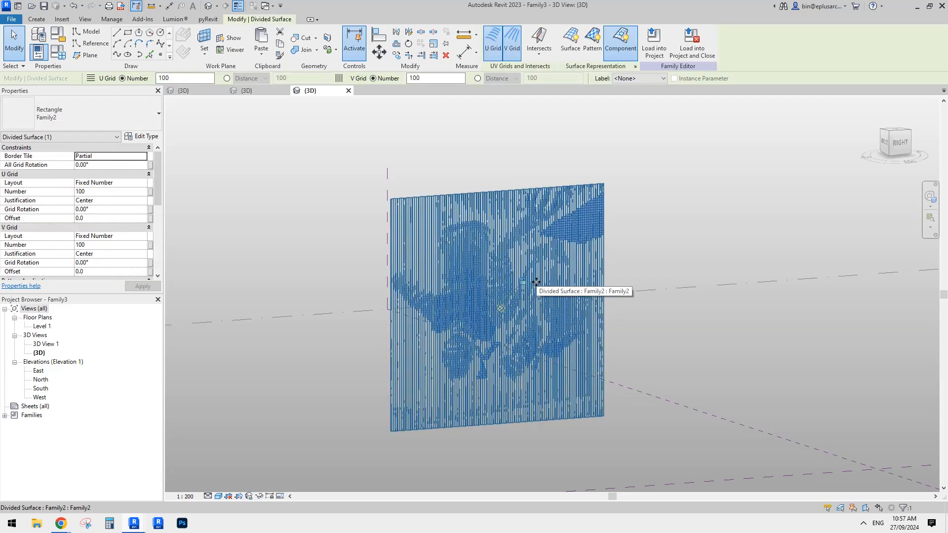
Step: Reselect the divided surface and set its All Grid Rotation to 180°
click(693, 225)
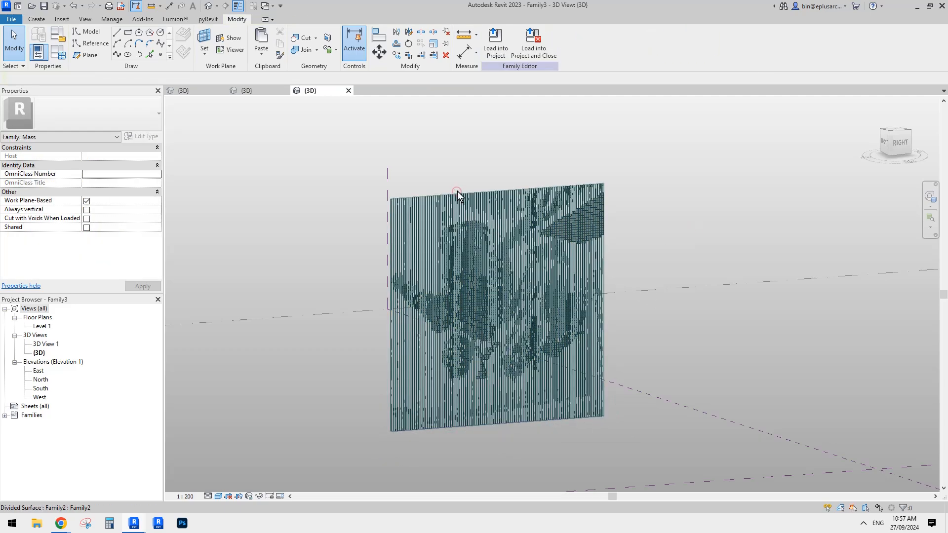
click(400, 336)
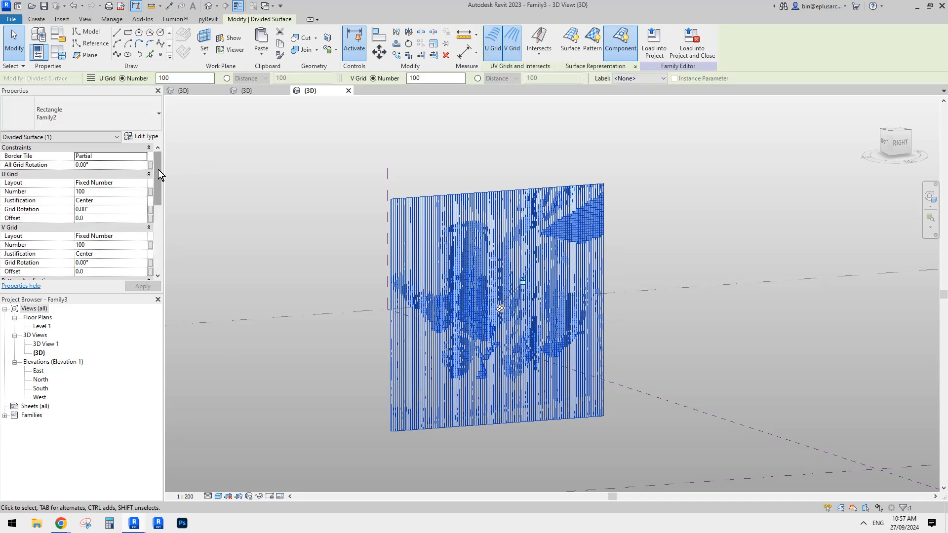
scroll(159, 188, down, 5)
scroll(158, 188, up, 5)
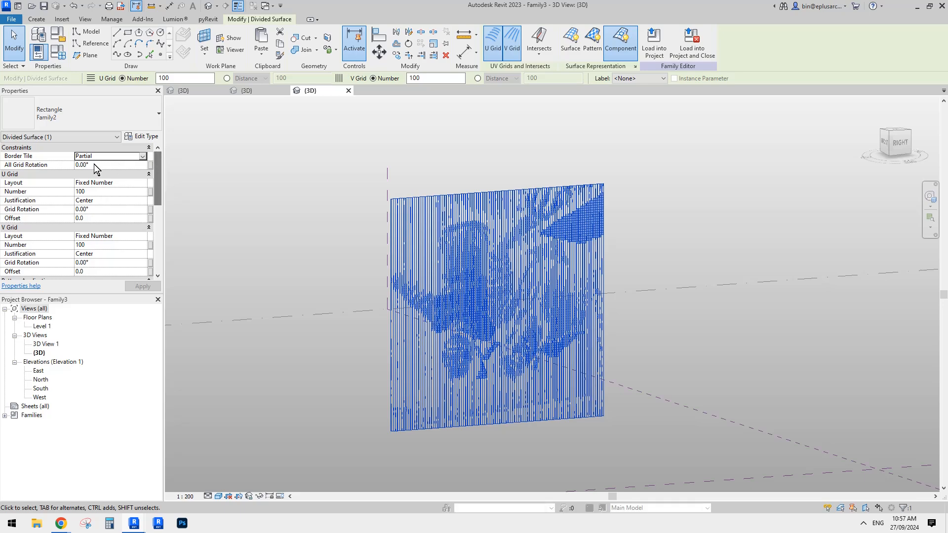
click(113, 164)
text(180)
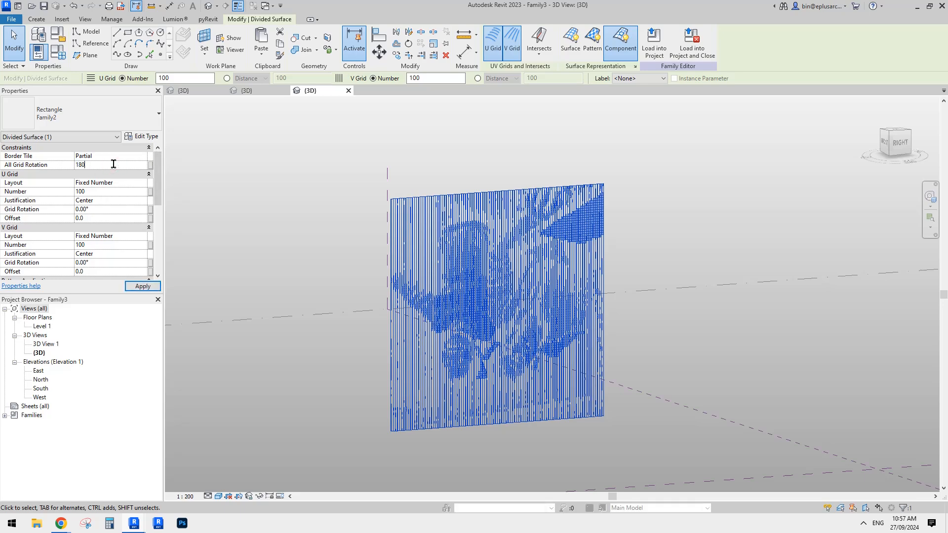
key(Return)
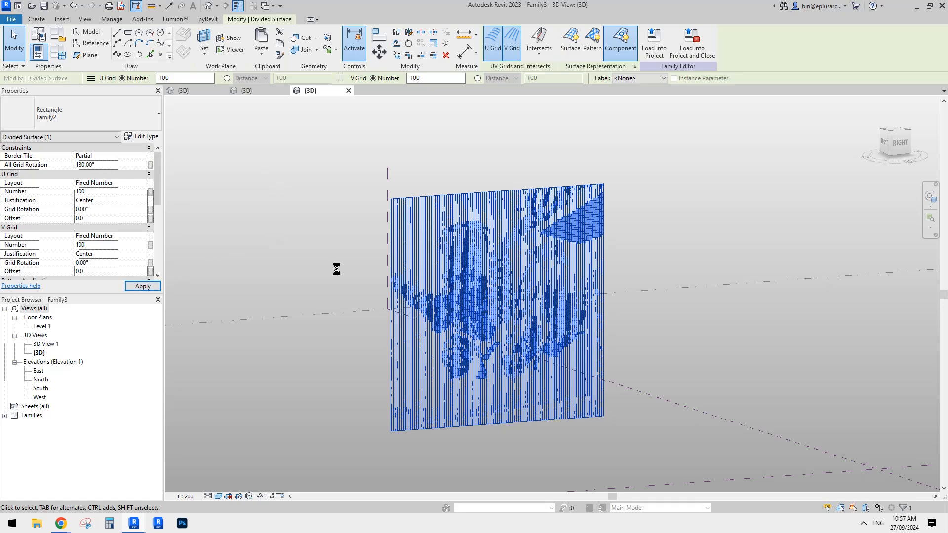
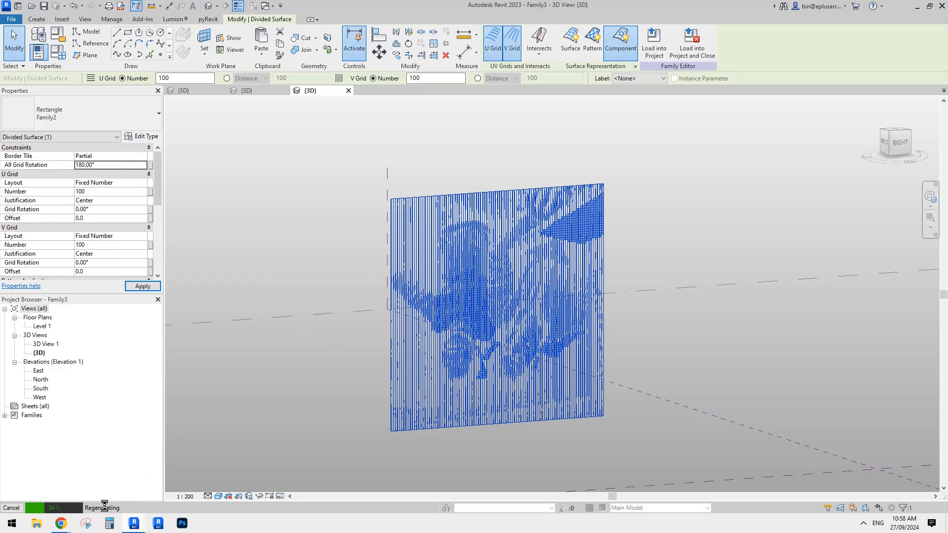
Step: Switch to Dynamo and delete the Watch Image node previewing the recoloured picture at the end of the graph
mouse_move(128, 525)
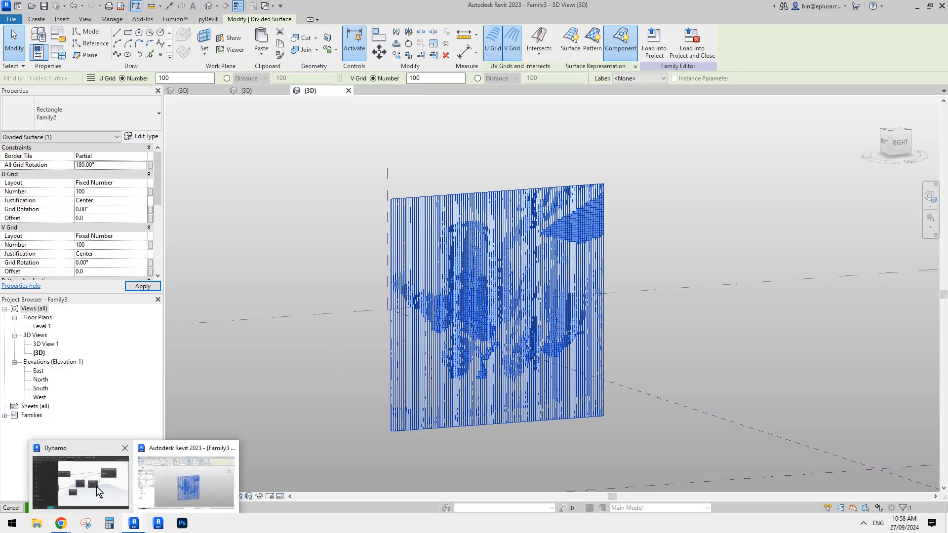
click(96, 487)
mouse_move(134, 524)
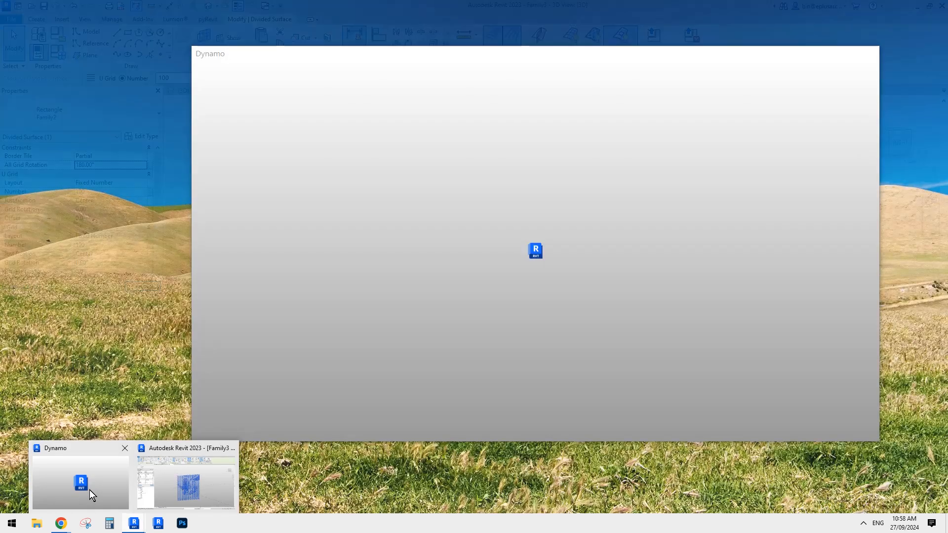
click(90, 490)
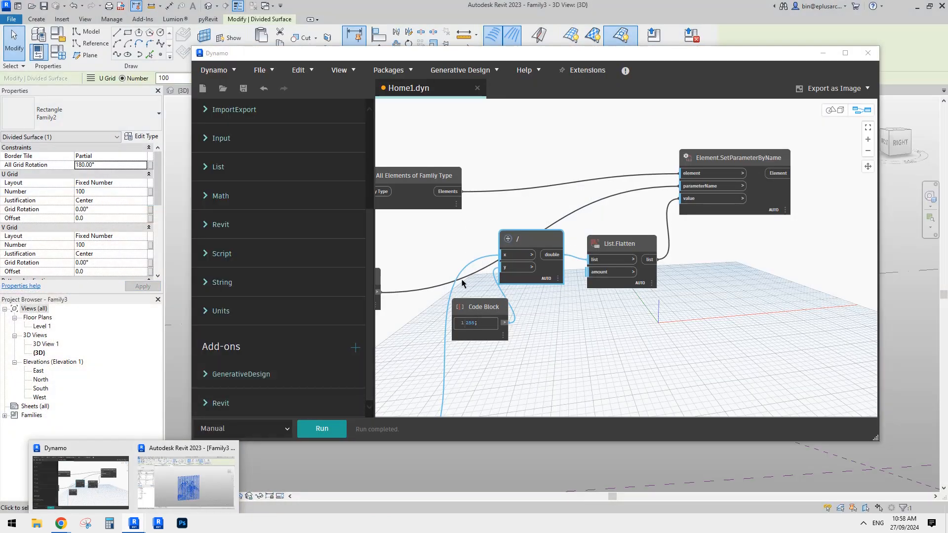
scroll(455, 283, down, 3)
middle_drag(443, 292, 613, 263)
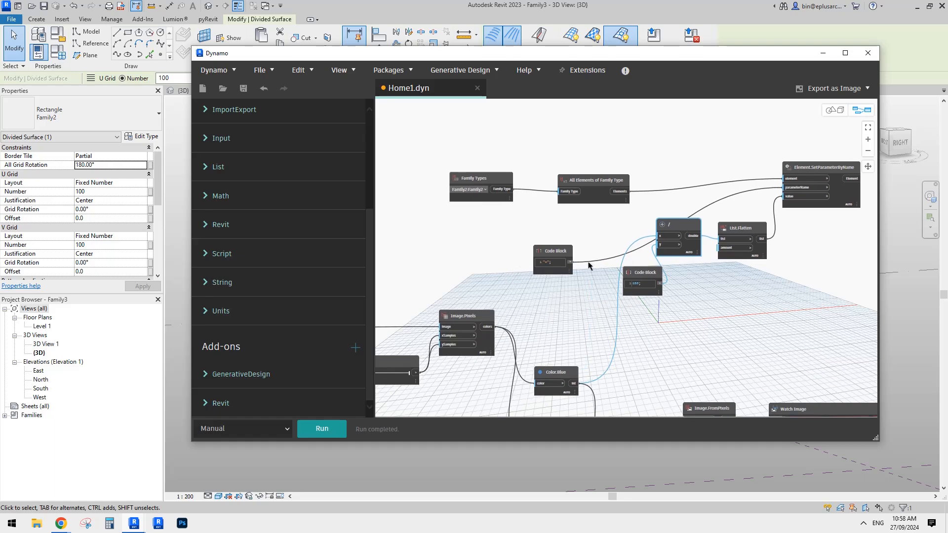
middle_drag(590, 231, 610, 154)
scroll(613, 173, down, 3)
middle_drag(616, 201, 632, 205)
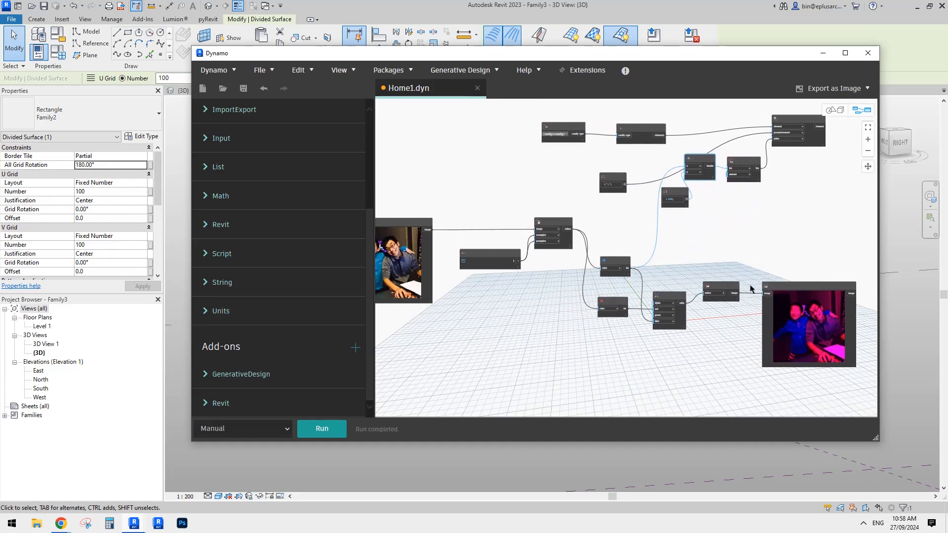
click(786, 293)
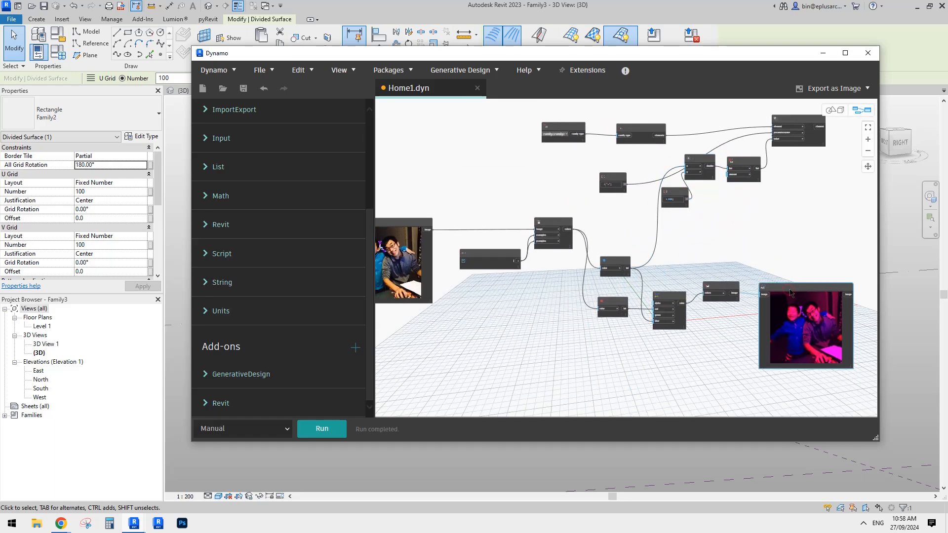
key(Delete)
Step: Delete the unused Image.FromPixels, Color.ByARGB and Color.Red nodes
scroll(785, 301, up, 5)
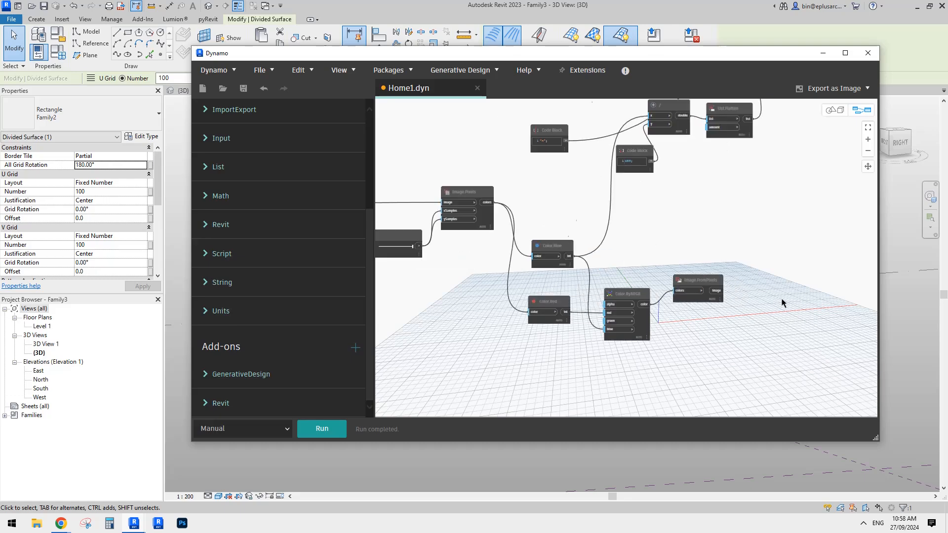
middle_drag(774, 310, 795, 308)
middle_drag(699, 321, 727, 316)
click(728, 282)
key(Delete)
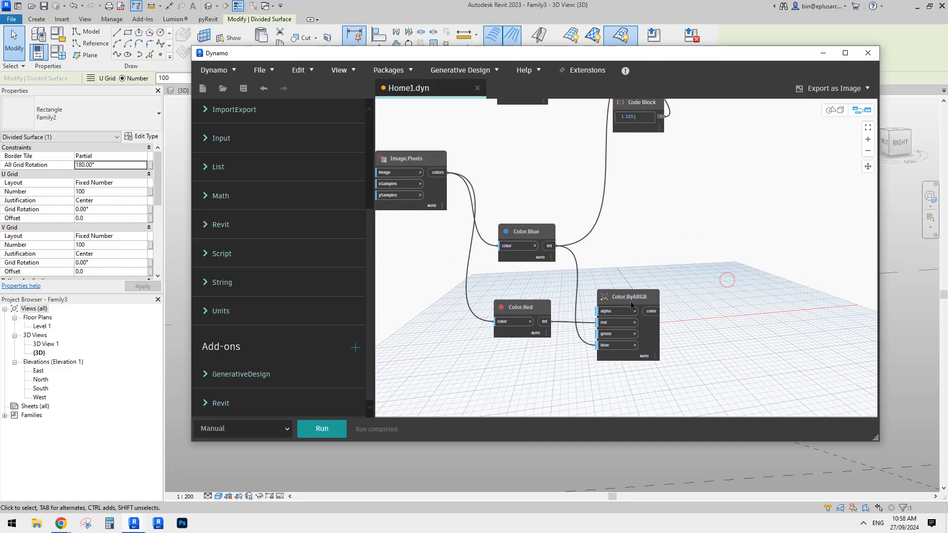
click(632, 301)
key(Delete)
click(531, 308)
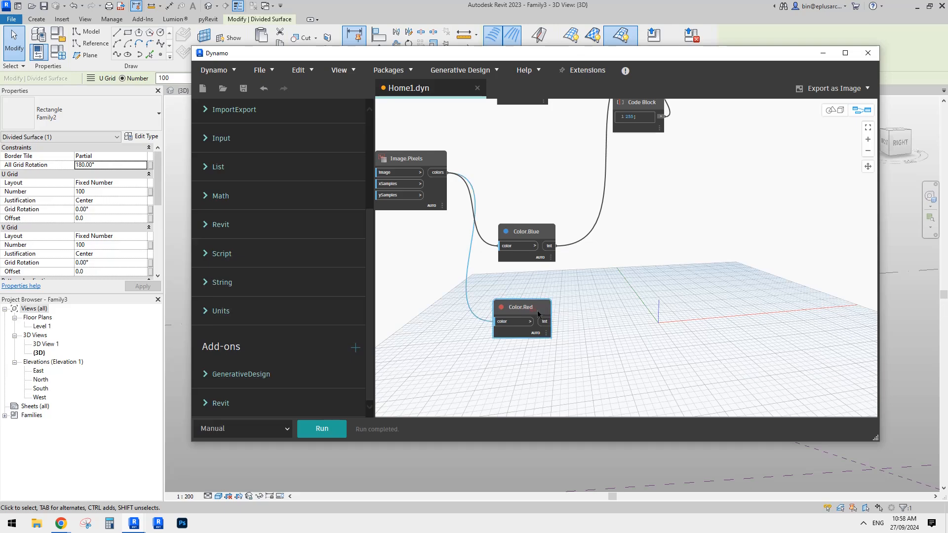
key(Delete)
Step: Move the Color.Blue node beside Image.Pixels and raise the Integer Slider just below the image wire
middle_drag(520, 236, 646, 259)
drag(647, 258, 618, 182)
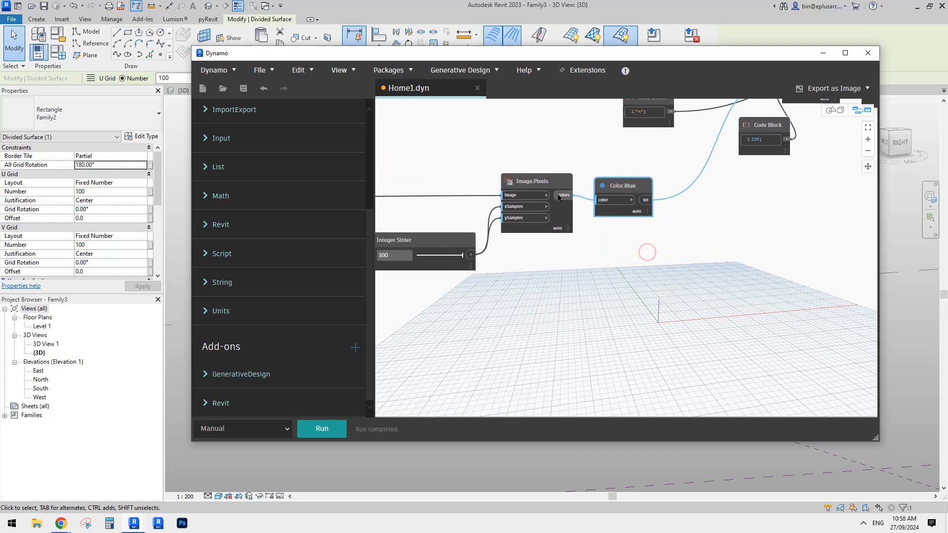
click(626, 182)
middle_drag(575, 260, 634, 255)
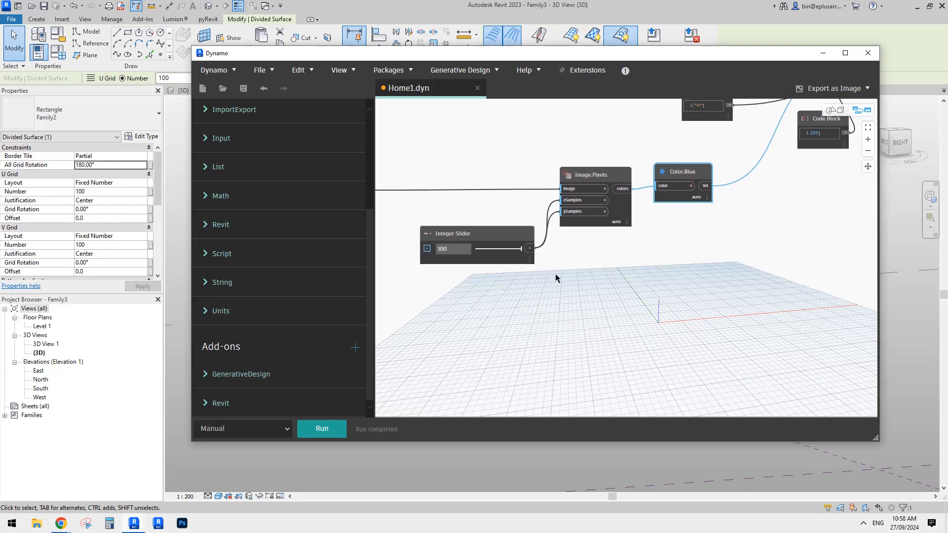
middle_drag(555, 275, 627, 270)
mouse_move(562, 255)
mouse_down()
mouse_move(577, 233)
mouse_move(566, 233)
mouse_up()
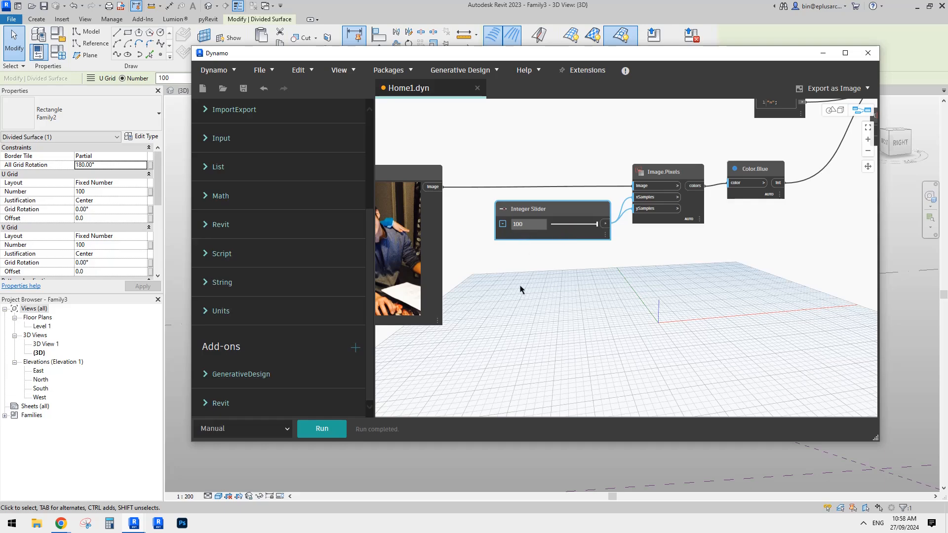
middle_drag(540, 229, 616, 230)
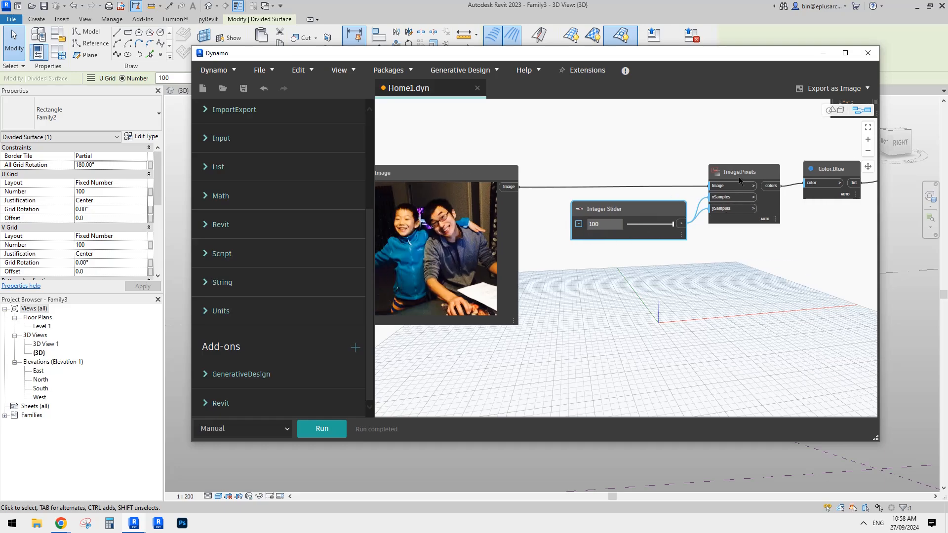
Step: Delete the Watch Image node showing the source photo and connect Image.ReadFromFile's image output directly to Image.Pixels
scroll(711, 282, down, 4)
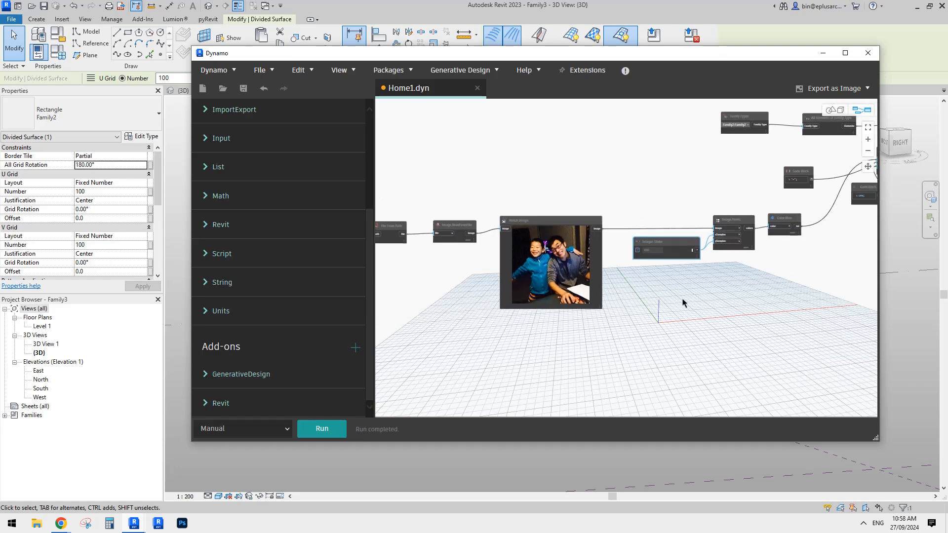
scroll(635, 242, up, 2)
middle_drag(568, 236, 622, 255)
click(623, 224)
key(Delete)
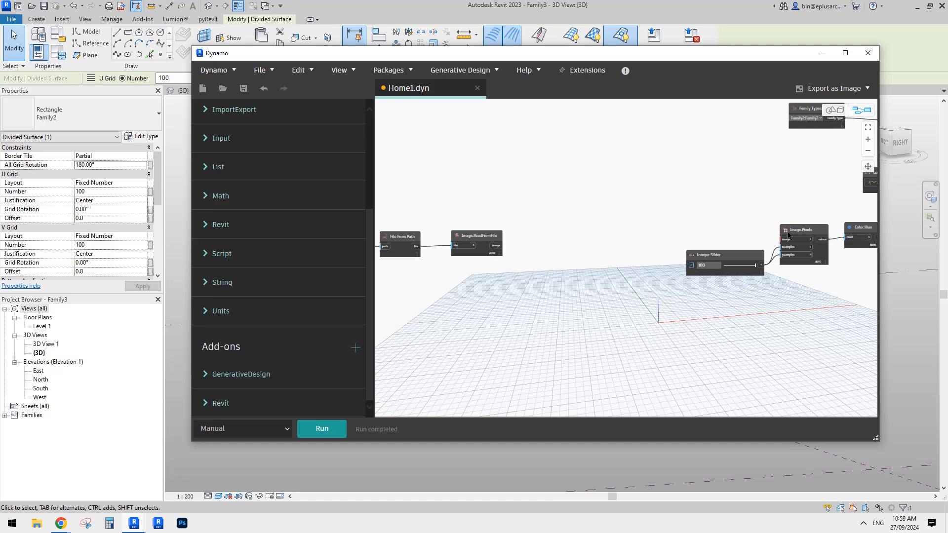
drag(781, 239, 497, 245)
Step: Move the Integer Slider, Image.Pixels and Color.Blue nodes close to Image.ReadFromFile
middle_drag(503, 254, 617, 271)
scroll(637, 254, down, 2)
scroll(724, 249, up, 1)
middle_drag(724, 249, 695, 258)
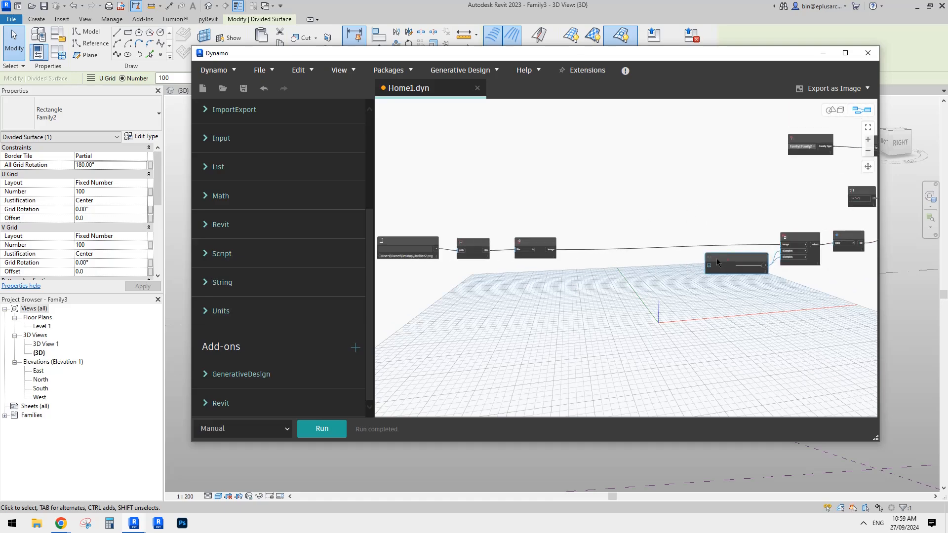
drag(717, 262, 572, 269)
drag(798, 238, 641, 222)
drag(852, 235, 691, 221)
Step: Move the Family Types and All Elements of Family Type nodes above the image-processing nodes
middle_drag(764, 186, 632, 216)
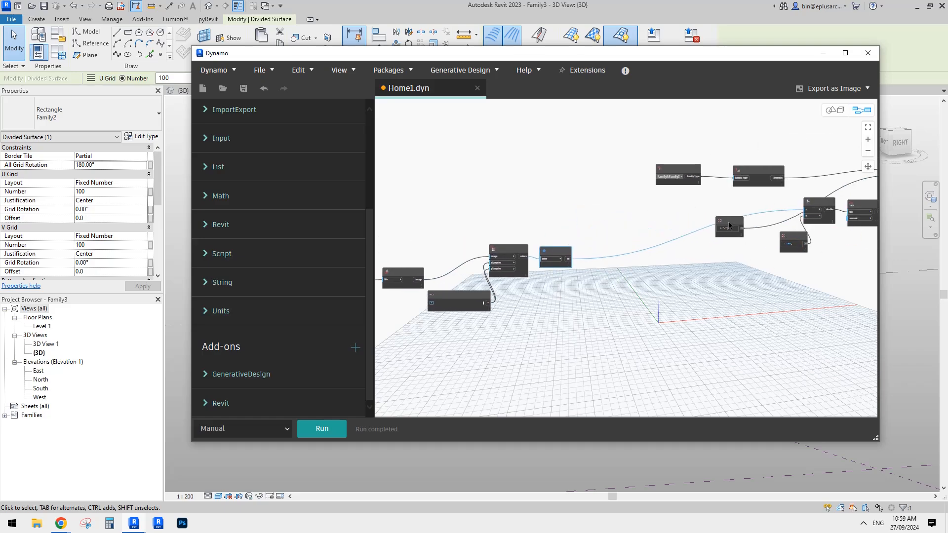
drag(693, 174, 506, 180)
drag(770, 173, 557, 209)
middle_drag(716, 197, 663, 200)
middle_drag(812, 185, 736, 189)
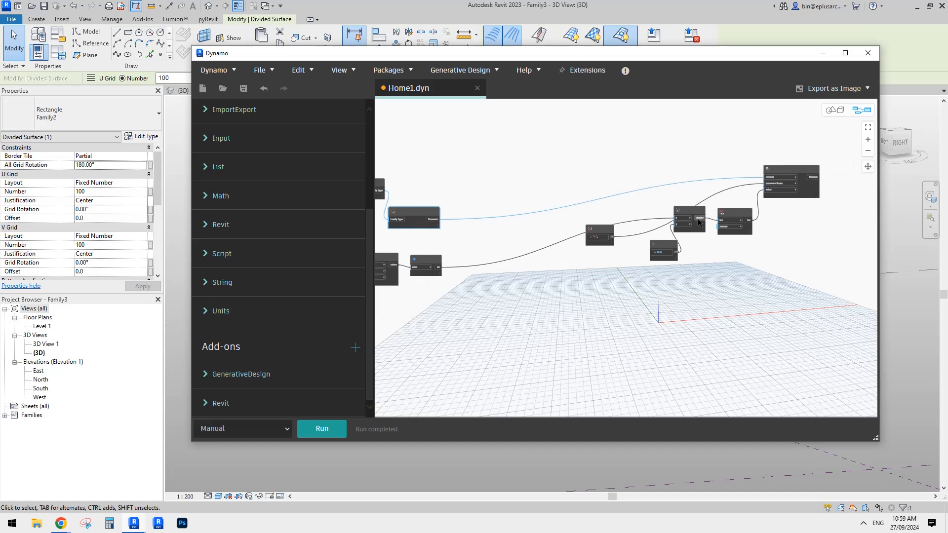
Step: Bring both Code Blocks, the division, List.Flatten and Element.SetParameterByName nodes closer to the Color.Blue node
drag(769, 177, 769, 175)
drag(607, 231, 457, 295)
drag(664, 249, 474, 246)
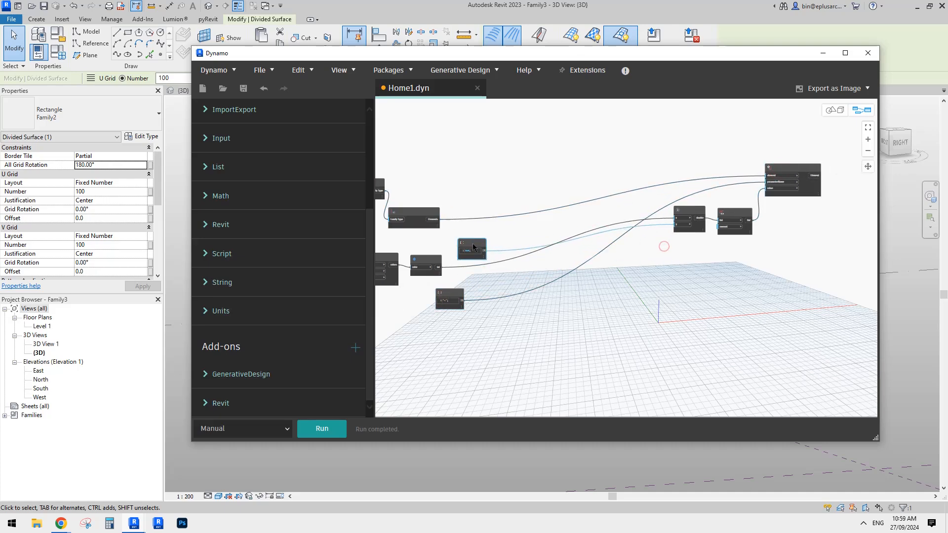
drag(689, 213, 535, 259)
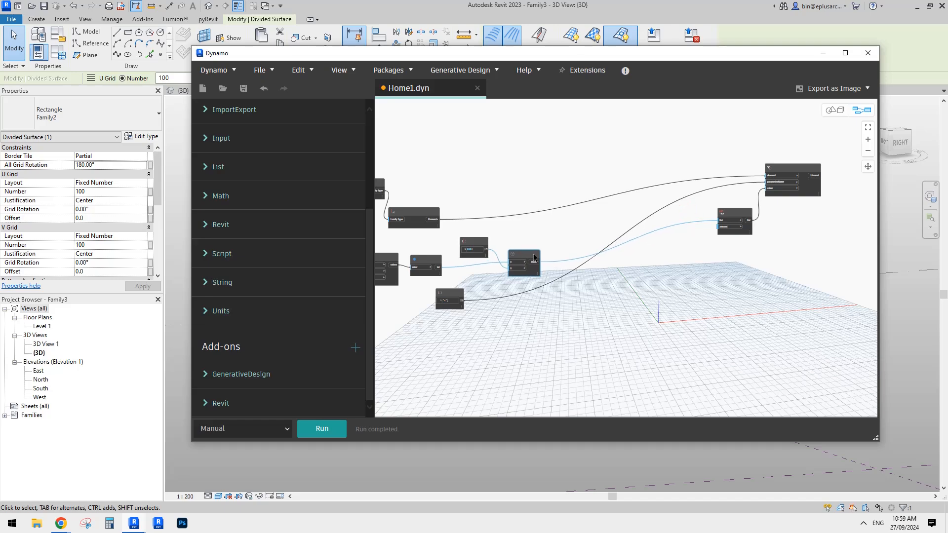
drag(734, 216, 584, 287)
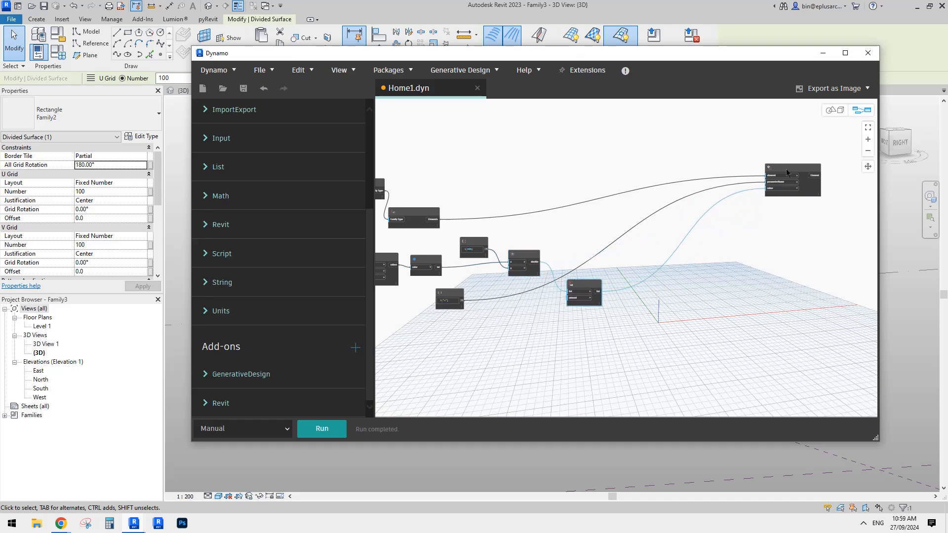
drag(786, 170, 636, 242)
Step: Place the "n" Code Block beside Element.SetParameterByName and tidy the All Elements of Family Type, List.Flatten, Color.Blue and 255 Code Block nodes around it
middle_drag(547, 209, 665, 160)
drag(599, 198, 704, 210)
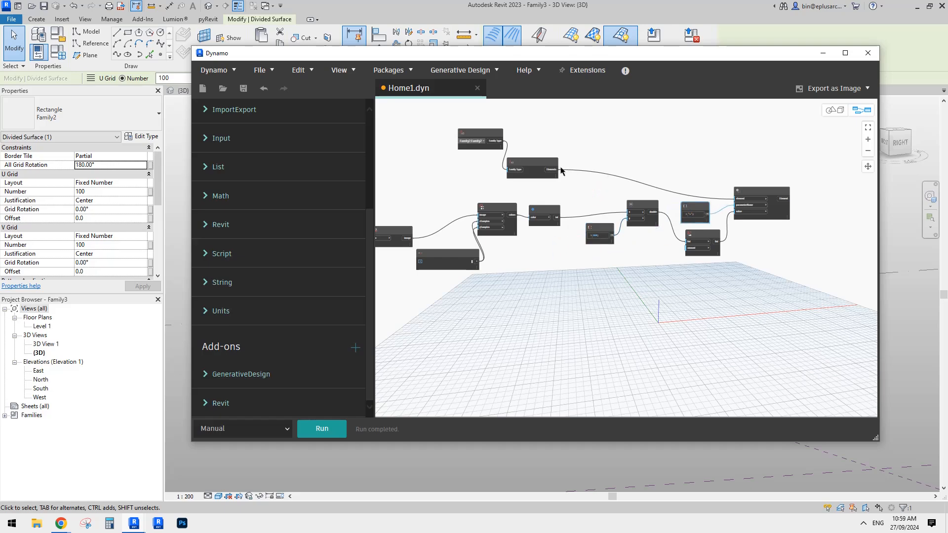
drag(556, 166, 602, 151)
drag(754, 196, 755, 189)
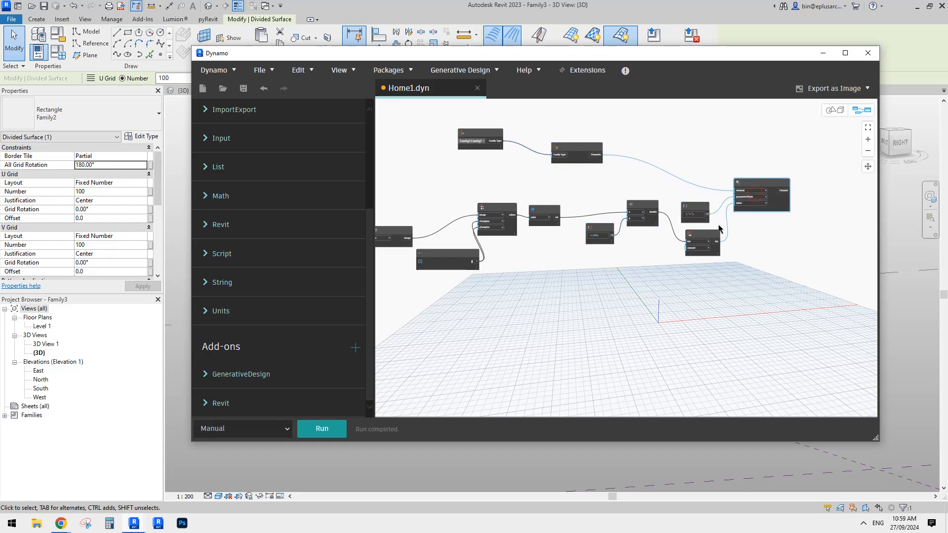
drag(717, 232, 709, 230)
mouse_move(553, 214)
mouse_down()
mouse_move(589, 207)
mouse_move(581, 233)
mouse_up()
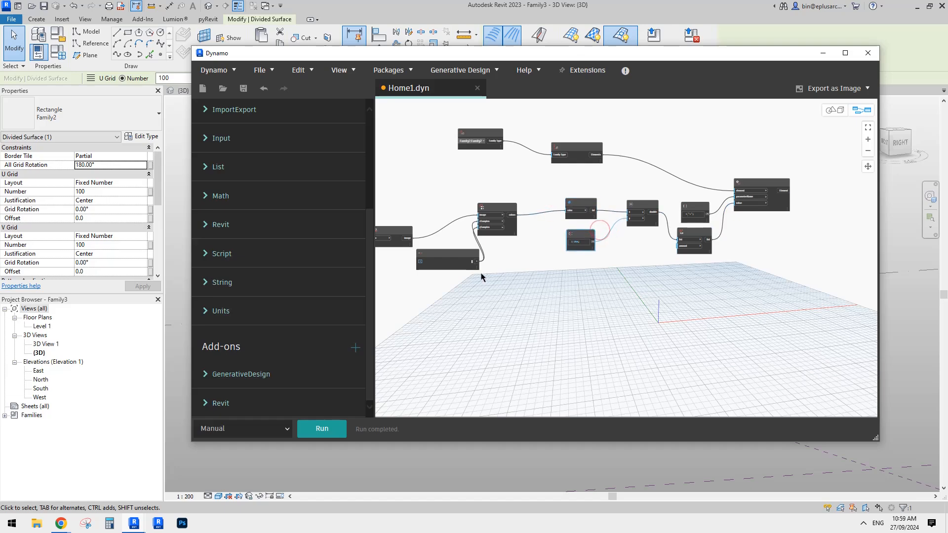
Step: Line up the file path, File From Path, Image.ReadFromFile, Image.Pixels and Integer Slider nodes in a compact row before Color.Blue
middle_drag(481, 273, 571, 248)
drag(591, 183, 623, 176)
drag(547, 227, 569, 219)
drag(489, 205, 566, 180)
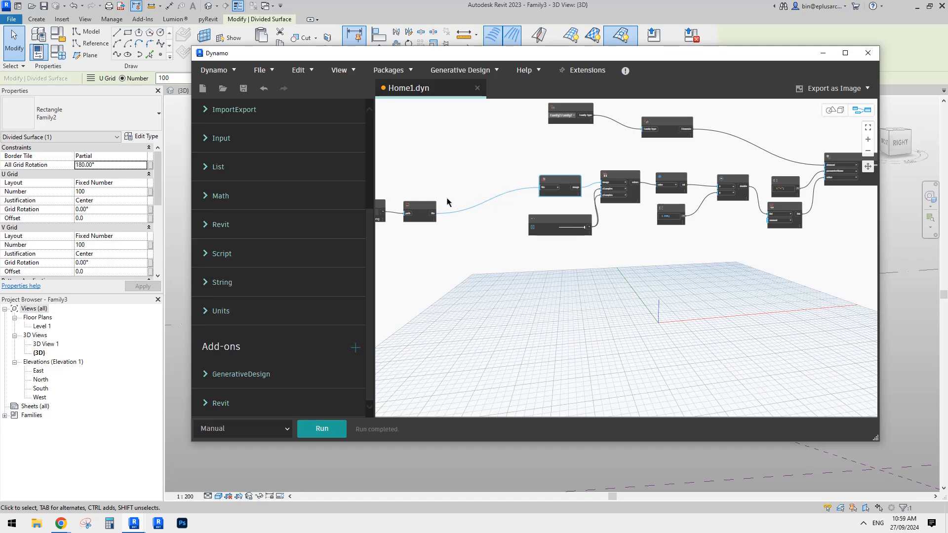
drag(427, 204, 509, 184)
middle_drag(432, 177, 515, 178)
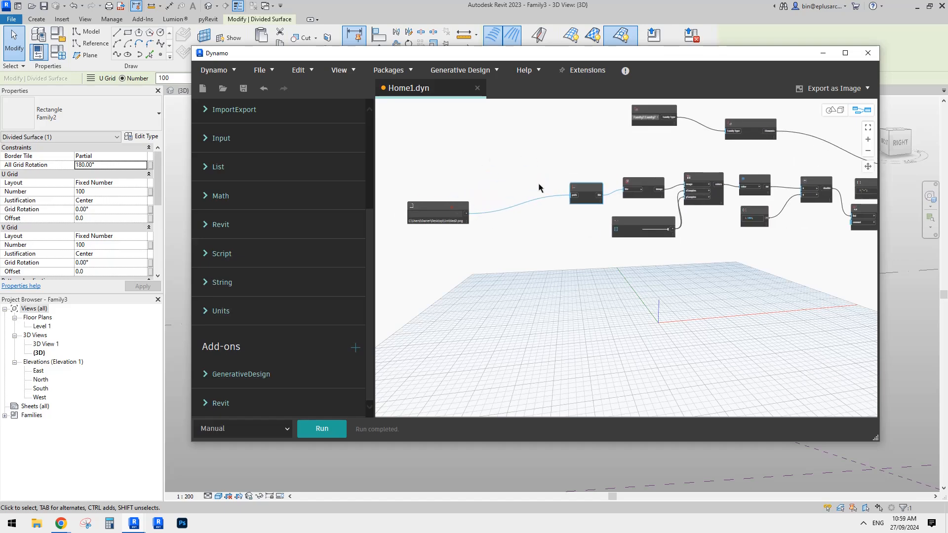
drag(451, 205, 537, 187)
Step: Move the Family Types and All Elements of Family Type nodes next to Element.SetParameterByName and clear the node selection
middle_drag(537, 188, 420, 216)
drag(641, 154, 754, 180)
drag(550, 137, 681, 175)
click(721, 278)
scroll(720, 278, down, 2)
scroll(644, 256, up, 2)
middle_drag(624, 267, 628, 282)
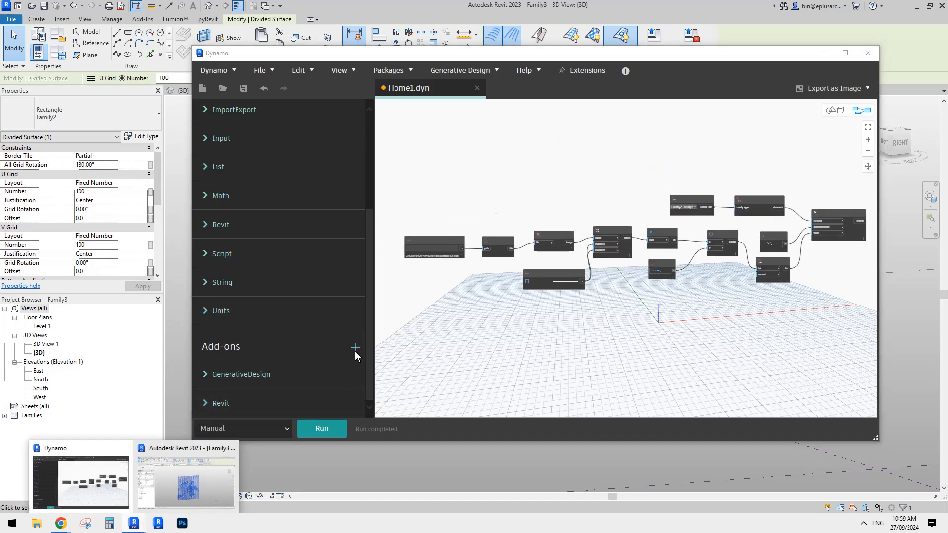
Step: Minimize Dynamo, clear the Revit selection and inspect the rotated image pattern on the panelled surface from the Left side
click(820, 53)
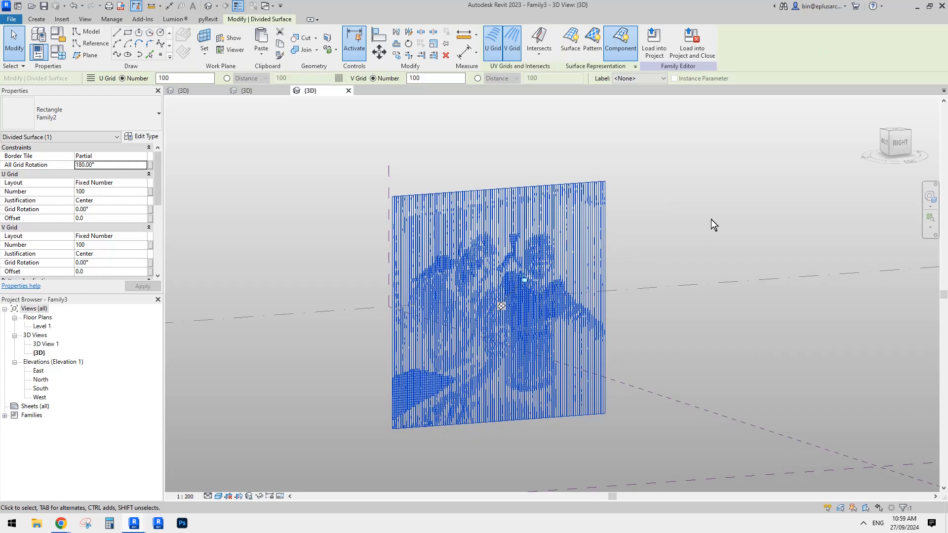
click(707, 218)
shift+middle_drag(705, 217, 542, 226)
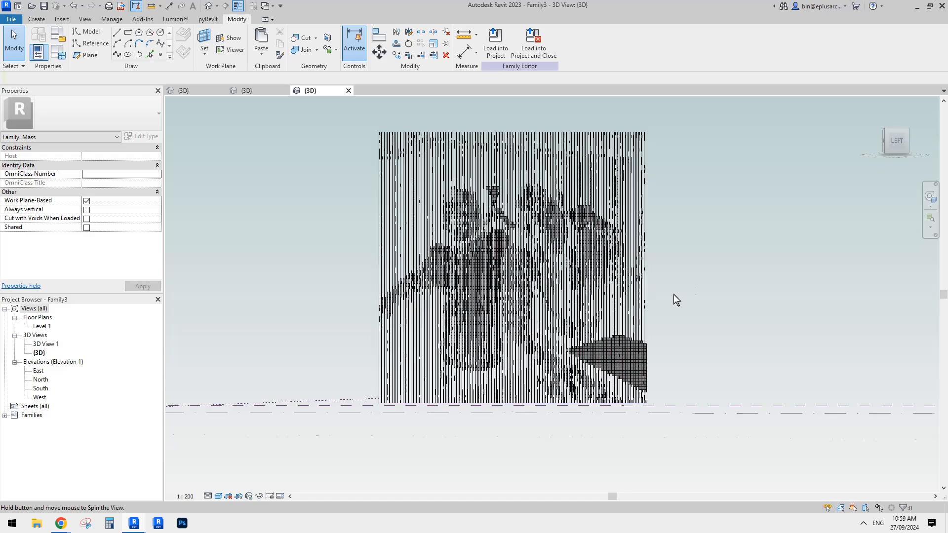
Step: Check the divided surface's grid properties in Revit and review the Dynamo nodes from File Path to Element.SetParameterByName
shift+middle_drag(673, 294, 460, 151)
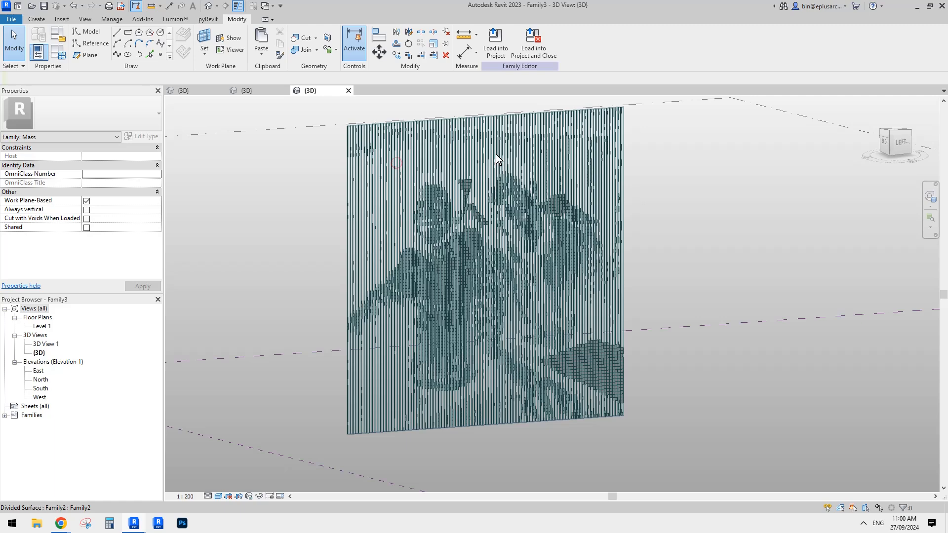
click(521, 288)
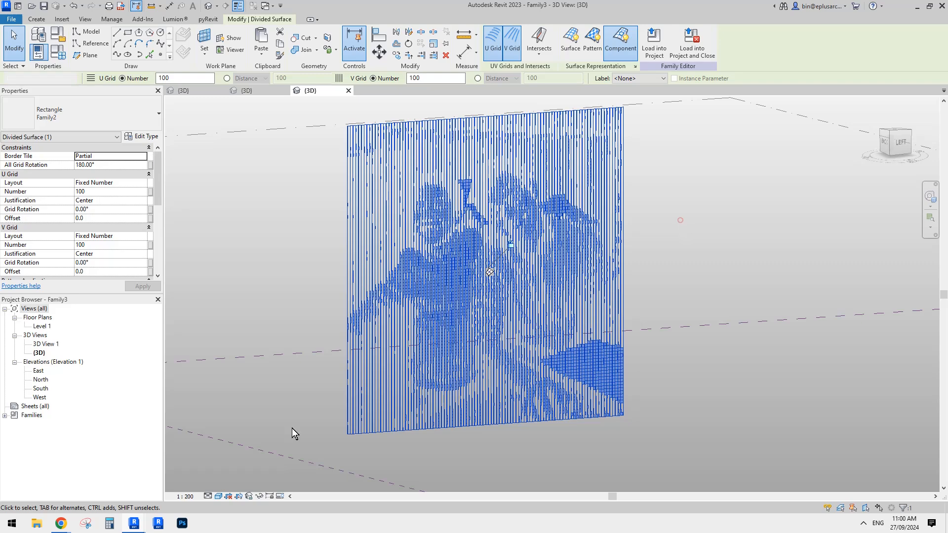
click(680, 220)
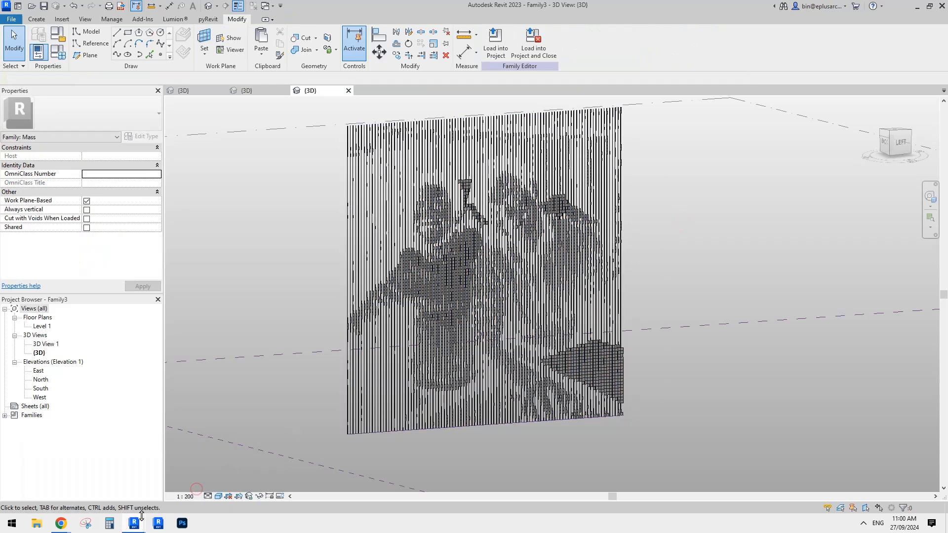
click(110, 479)
scroll(526, 289, up, 3)
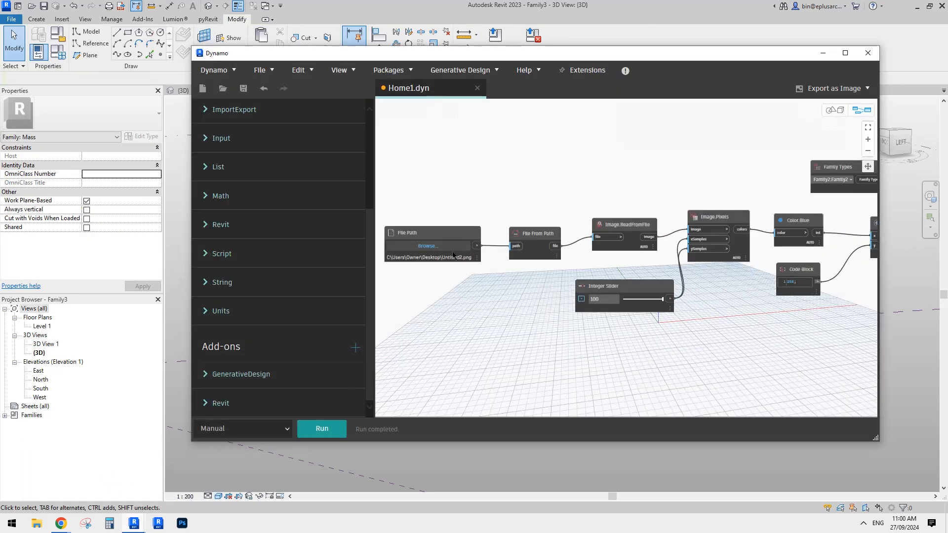
mouse_move(600, 185)
middle_down()
mouse_move(576, 190)
mouse_move(586, 185)
mouse_move(569, 169)
mouse_move(519, 165)
middle_up()
middle_drag(642, 162, 563, 164)
scroll(840, 215, up, 2)
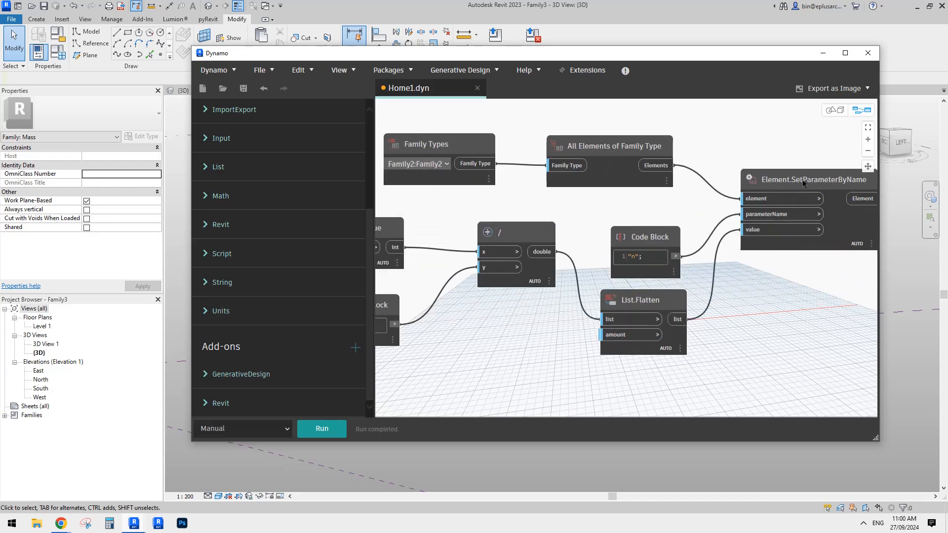
Step: Minimize Dynamo and examine the image pattern on the panelled surface up close and as a whole
click(134, 524)
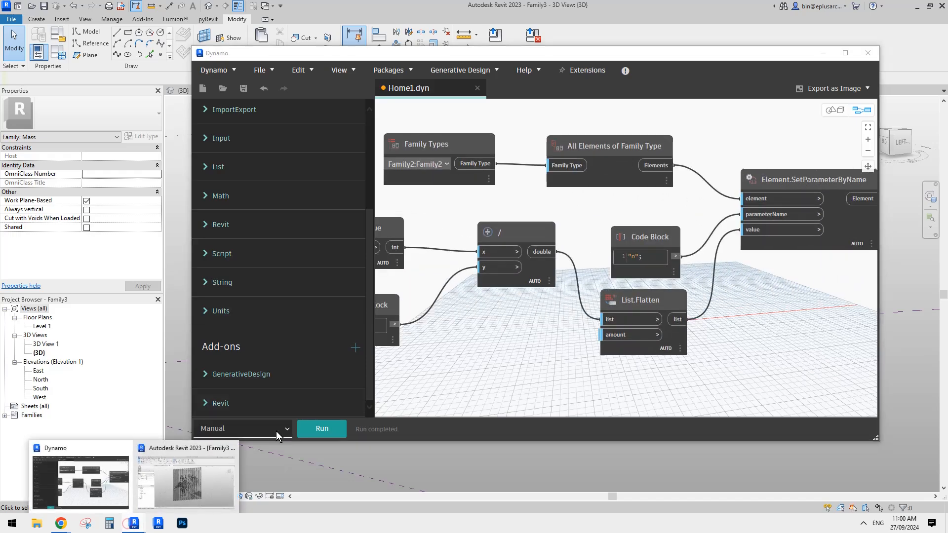
click(173, 485)
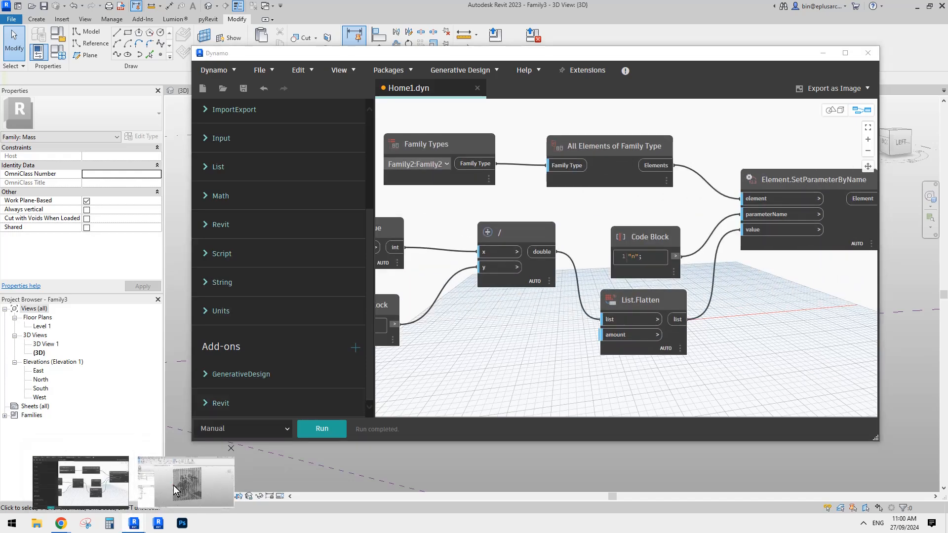
click(823, 53)
scroll(565, 212, up, 4)
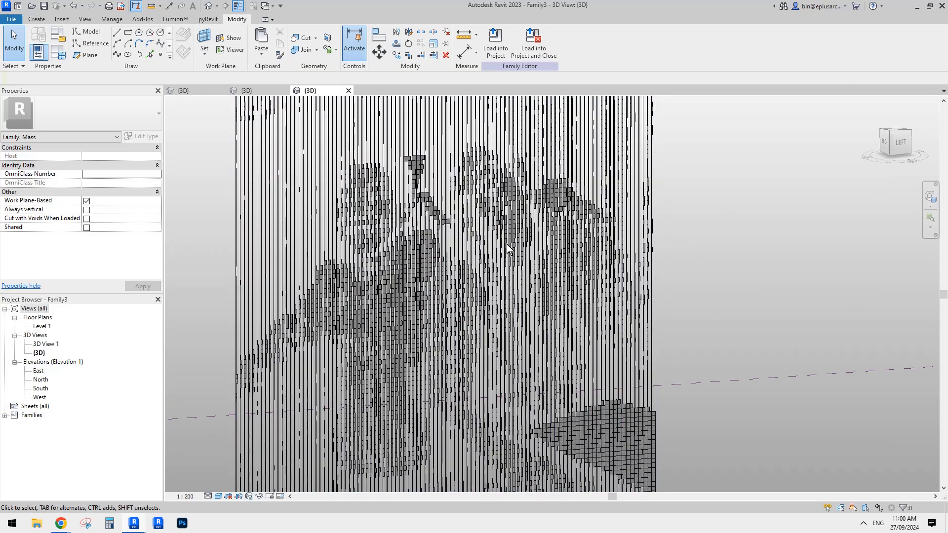
scroll(735, 254, down, 3)
middle_drag(736, 257, 721, 287)
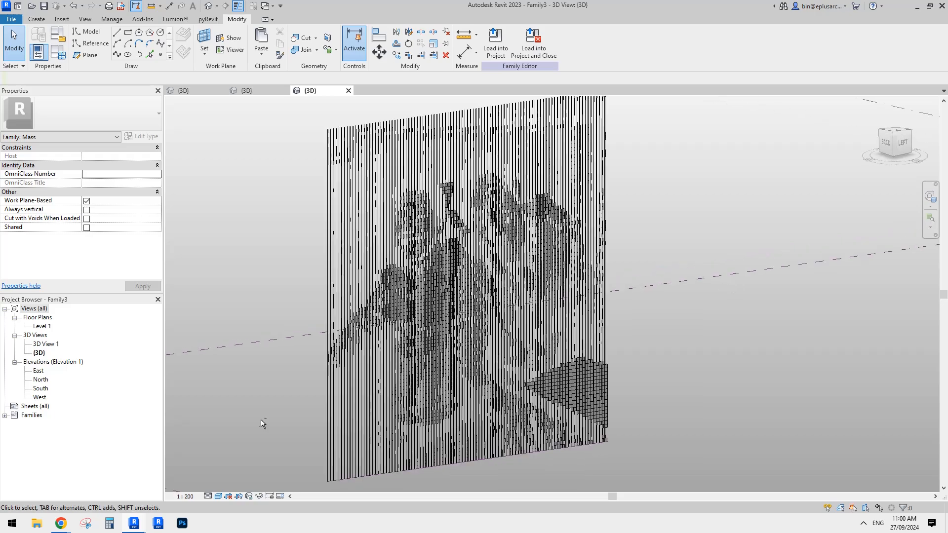
Step: Switch back to Dynamo, maximize its window and review the graph back to the File Path node
mouse_move(135, 524)
click(102, 485)
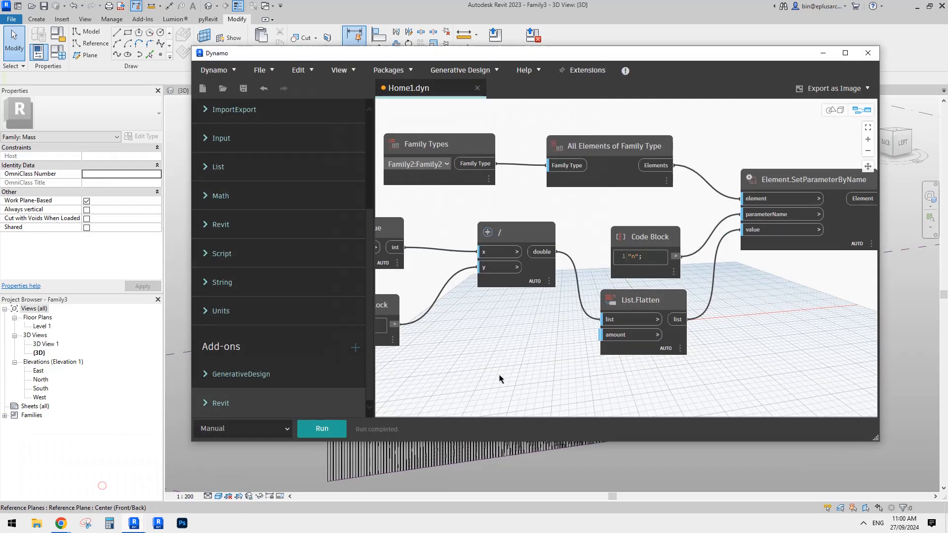
click(845, 53)
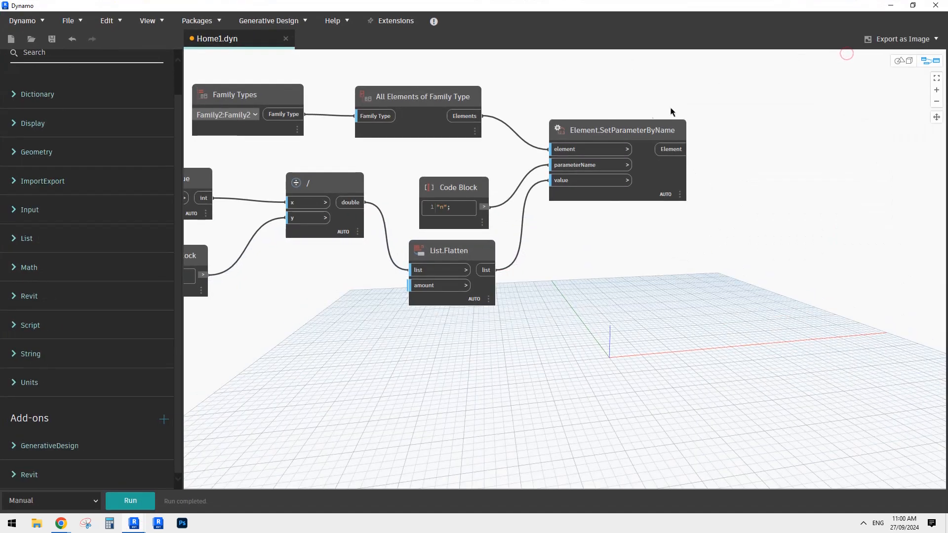
middle_drag(470, 147, 678, 163)
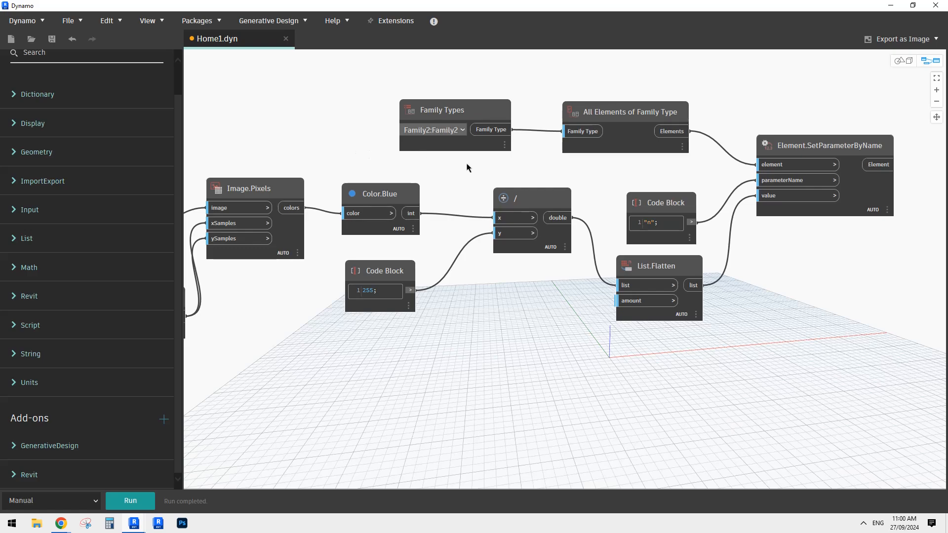
scroll(486, 169, down, 3)
middle_drag(449, 169, 631, 184)
scroll(544, 192, down, 3)
middle_drag(430, 207, 483, 214)
scroll(483, 214, up, 3)
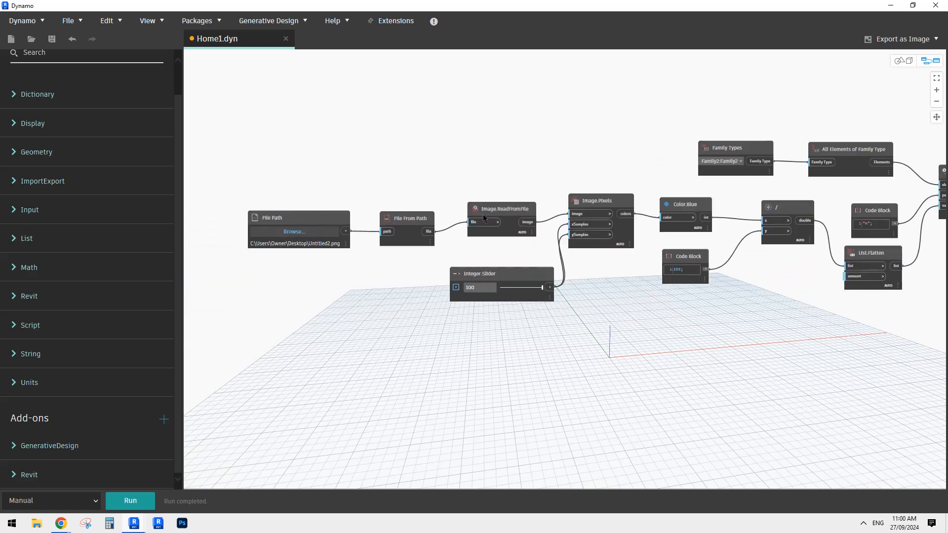
Step: Stack the File Path and File From Path nodes above Image.ReadFromFile and move the Integer Slider closer to Image.Pixels
drag(326, 219, 454, 112)
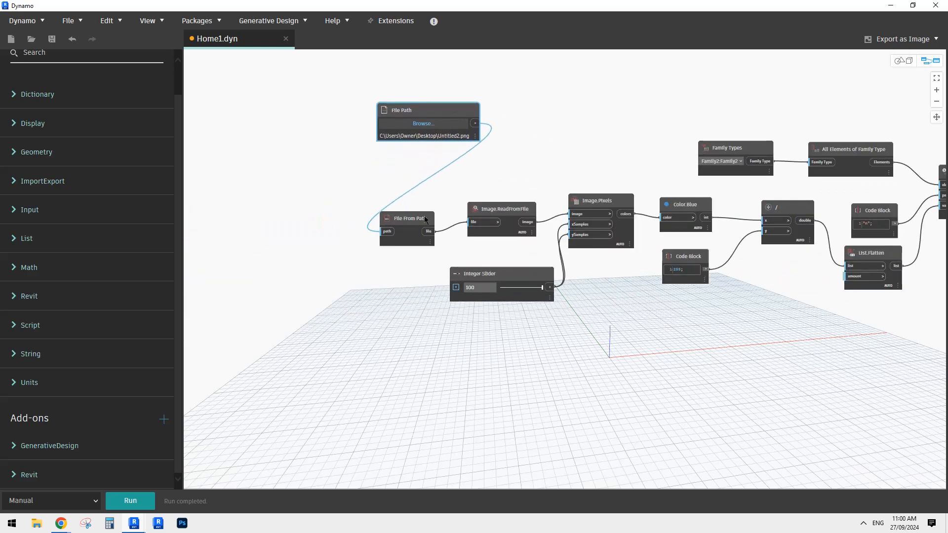
drag(424, 215, 508, 150)
drag(510, 209, 524, 207)
drag(503, 155, 533, 155)
drag(461, 110, 567, 93)
middle_drag(833, 238, 703, 270)
scroll(750, 243, up, 1)
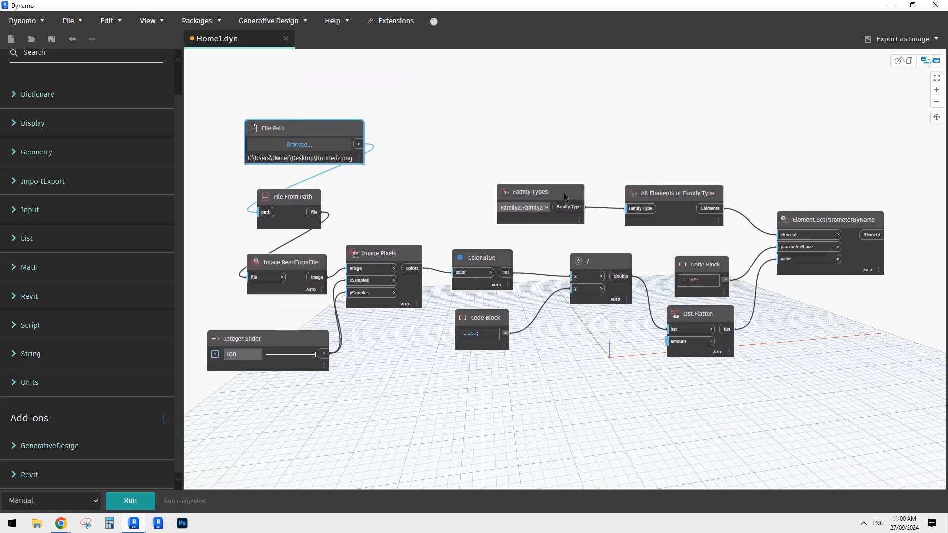
drag(305, 335, 316, 331)
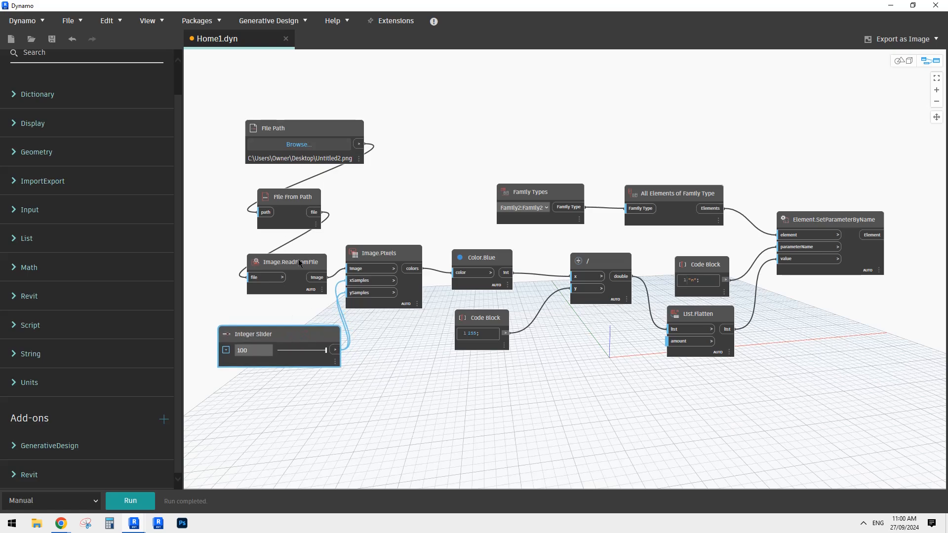
Step: Review the node chain and its outputs from Image.Pixels through Color.Blue, division and List.Flatten to Element.SetParameterByName
mouse_move(381, 252)
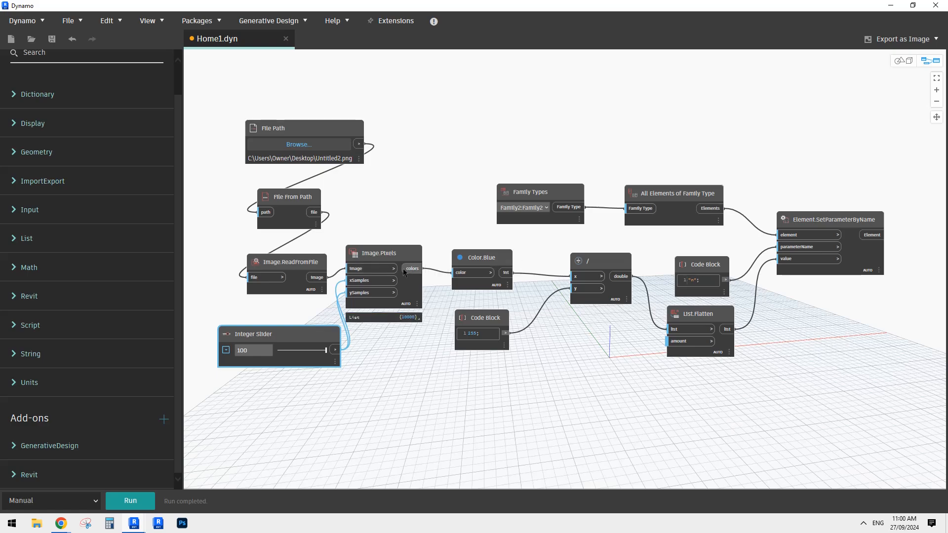
mouse_move(507, 281)
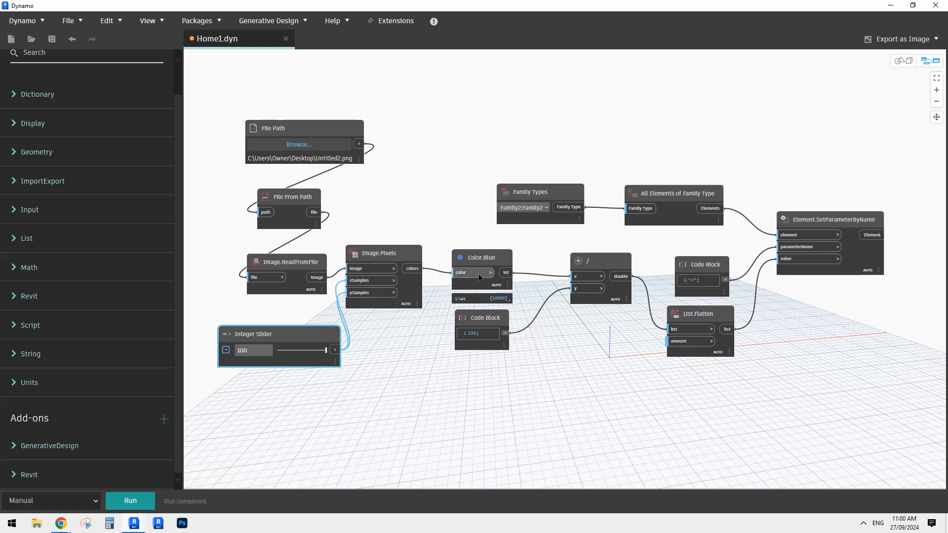
mouse_move(611, 268)
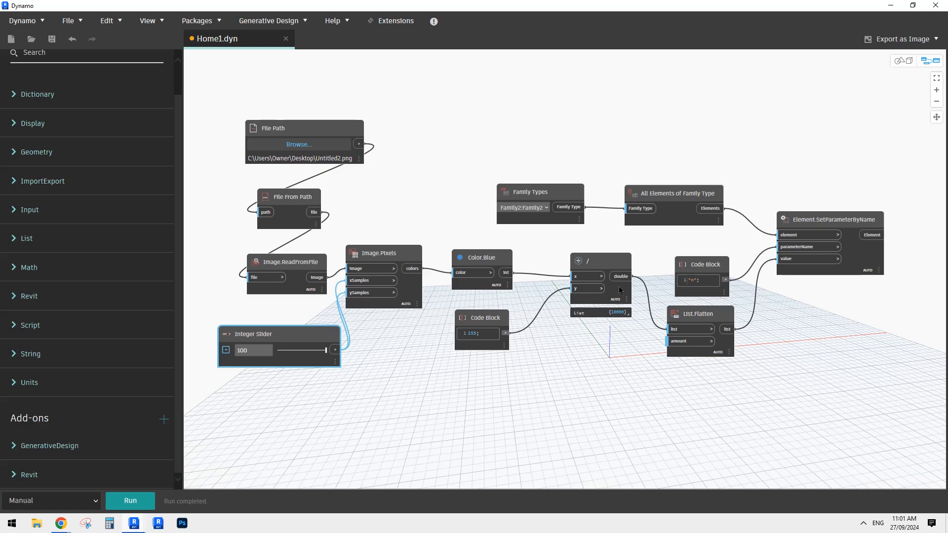
mouse_move(683, 330)
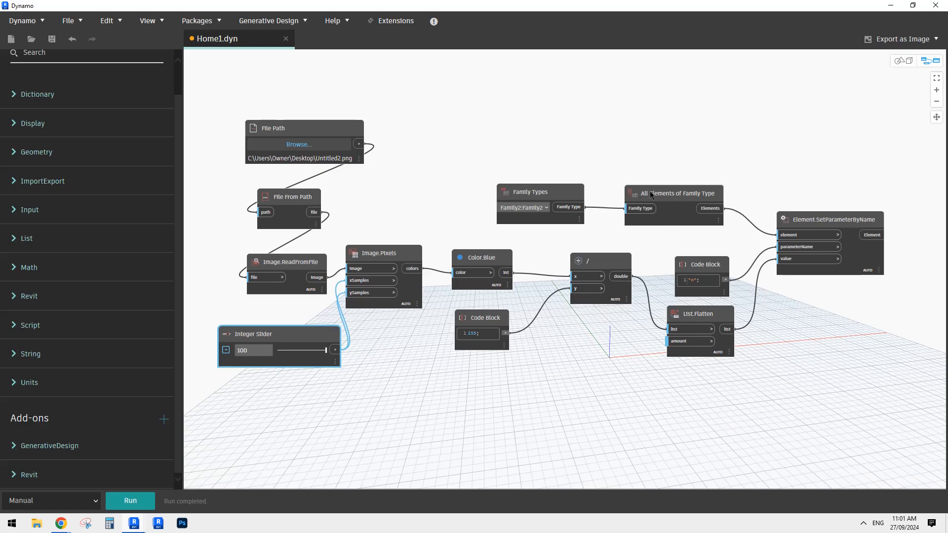
mouse_move(844, 221)
click(138, 525)
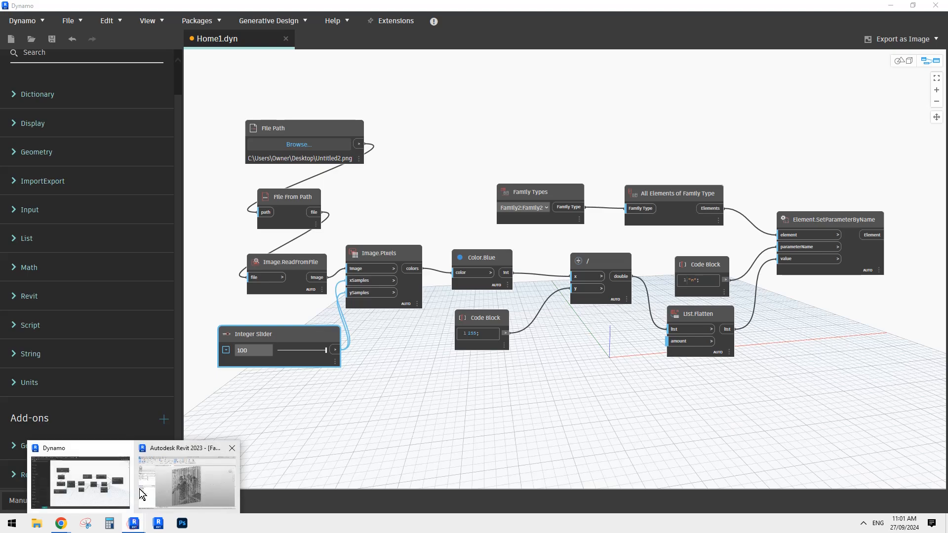
click(194, 476)
mouse_move(134, 526)
click(182, 481)
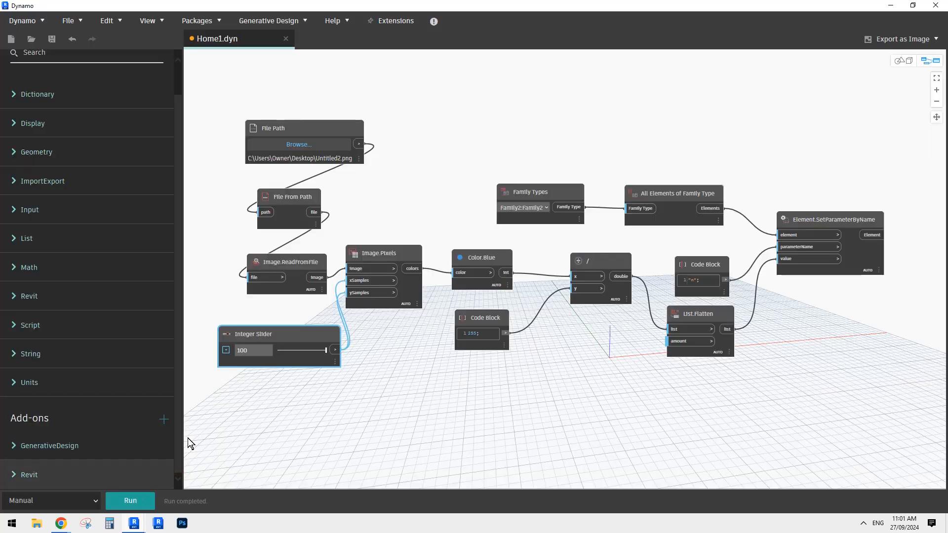
middle_drag(669, 154, 670, 145)
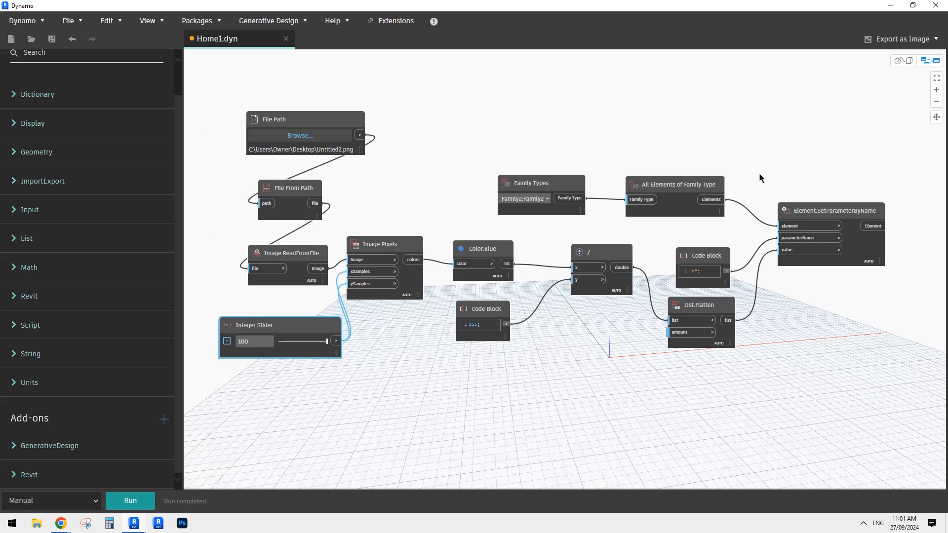
Step: Minimize Dynamo and examine the Family2 image panels in Revit from slightly different angles around the Left side
click(893, 6)
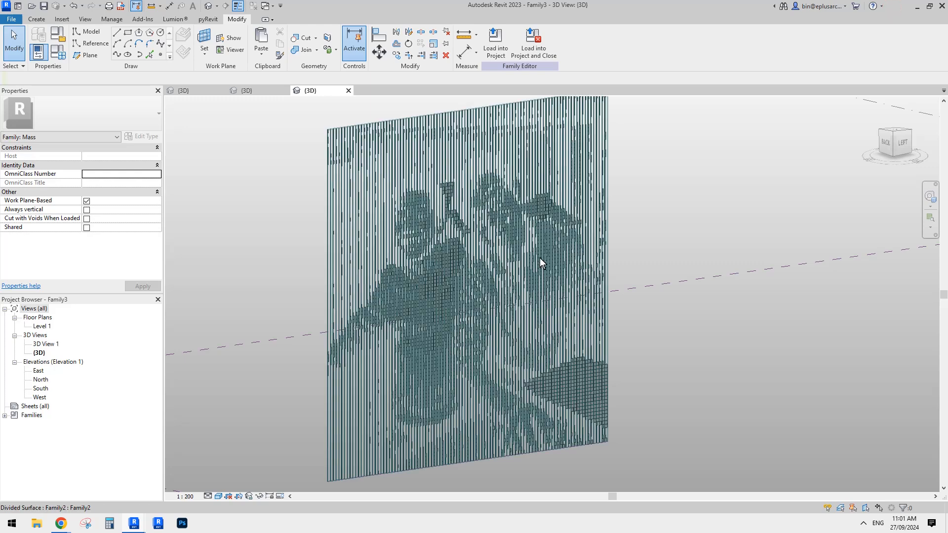
shift+middle_drag(540, 258, 490, 243)
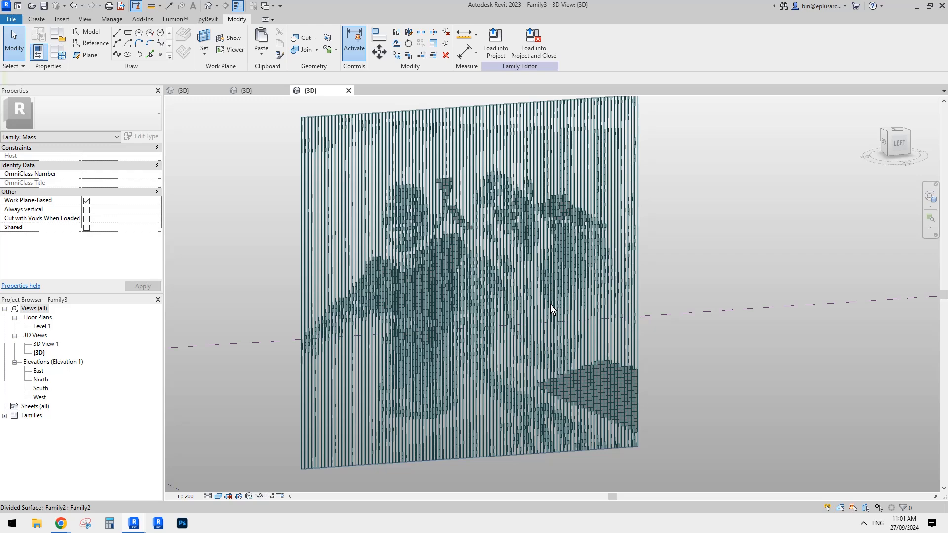
shift+middle_drag(550, 304, 560, 304)
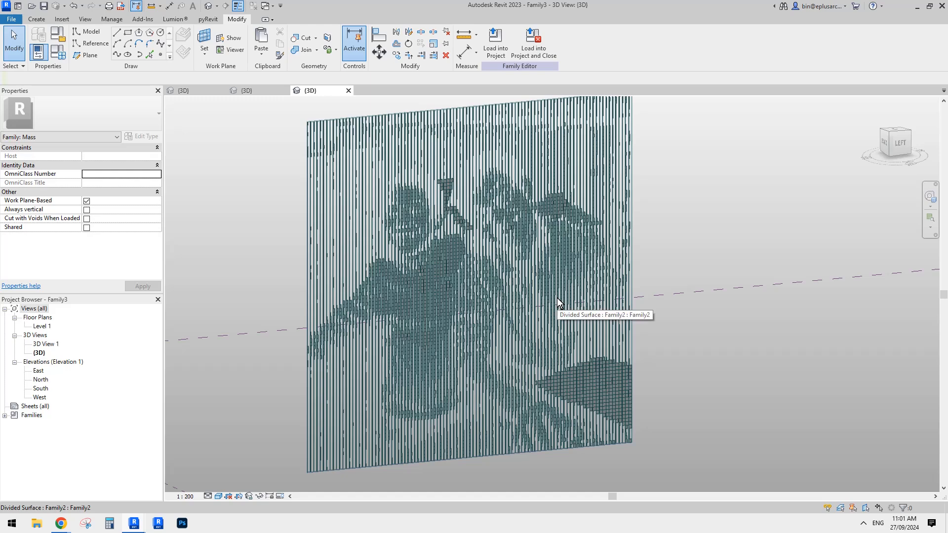
middle_drag(694, 273, 677, 272)
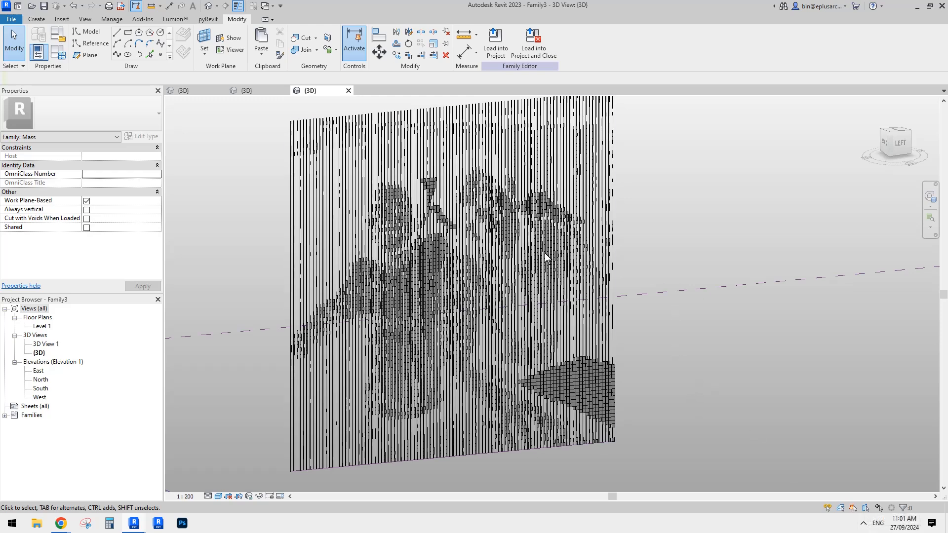
click(863, 524)
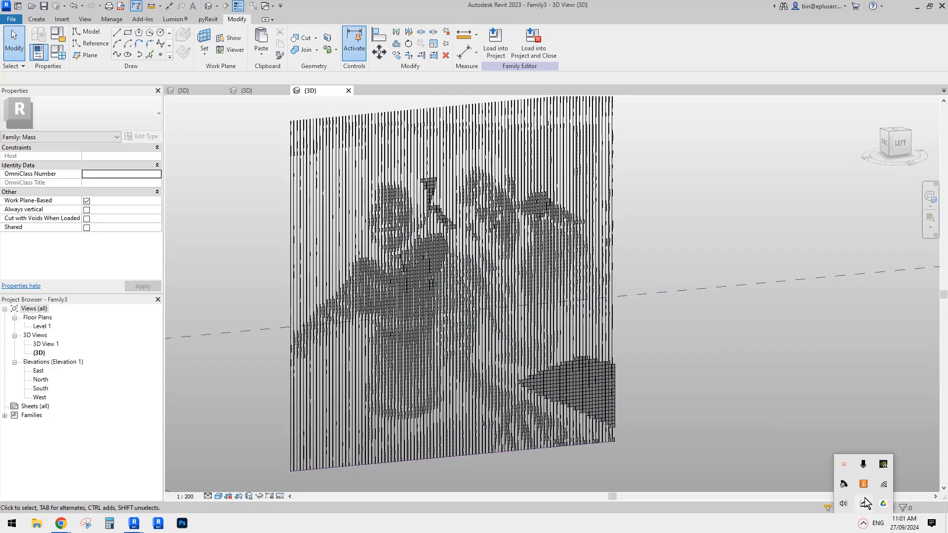
click(846, 472)
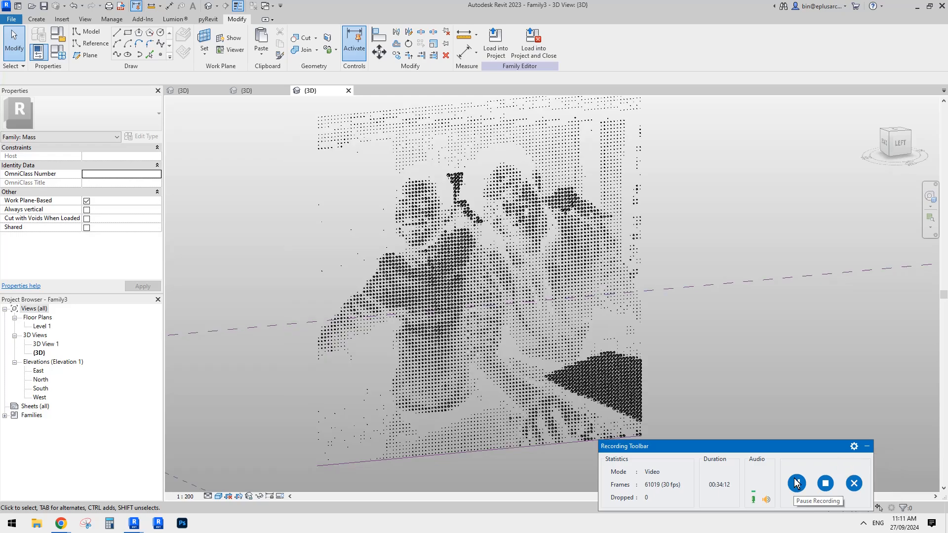
click(867, 447)
click(825, 447)
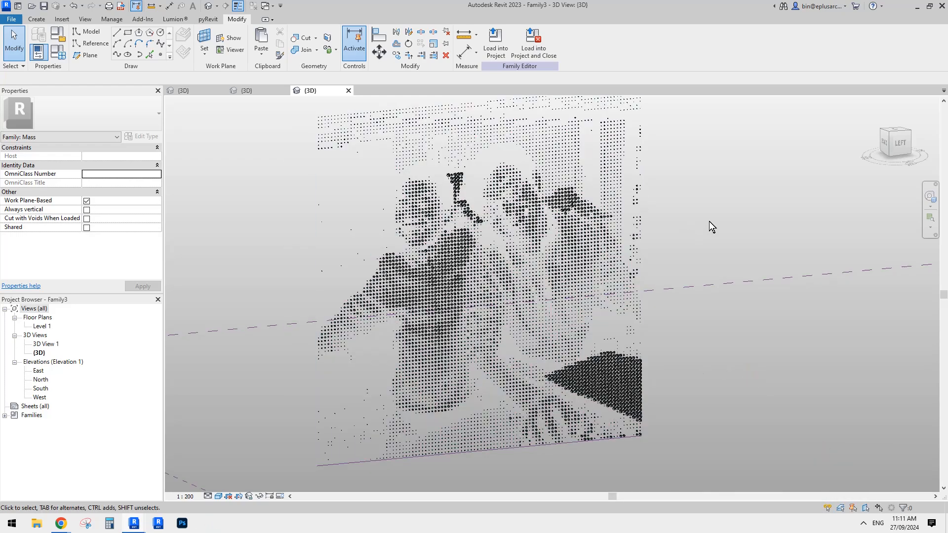
Step: Examine the round dot pattern of the Family2c panels up close and across the whole divided surface
middle_drag(681, 221, 715, 246)
scroll(466, 306, up, 5)
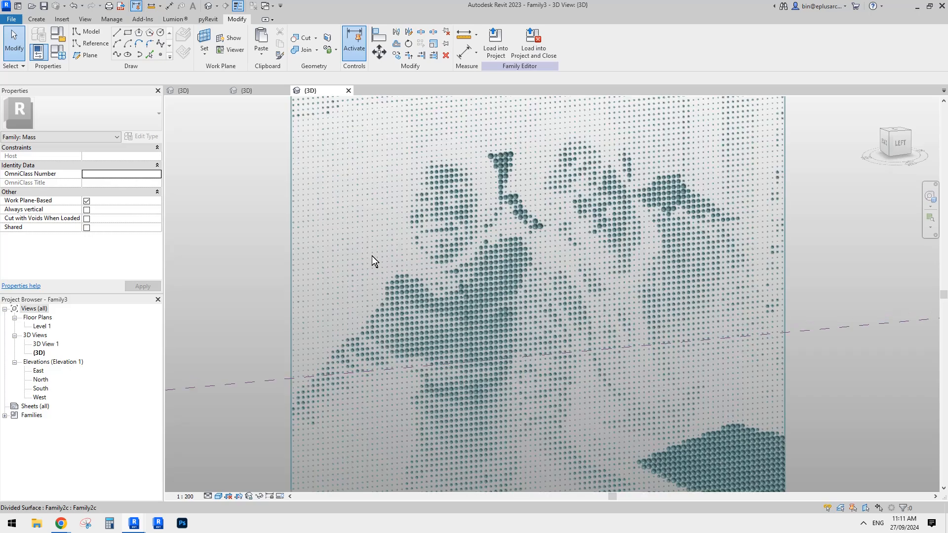
scroll(401, 229, up, 5)
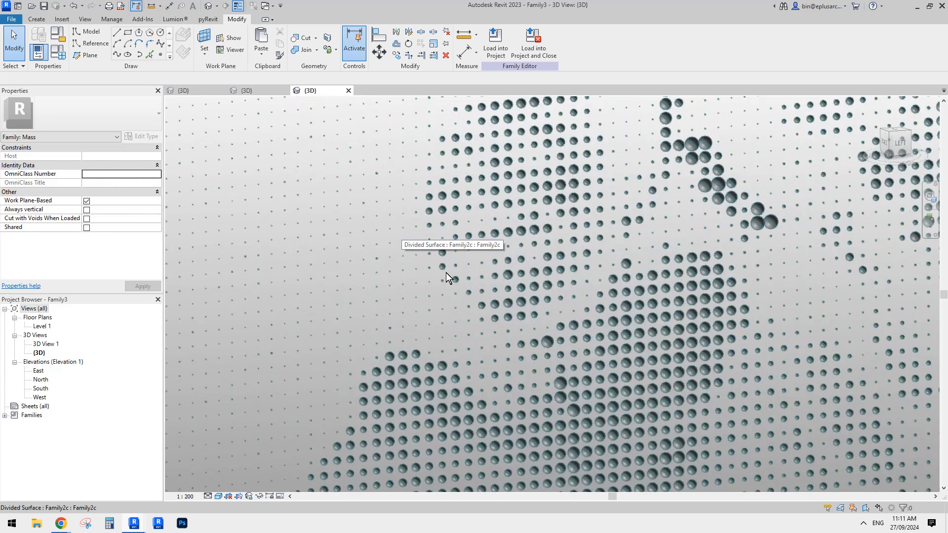
scroll(459, 260, down, 4)
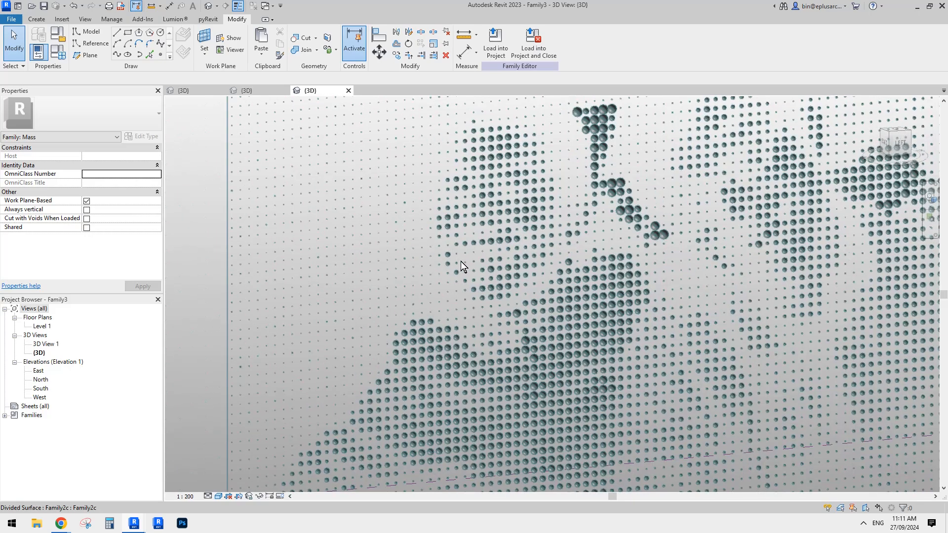
scroll(465, 265, down, 3)
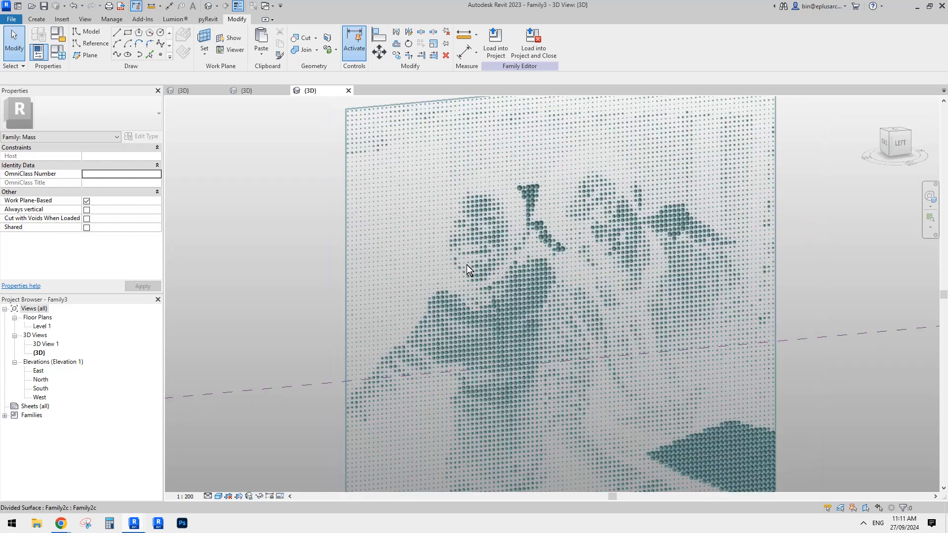
shift+middle_drag(567, 302, 822, 268)
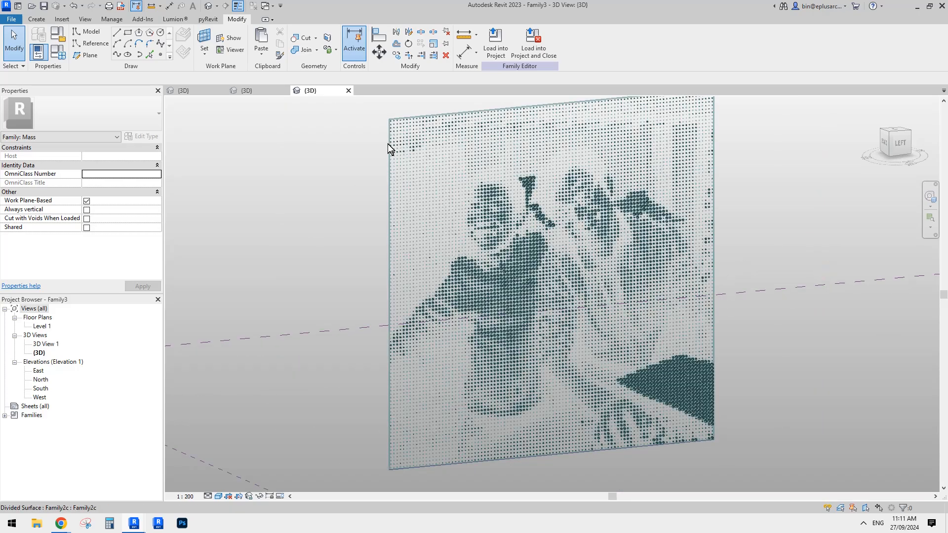
Step: Switch to the Family2c curtain panel family and examine its round form and the a, b, c, d and r dimensions from several angles
click(257, 93)
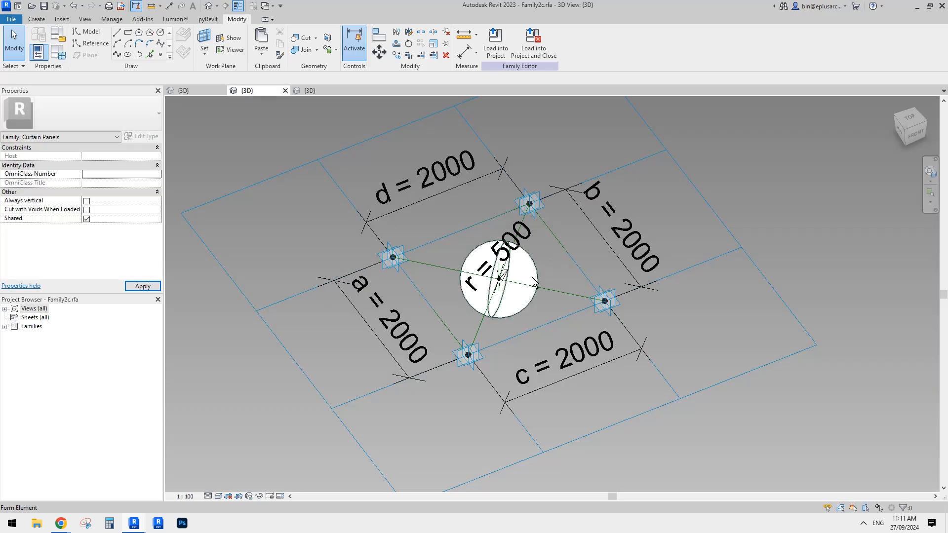
shift+middle_drag(568, 313, 472, 292)
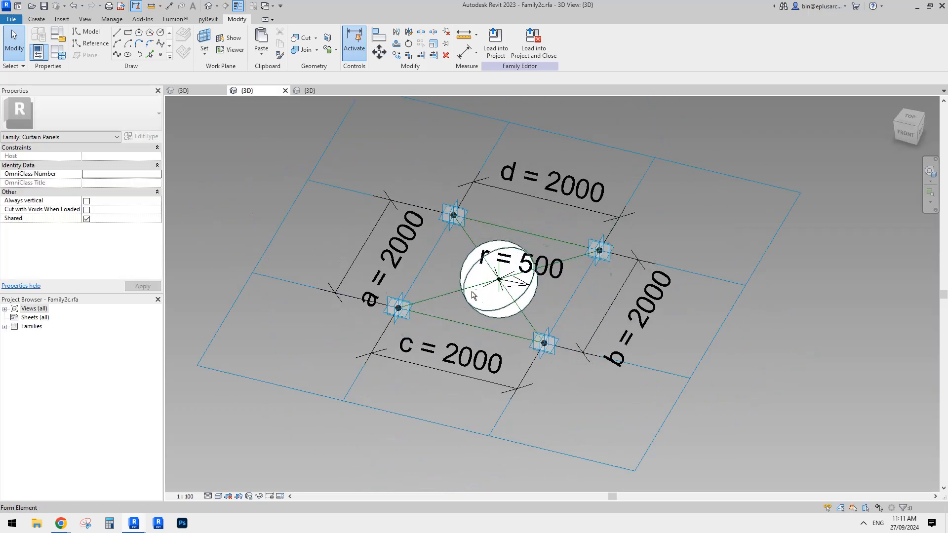
shift+middle_drag(509, 259, 566, 271)
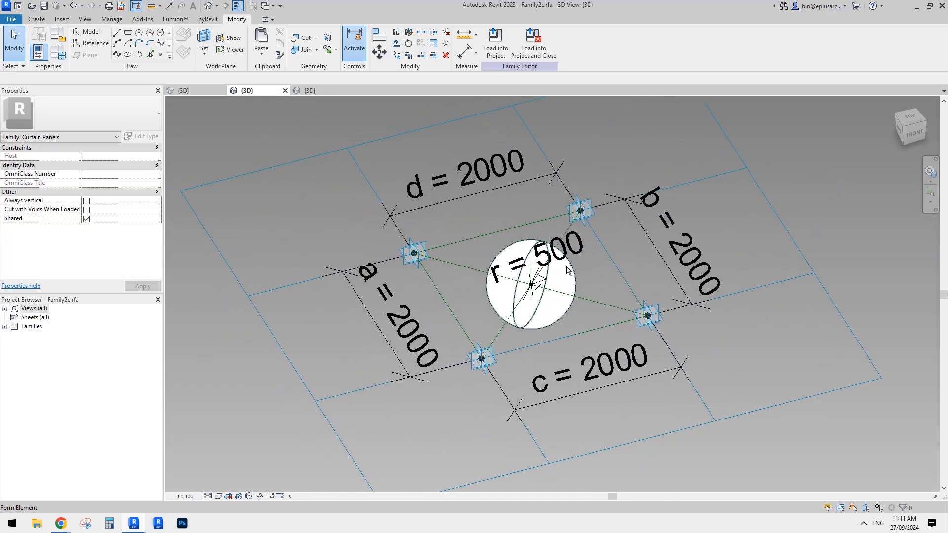
scroll(484, 198, down, 1)
middle_drag(472, 245, 476, 248)
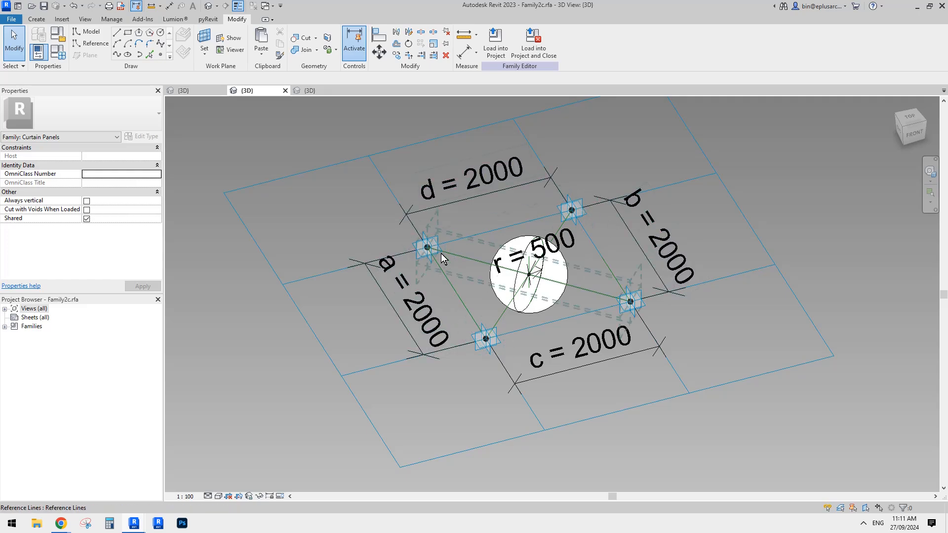
Step: Review the R, r and n parameters and their formulas in the Family Types of Family2c
click(58, 52)
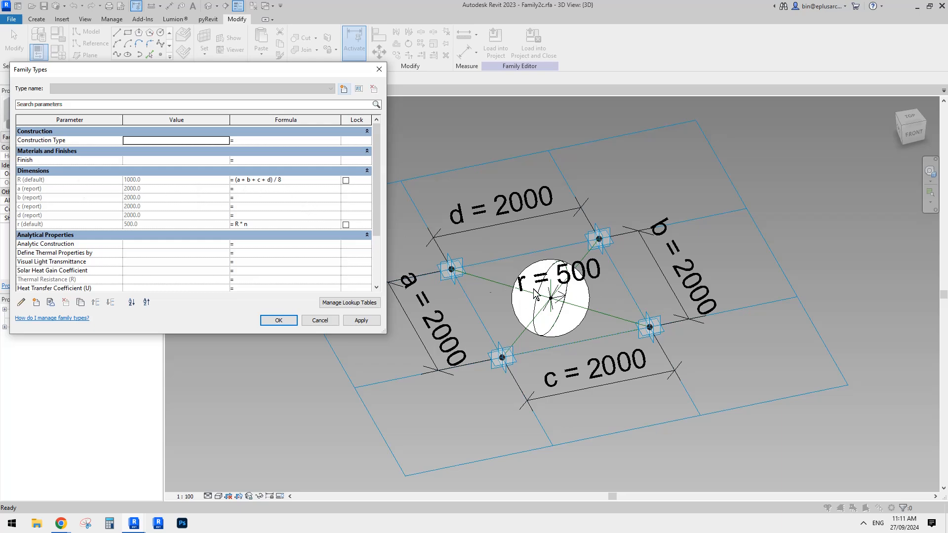
scroll(110, 253, down, 3)
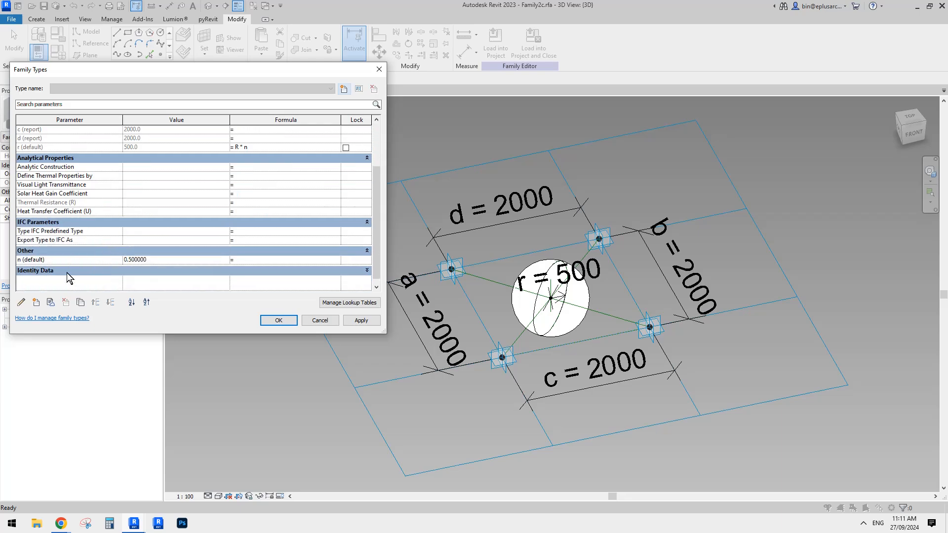
scroll(162, 273, up, 3)
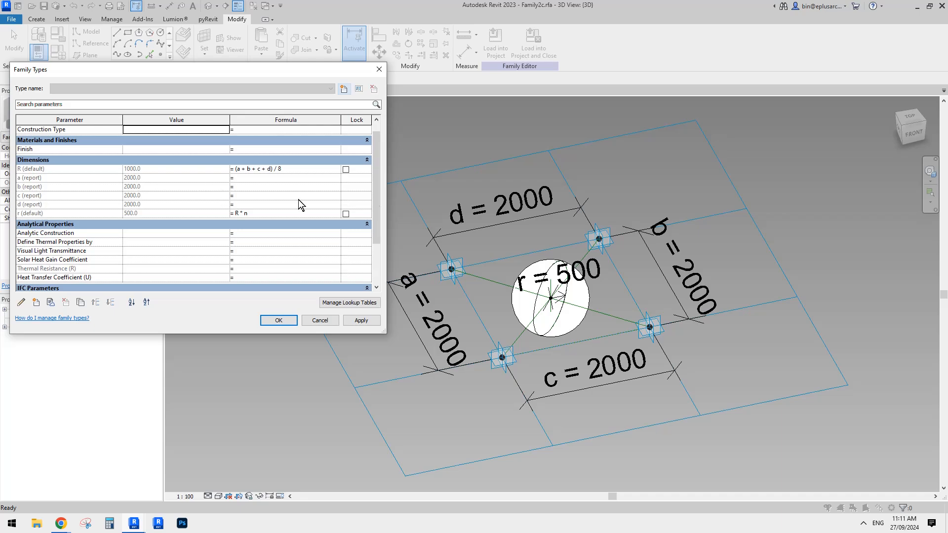
click(284, 321)
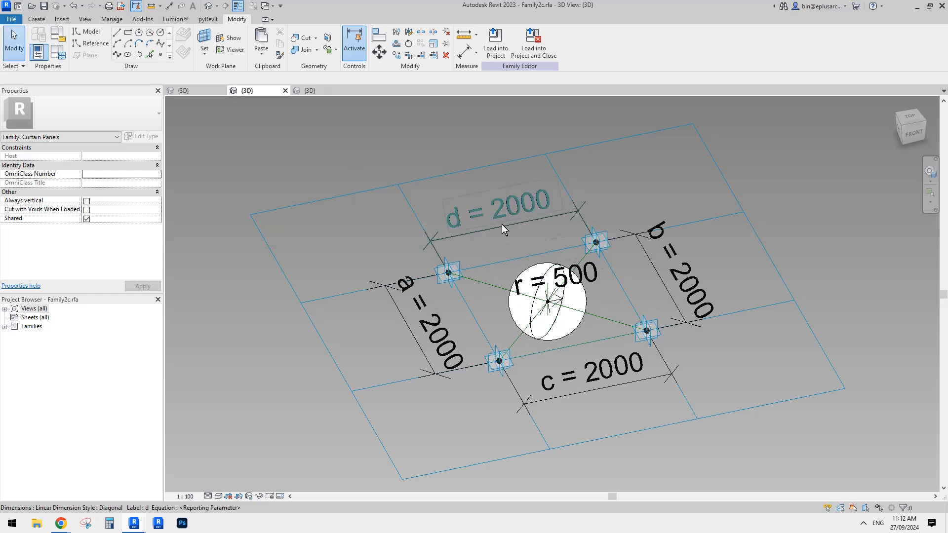
Step: Return to the Family3 view, look over the Dynamo graph, and examine the Family2c dot panels on the divided surface
click(315, 90)
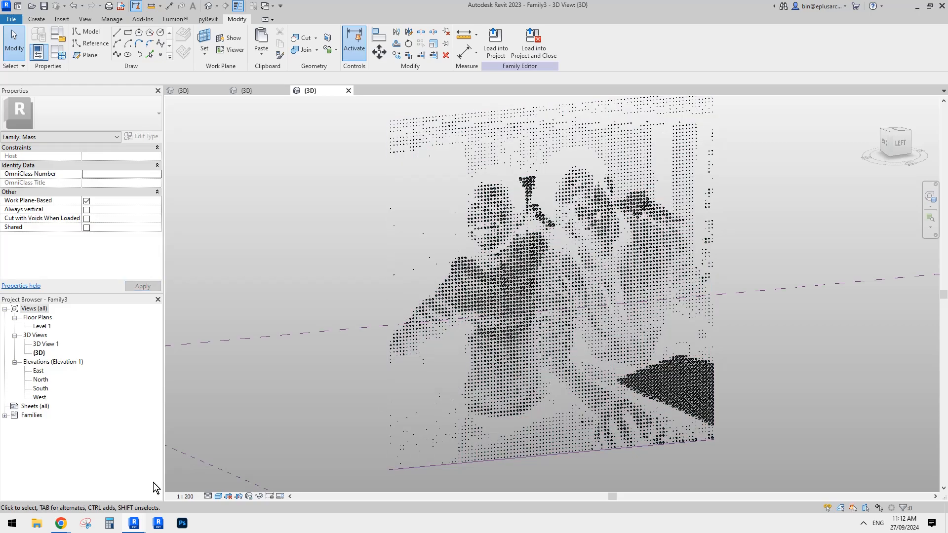
mouse_move(134, 523)
click(137, 461)
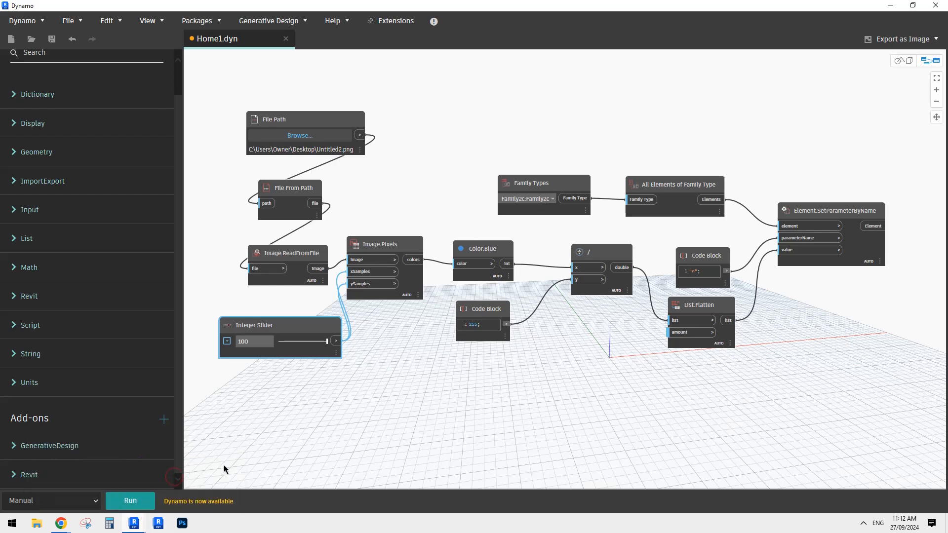
click(891, 5)
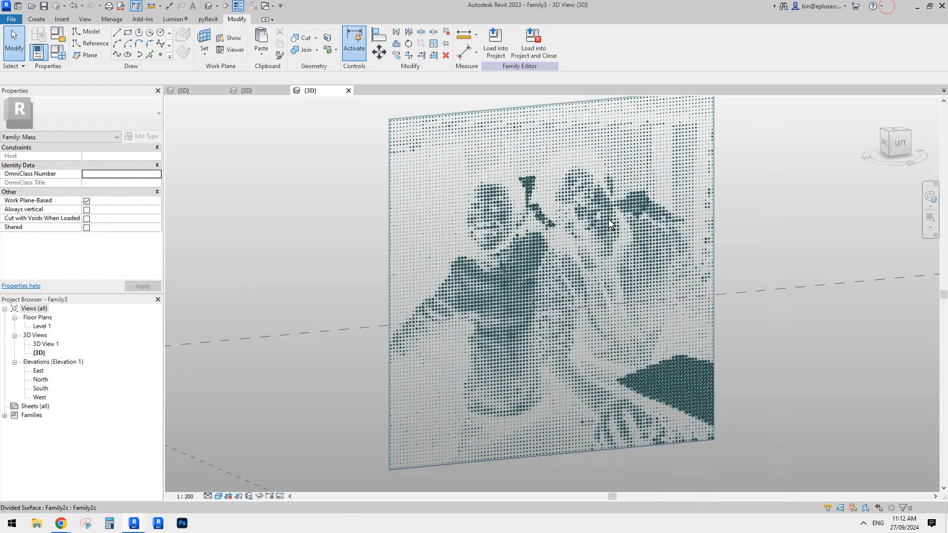
shift+middle_drag(608, 218, 725, 303)
middle_drag(575, 271, 660, 258)
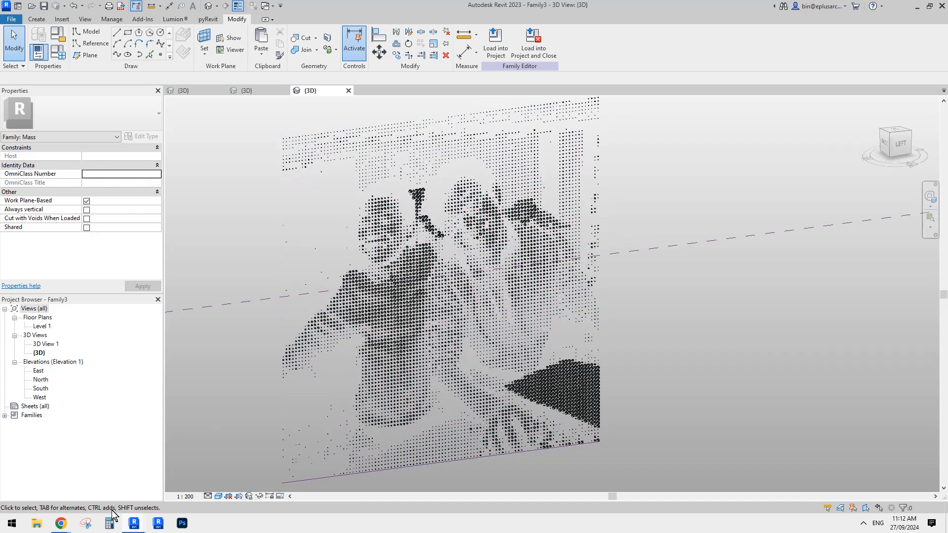
Step: Bring up Dynamo to review the complete node graph once more, and minimize it to return to the Revit panels
mouse_move(64, 525)
mouse_move(133, 524)
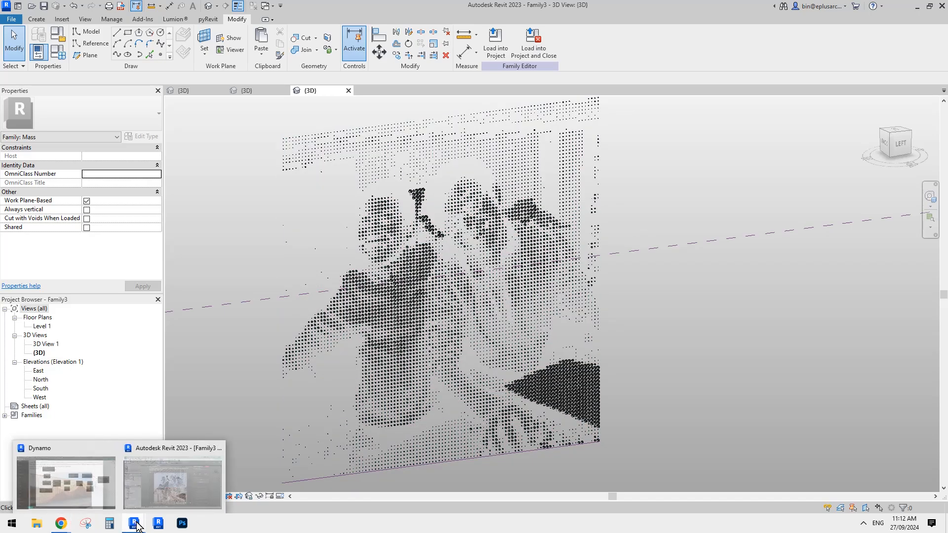
click(111, 493)
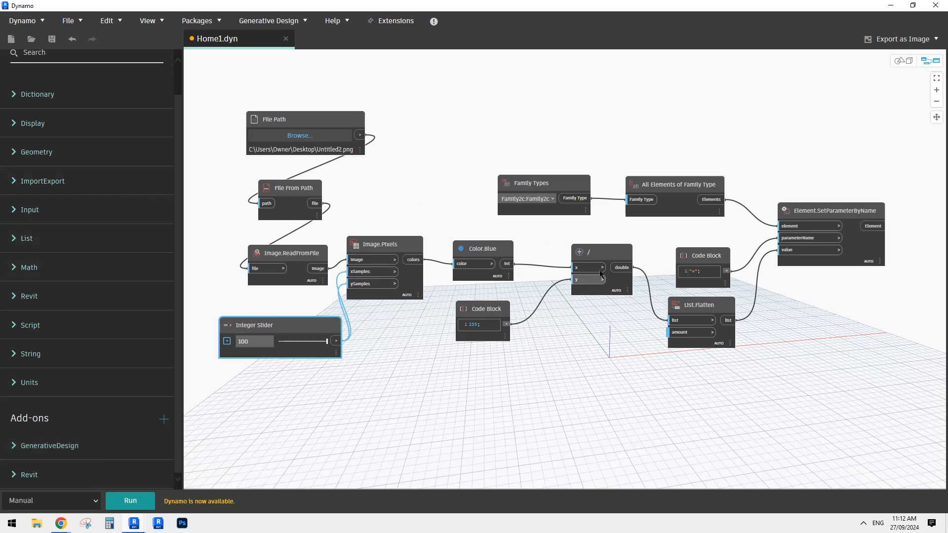
middle_drag(566, 347, 565, 349)
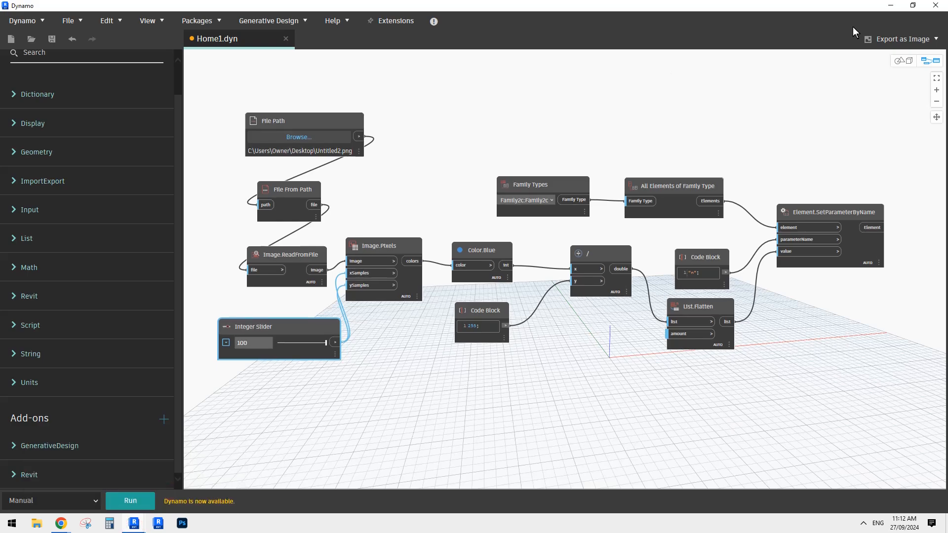
click(891, 5)
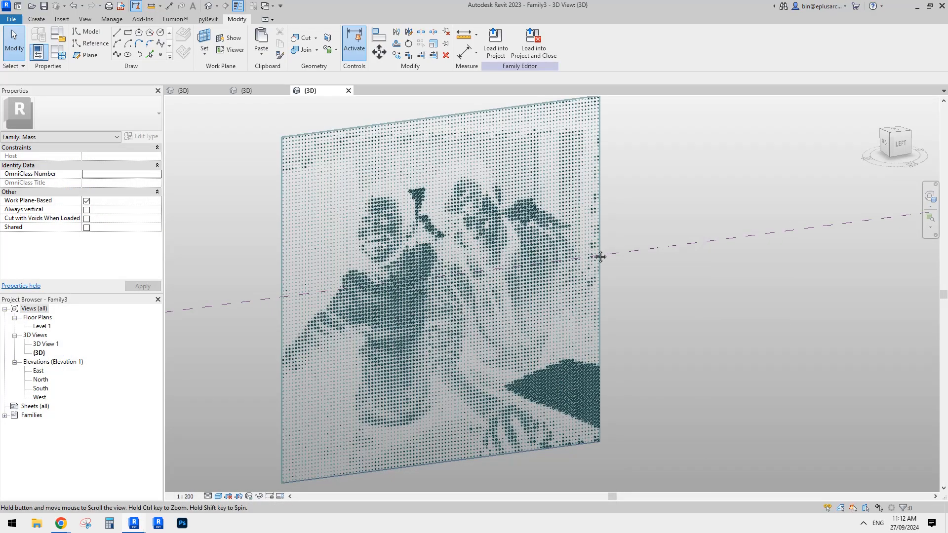